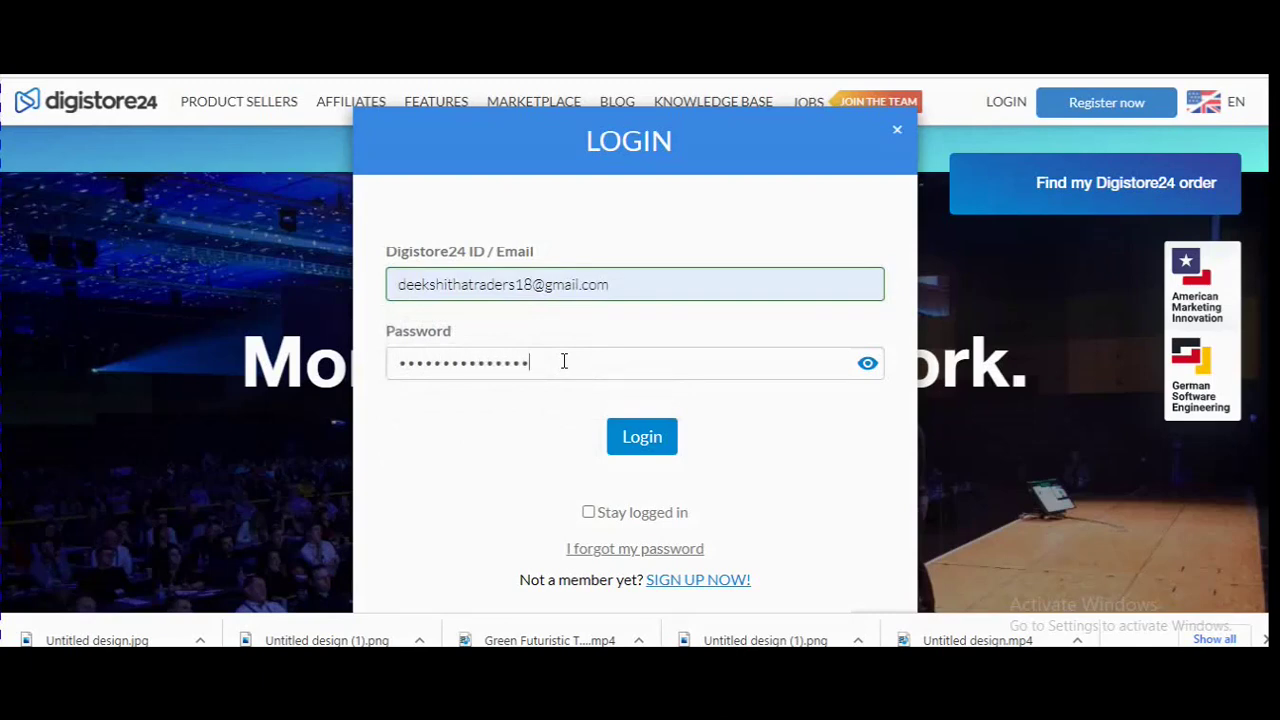
Enter the account password and sign in to Digistore24.
{"action": "type", "text": "1"}
{"action": "left_click", "coordinate": [645, 440]}
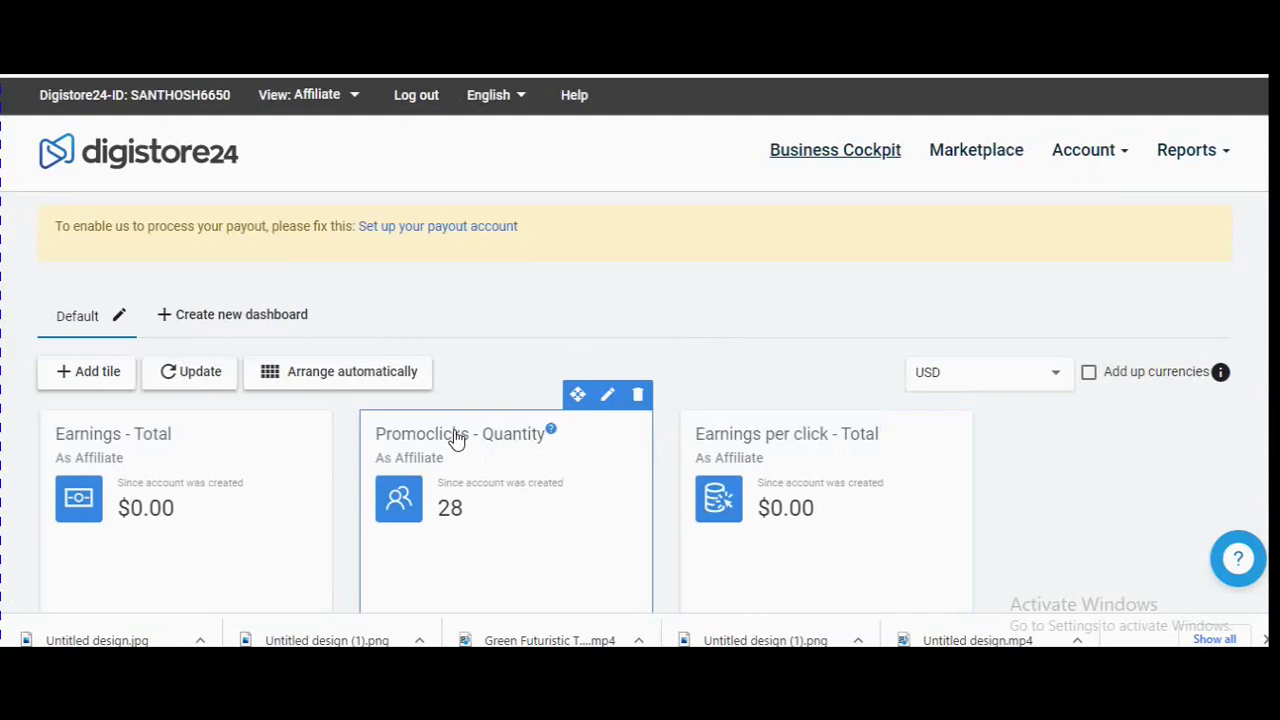
Read the Promoclicks explanation, close it, and go to the Marketplace.
{"action": "left_click", "coordinate": [550, 429]}
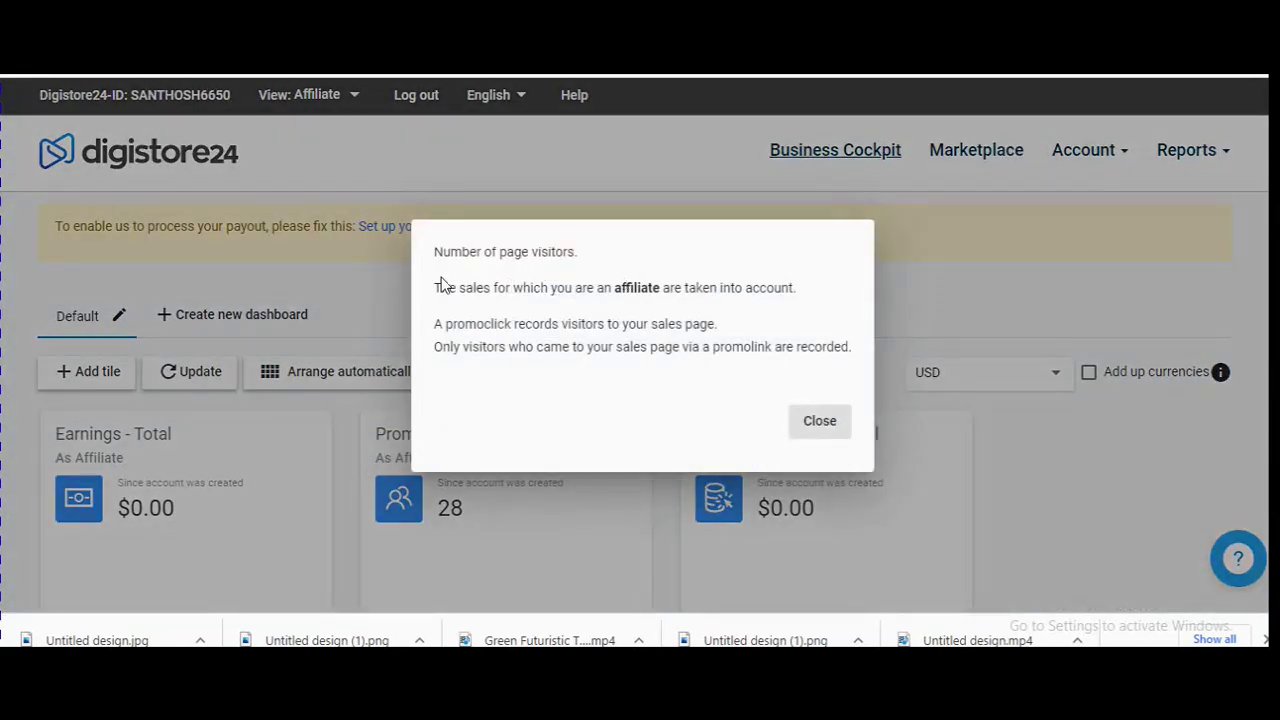
{"action": "left_click_drag", "start_coordinate": [437, 253], "coordinate": [838, 348]}
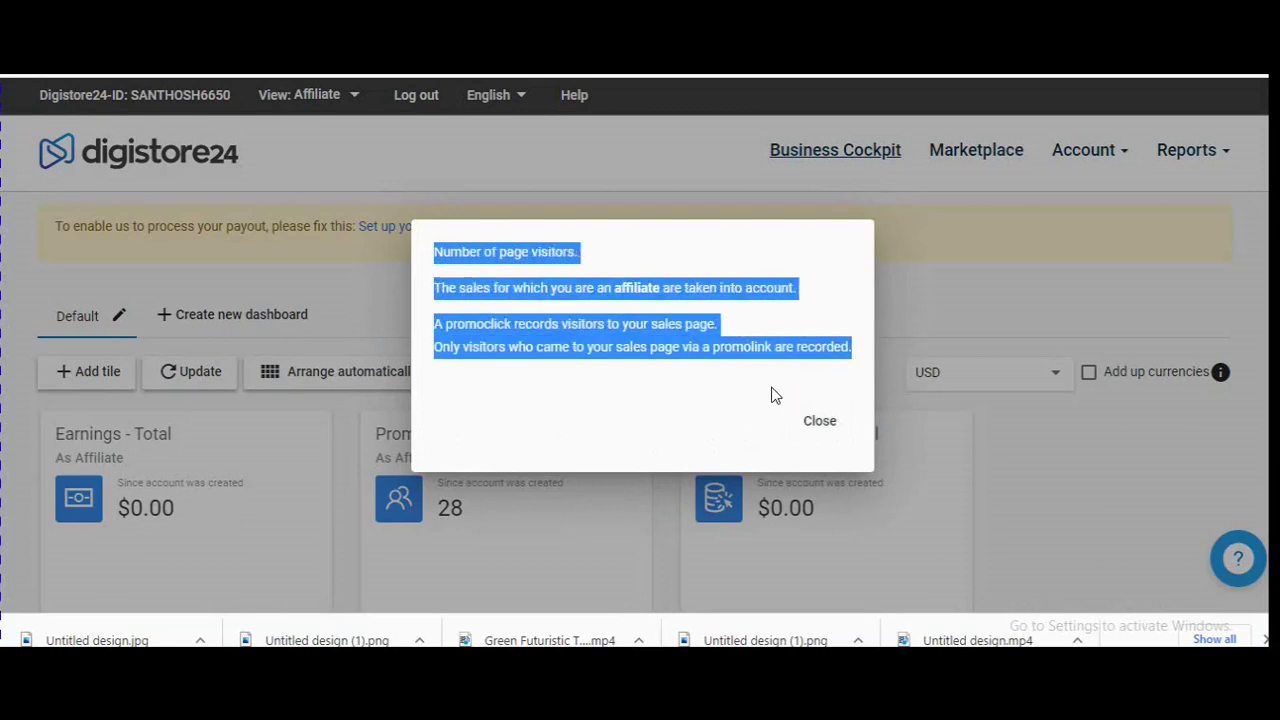
{"action": "left_click", "coordinate": [722, 402]}
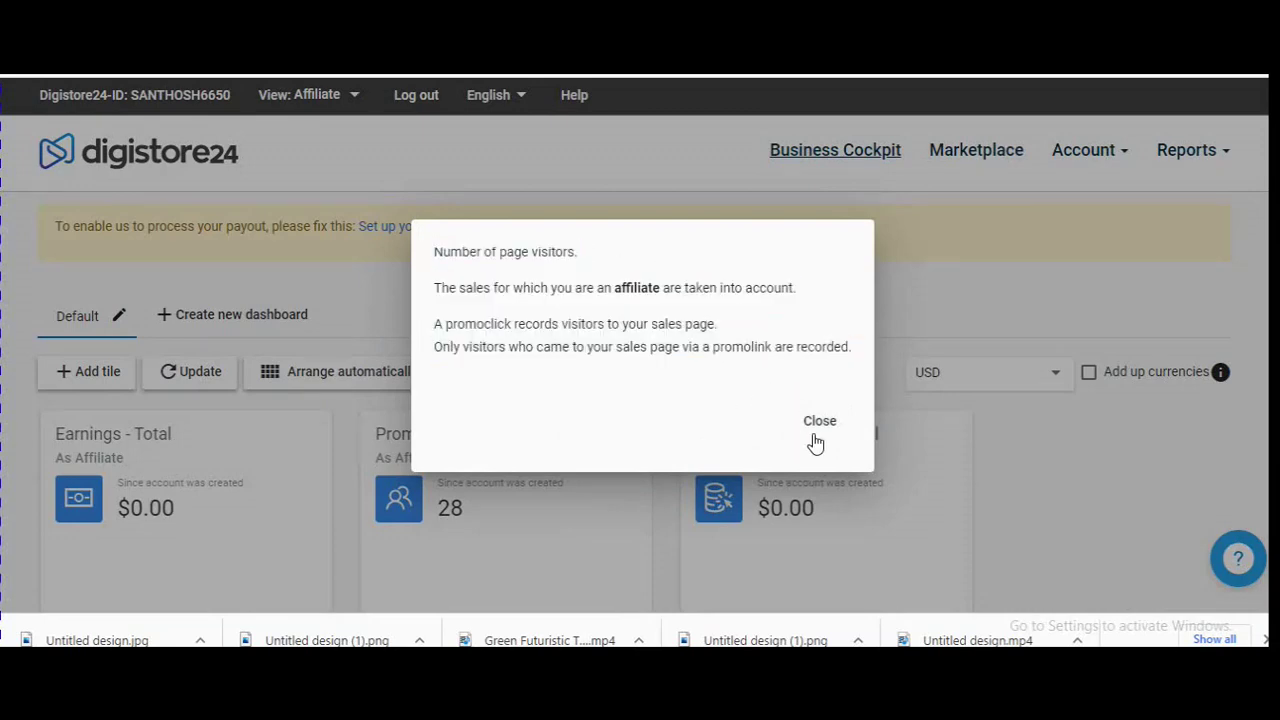
{"action": "left_click", "coordinate": [819, 422]}
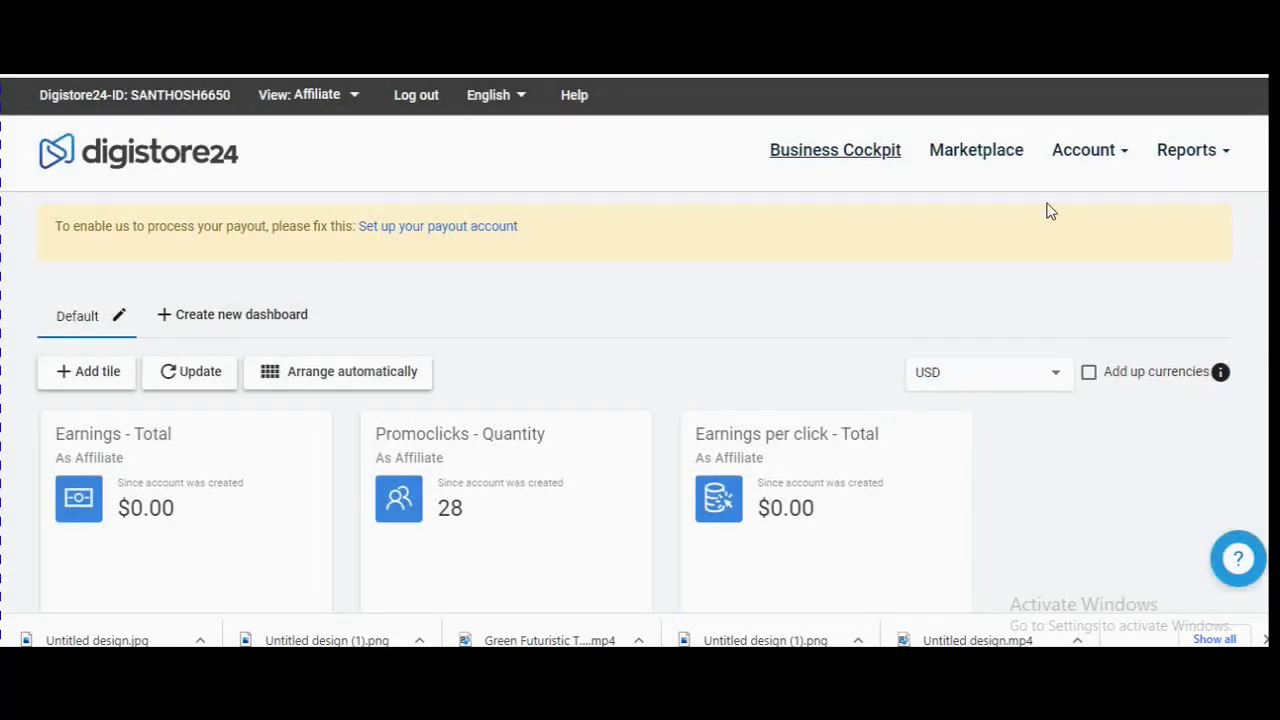
{"action": "left_click", "coordinate": [978, 193]}
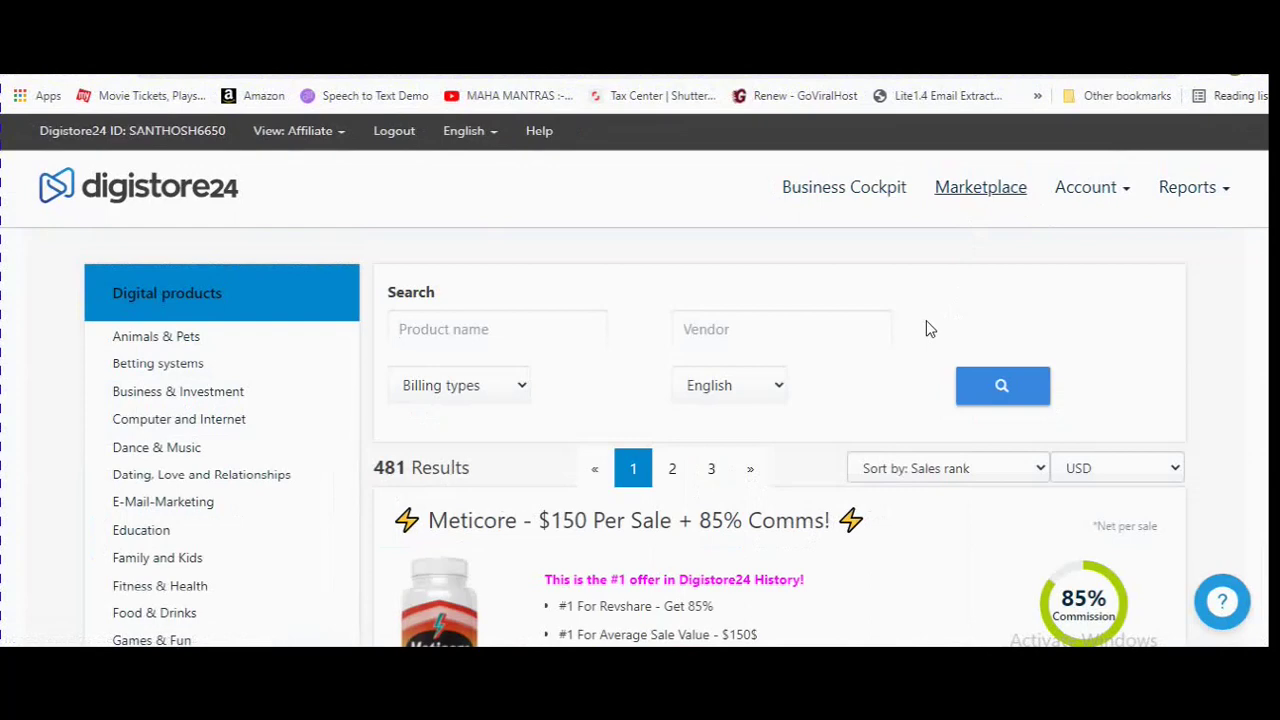
Sort the Marketplace offers by cart conversion and scan the results.
{"action": "scroll", "coordinate": [683, 392], "scroll_direction": "down", "scroll_amount": 3}
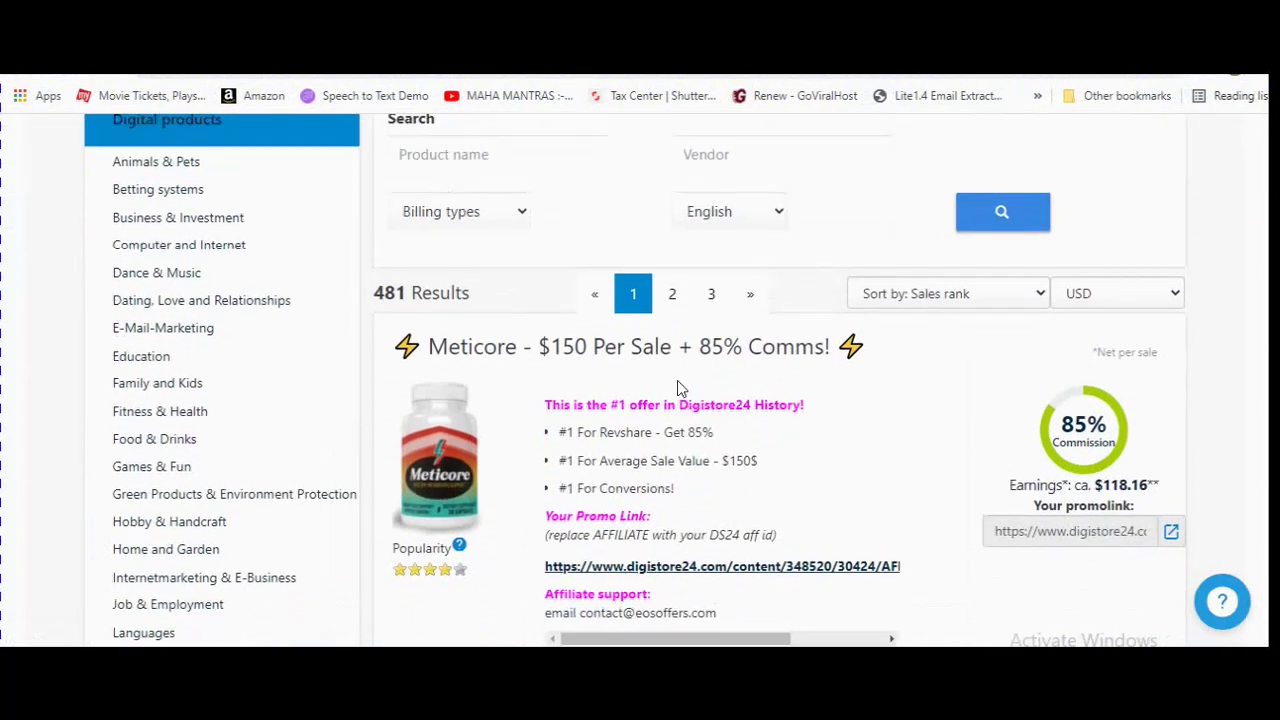
{"action": "scroll", "coordinate": [677, 388], "scroll_direction": "up", "scroll_amount": 3}
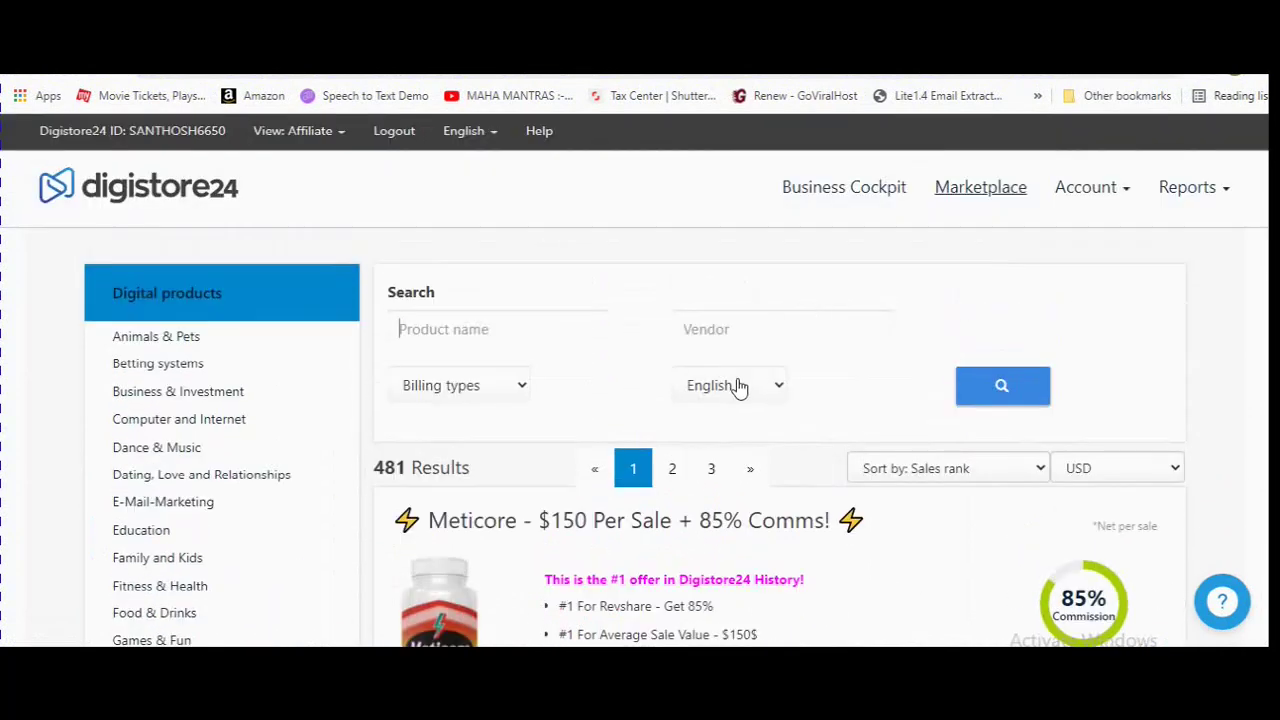
{"action": "left_click", "coordinate": [1000, 476]}
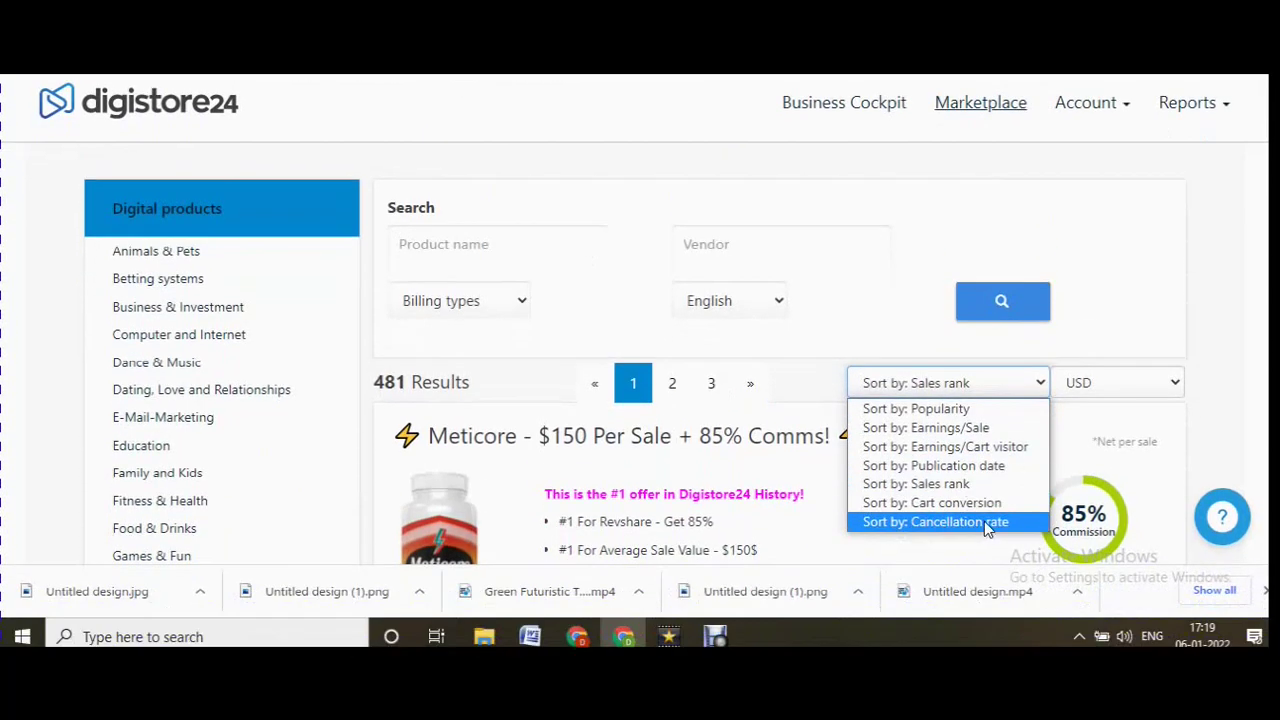
{"action": "left_click", "coordinate": [985, 503]}
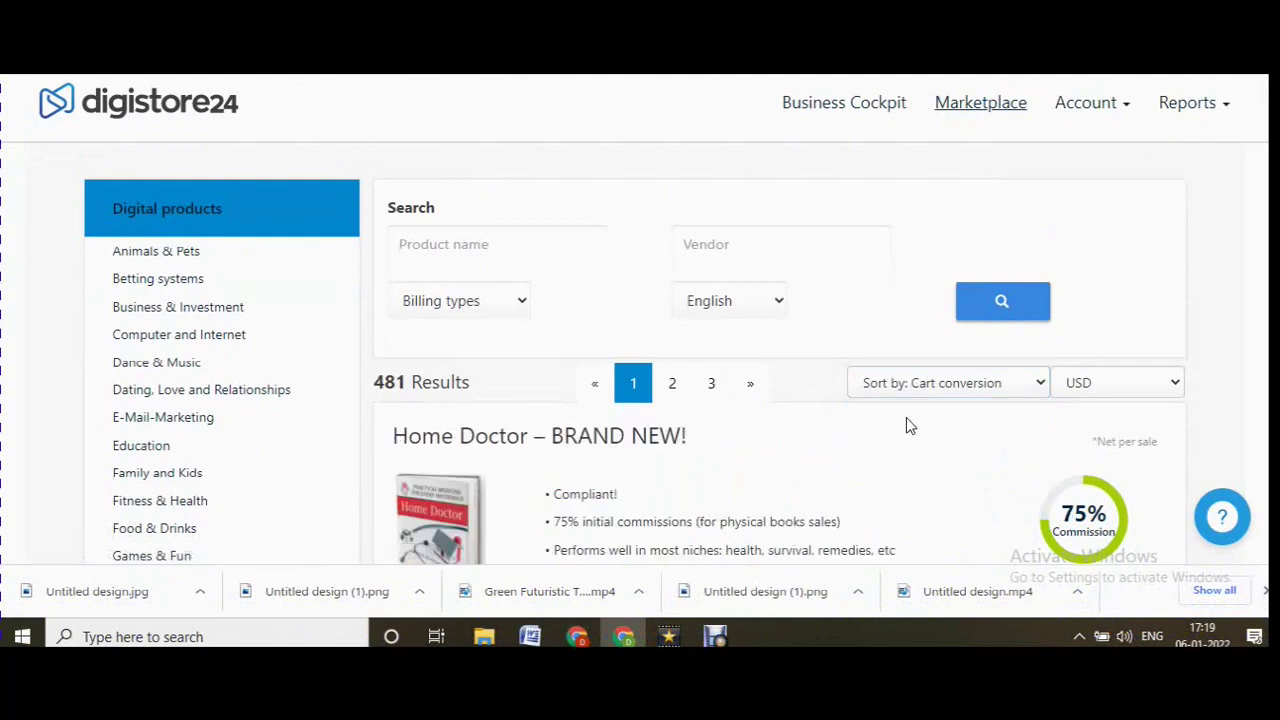
{"action": "scroll", "coordinate": [860, 420], "scroll_direction": "down", "scroll_amount": 2}
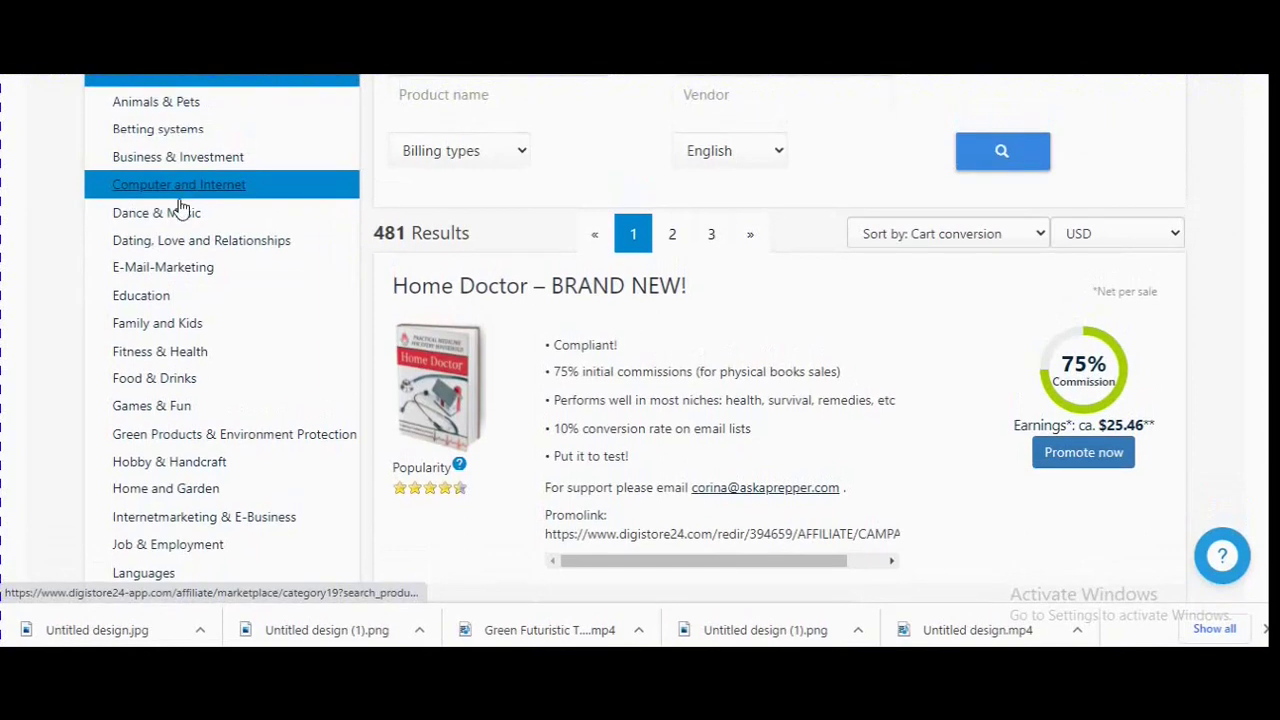
Filter to Fitness & Health and check Hyperbolic Stretching's cancellation rate and cart conversion.
{"action": "left_click", "coordinate": [160, 351]}
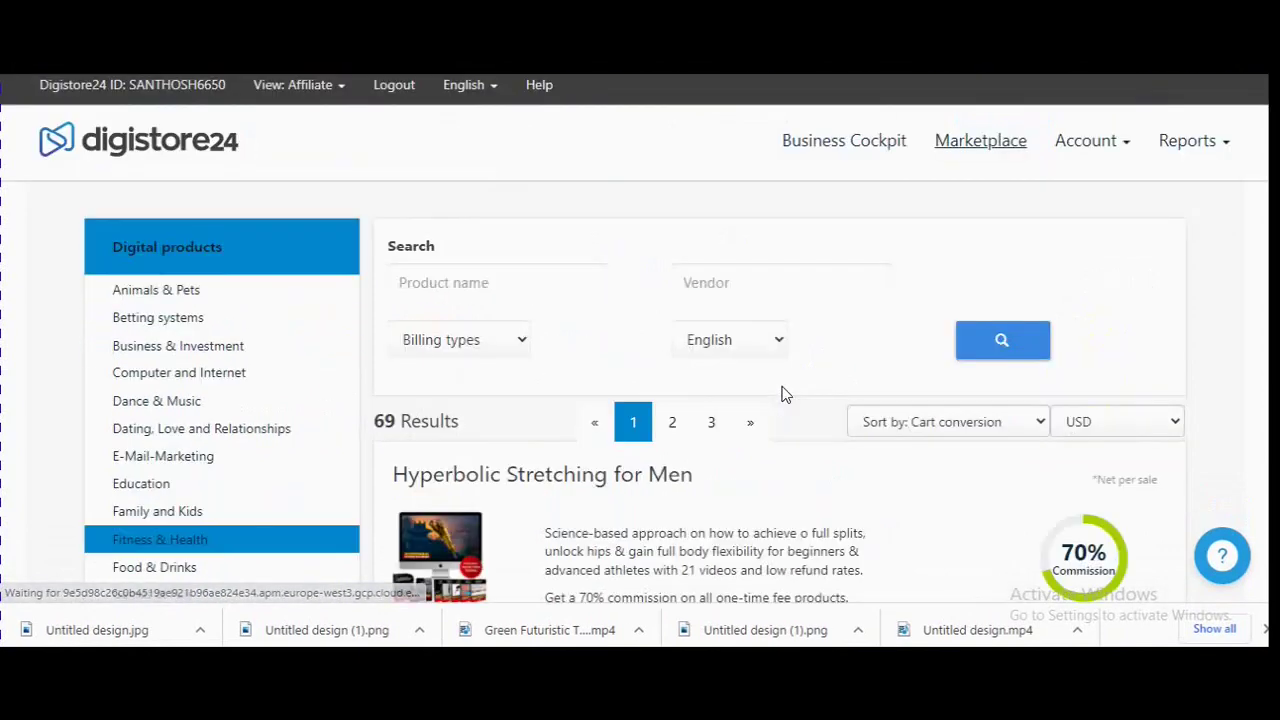
{"action": "scroll", "coordinate": [780, 391], "scroll_direction": "down", "scroll_amount": 3}
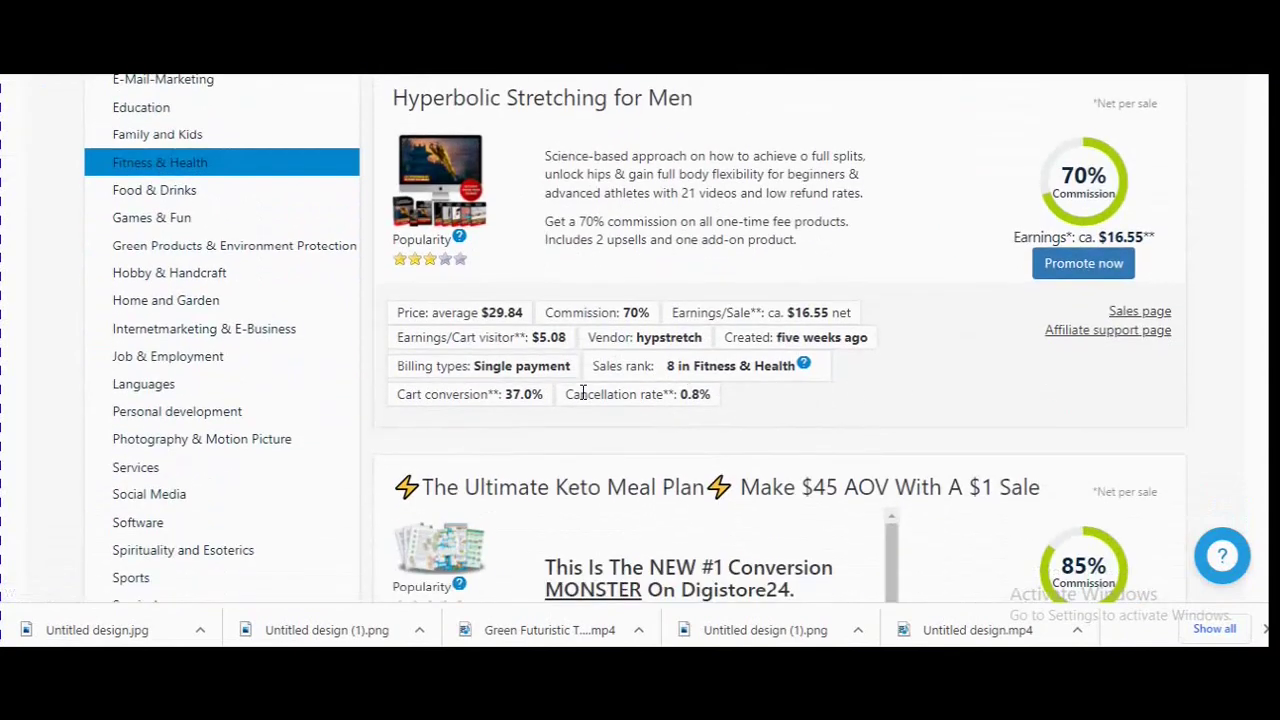
{"action": "left_click_drag", "start_coordinate": [566, 394], "coordinate": [723, 400]}
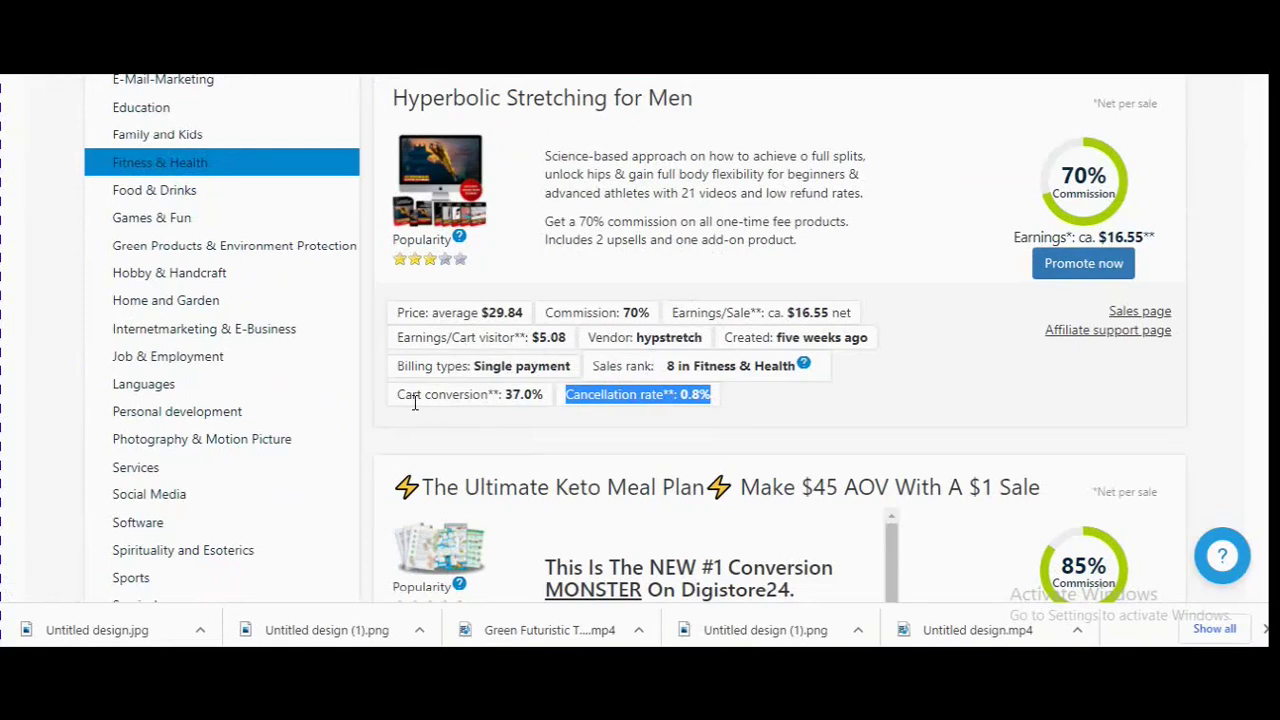
{"action": "left_click_drag", "start_coordinate": [398, 394], "coordinate": [546, 396]}
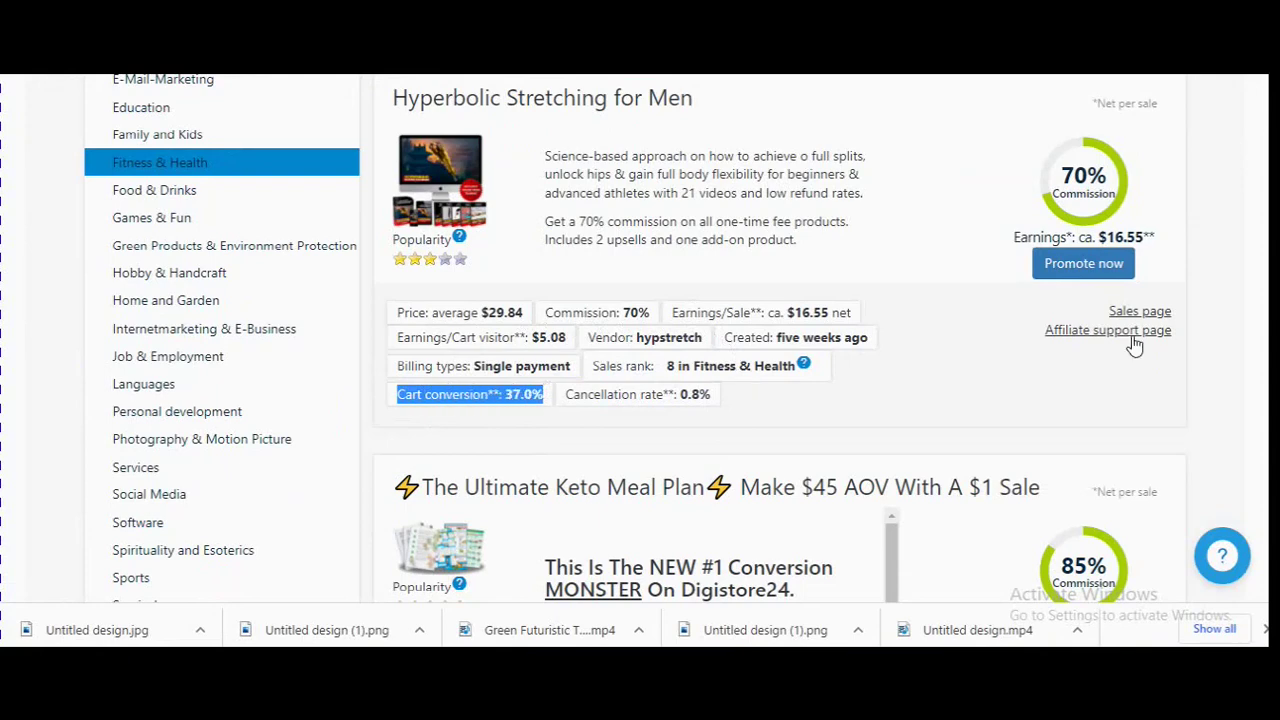
{"action": "left_click", "coordinate": [1142, 232]}
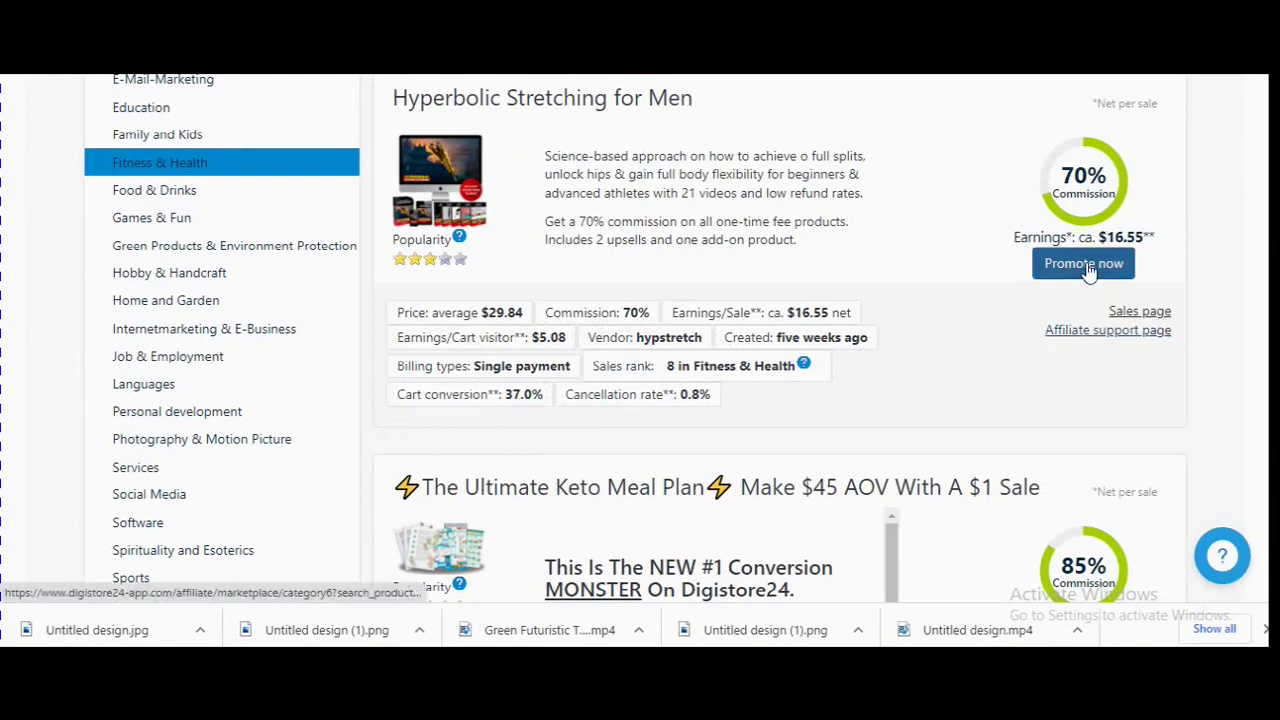
Look through the Hyperbolic Stretching sales page, then return to the Marketplace.
{"action": "left_click", "coordinate": [1145, 313]}
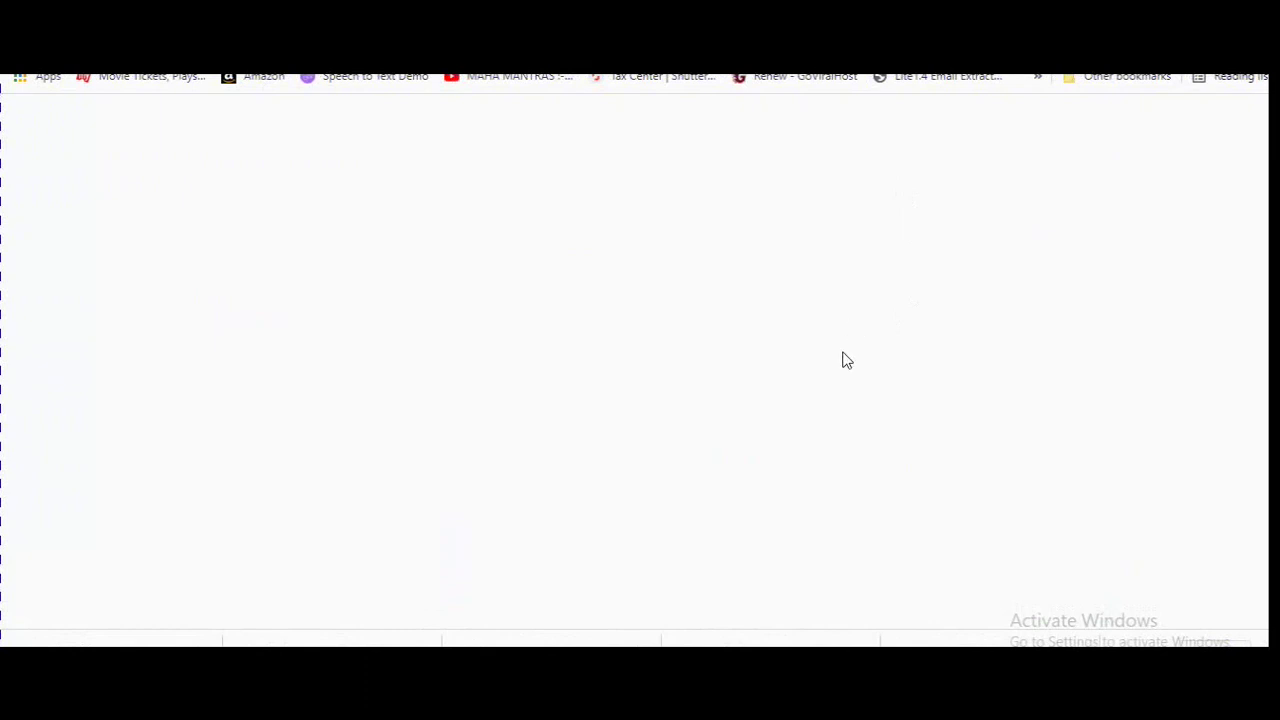
{"action": "scroll", "coordinate": [843, 355], "scroll_direction": "down", "scroll_amount": 2}
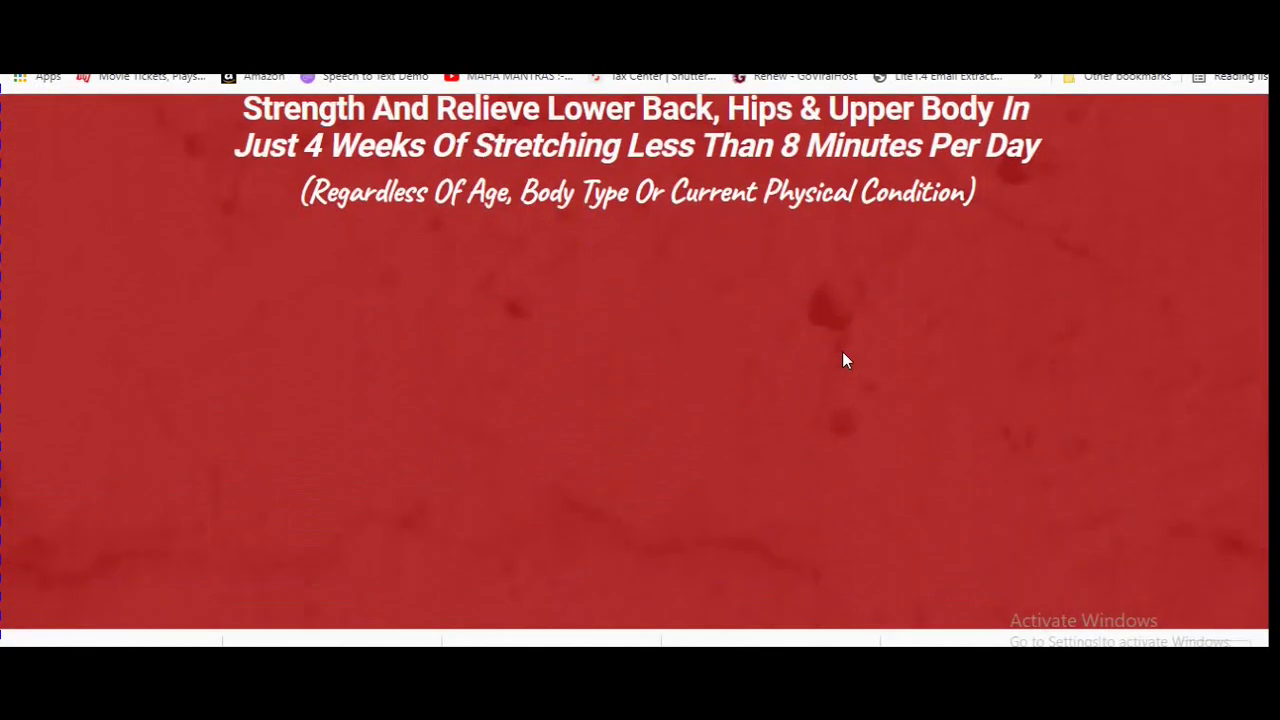
{"action": "scroll", "coordinate": [843, 360], "scroll_direction": "down", "scroll_amount": 4}
{"action": "scroll", "coordinate": [843, 355], "scroll_direction": "down", "scroll_amount": 12}
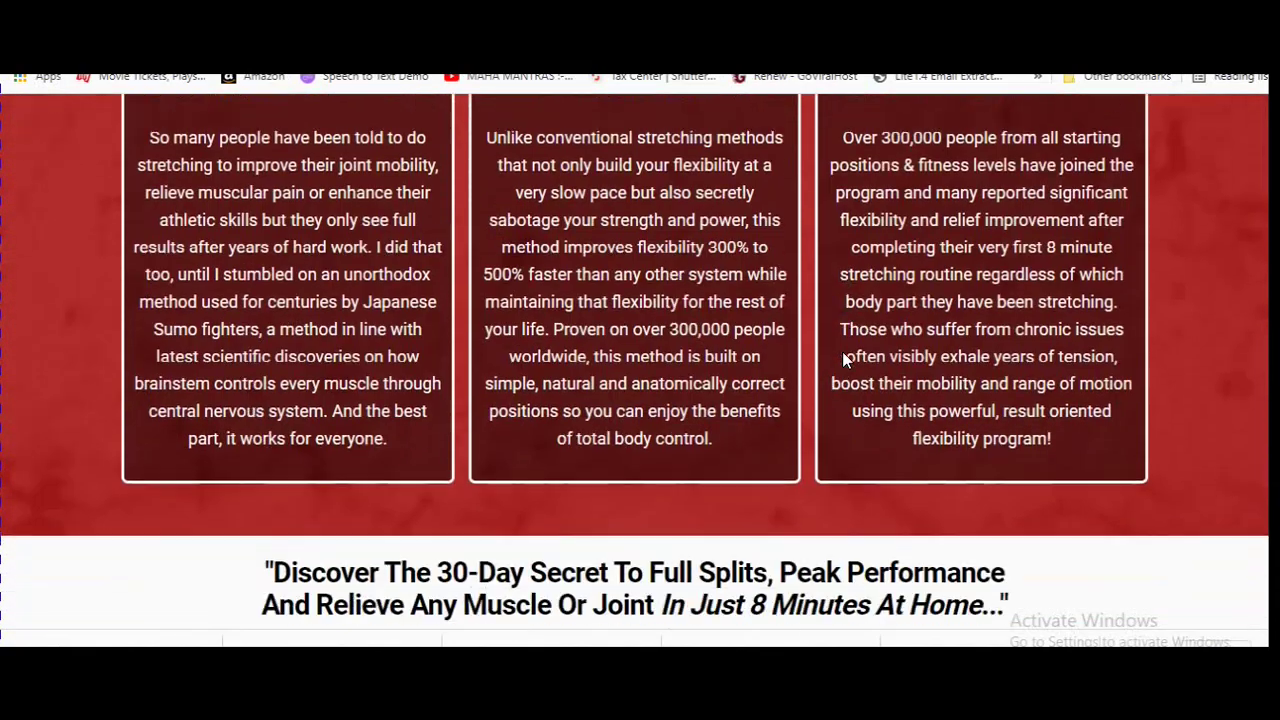
{"action": "scroll", "coordinate": [843, 355], "scroll_direction": "up", "scroll_amount": 10}
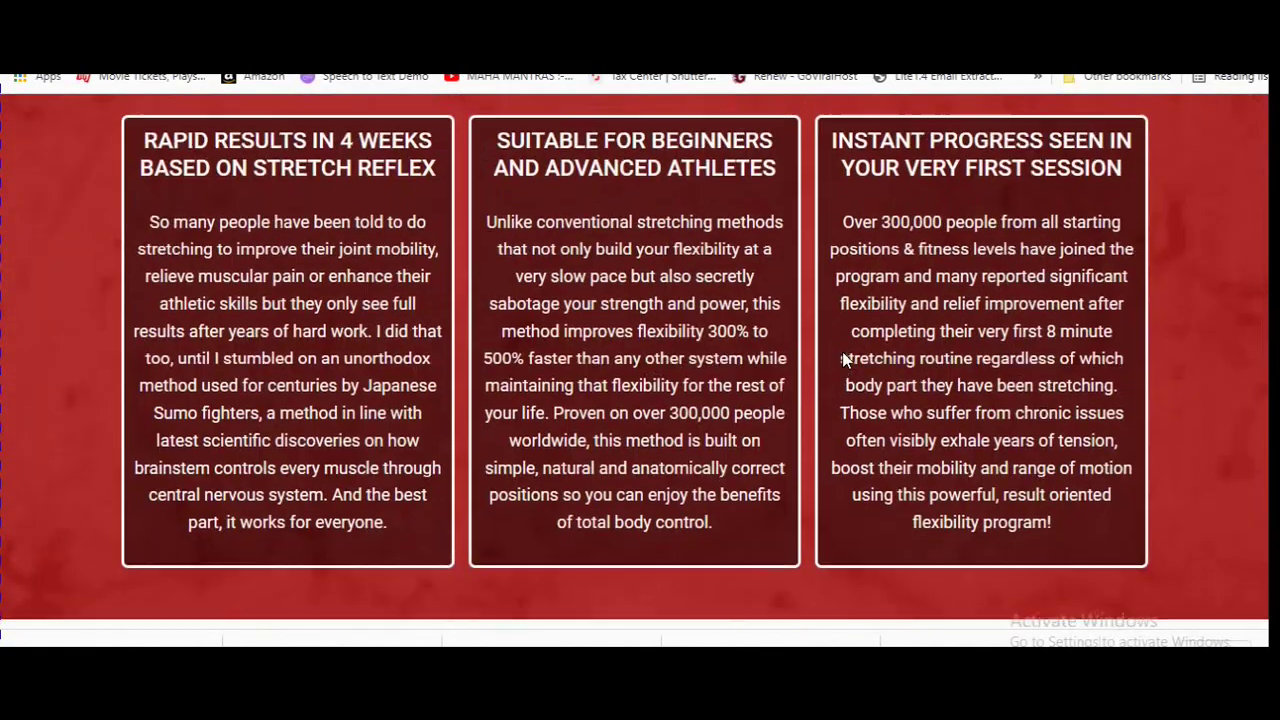
{"action": "left_click", "coordinate": [543, 95]}
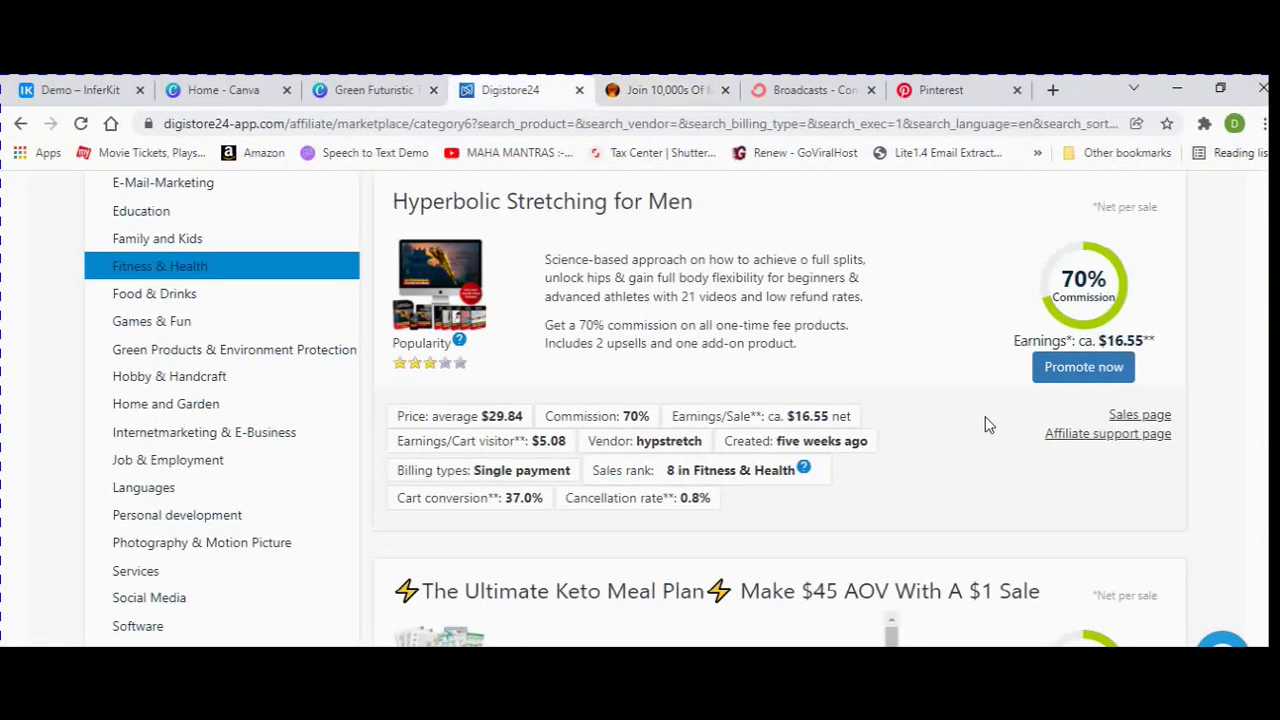
Copy the Hyperbolic Stretching for Men promolink and switch to ConvertKit Broadcasts.
{"action": "left_click", "coordinate": [1093, 372]}
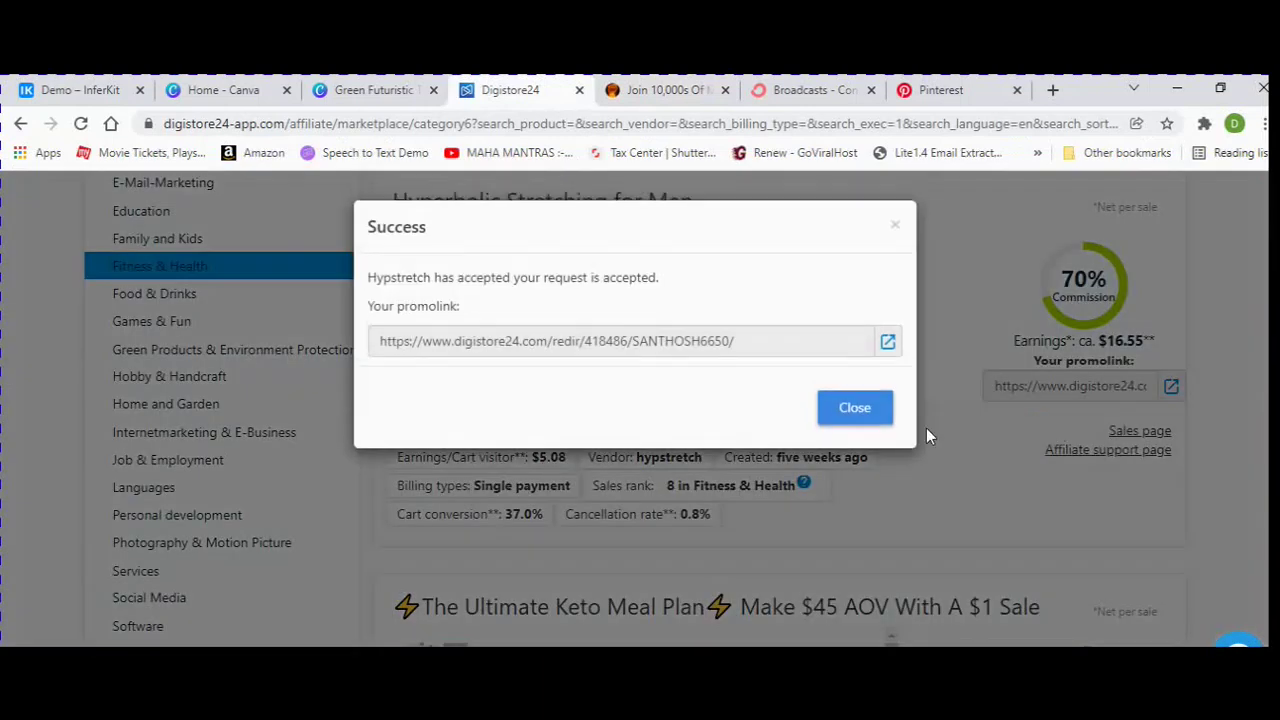
{"action": "left_click", "coordinate": [728, 343]}
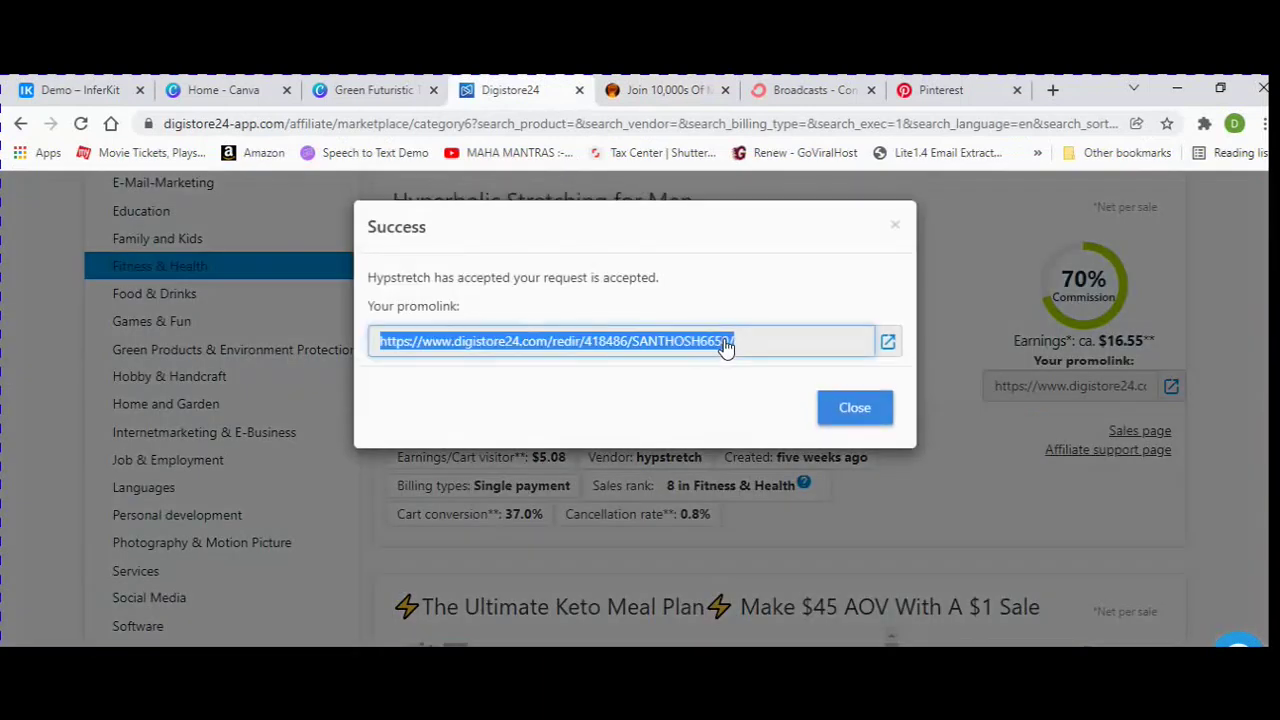
{"action": "right_click", "coordinate": [692, 344]}
{"action": "left_click", "coordinate": [728, 354]}
{"action": "left_click", "coordinate": [884, 411]}
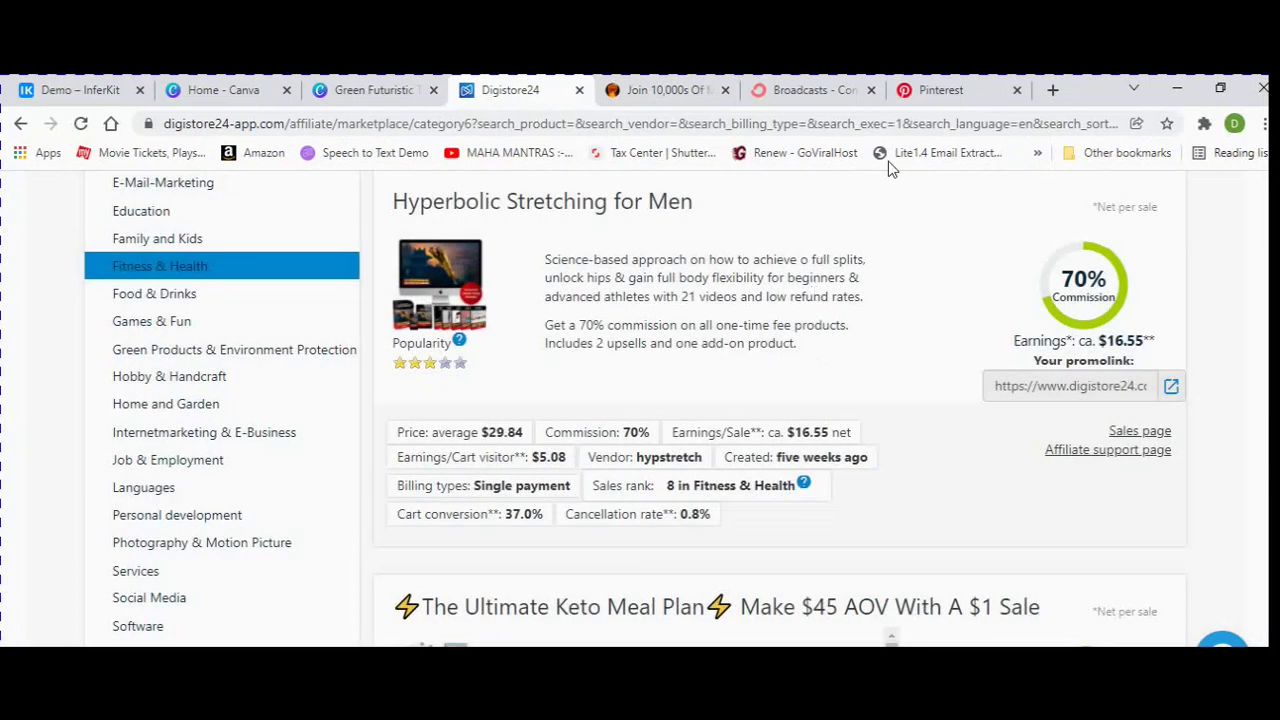
{"action": "left_click", "coordinate": [832, 88]}
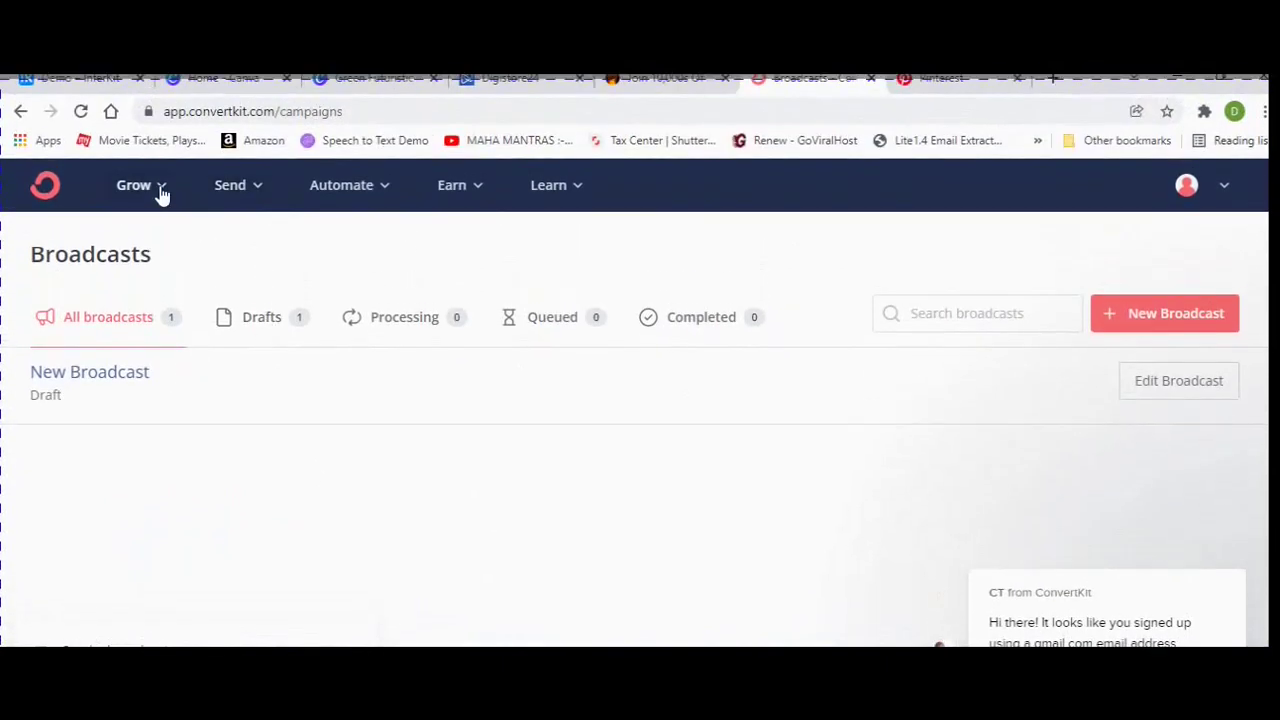
Go to Grow > Landing Pages & Forms and view the existing pages and forms.
{"action": "left_click", "coordinate": [161, 185]}
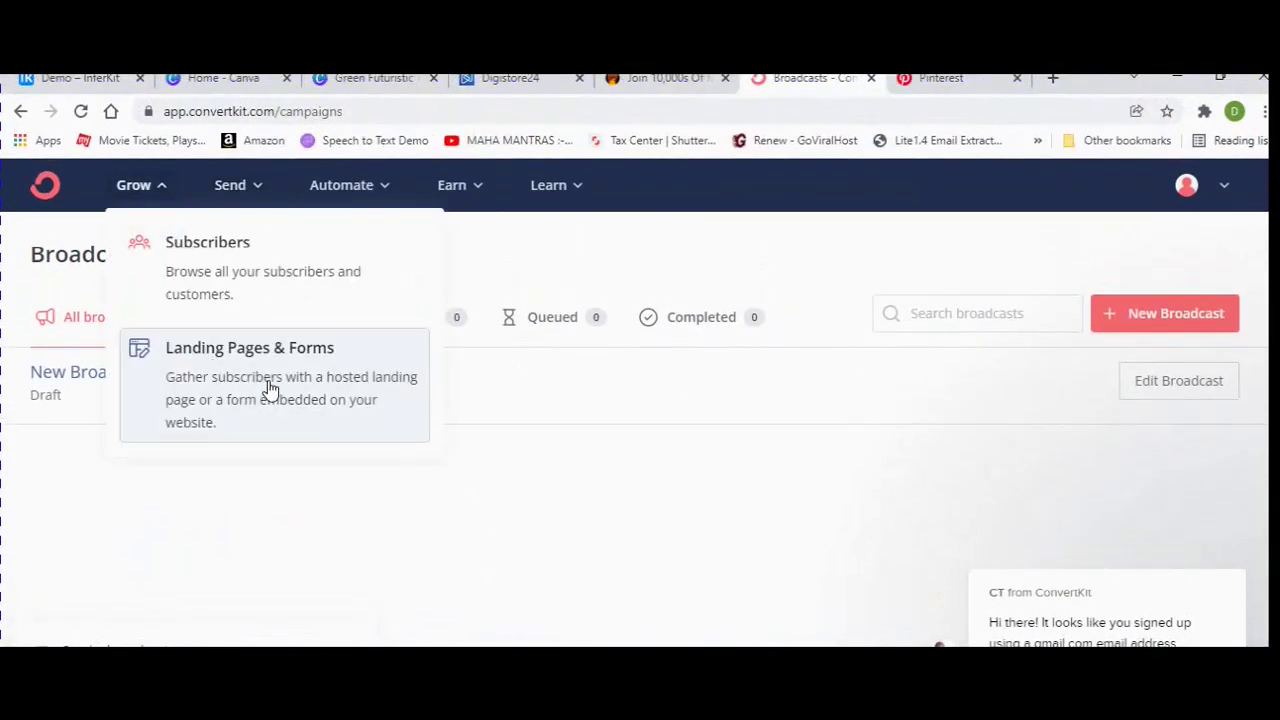
{"action": "left_click", "coordinate": [310, 399]}
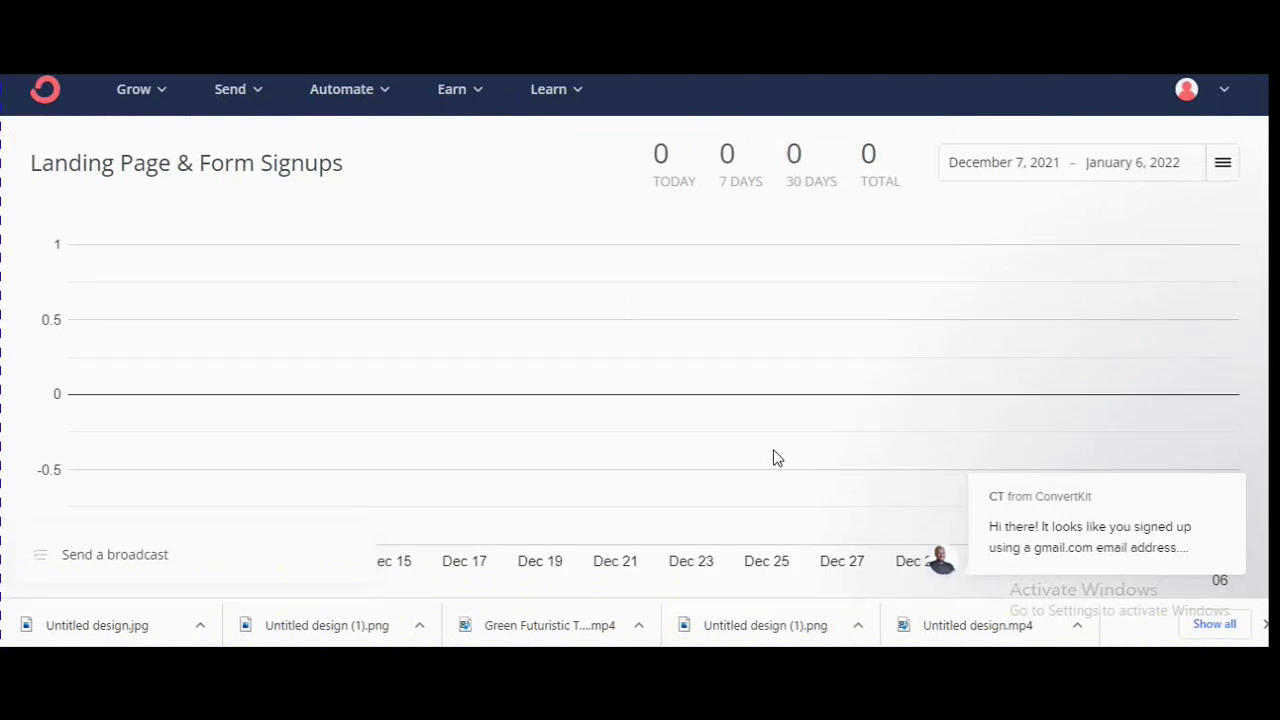
{"action": "scroll", "coordinate": [855, 437], "scroll_direction": "down", "scroll_amount": 4}
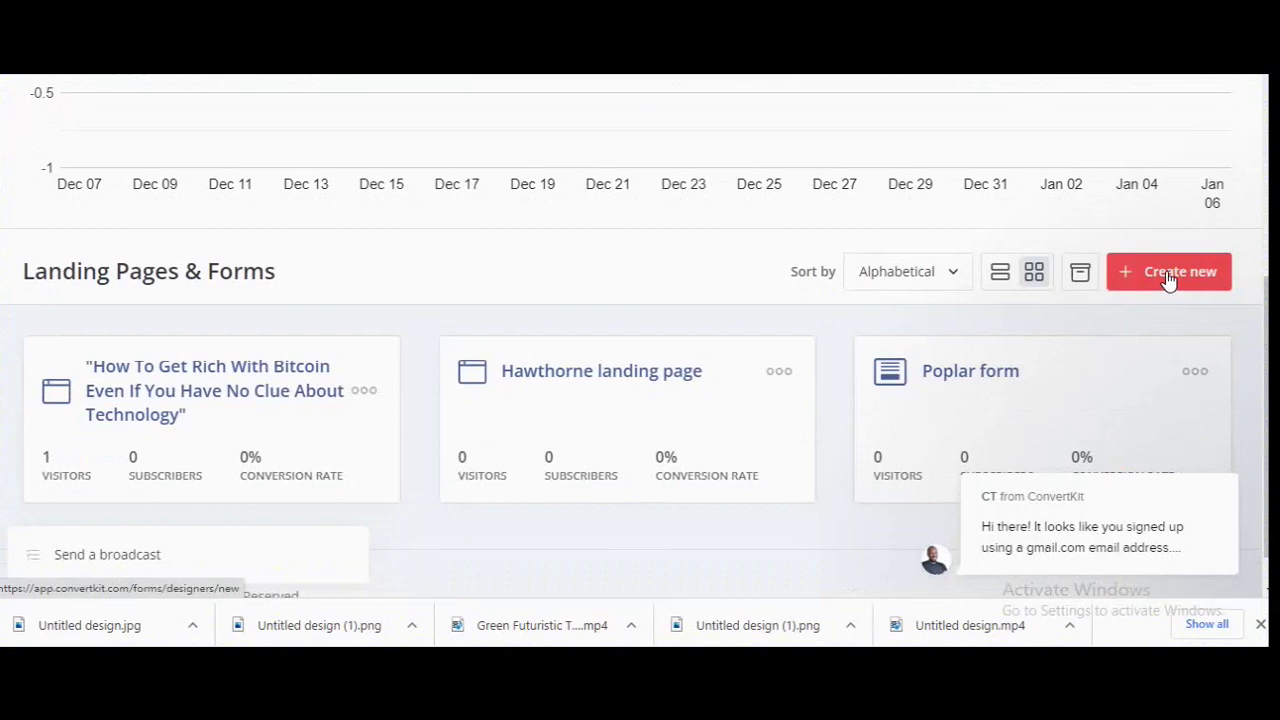
Create a new landing page, browse the template gallery, and pick the Cypress template.
{"action": "left_click", "coordinate": [1168, 280]}
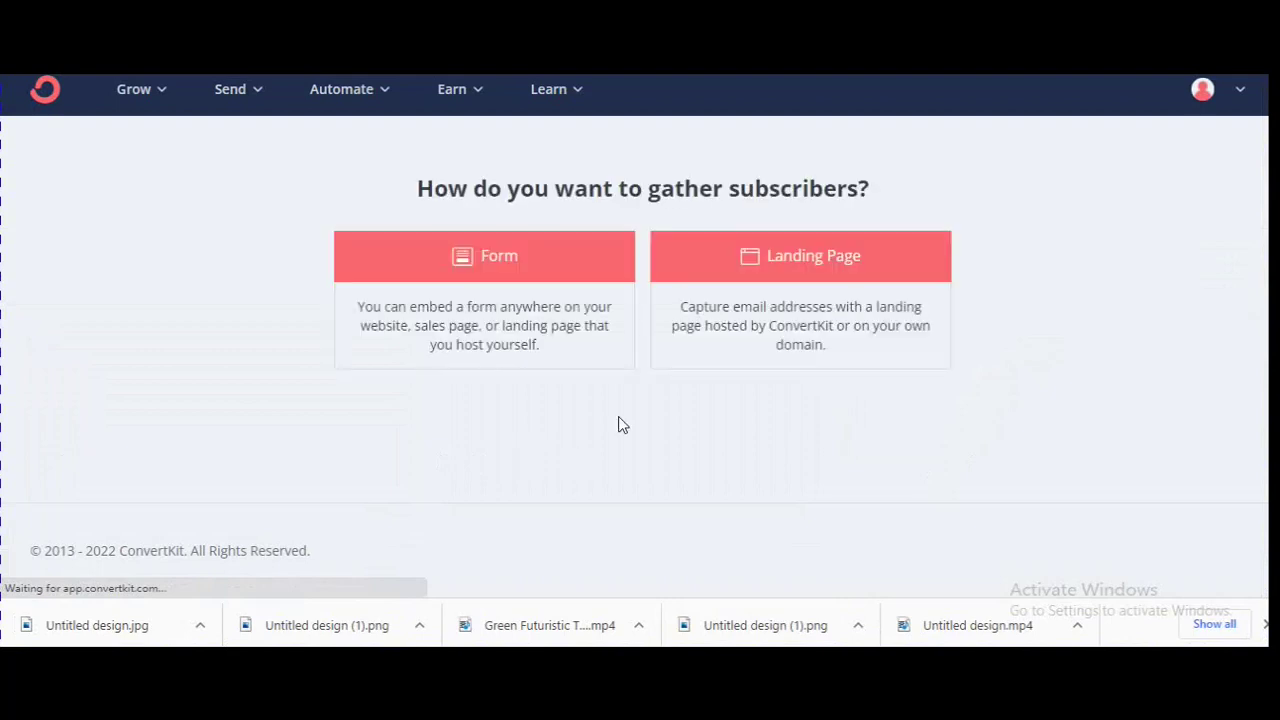
{"action": "left_click", "coordinate": [835, 262]}
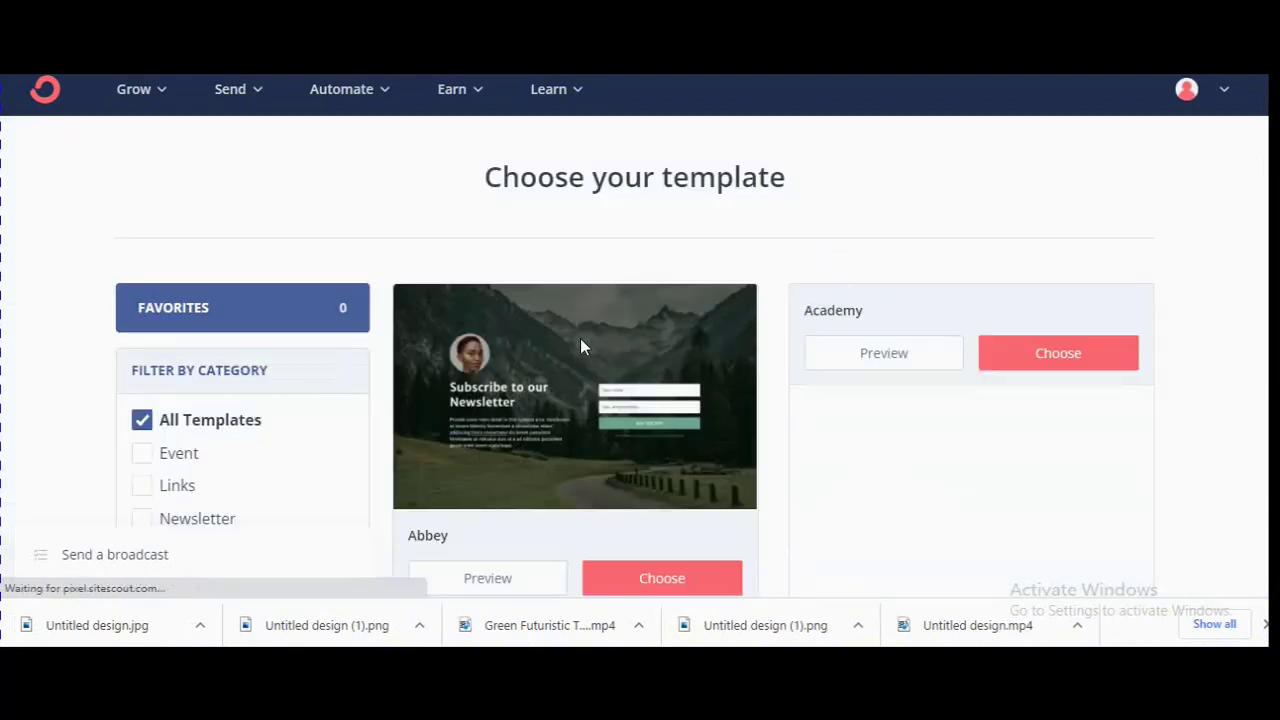
{"action": "scroll", "coordinate": [430, 342], "scroll_direction": "down", "scroll_amount": 2}
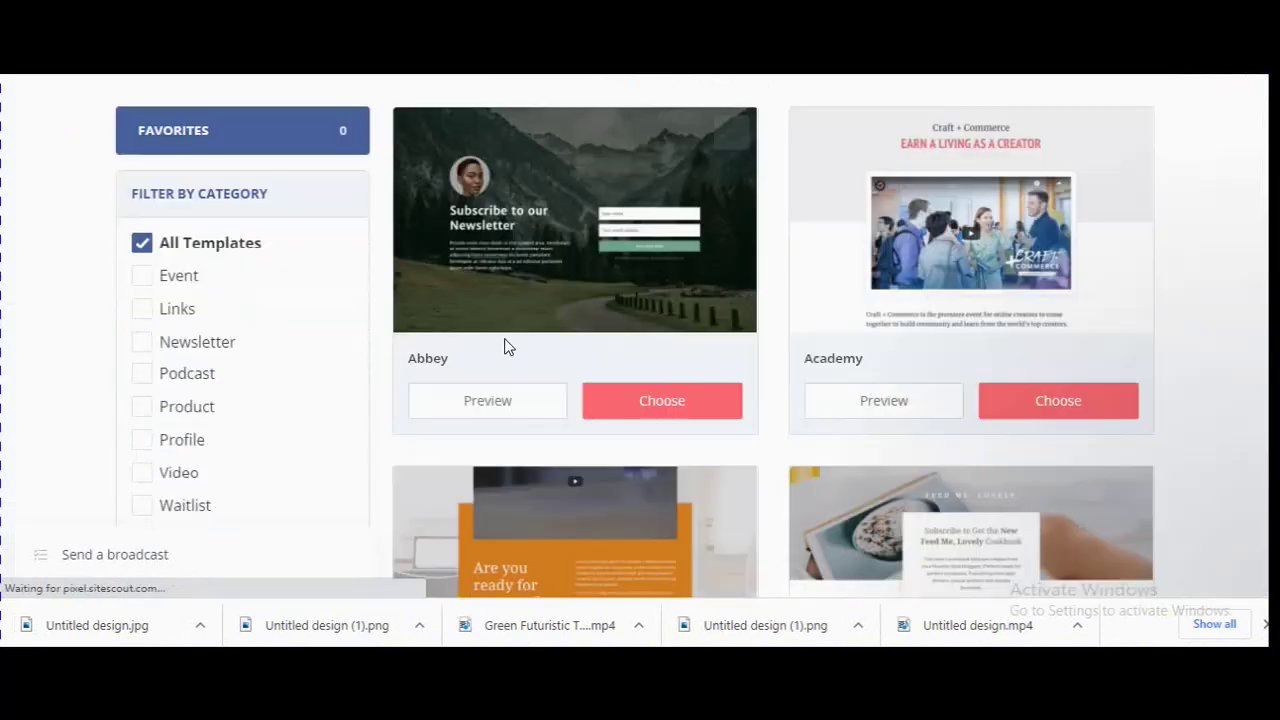
{"action": "scroll", "coordinate": [1036, 333], "scroll_direction": "down", "scroll_amount": 1}
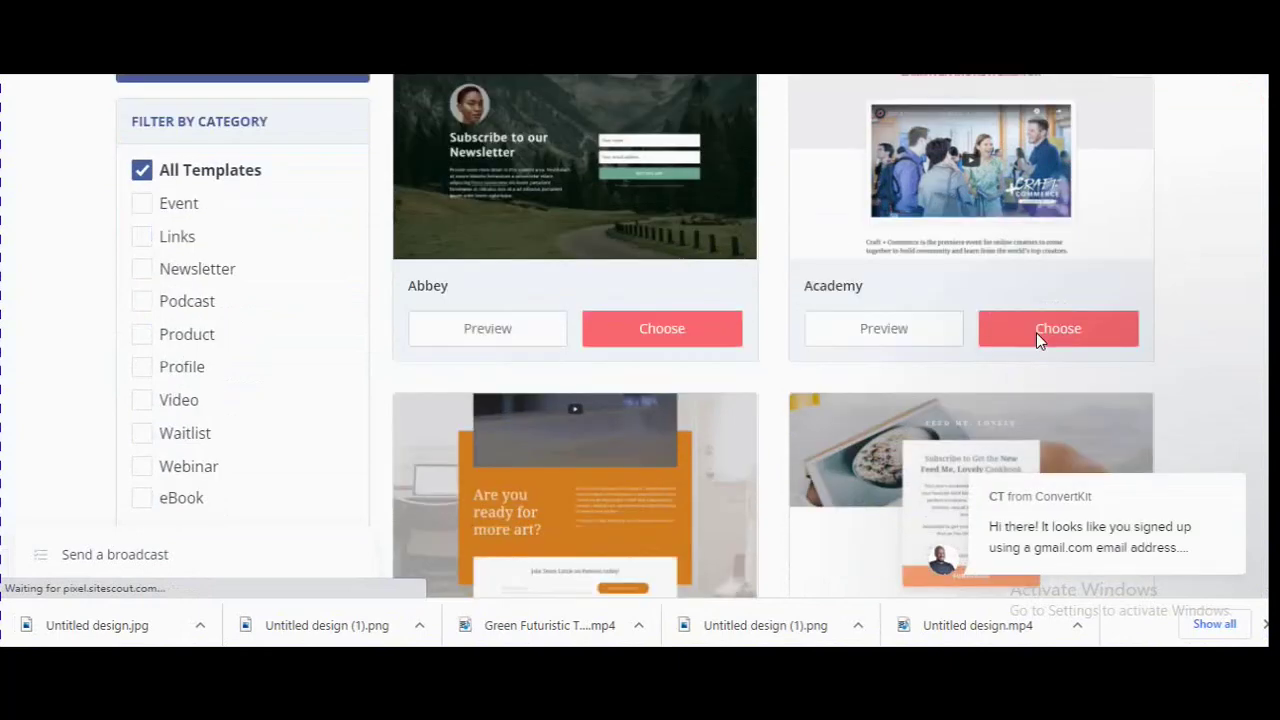
{"action": "scroll", "coordinate": [1036, 341], "scroll_direction": "down", "scroll_amount": 2}
{"action": "scroll", "coordinate": [775, 341], "scroll_direction": "down", "scroll_amount": 4}
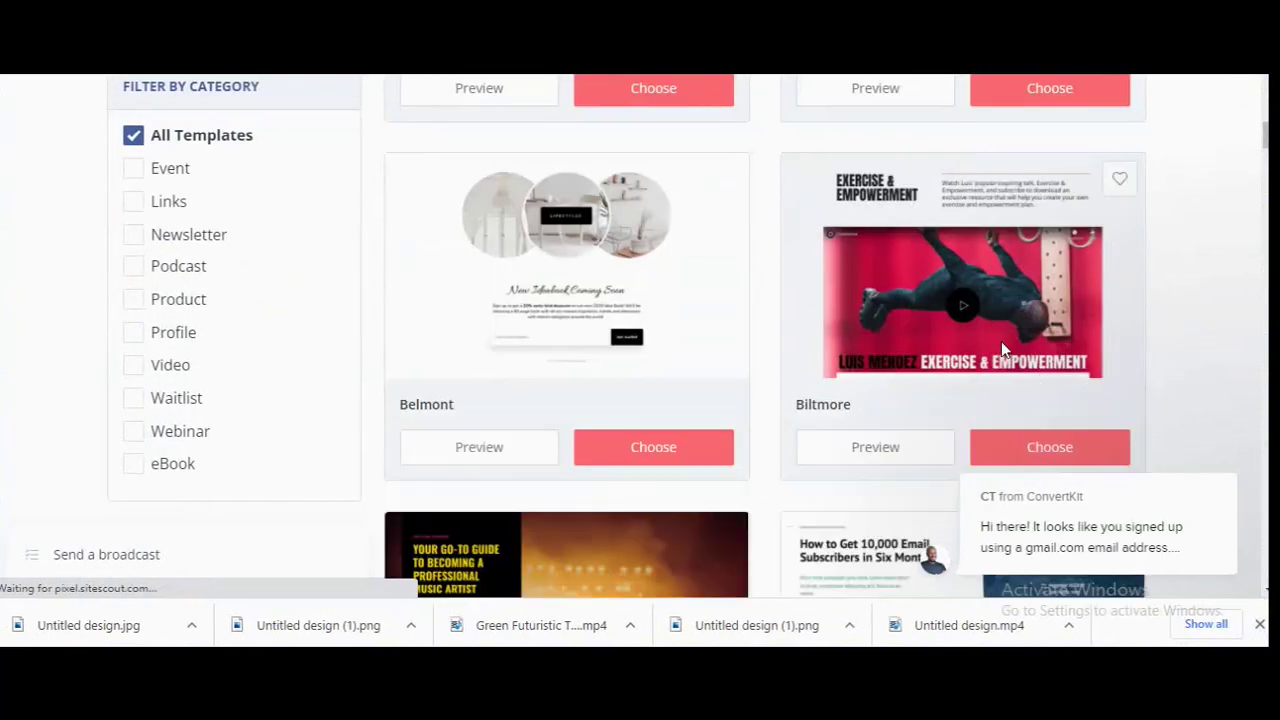
{"action": "scroll", "coordinate": [670, 357], "scroll_direction": "down", "scroll_amount": 4}
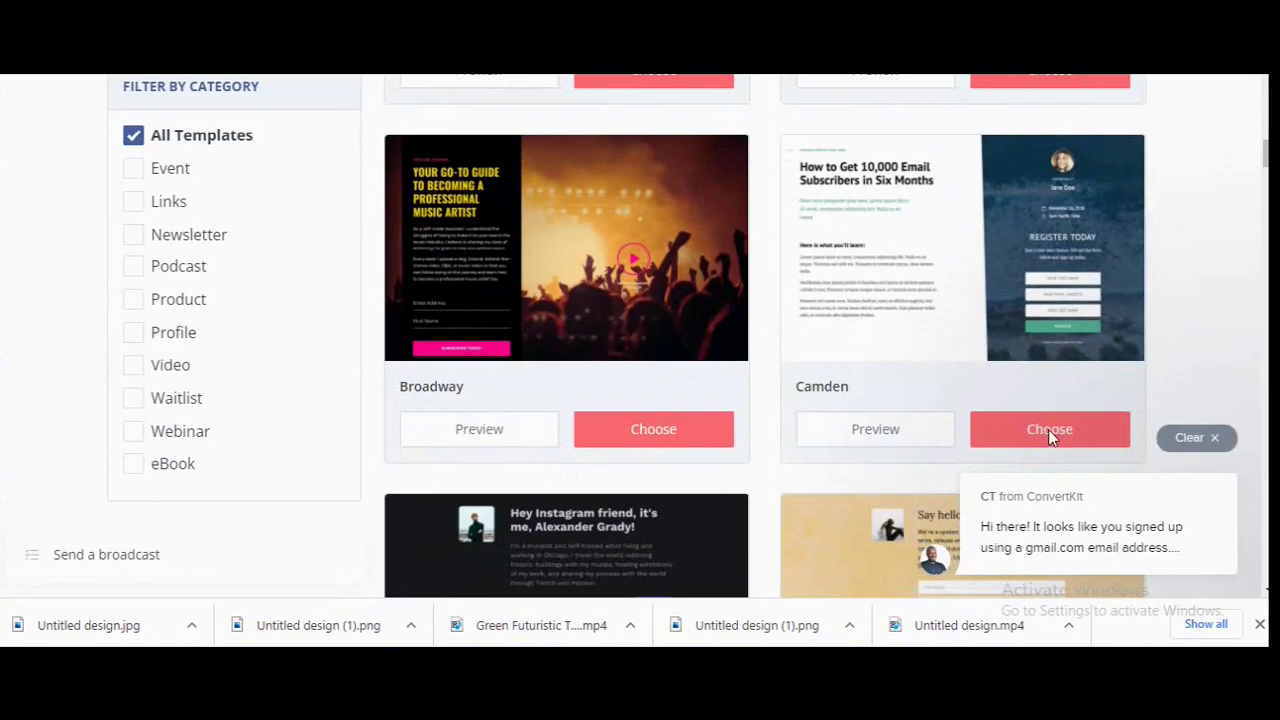
{"action": "scroll", "coordinate": [1048, 429], "scroll_direction": "up", "scroll_amount": 10}
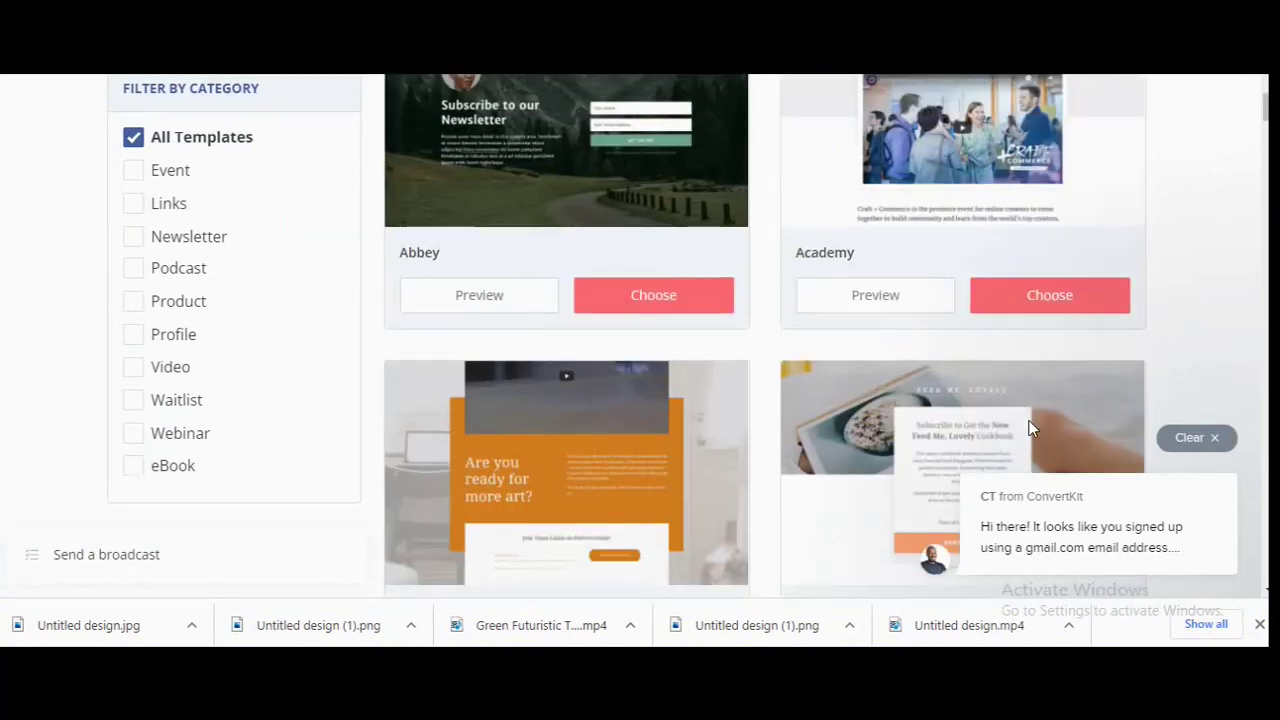
{"action": "scroll", "coordinate": [1040, 430], "scroll_direction": "up", "scroll_amount": 1}
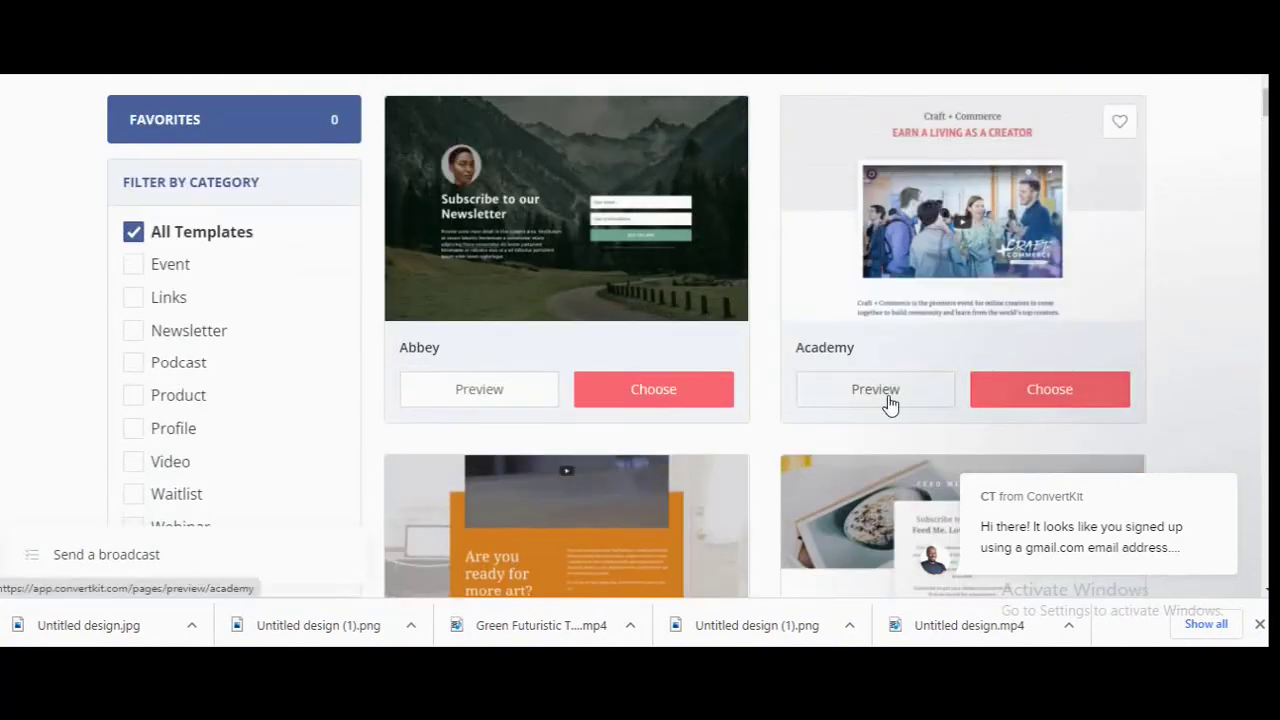
{"action": "scroll", "coordinate": [798, 391], "scroll_direction": "down", "scroll_amount": 9}
{"action": "scroll", "coordinate": [797, 391], "scroll_direction": "down", "scroll_amount": 8}
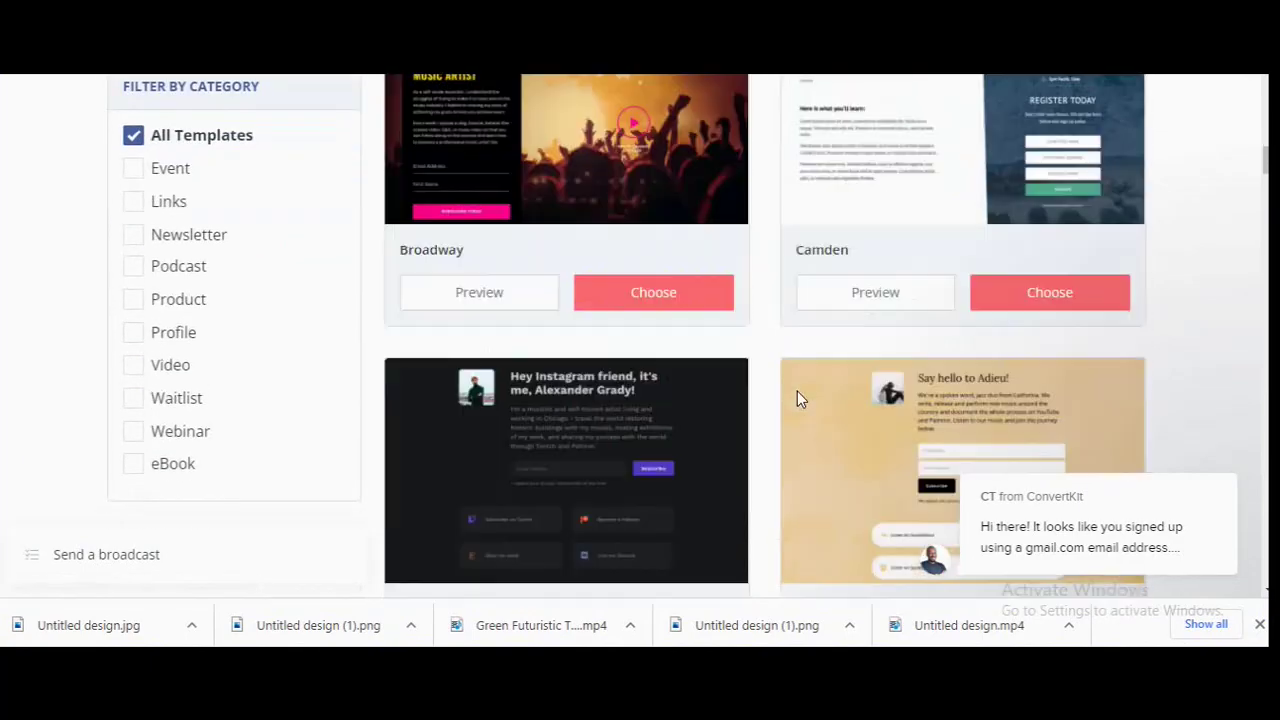
{"action": "scroll", "coordinate": [883, 401], "scroll_direction": "down", "scroll_amount": 1}
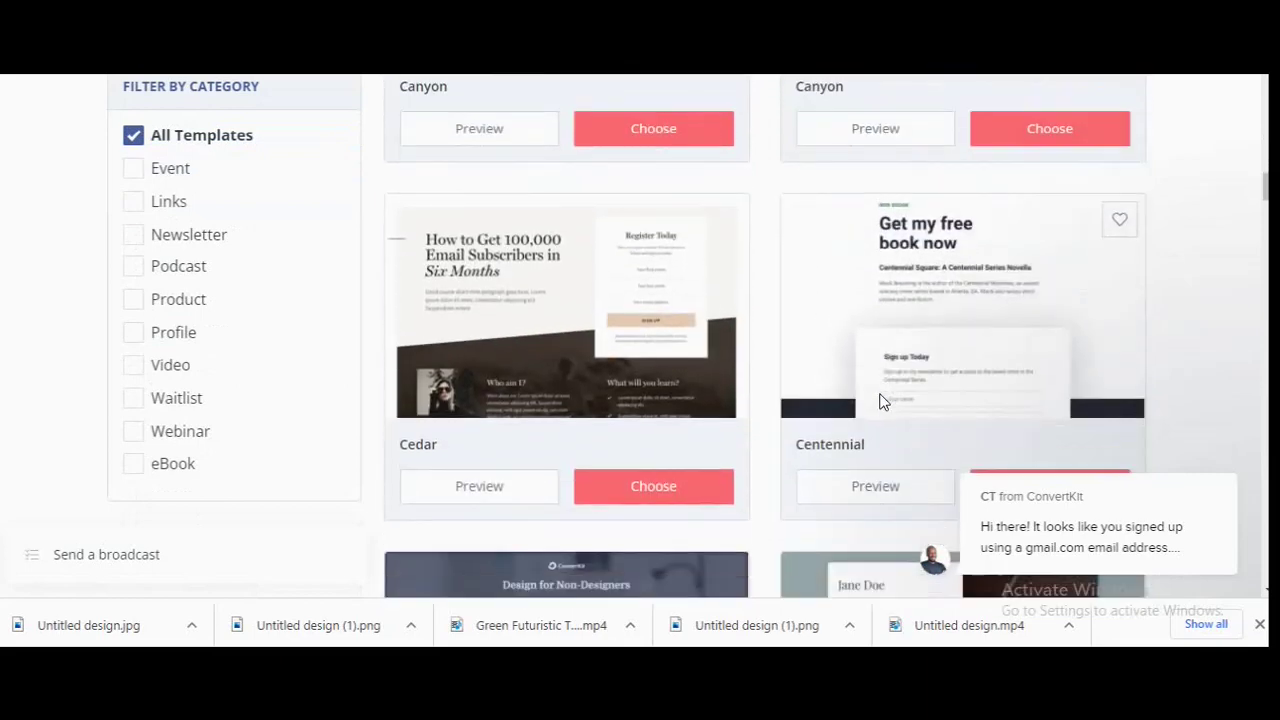
{"action": "scroll", "coordinate": [883, 401], "scroll_direction": "down", "scroll_amount": 4}
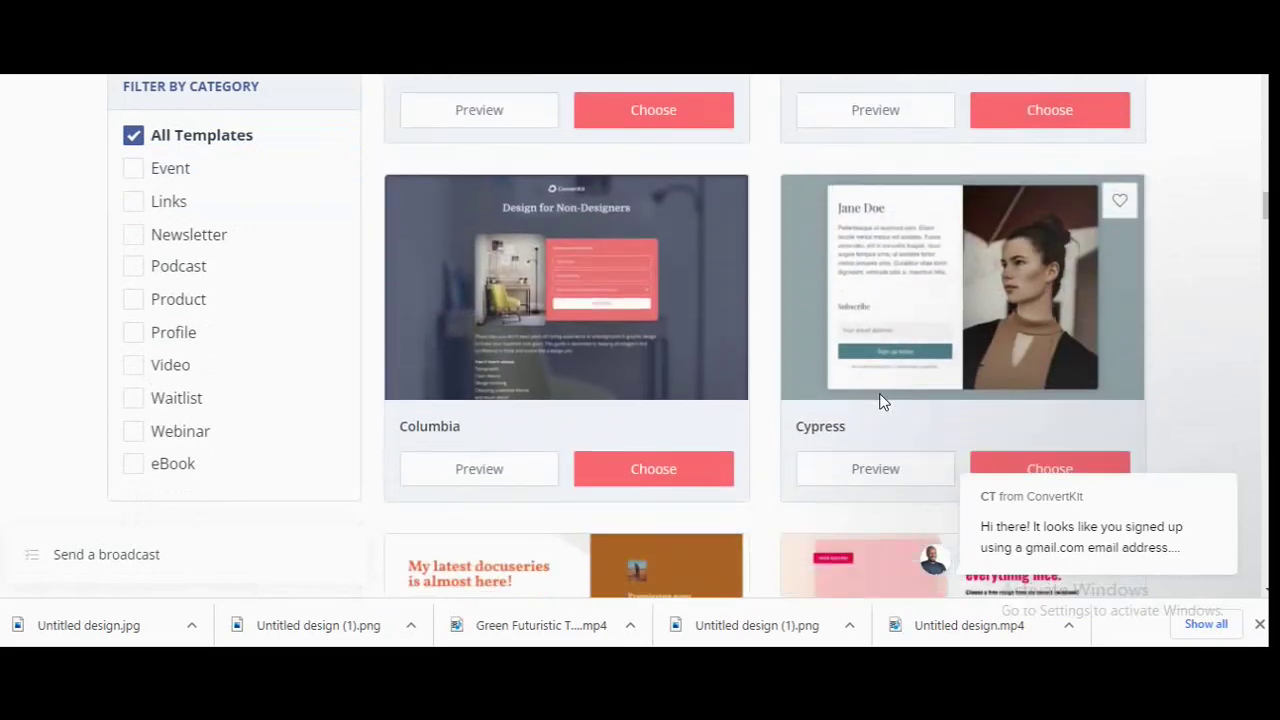
{"action": "scroll", "coordinate": [883, 401], "scroll_direction": "down", "scroll_amount": 1}
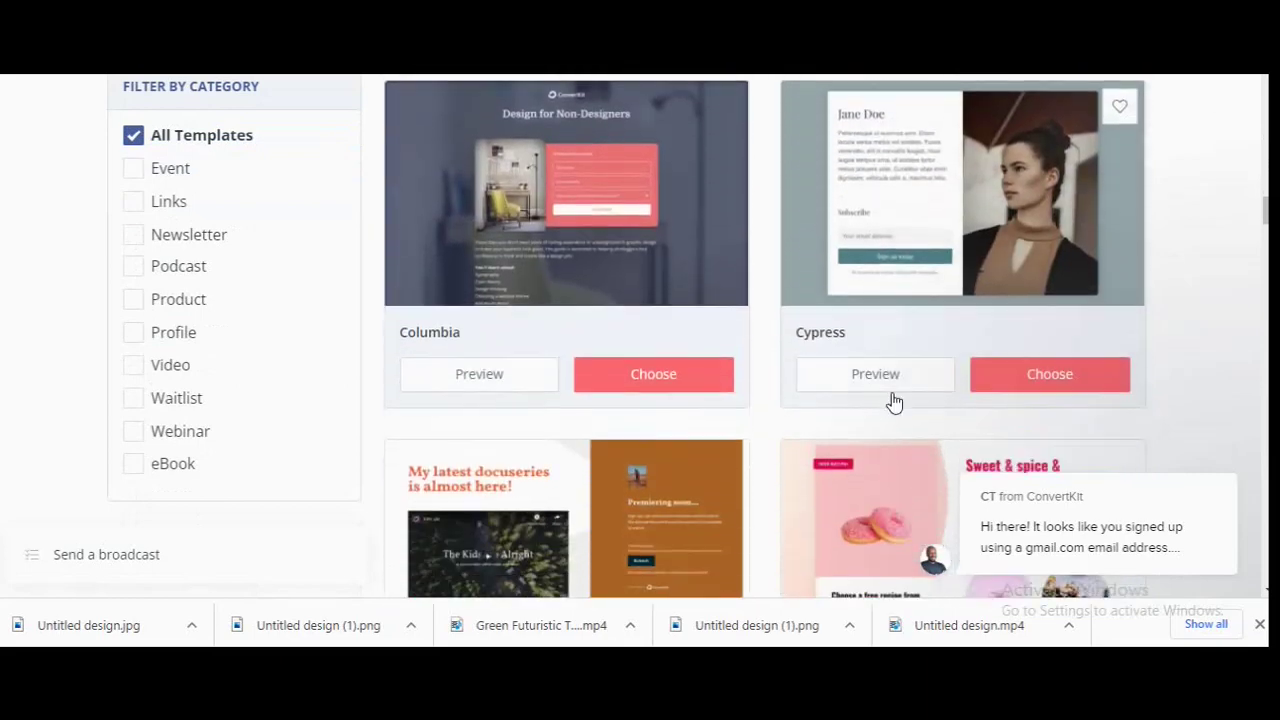
{"action": "left_click", "coordinate": [1058, 385]}
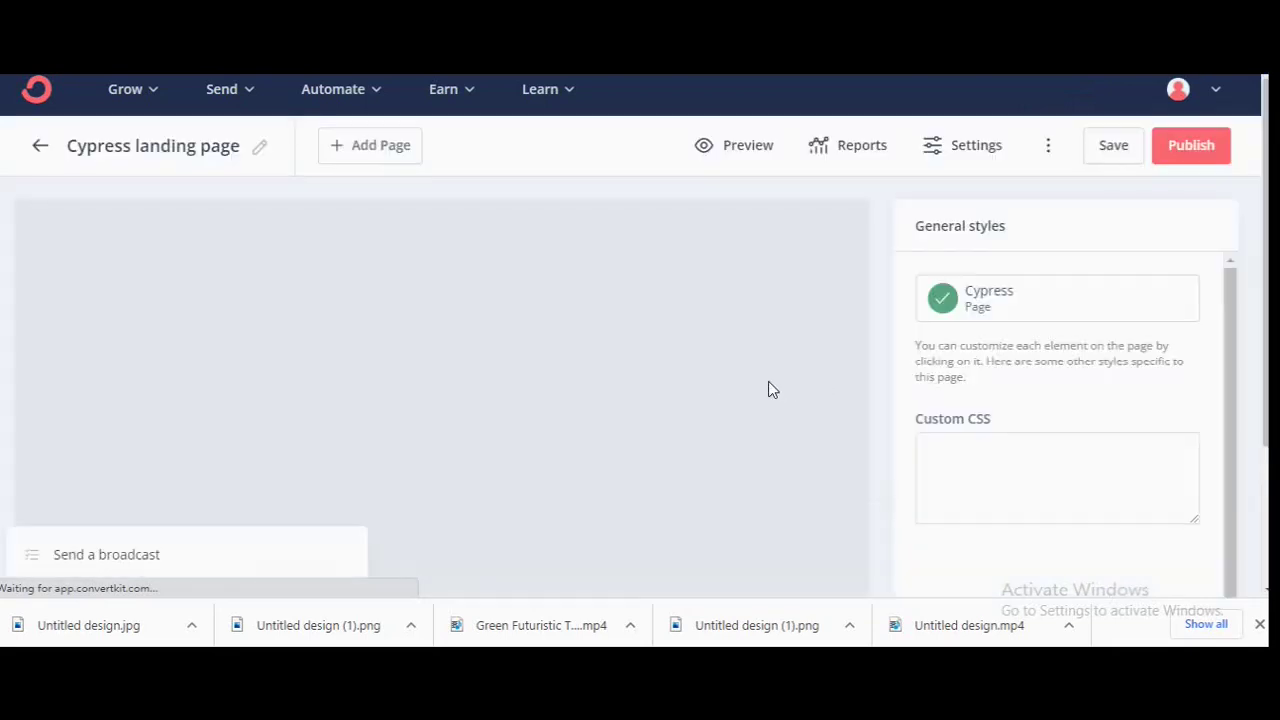
Widen the crop on the woman's portrait slightly and apply it.
{"action": "scroll", "coordinate": [514, 320], "scroll_direction": "down", "scroll_amount": 3}
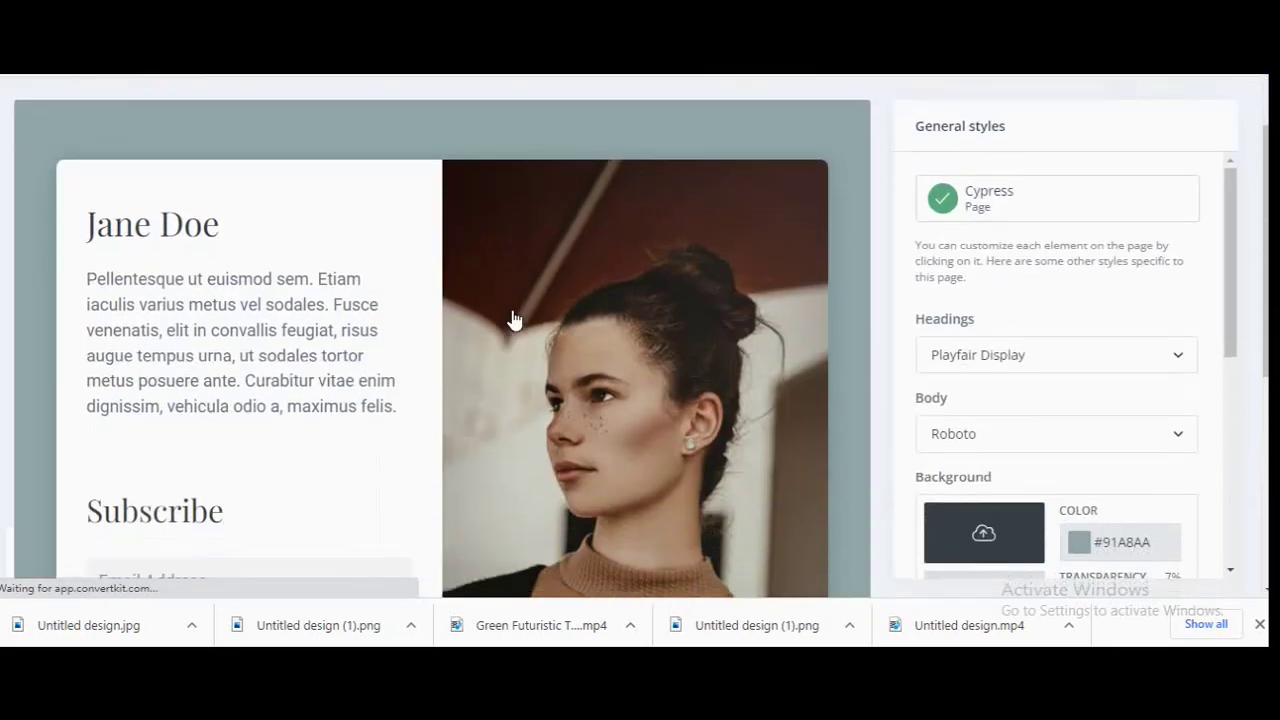
{"action": "scroll", "coordinate": [686, 388], "scroll_direction": "down", "scroll_amount": 1}
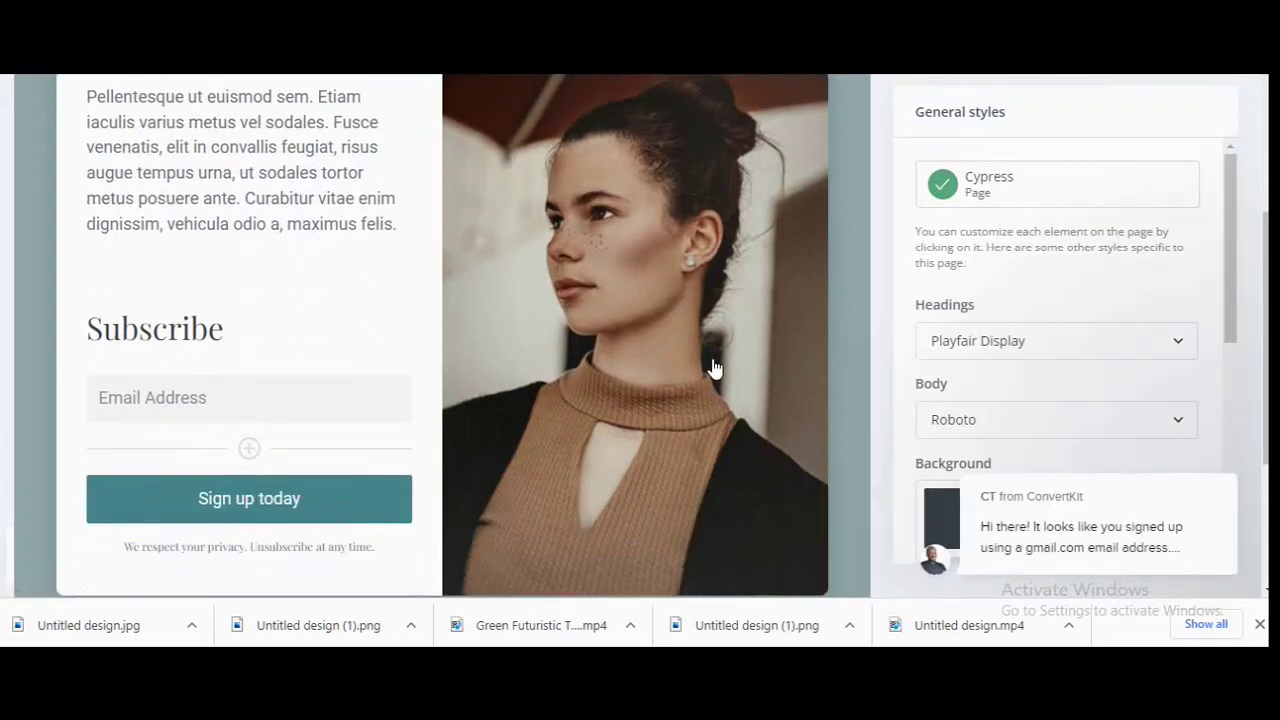
{"action": "left_click", "coordinate": [800, 365]}
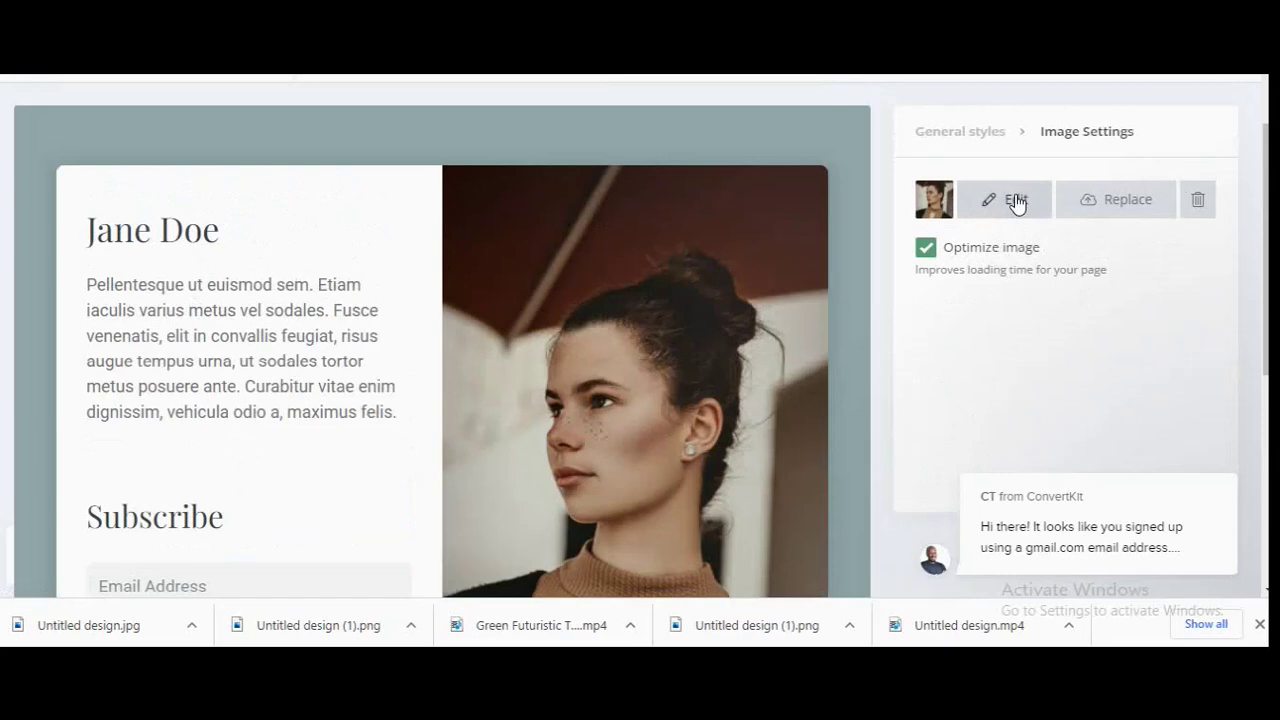
{"action": "left_click", "coordinate": [1016, 200]}
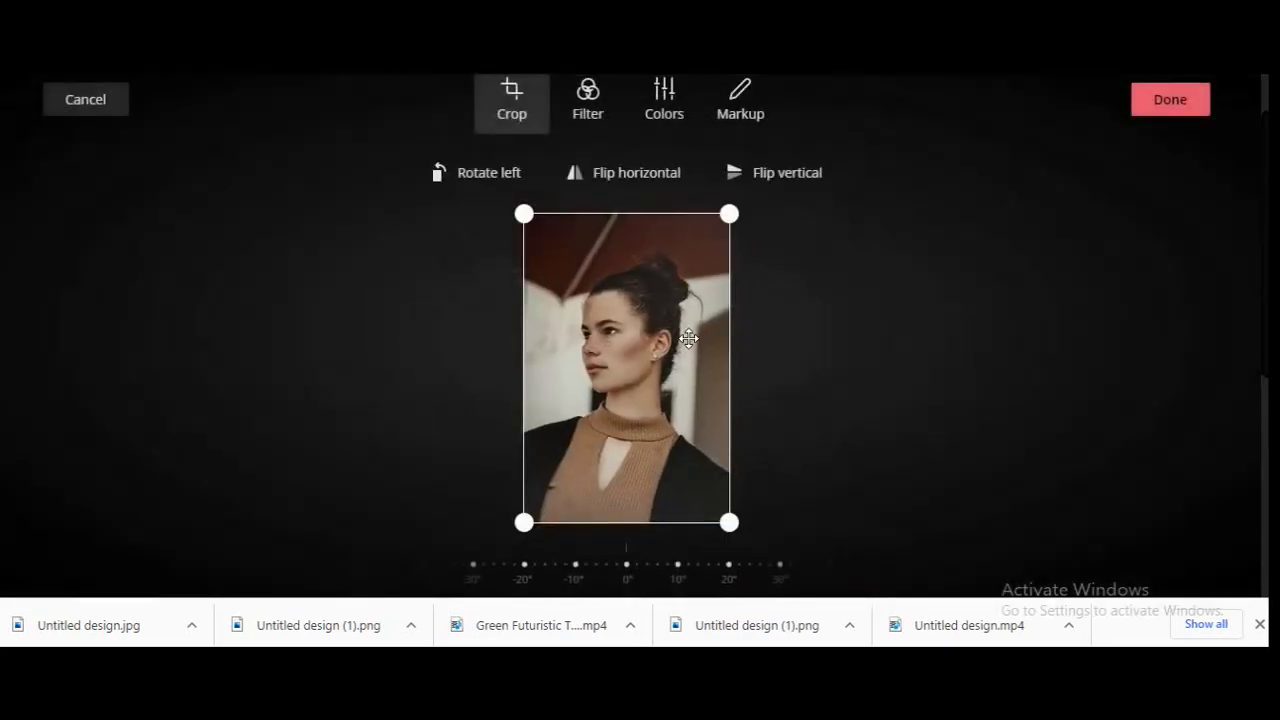
{"action": "mouse_move", "coordinate": [735, 211]}
{"action": "left_mouse_down"}
{"action": "mouse_move", "coordinate": [716, 229]}
{"action": "mouse_move", "coordinate": [740, 210]}
{"action": "left_mouse_up"}
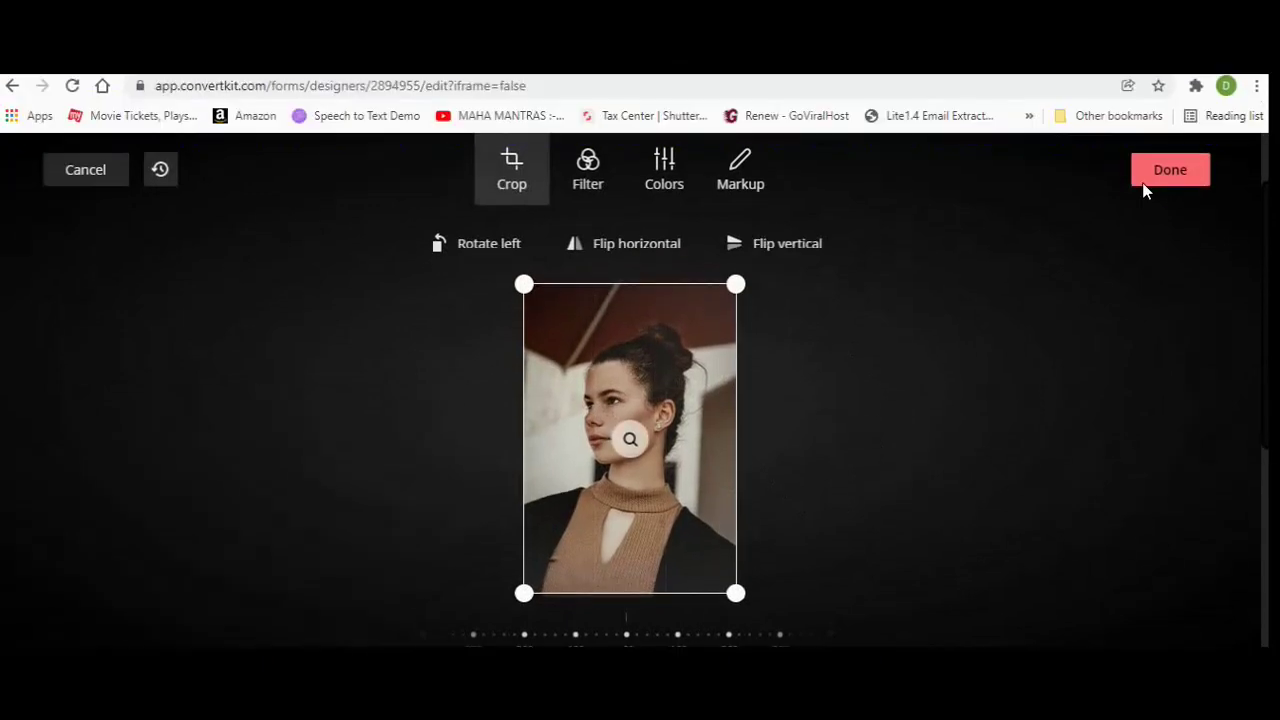
{"action": "left_click", "coordinate": [1168, 100]}
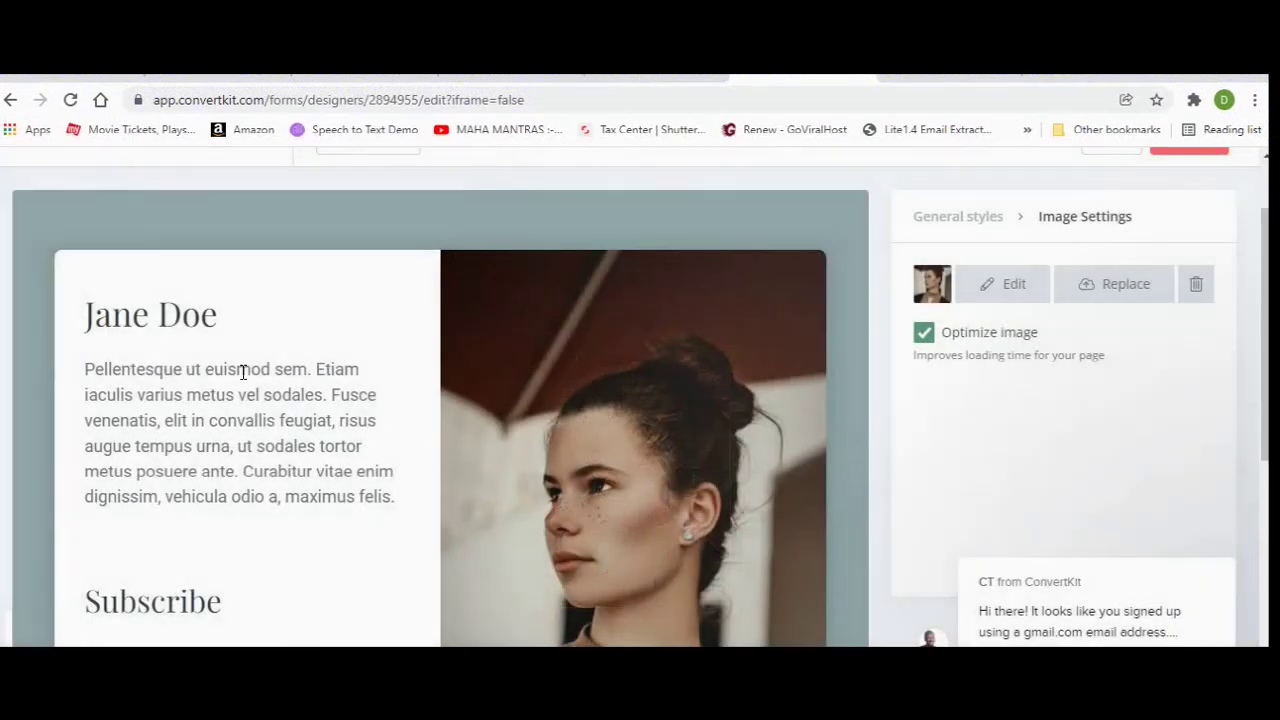
Copy the title 'Hyperbolic Stretching for Men' from the Digistore24 listing.
{"action": "left_click", "coordinate": [100, 314]}
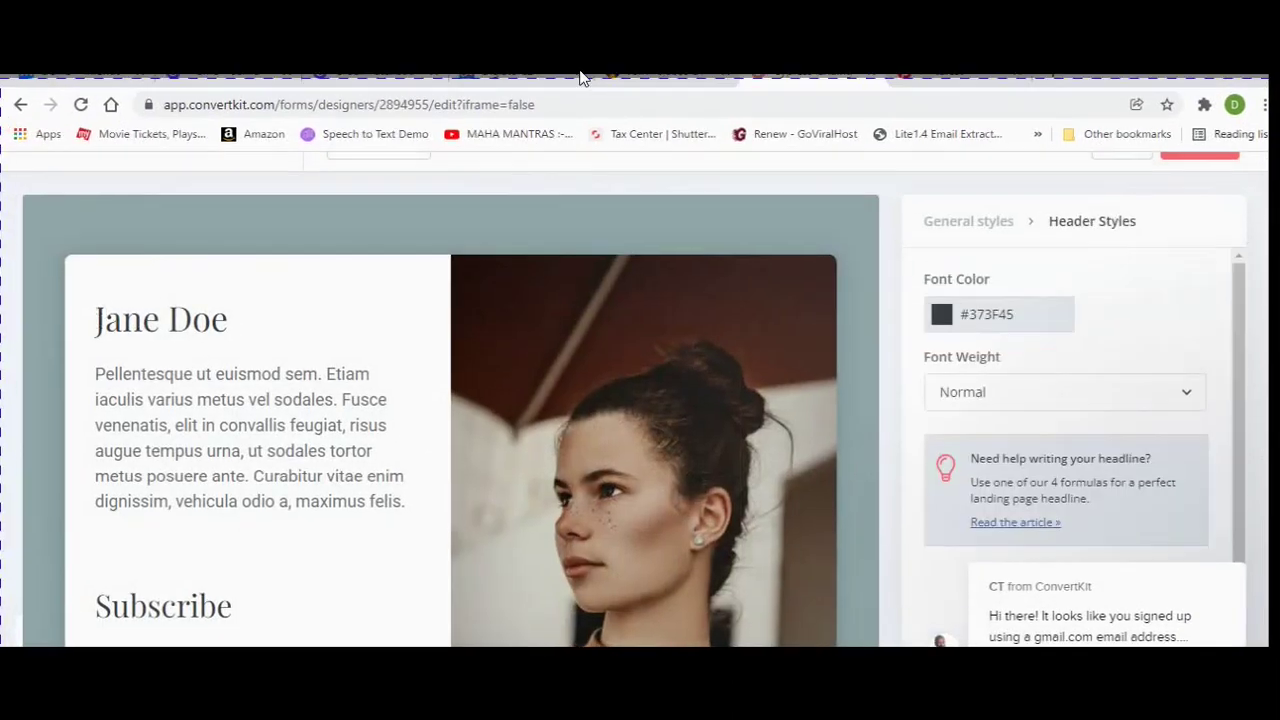
{"action": "left_click", "coordinate": [508, 90]}
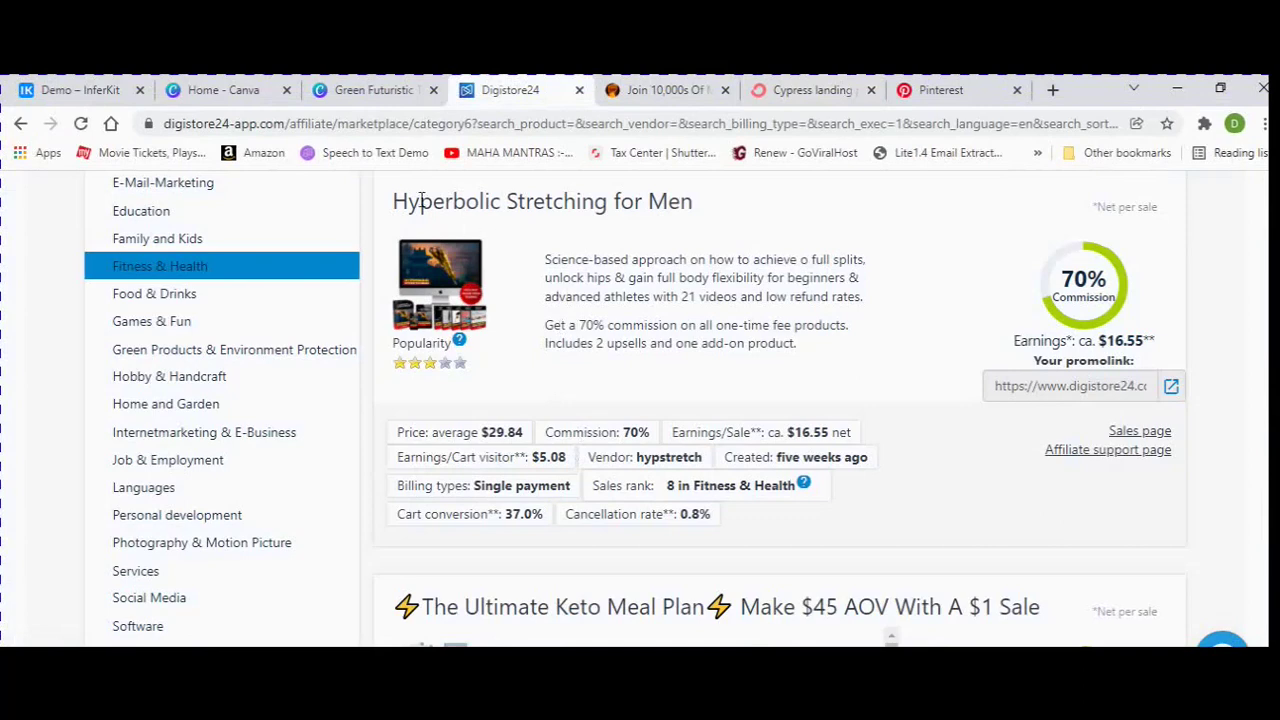
{"action": "left_click_drag", "start_coordinate": [393, 201], "coordinate": [690, 205]}
{"action": "right_click", "coordinate": [688, 205]}
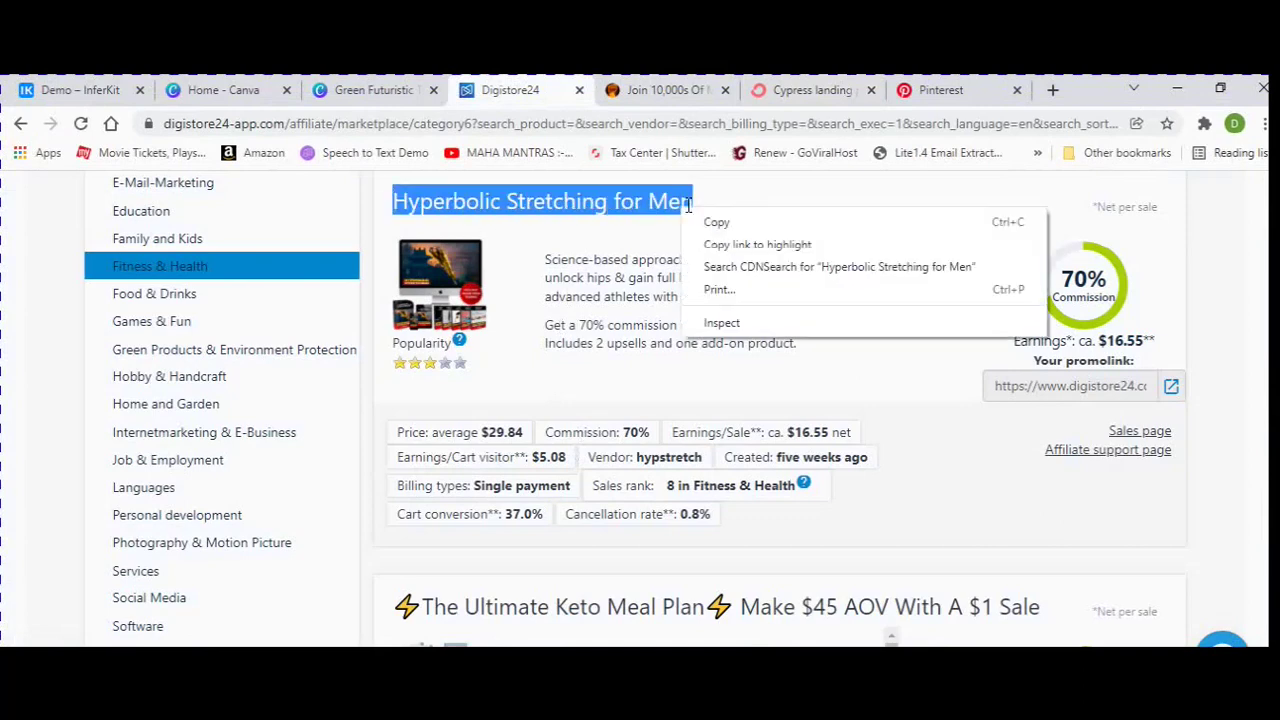
{"action": "left_click", "coordinate": [730, 222]}
{"action": "left_click", "coordinate": [822, 90]}
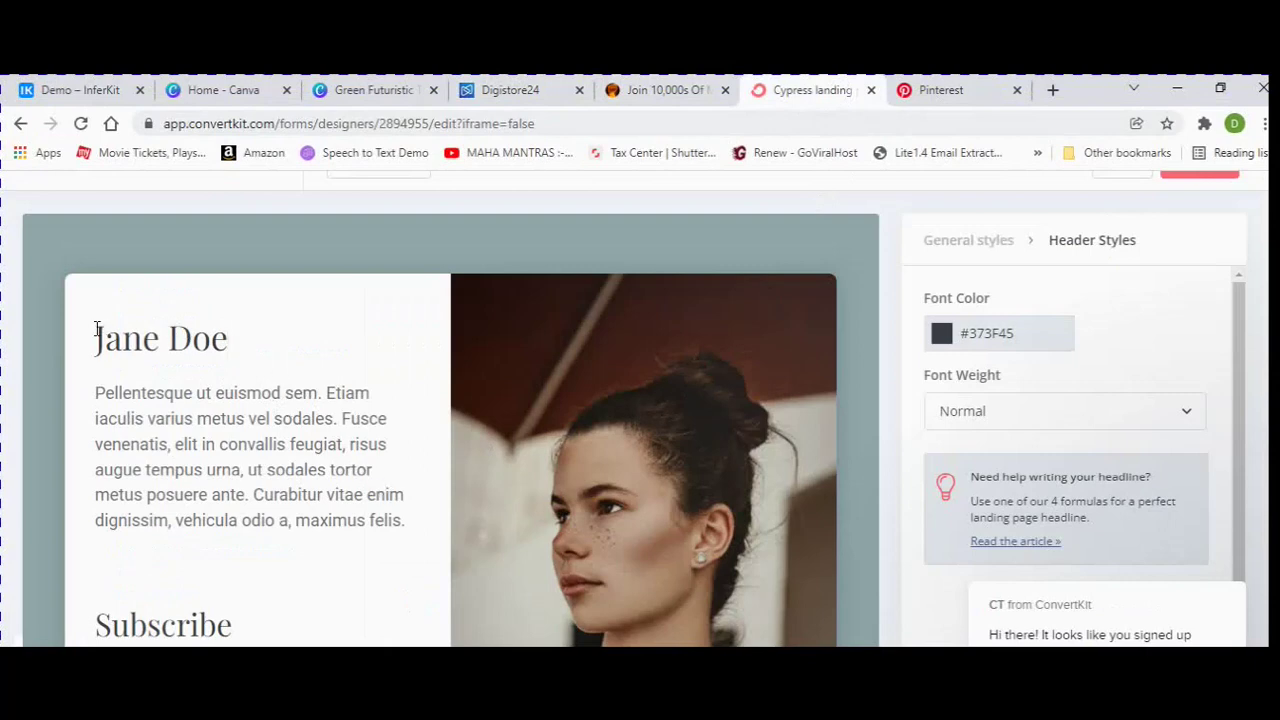
Replace the Jane Doe heading with the copied title and delete the placeholder paragraph.
{"action": "left_click_drag", "start_coordinate": [97, 330], "coordinate": [269, 334]}
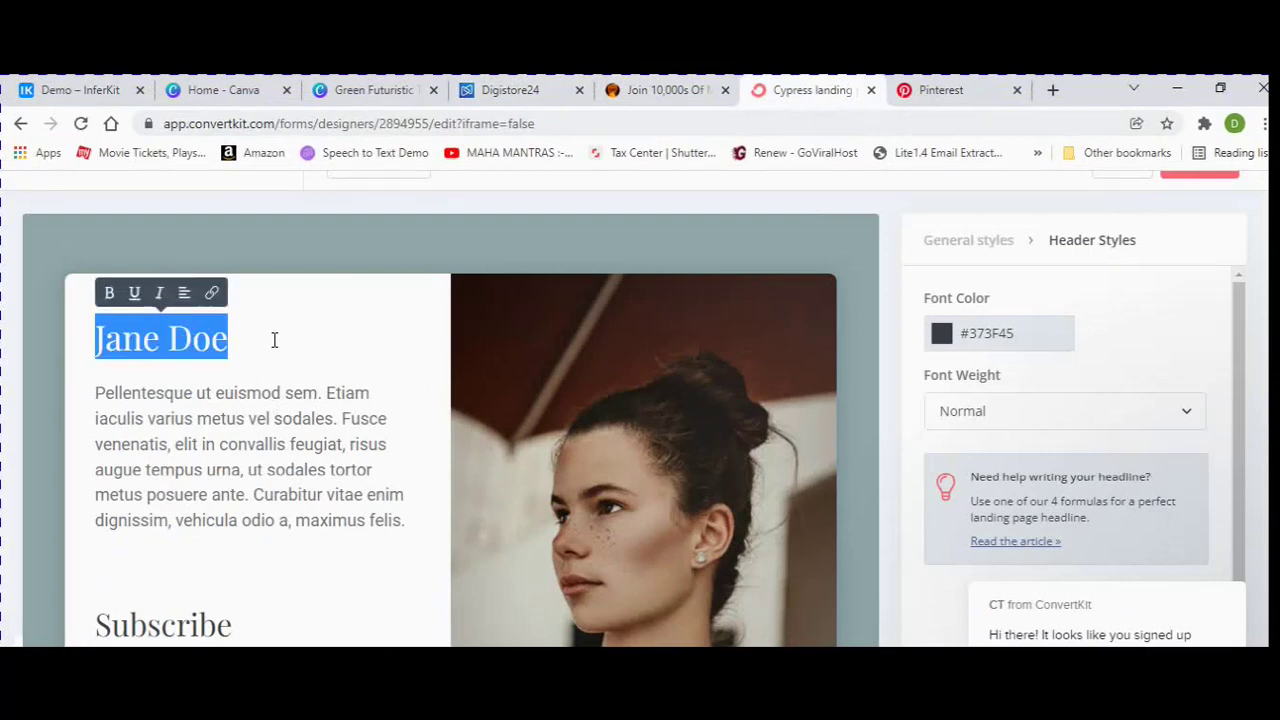
{"action": "key", "text": "ctrl+v"}
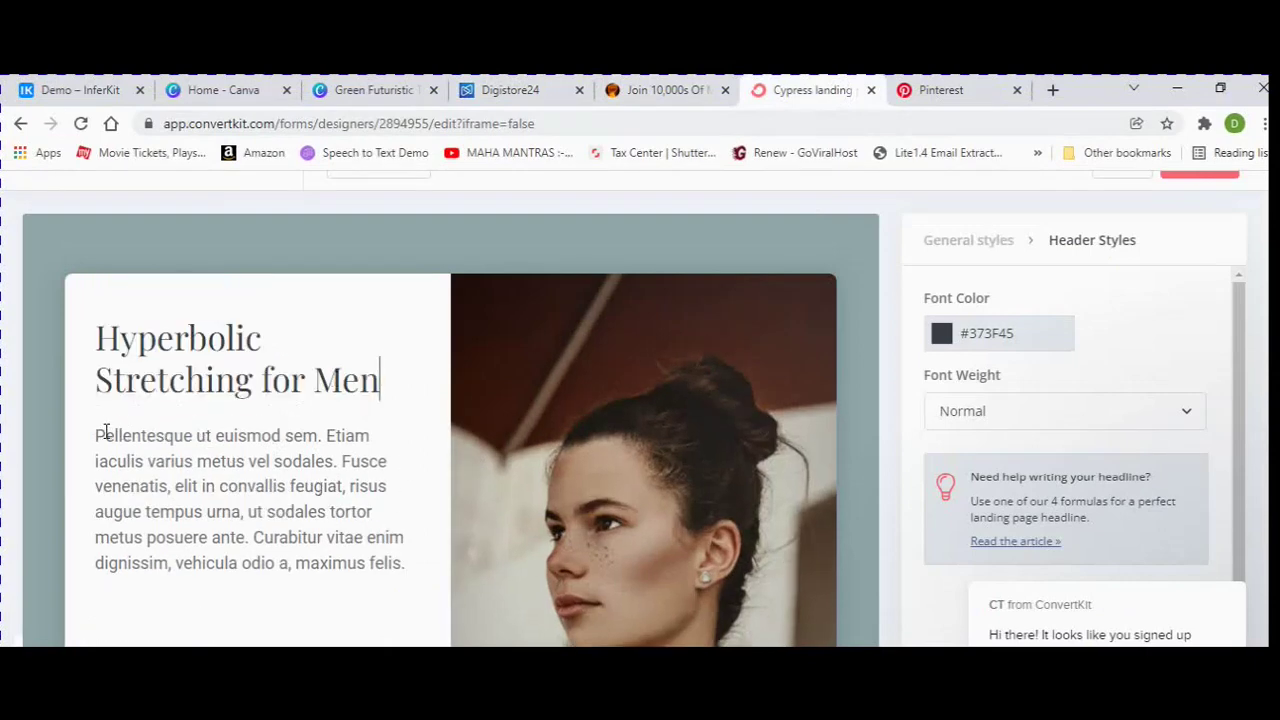
{"action": "left_click_drag", "start_coordinate": [95, 436], "coordinate": [70, 374]}
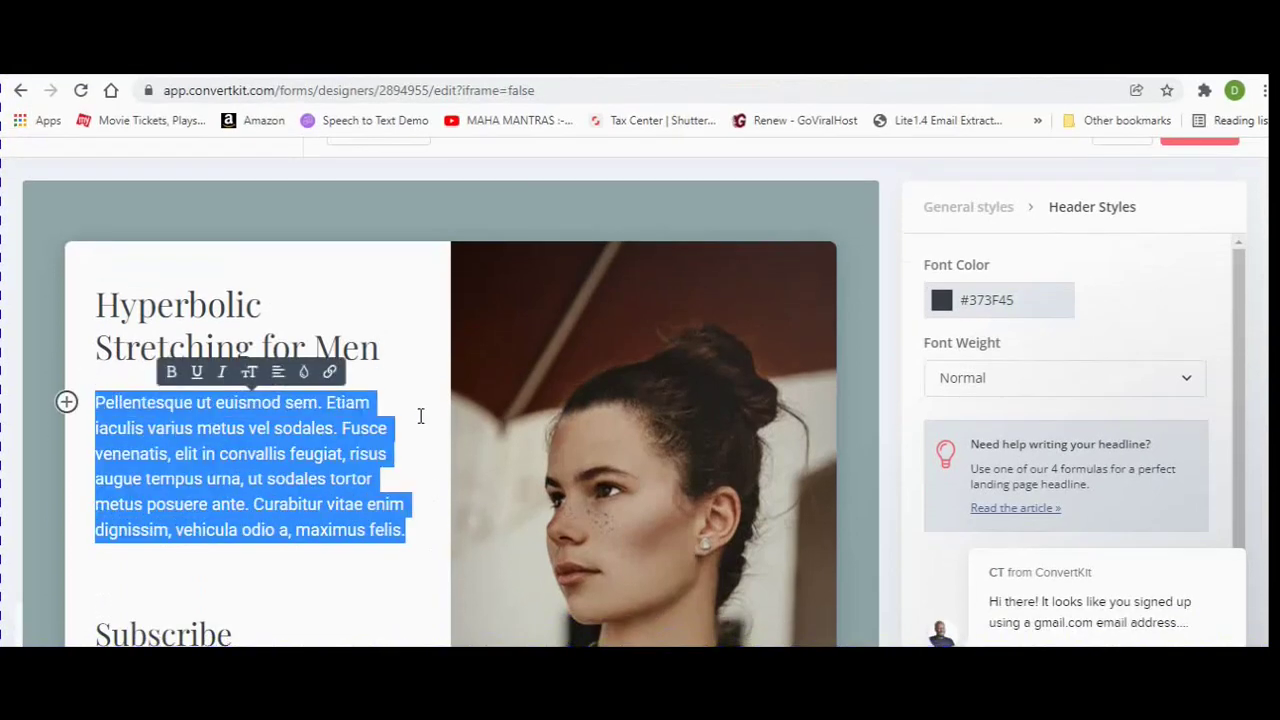
{"action": "key", "text": "BackSpace"}
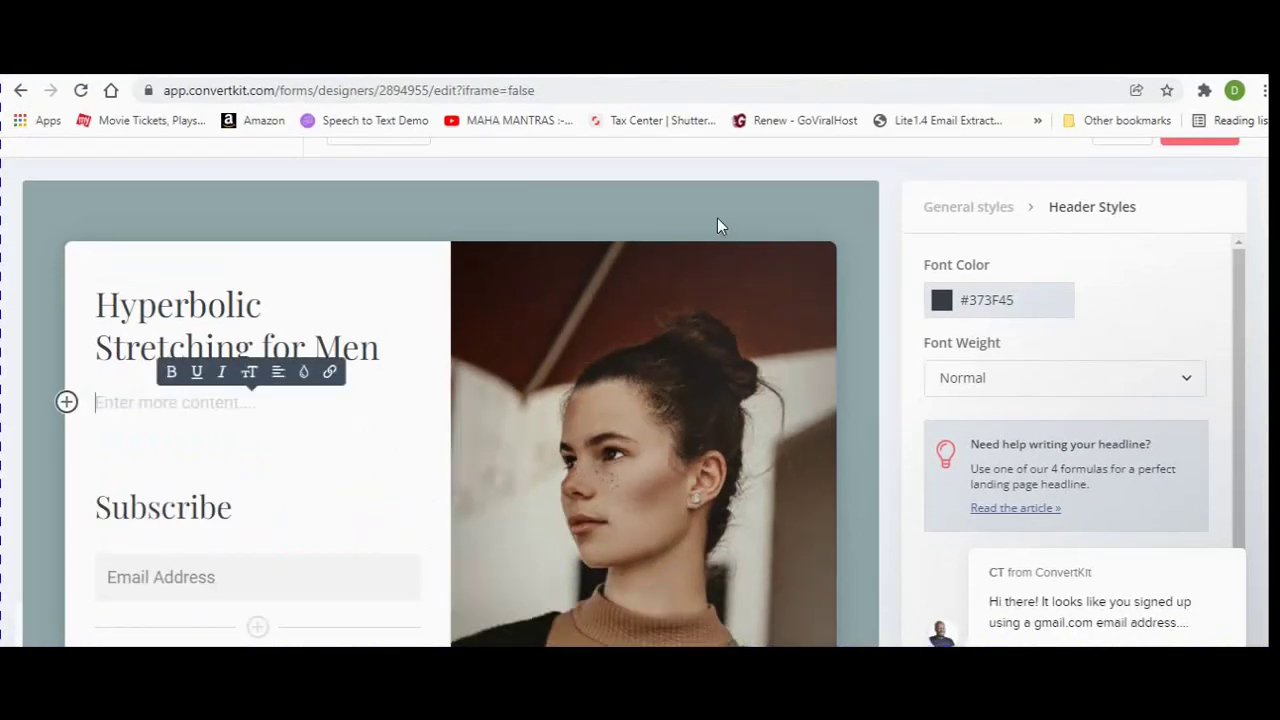
Copy both product description paragraphs from Digistore24 and close the sales page tab.
{"action": "left_click", "coordinate": [692, 86]}
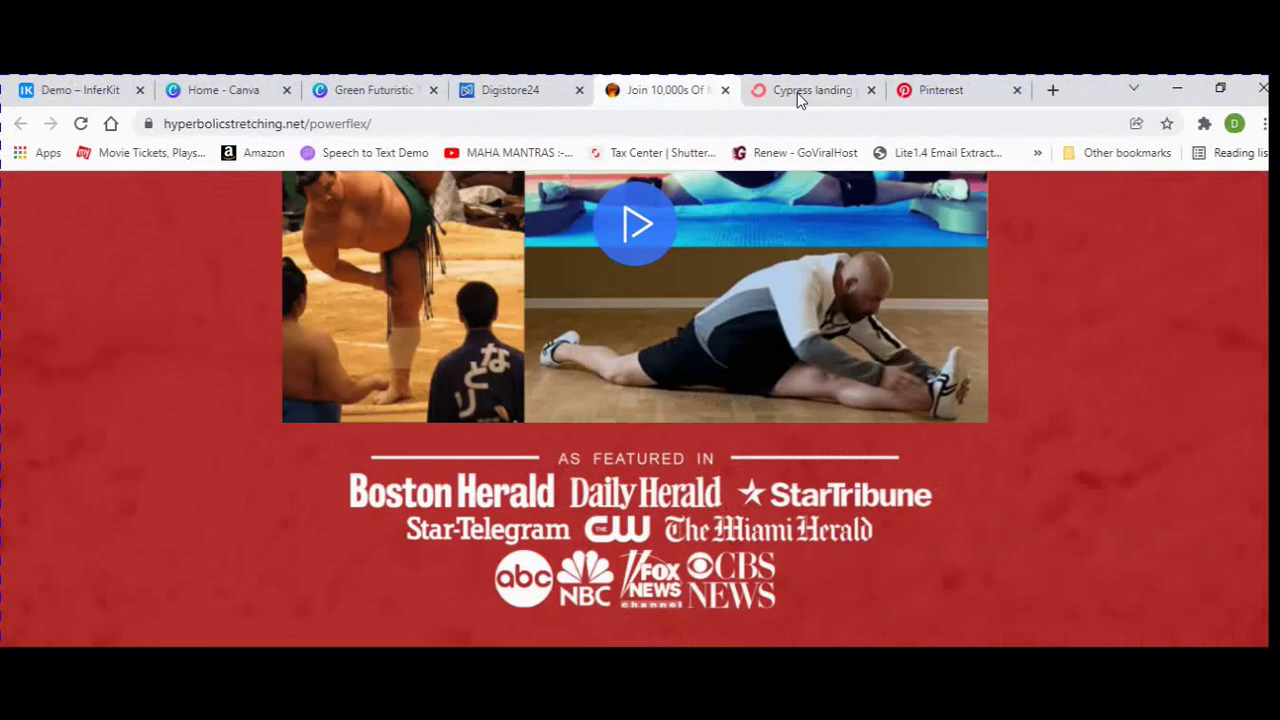
{"action": "left_click", "coordinate": [805, 90]}
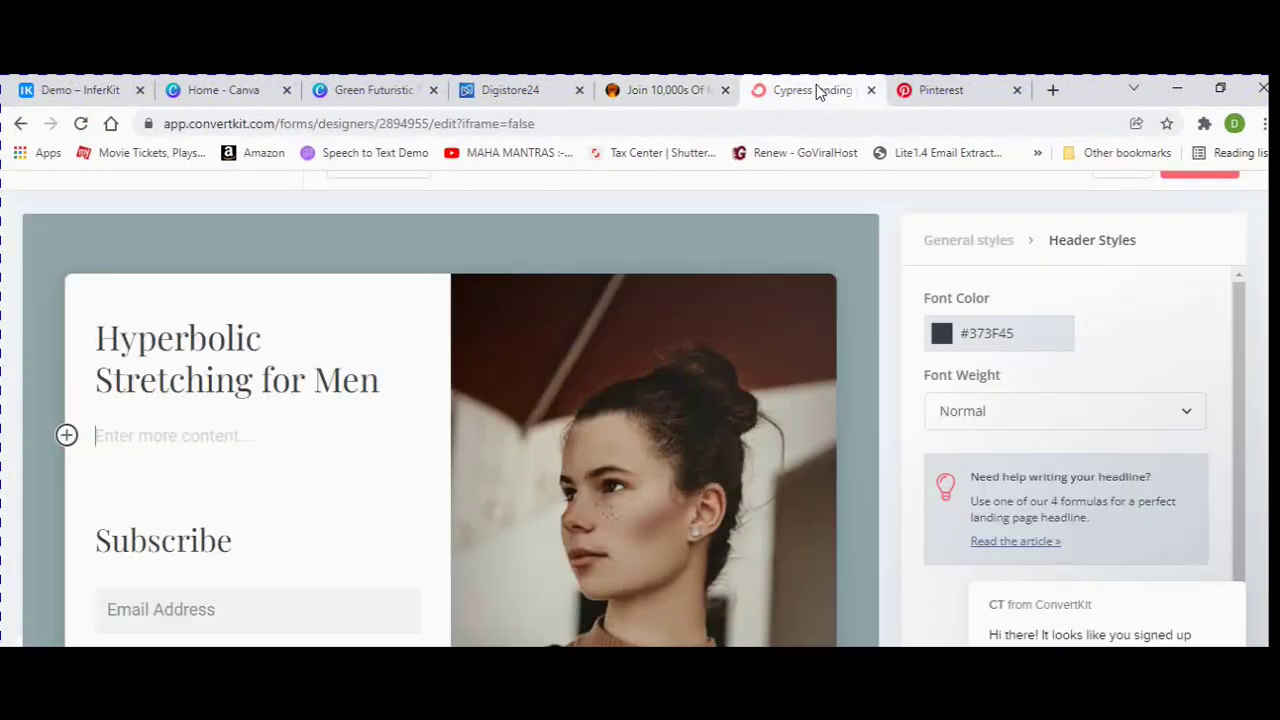
{"action": "left_click", "coordinate": [510, 90]}
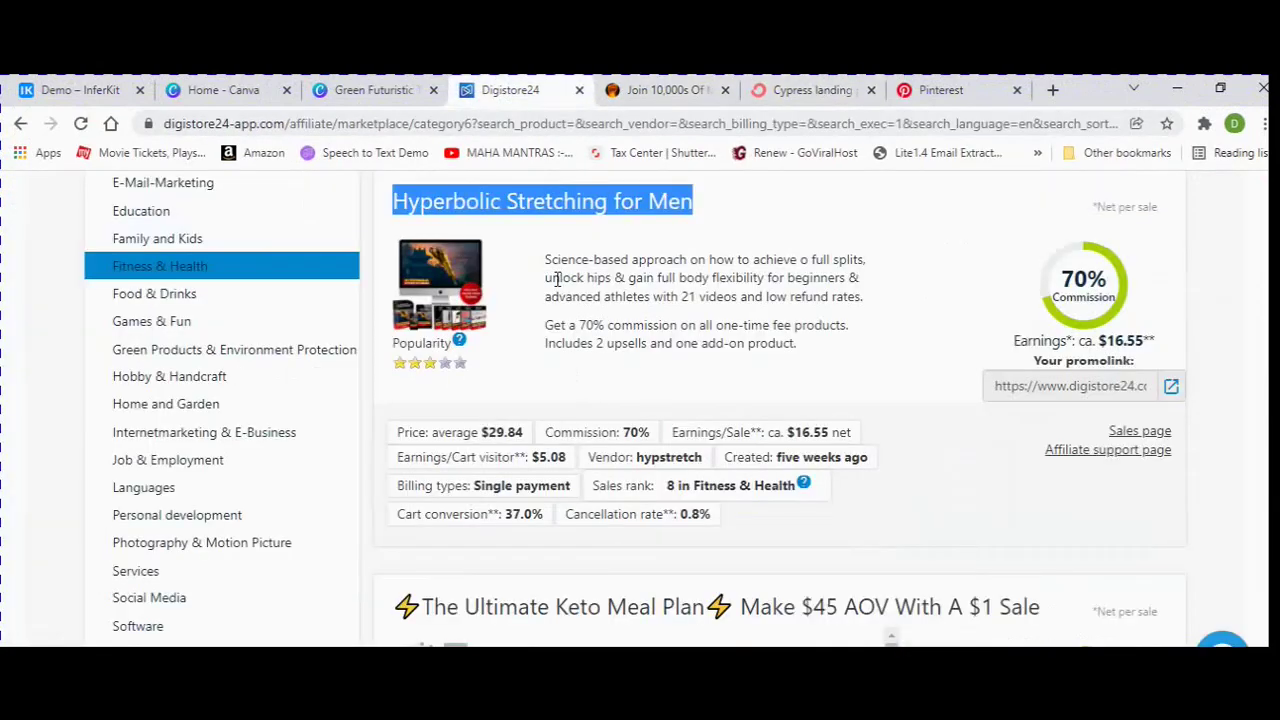
{"action": "left_click_drag", "start_coordinate": [546, 259], "coordinate": [808, 330]}
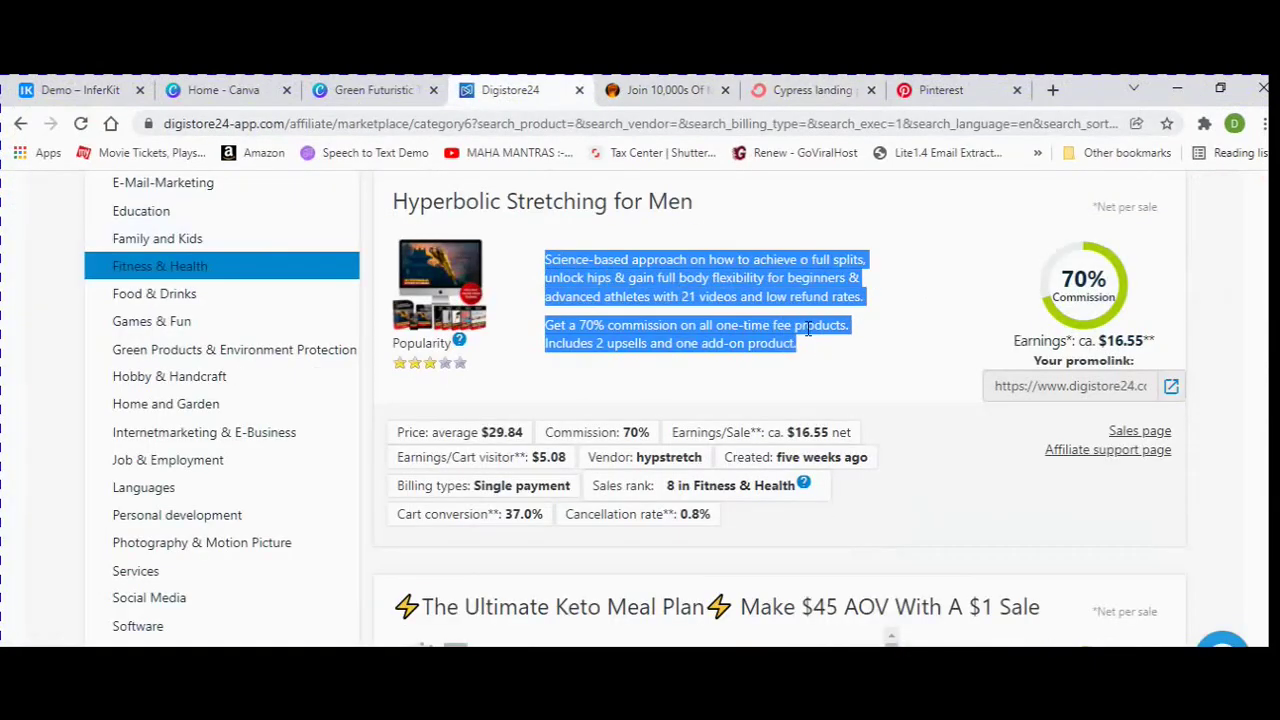
{"action": "right_click", "coordinate": [826, 331]}
{"action": "left_click", "coordinate": [843, 345]}
{"action": "left_click", "coordinate": [665, 90]}
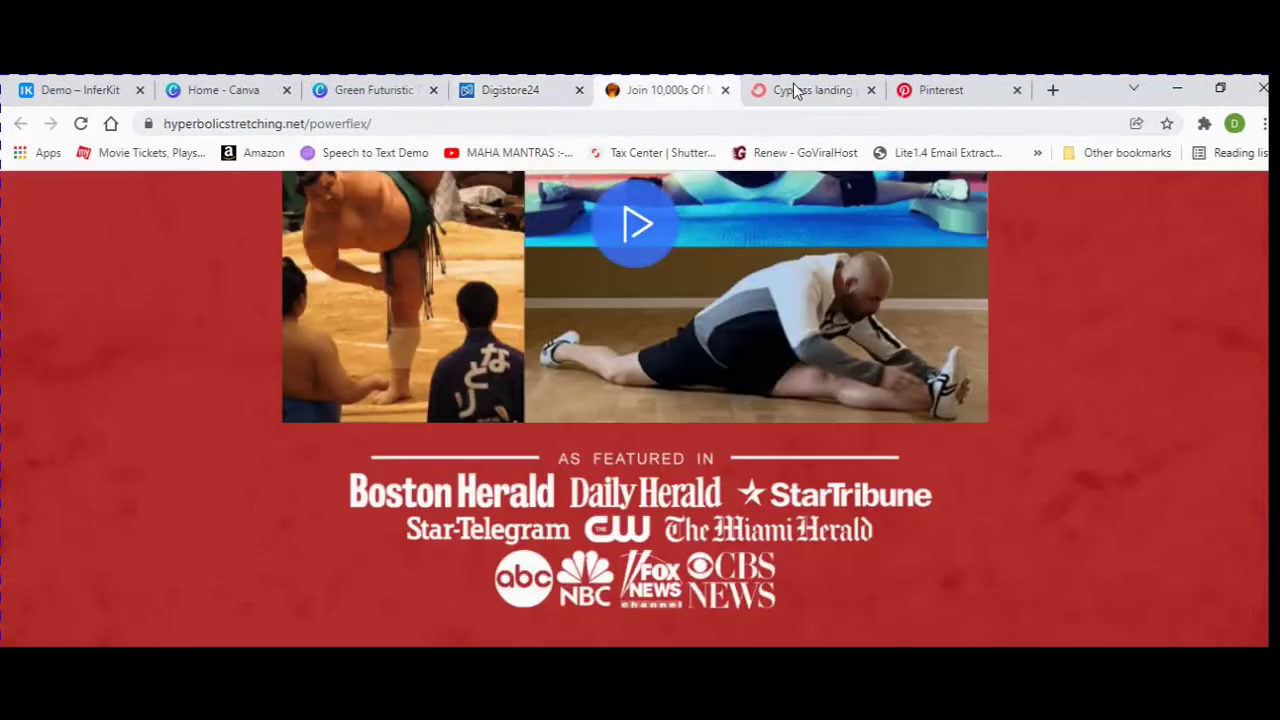
{"action": "left_click", "coordinate": [800, 90]}
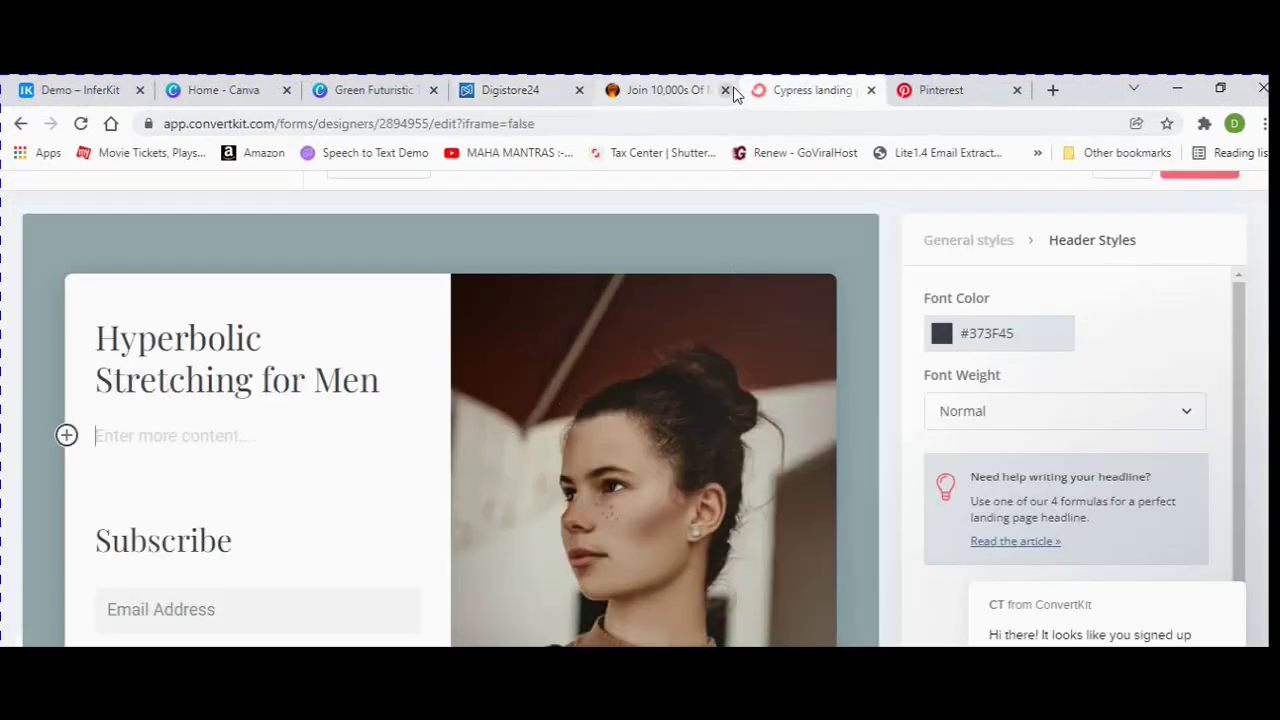
{"action": "left_click", "coordinate": [727, 90]}
Paste the offer description below the headline and review the page's form and Subscribe heading.
{"action": "left_click", "coordinate": [208, 440]}
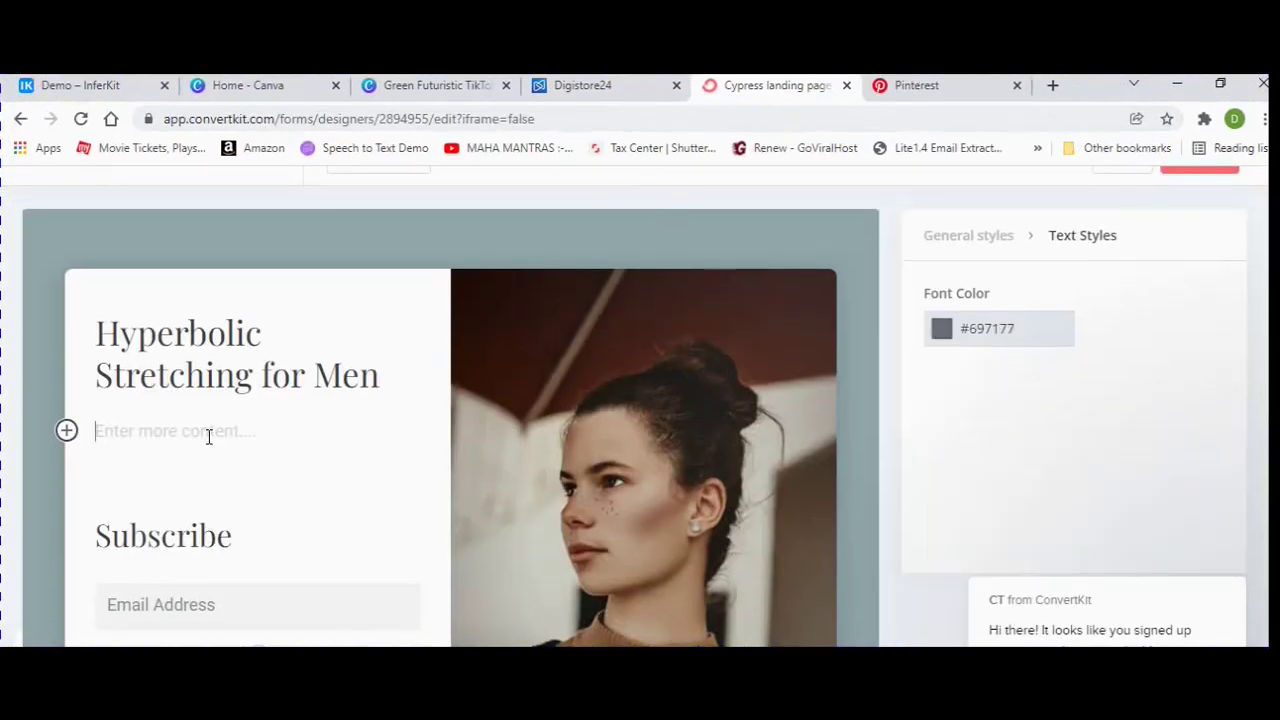
{"action": "key", "text": "ctrl+v"}
{"action": "scroll", "coordinate": [354, 466], "scroll_direction": "down", "scroll_amount": 3}
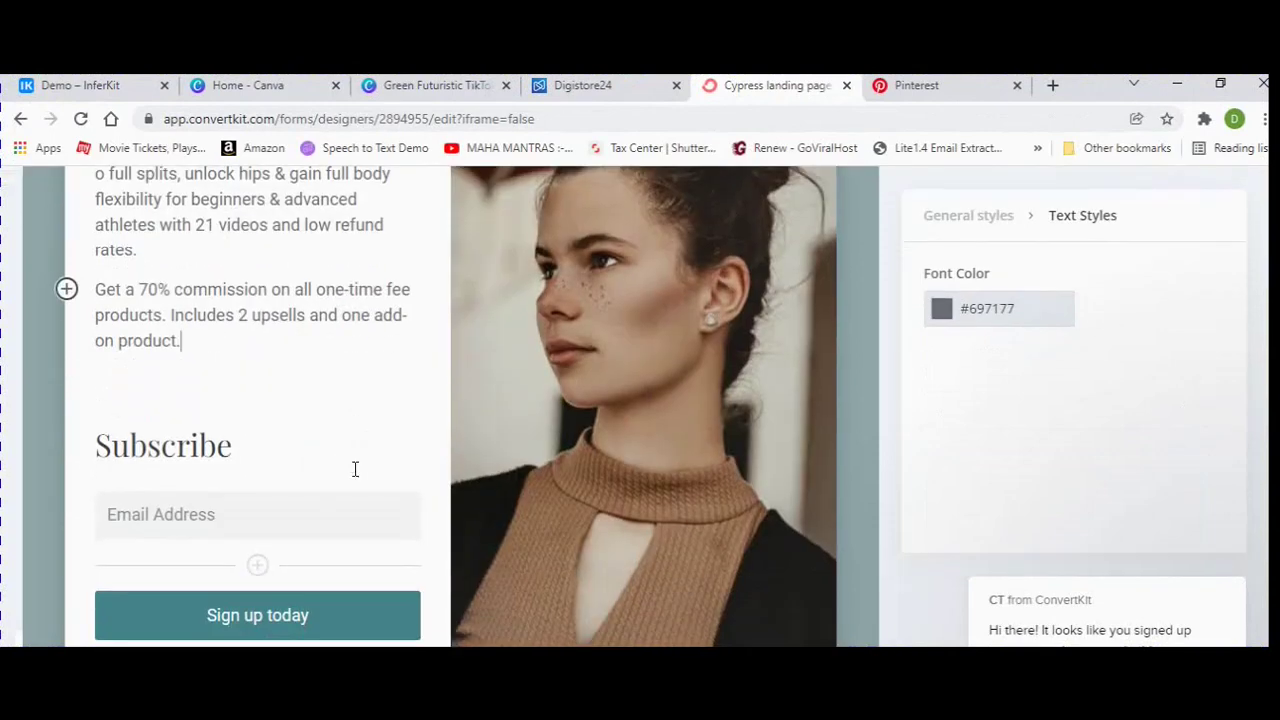
{"action": "scroll", "coordinate": [204, 500], "scroll_direction": "down", "scroll_amount": 1}
{"action": "left_click", "coordinate": [215, 432]}
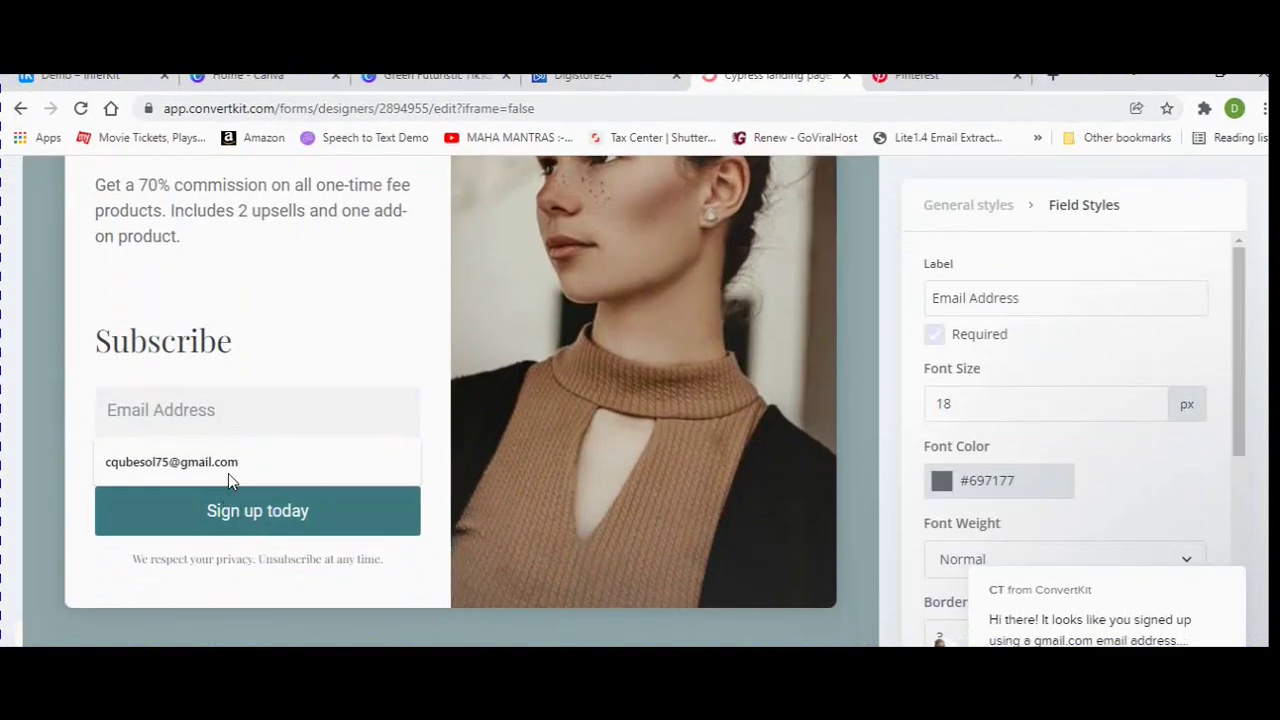
{"action": "left_click", "coordinate": [329, 348]}
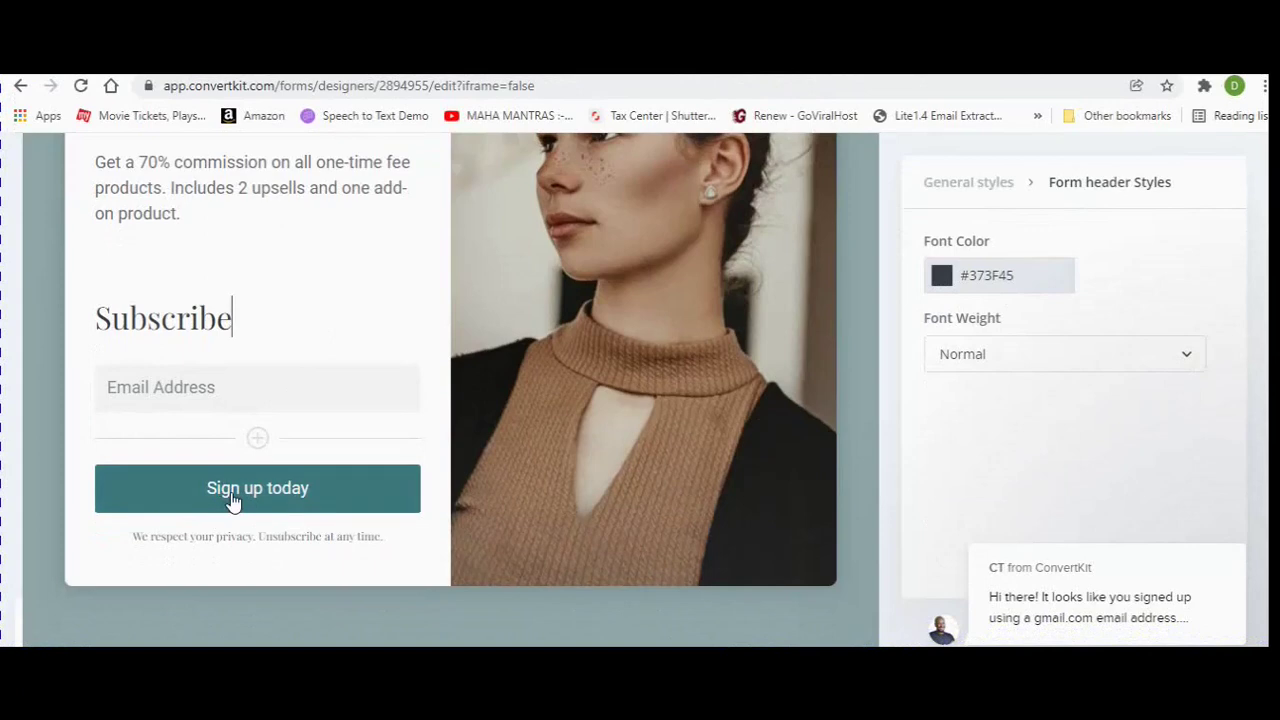
{"action": "scroll", "coordinate": [766, 483], "scroll_direction": "up", "scroll_amount": 2}
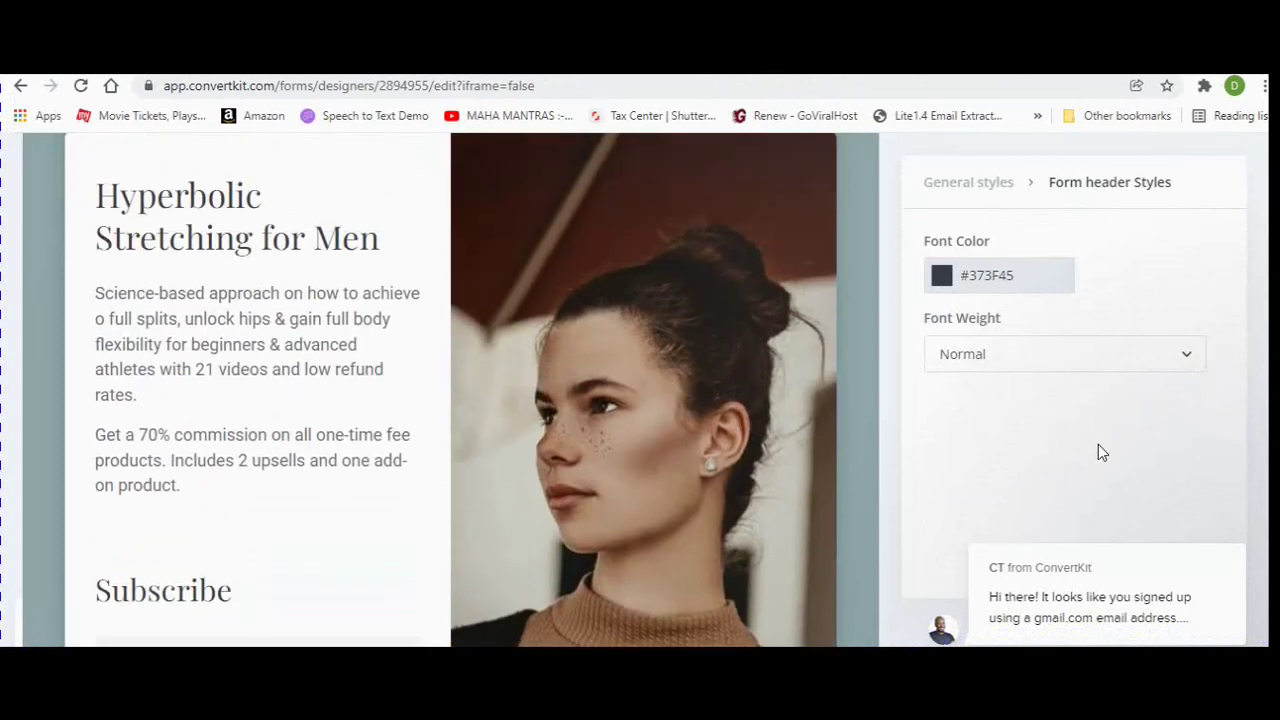
{"action": "scroll", "coordinate": [1097, 440], "scroll_direction": "up", "scroll_amount": 2}
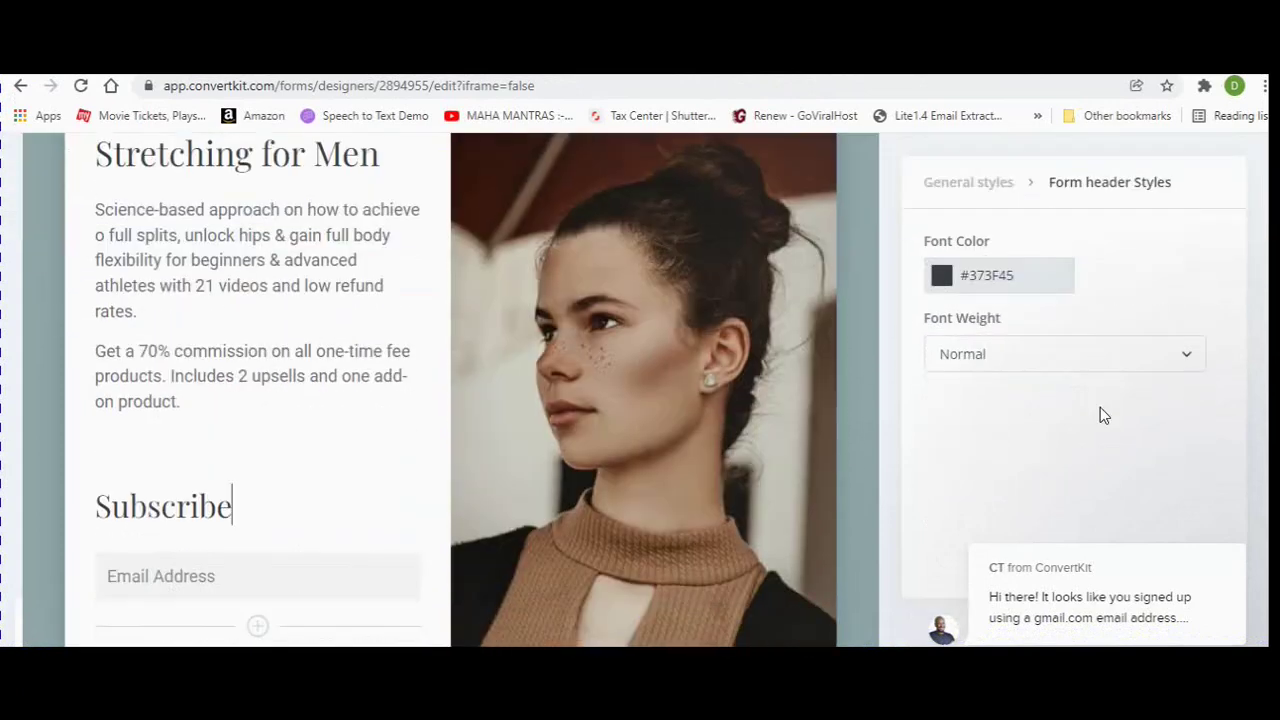
{"action": "scroll", "coordinate": [1100, 409], "scroll_direction": "down", "scroll_amount": 1}
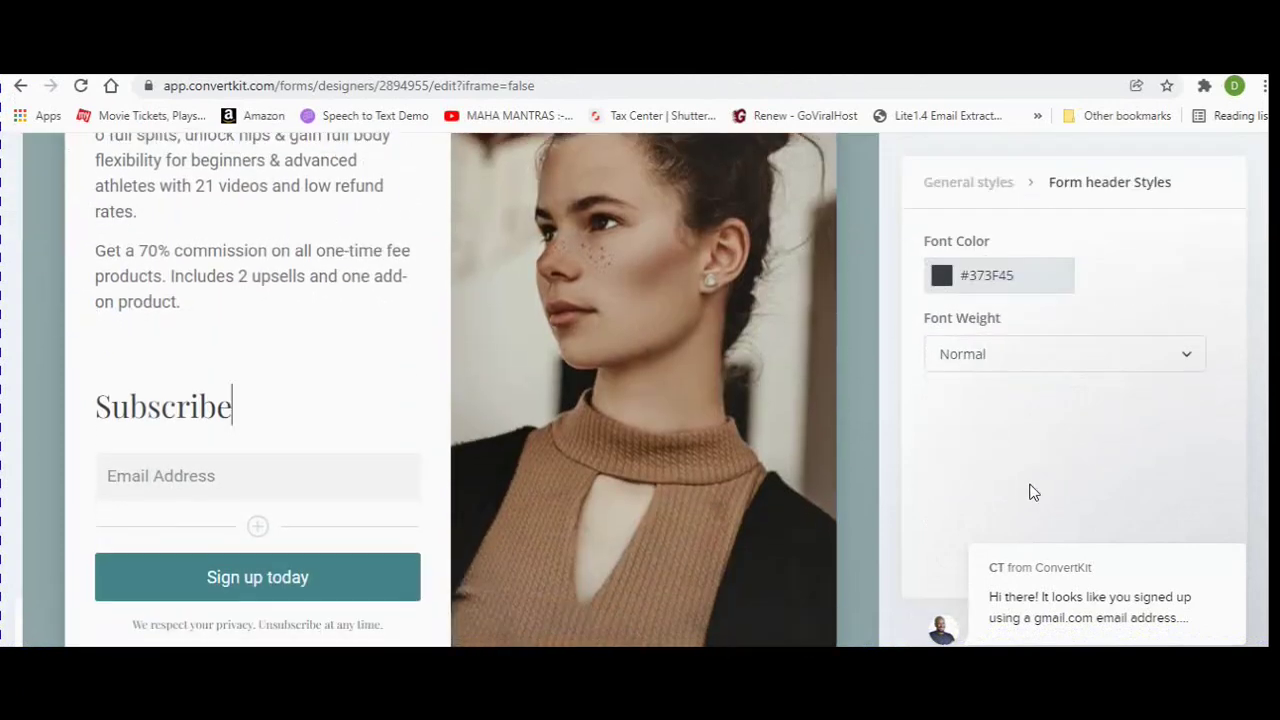
{"action": "scroll", "coordinate": [1030, 485], "scroll_direction": "down", "scroll_amount": 2}
{"action": "scroll", "coordinate": [790, 396], "scroll_direction": "up", "scroll_amount": 2}
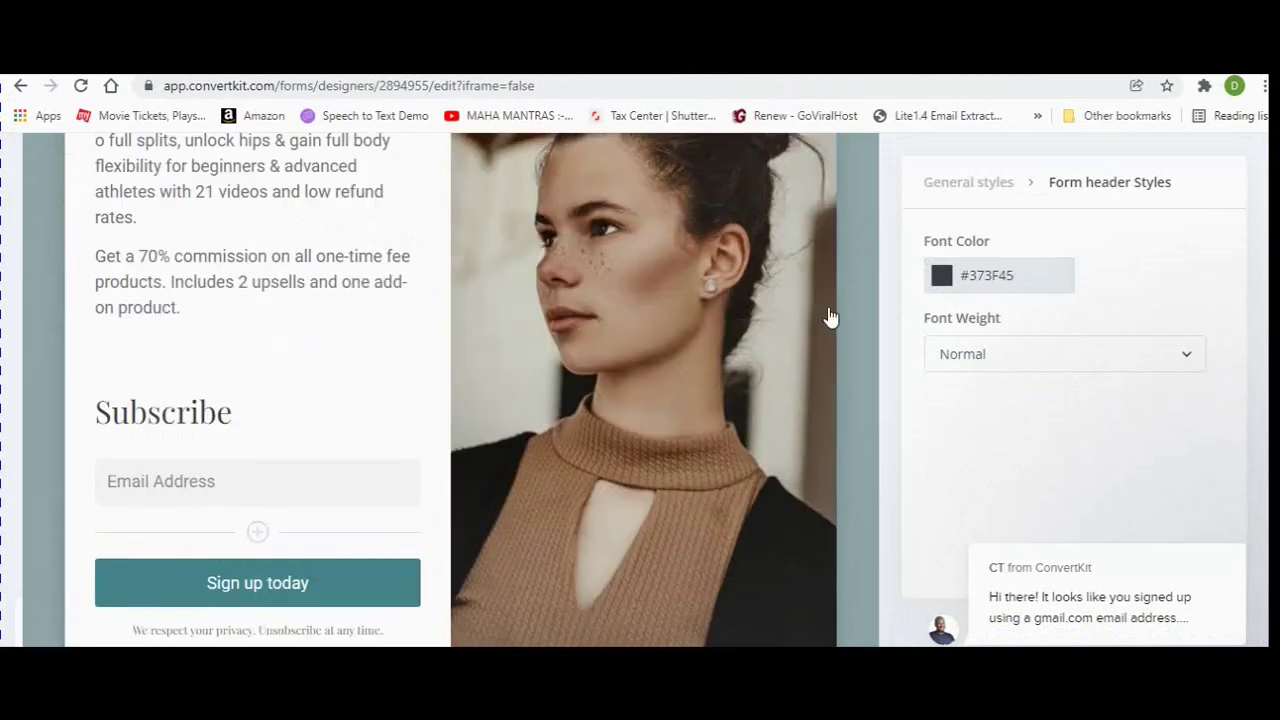
{"action": "scroll", "coordinate": [866, 356], "scroll_direction": "up", "scroll_amount": 4}
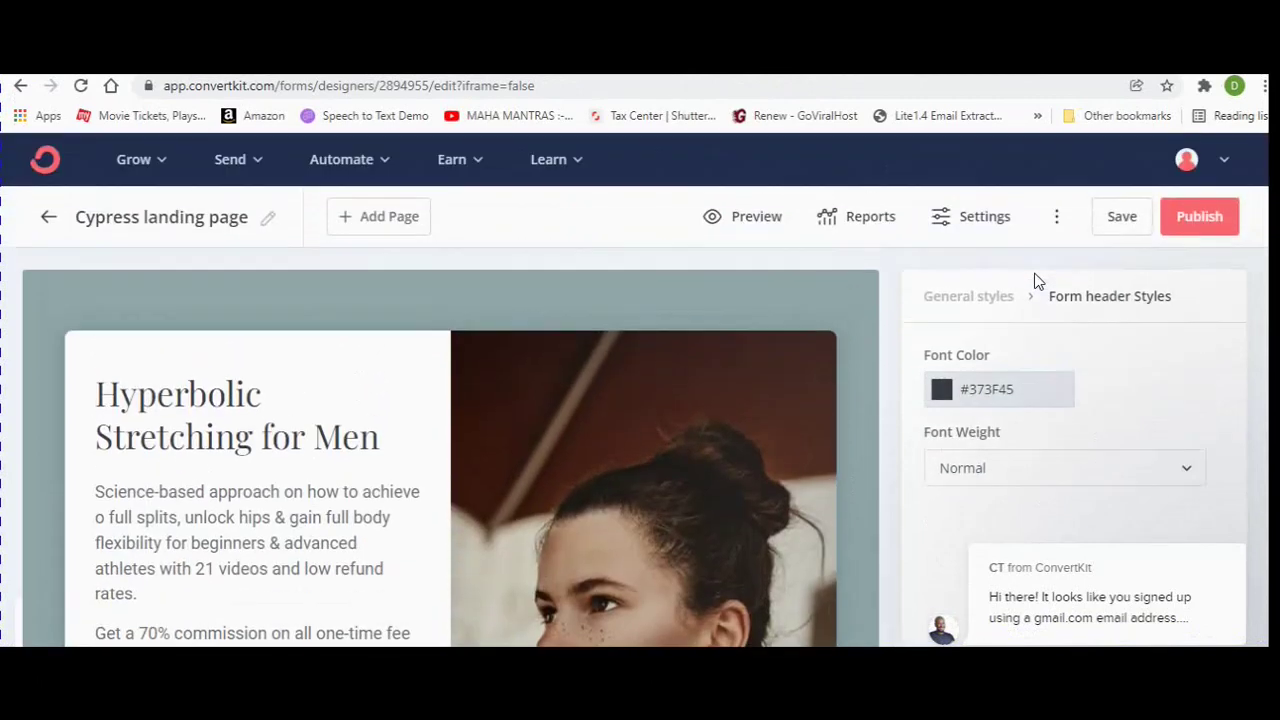
Preview the landing page as visitors see it, testing the email form.
{"action": "left_click", "coordinate": [764, 215]}
{"action": "scroll", "coordinate": [751, 357], "scroll_direction": "down", "scroll_amount": 5}
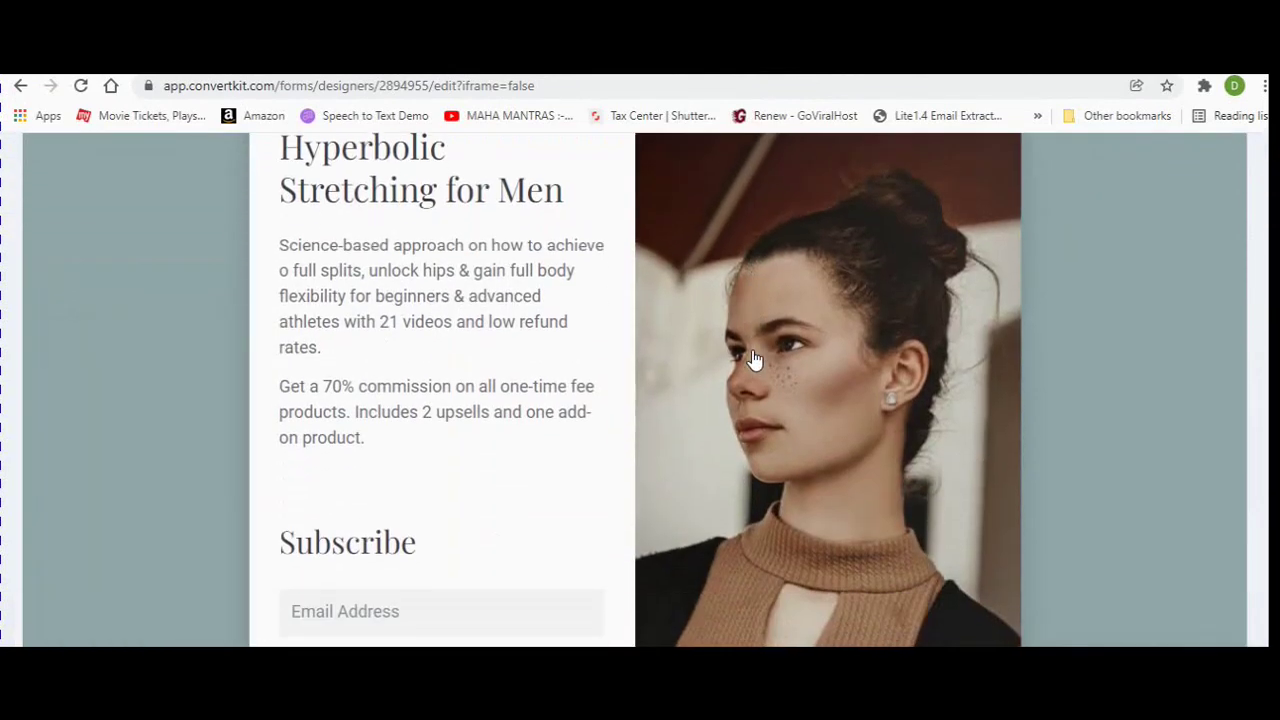
{"action": "scroll", "coordinate": [755, 360], "scroll_direction": "down", "scroll_amount": 1}
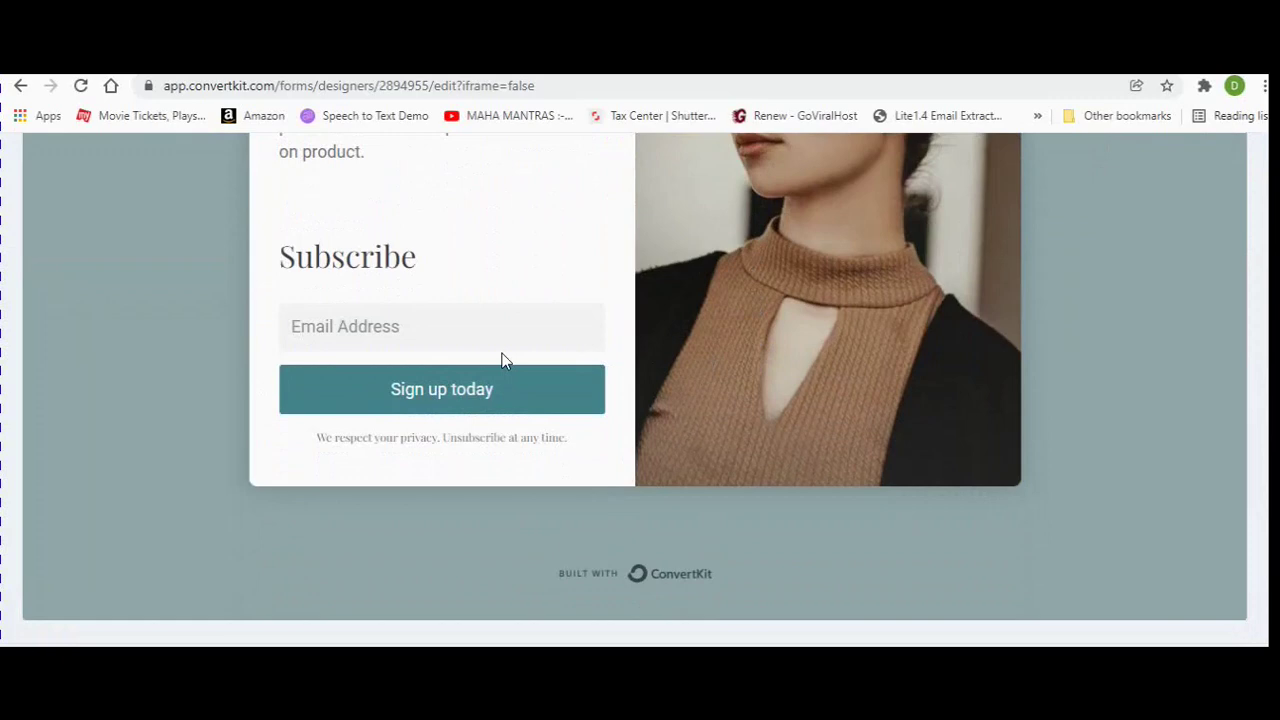
{"action": "left_click", "coordinate": [357, 329]}
{"action": "left_click", "coordinate": [846, 391]}
{"action": "scroll", "coordinate": [777, 394], "scroll_direction": "up", "scroll_amount": 4}
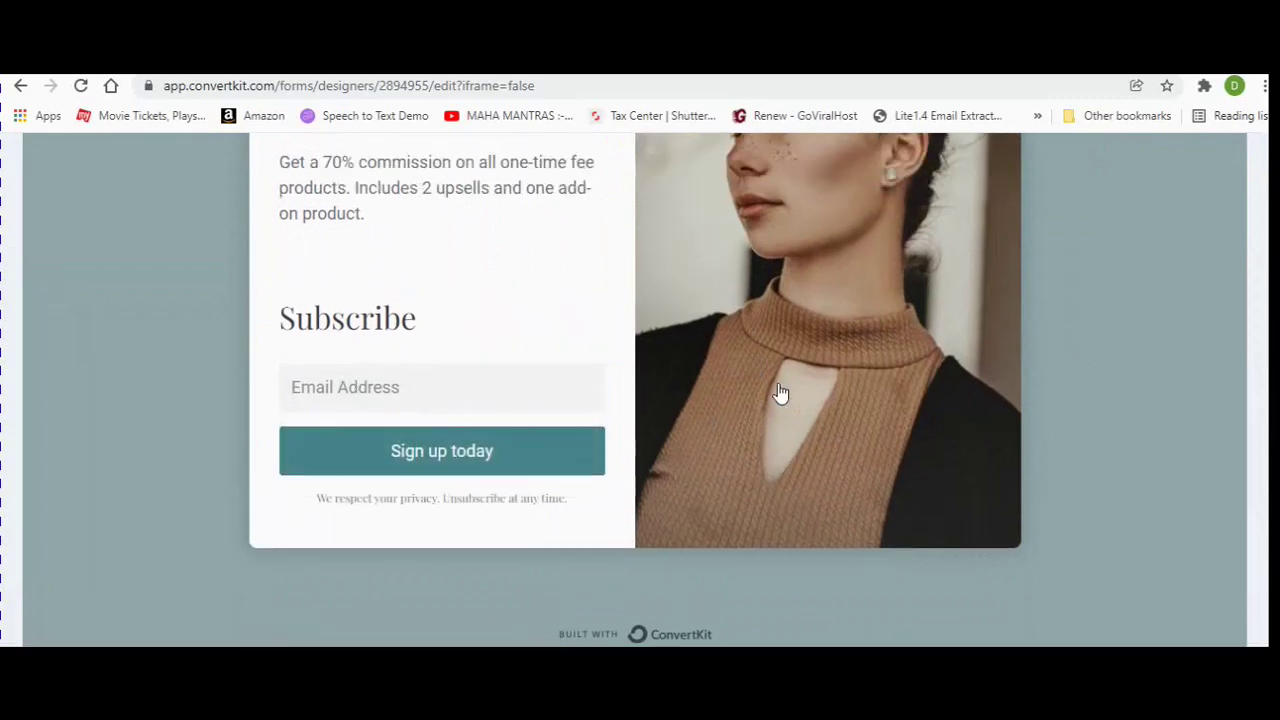
{"action": "scroll", "coordinate": [1063, 378], "scroll_direction": "up", "scroll_amount": 1}
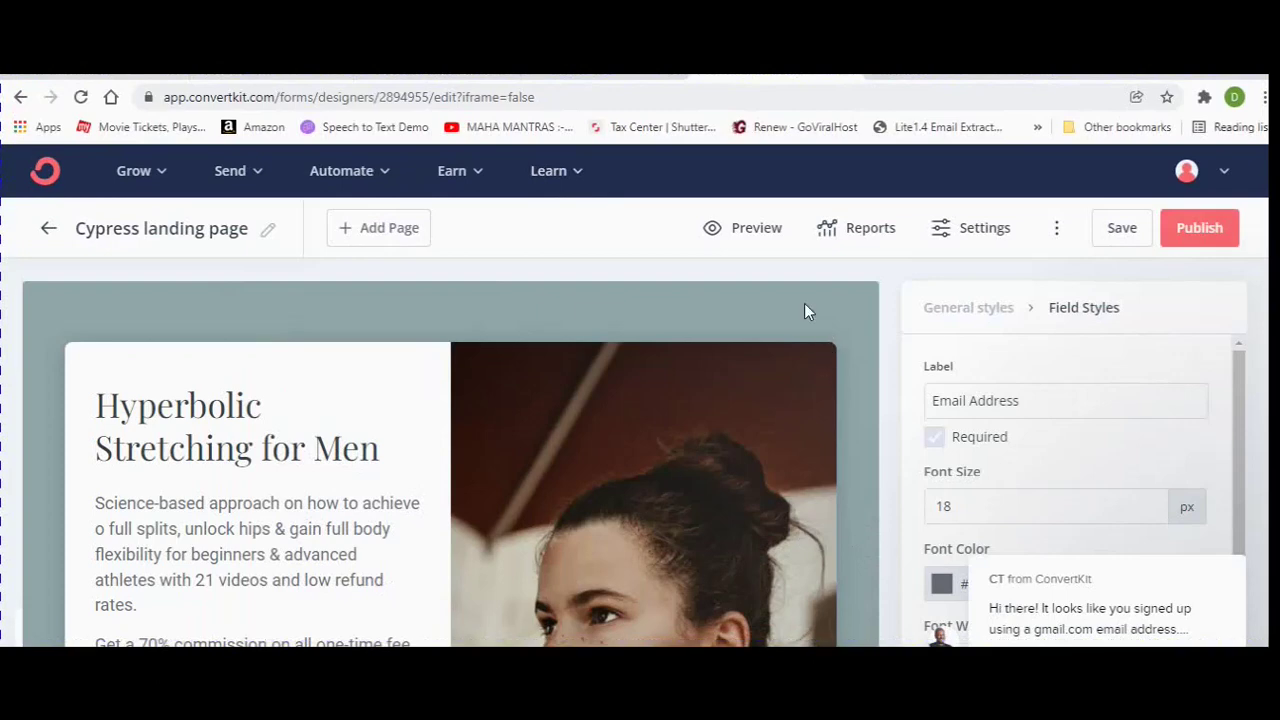
In the landing page's General settings, choose 'Redirect to an external page' and ready the URL field.
{"action": "left_click", "coordinate": [960, 230]}
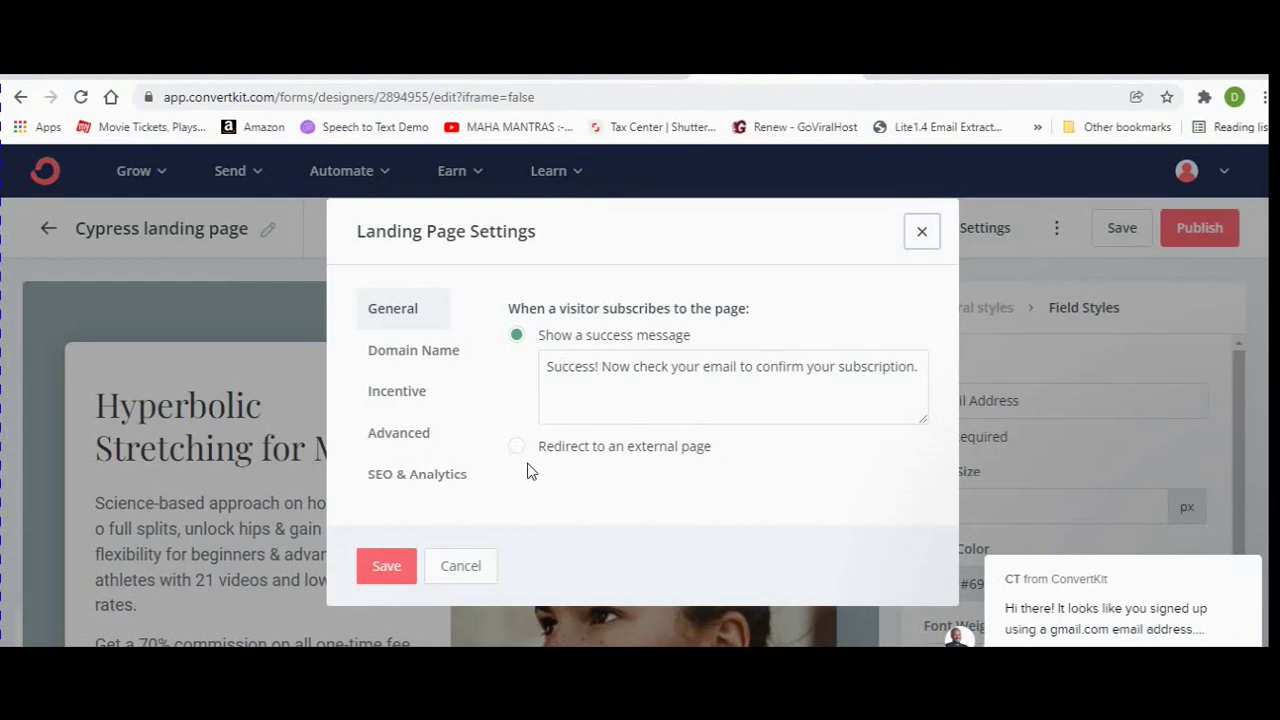
{"action": "left_click", "coordinate": [550, 450]}
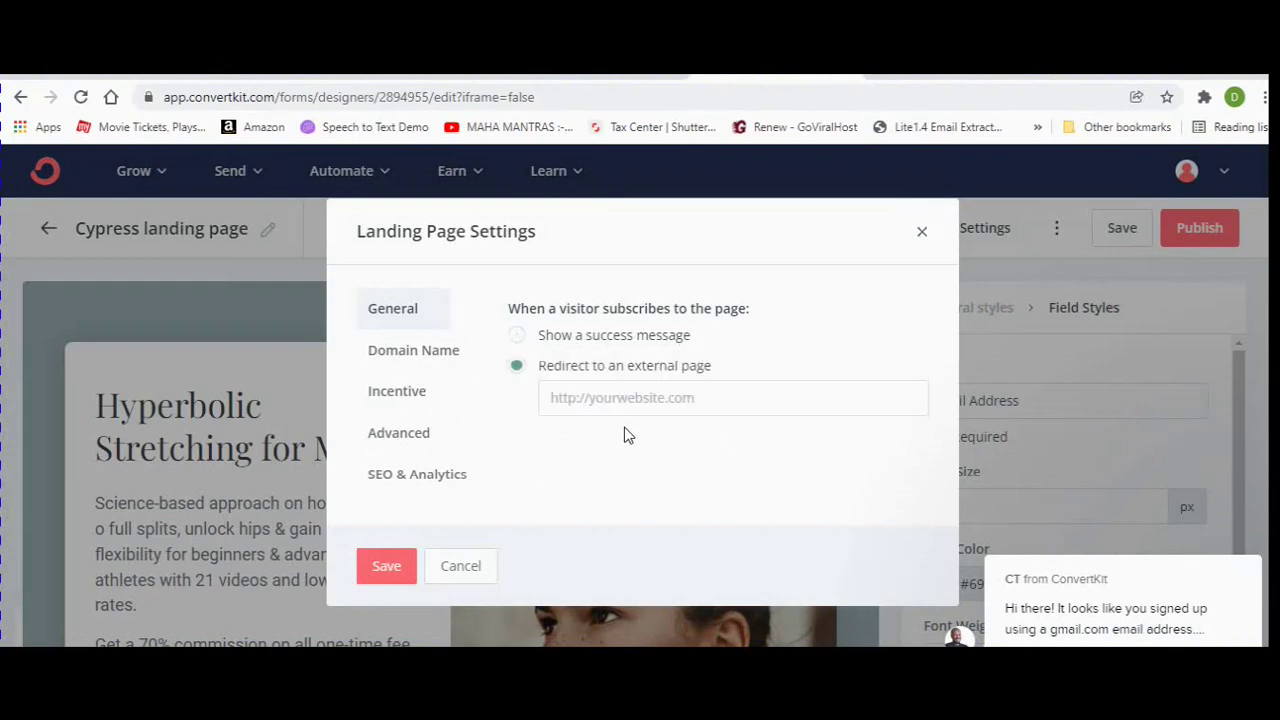
{"action": "left_click", "coordinate": [723, 396]}
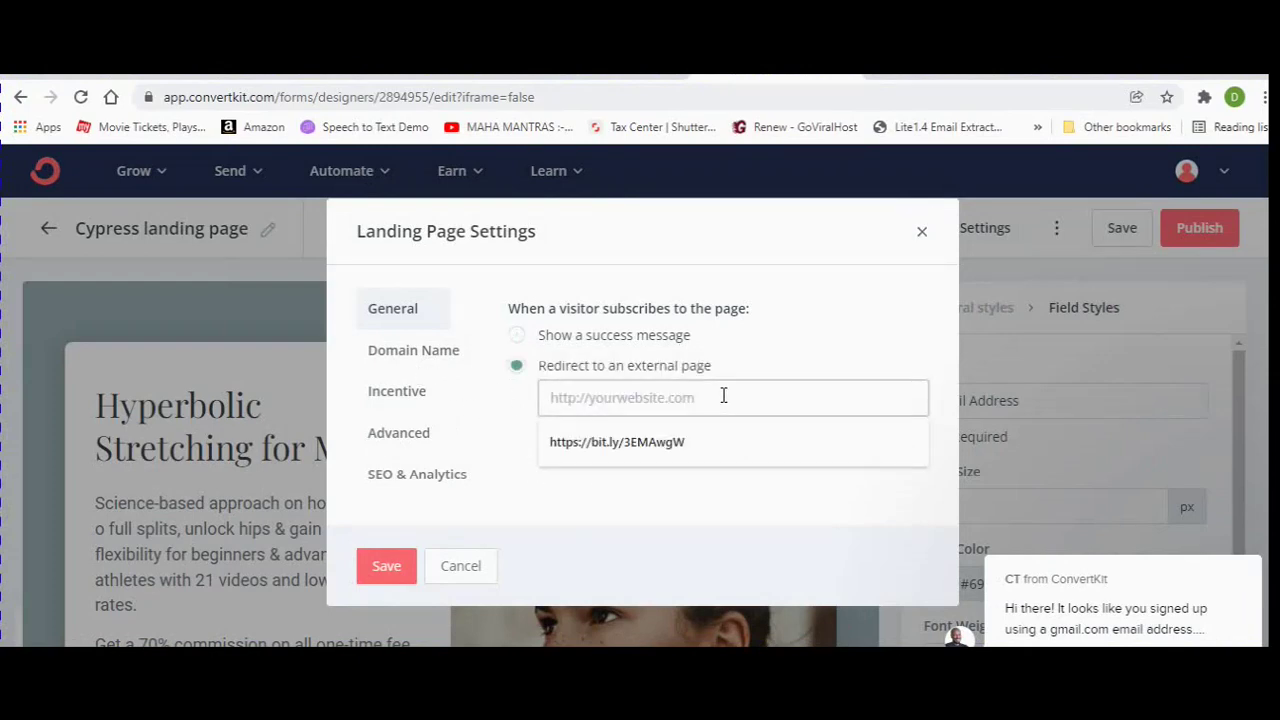
{"action": "left_click", "coordinate": [811, 323]}
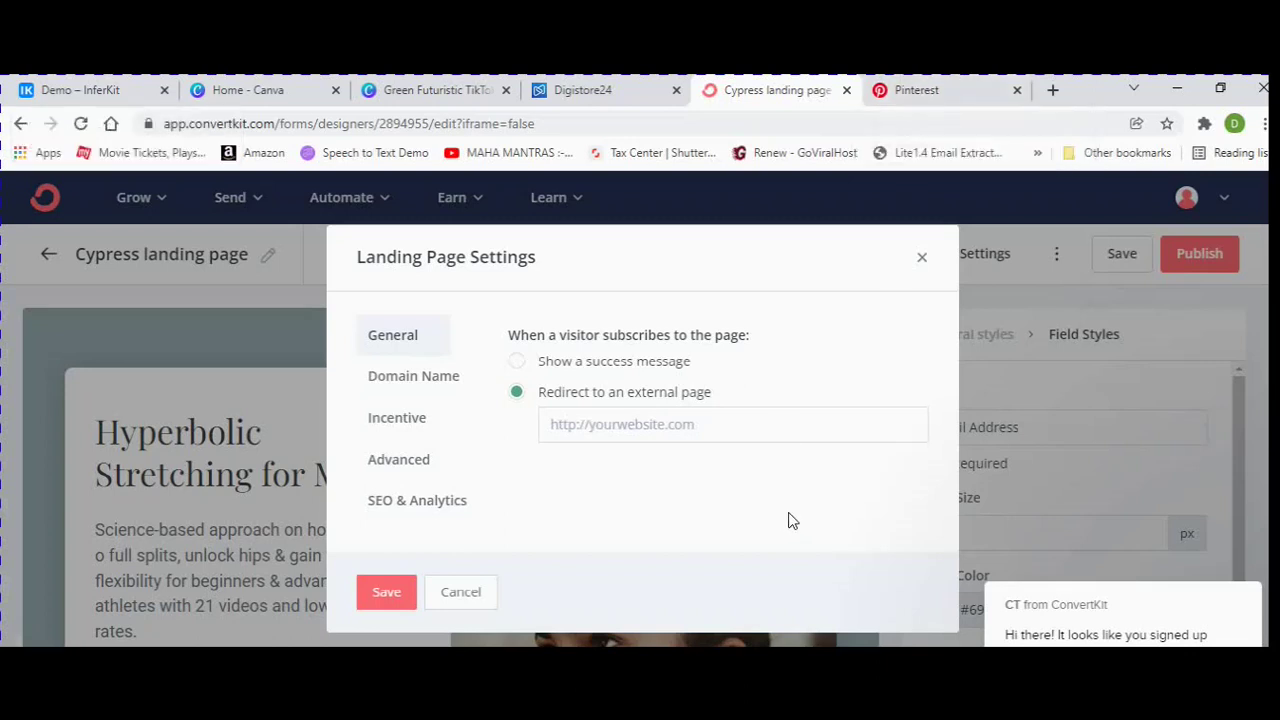
{"action": "left_click_drag", "start_coordinate": [793, 521], "coordinate": [788, 624]}
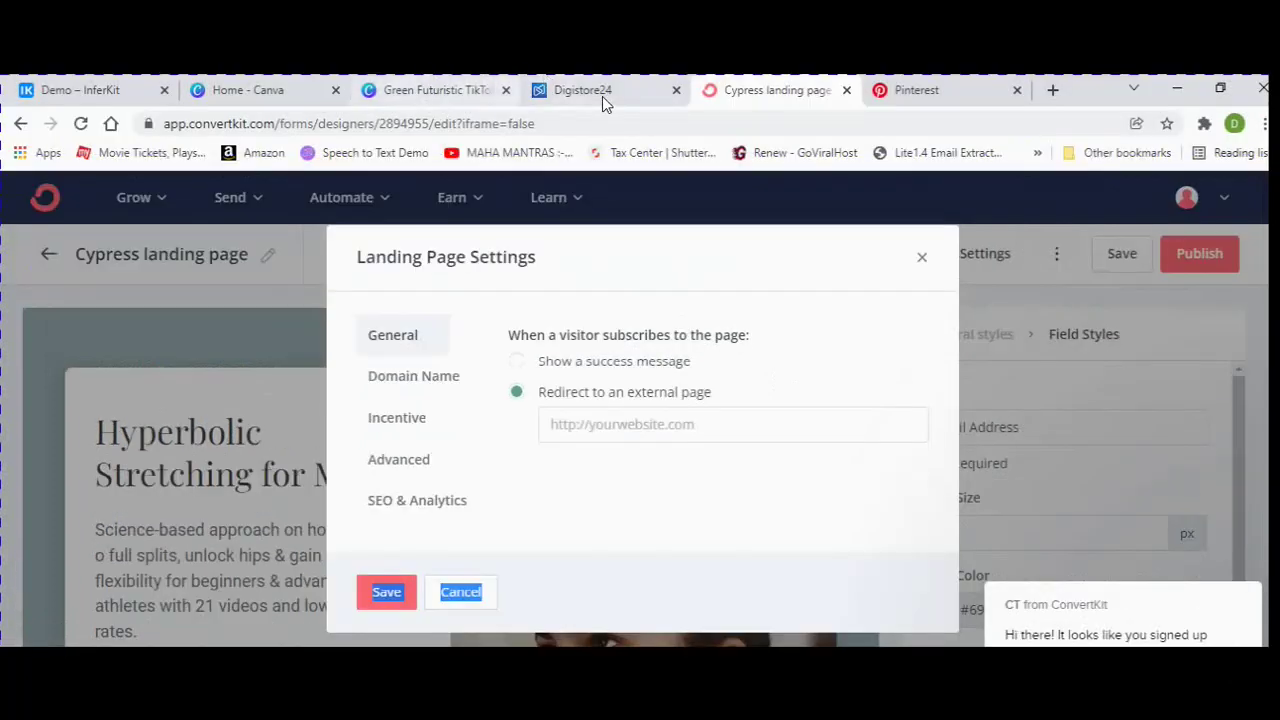
Paste the Digistore24 Hyperbolic Stretching promolink into the landing page's redirect URL field.
{"action": "left_click", "coordinate": [602, 96]}
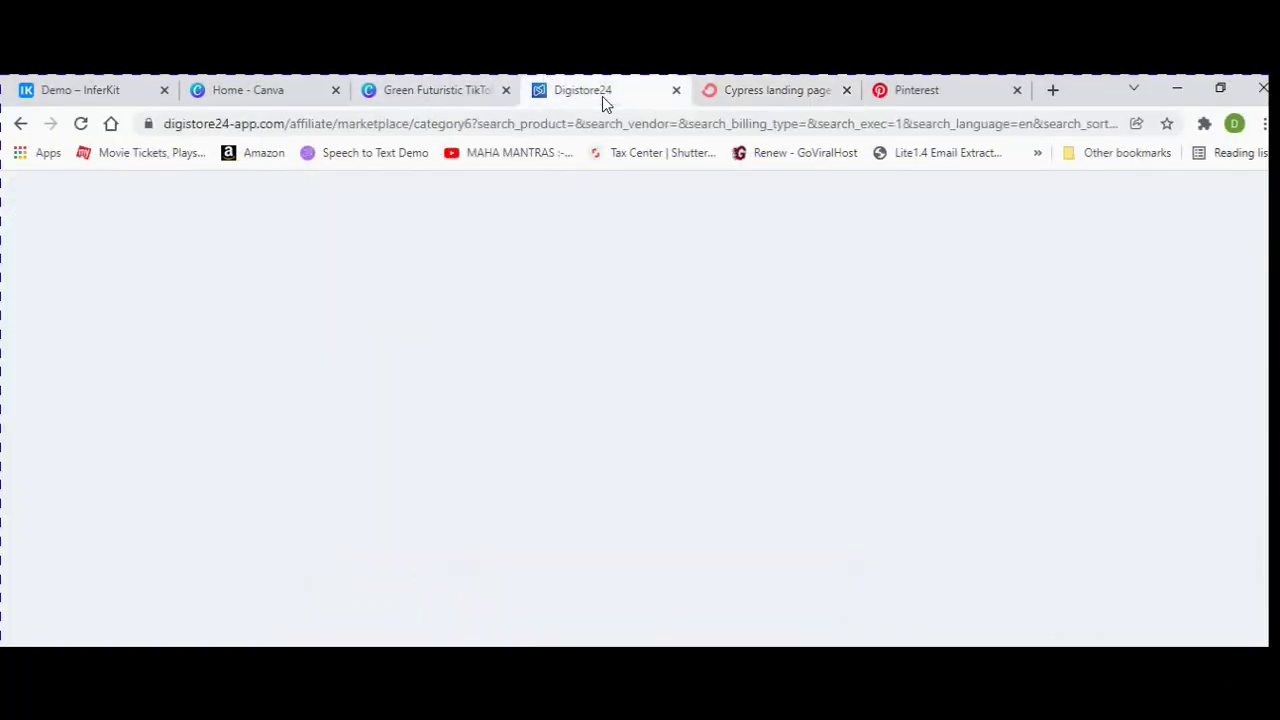
{"action": "left_click", "coordinate": [1110, 396]}
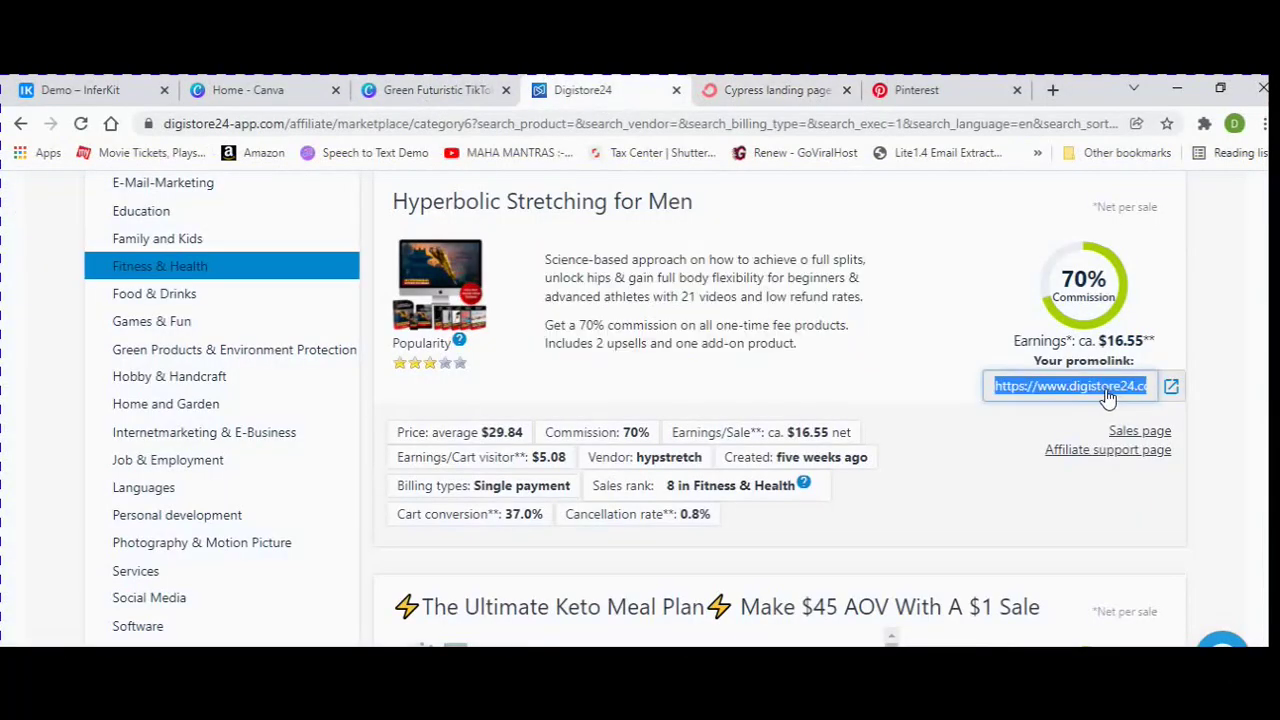
{"action": "right_click", "coordinate": [1063, 392]}
{"action": "left_click", "coordinate": [1000, 400]}
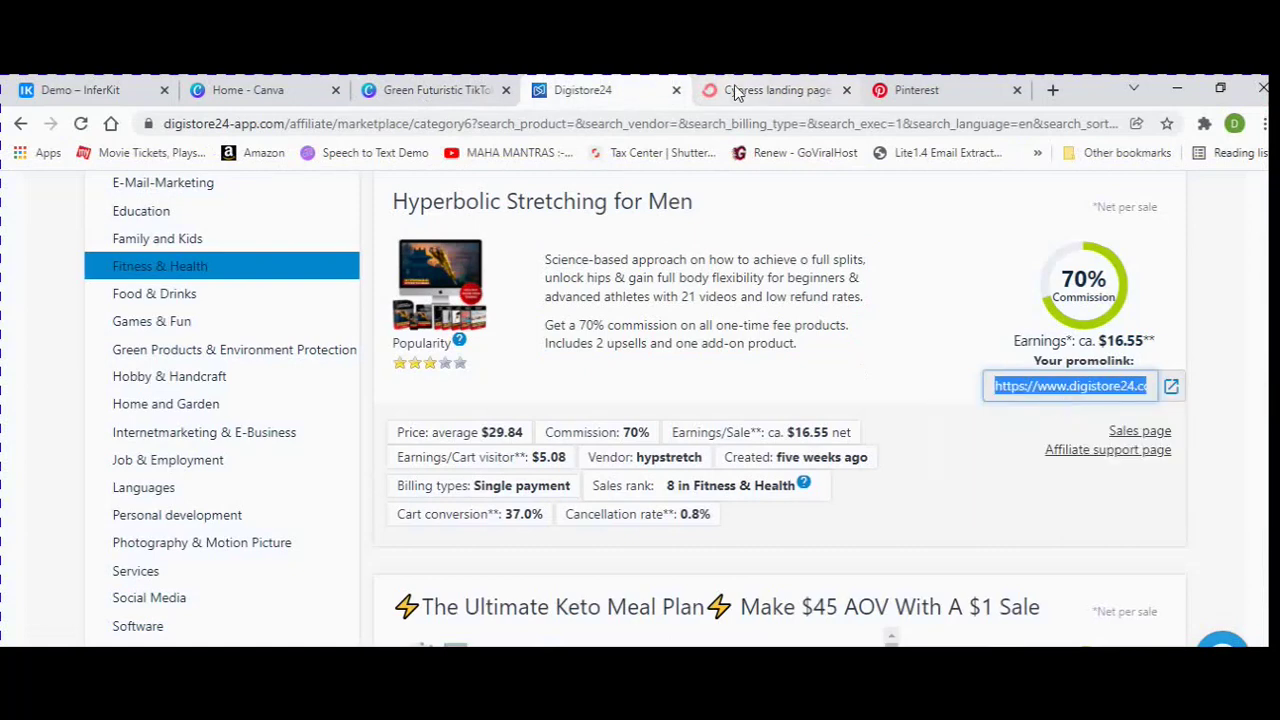
{"action": "left_click", "coordinate": [730, 90]}
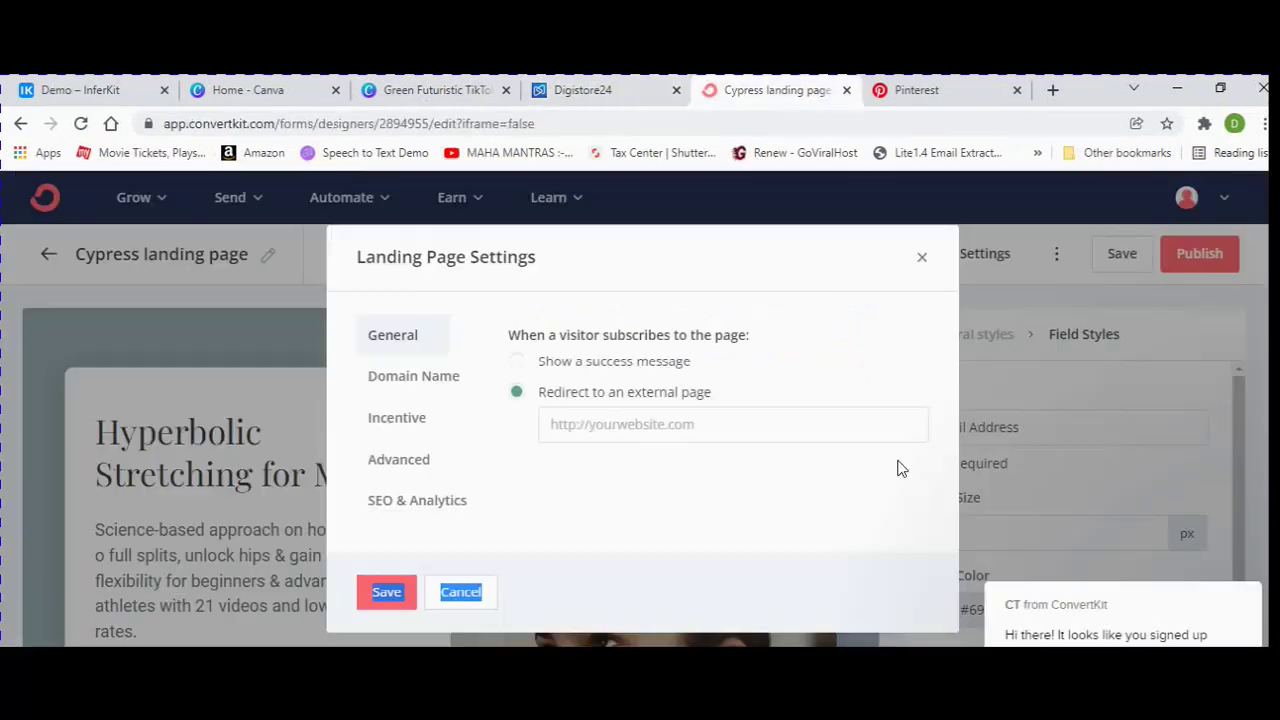
{"action": "right_click", "coordinate": [615, 421]}
{"action": "left_click", "coordinate": [709, 566]}
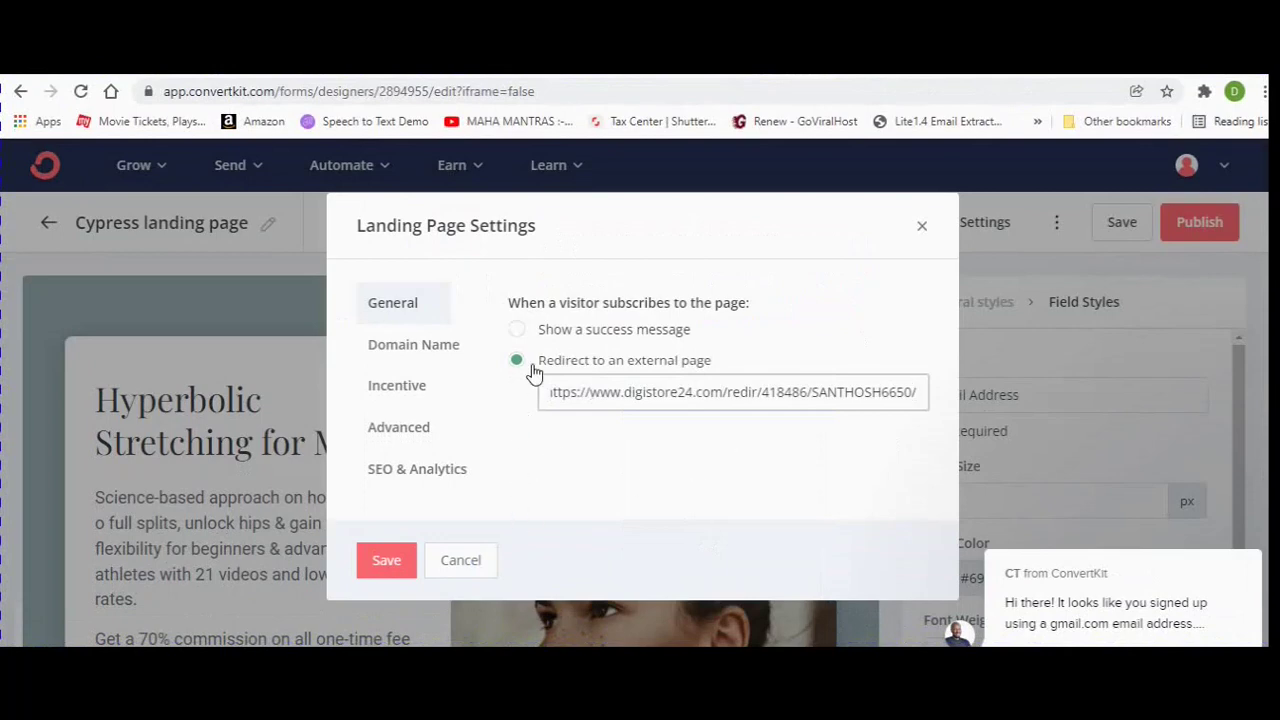
Review the domain, incentive email and SEO settings, then save the landing page settings.
{"action": "left_click", "coordinate": [409, 346]}
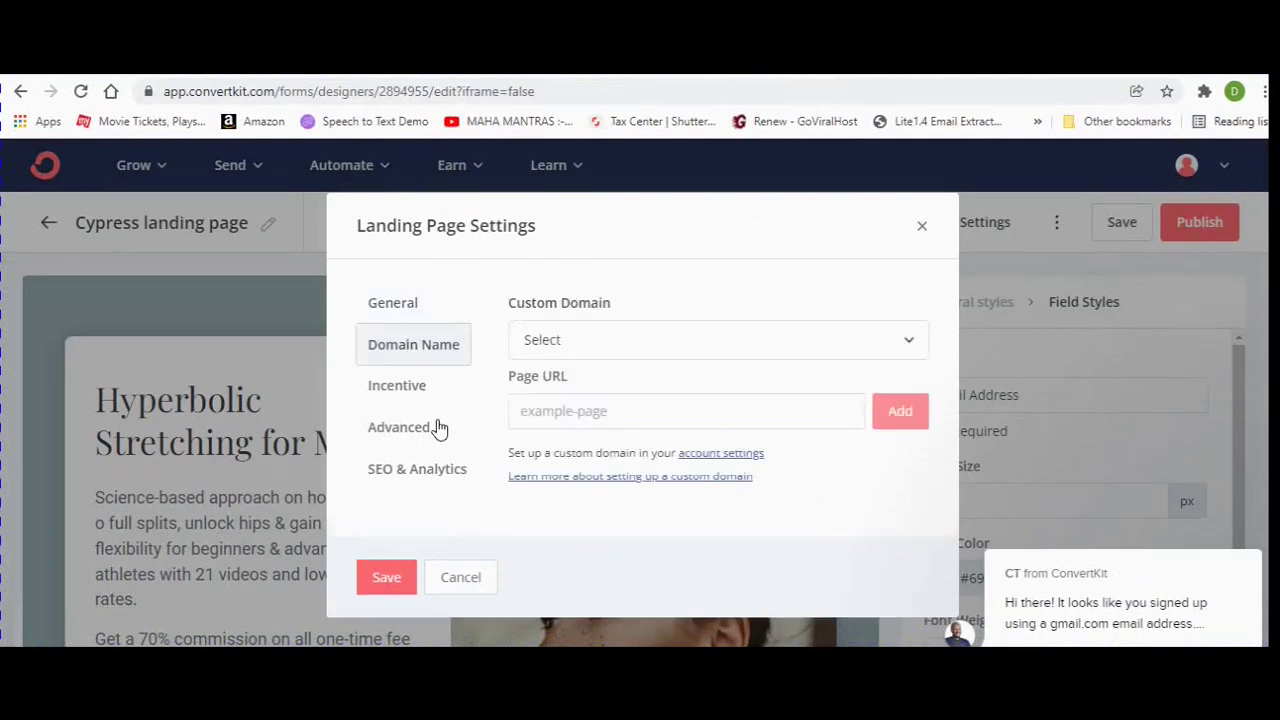
{"action": "left_click", "coordinate": [406, 400]}
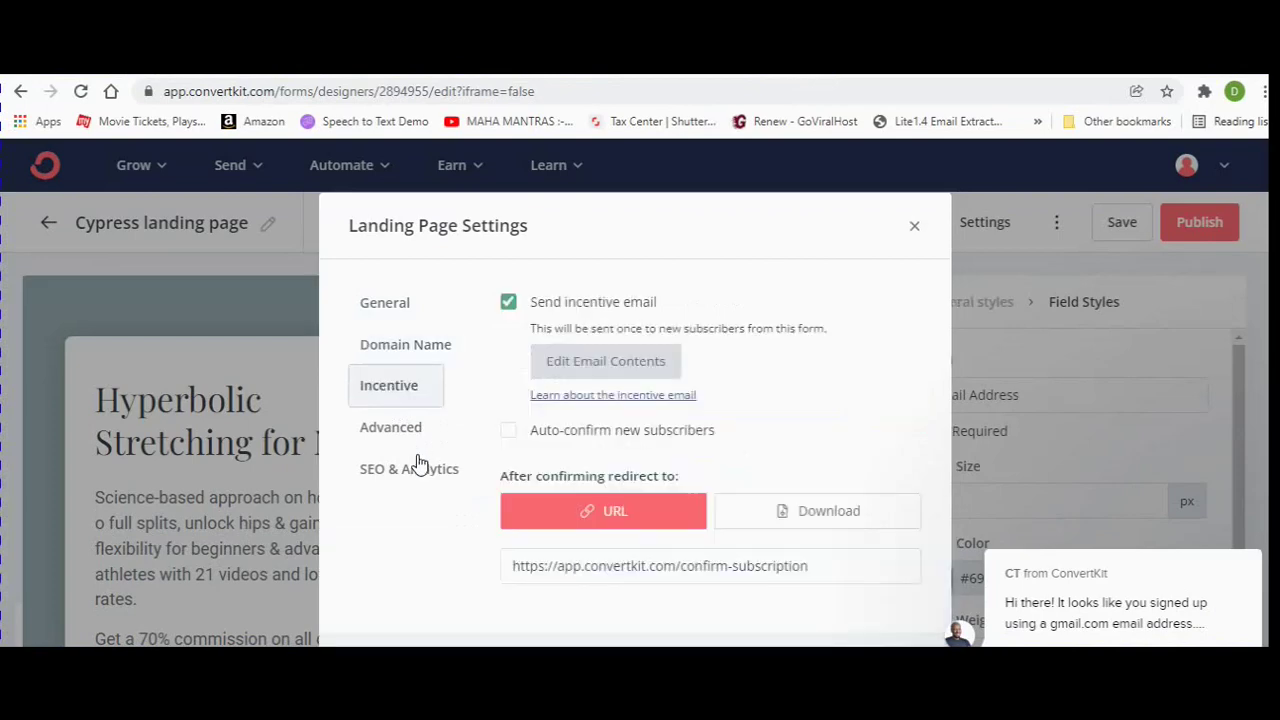
{"action": "left_click", "coordinate": [418, 464]}
{"action": "left_click", "coordinate": [402, 310]}
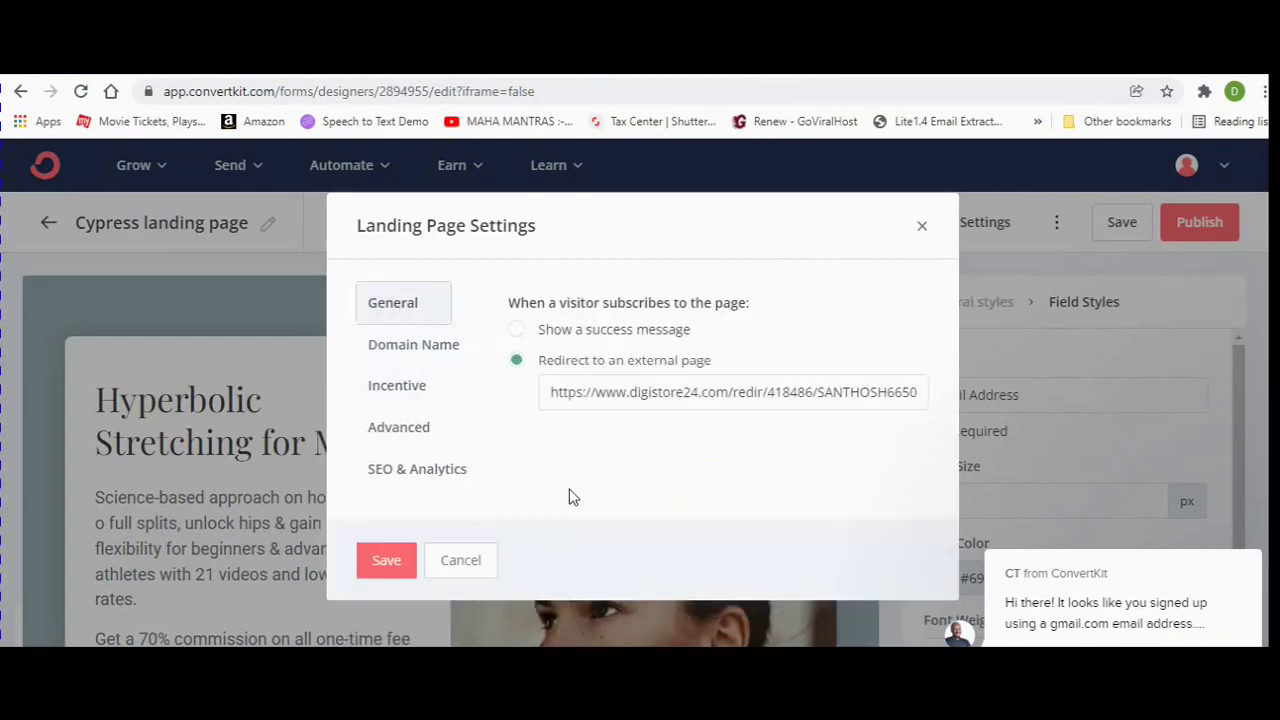
{"action": "left_click", "coordinate": [381, 563]}
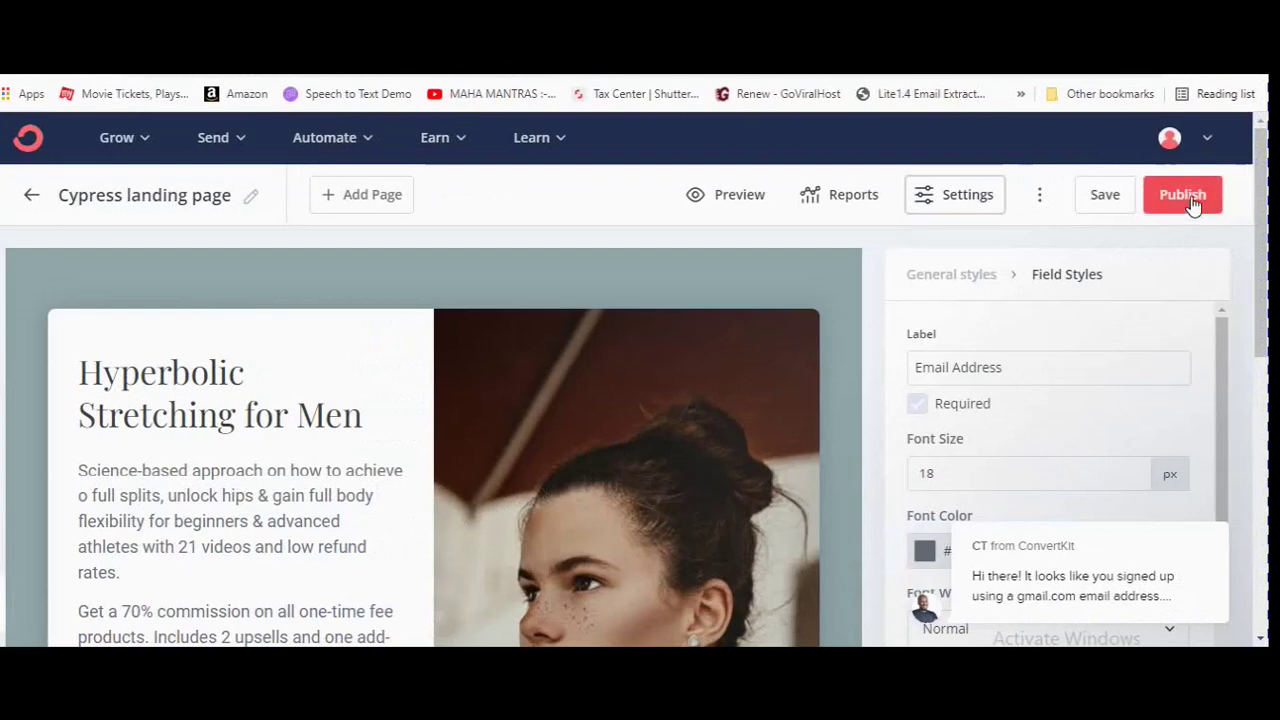
Publish the Cypress landing page and copy its live share URL.
{"action": "scroll", "coordinate": [1026, 369], "scroll_direction": "down", "scroll_amount": 2}
{"action": "scroll", "coordinate": [580, 368], "scroll_direction": "down", "scroll_amount": 3}
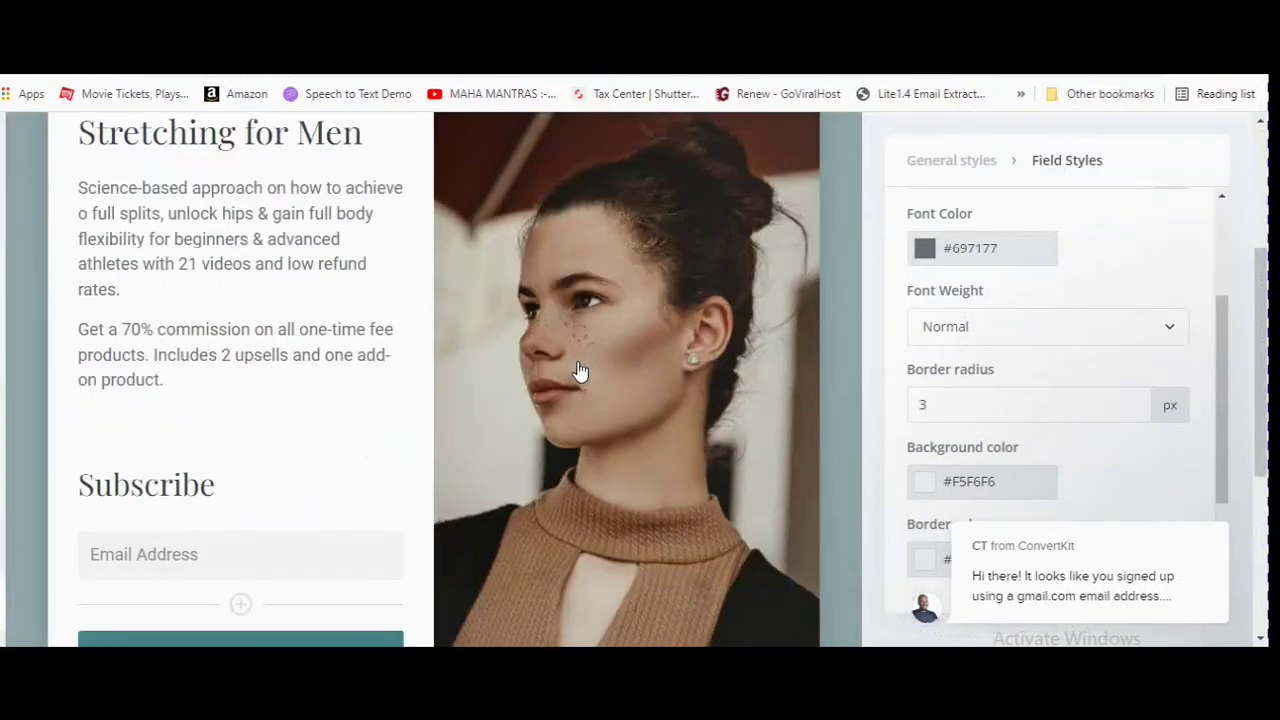
{"action": "scroll", "coordinate": [580, 368], "scroll_direction": "up", "scroll_amount": 4}
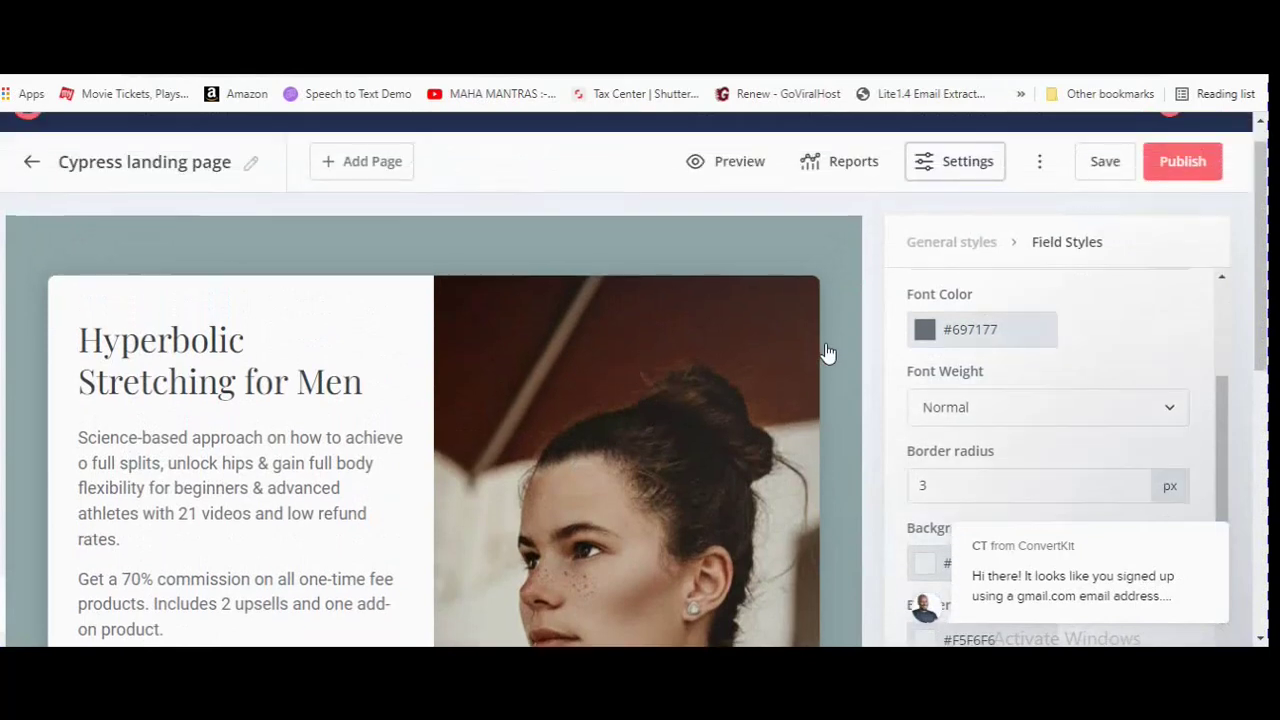
{"action": "scroll", "coordinate": [826, 352], "scroll_direction": "up", "scroll_amount": 1}
{"action": "left_click", "coordinate": [1186, 196]}
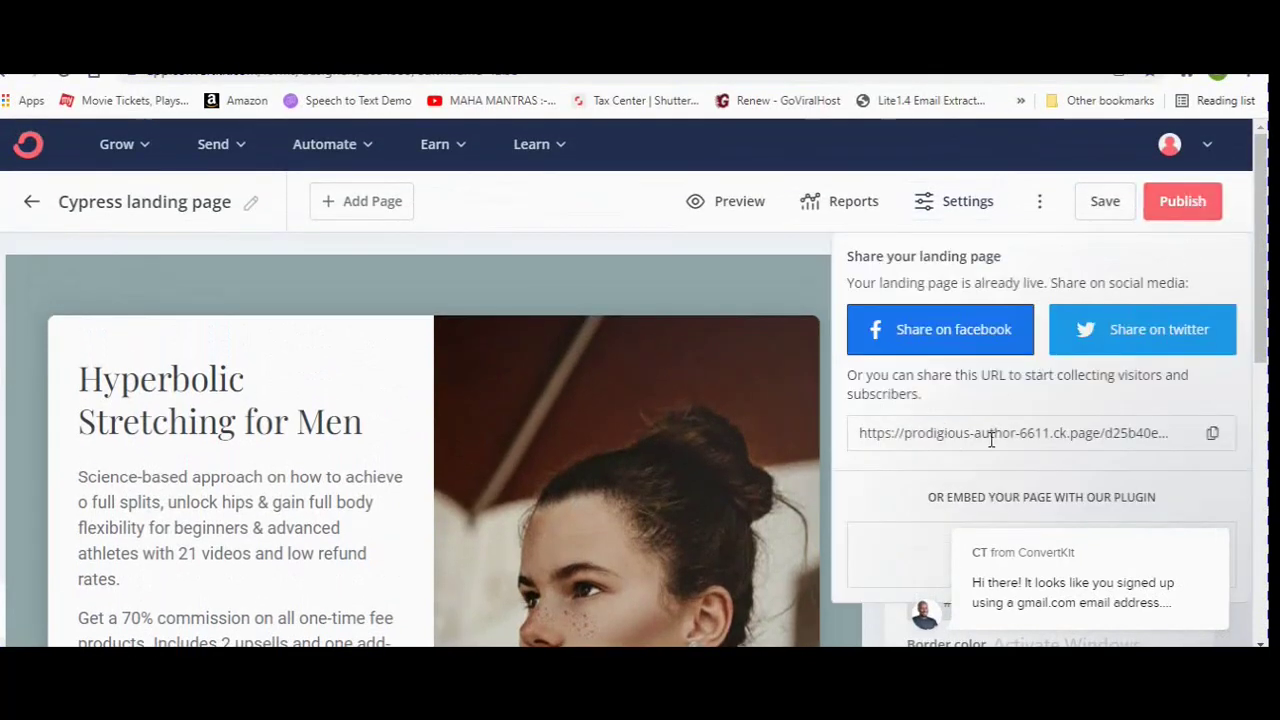
{"action": "left_click", "coordinate": [1214, 433]}
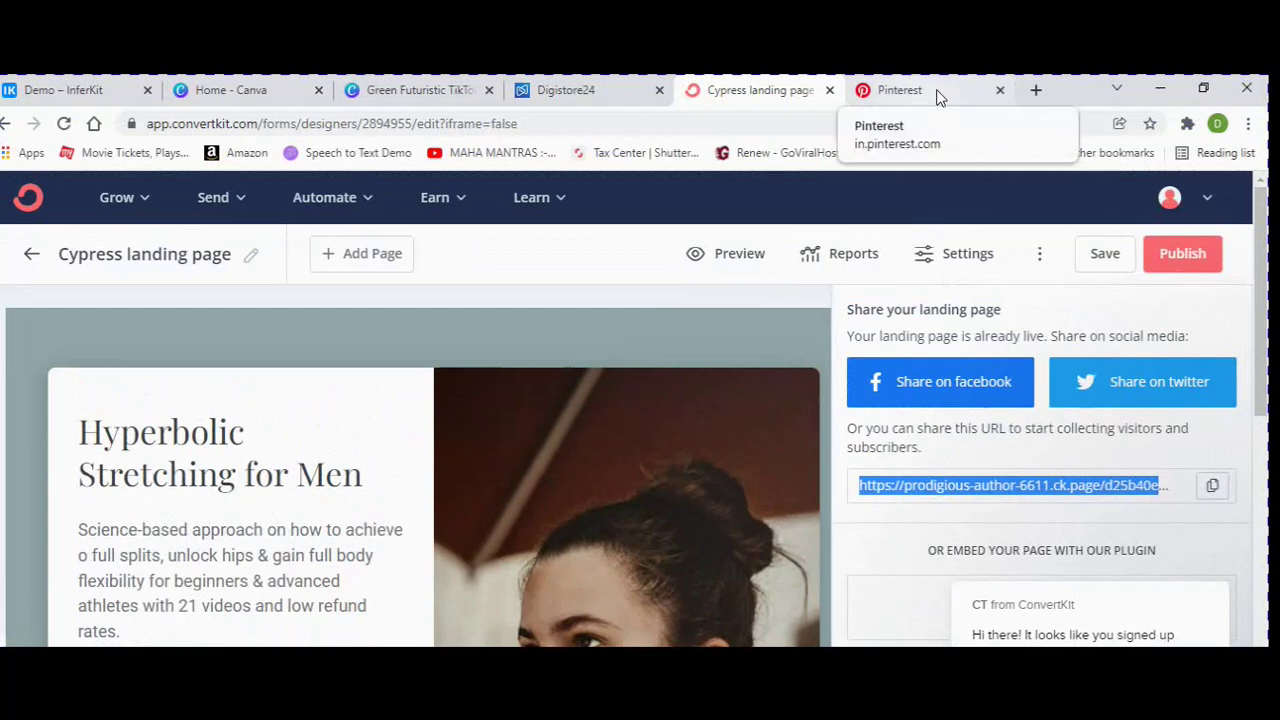
Close Pinterest's notifications and start a new pin via the + button's Create a Pin option.
{"action": "left_click", "coordinate": [940, 93]}
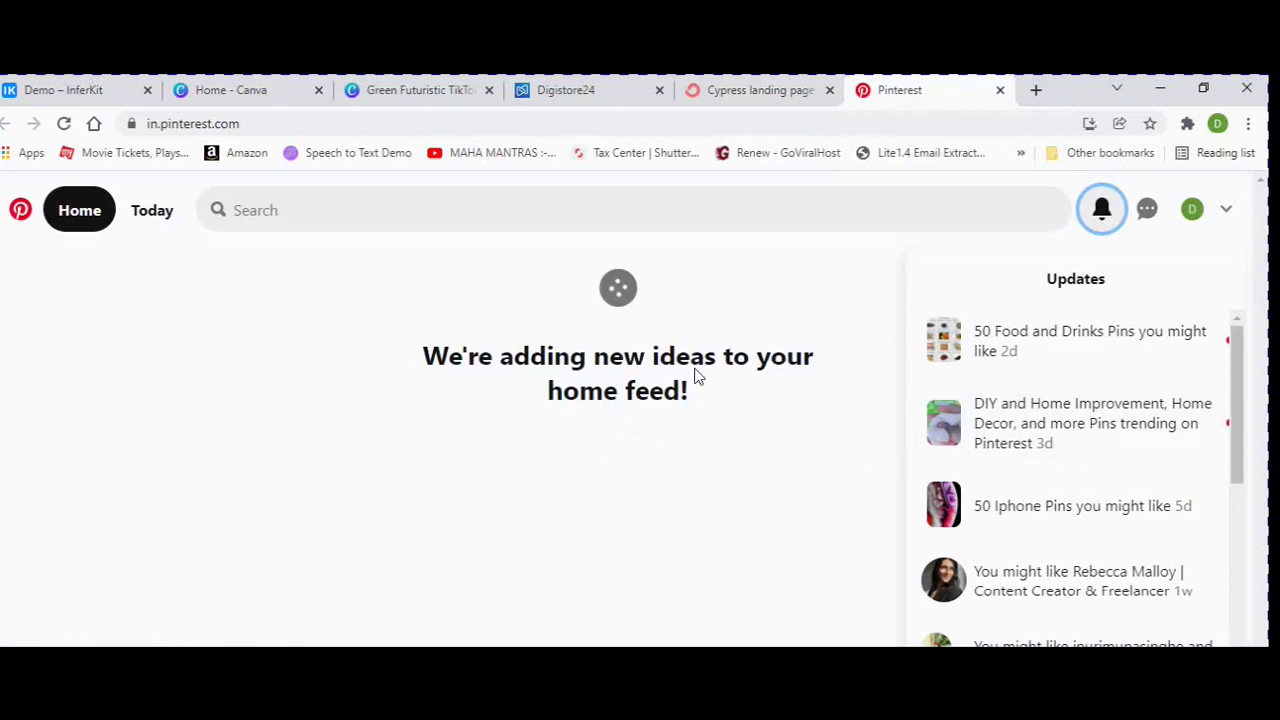
{"action": "left_click", "coordinate": [37, 211]}
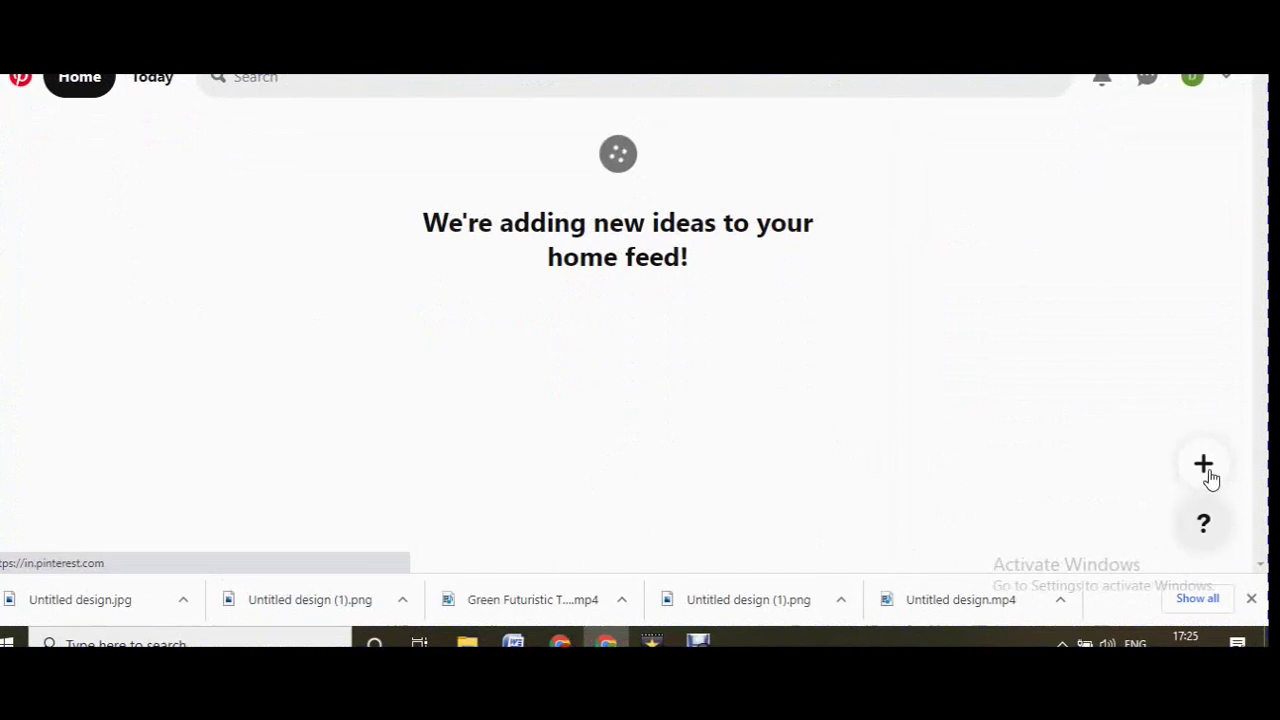
{"action": "left_click", "coordinate": [1209, 468]}
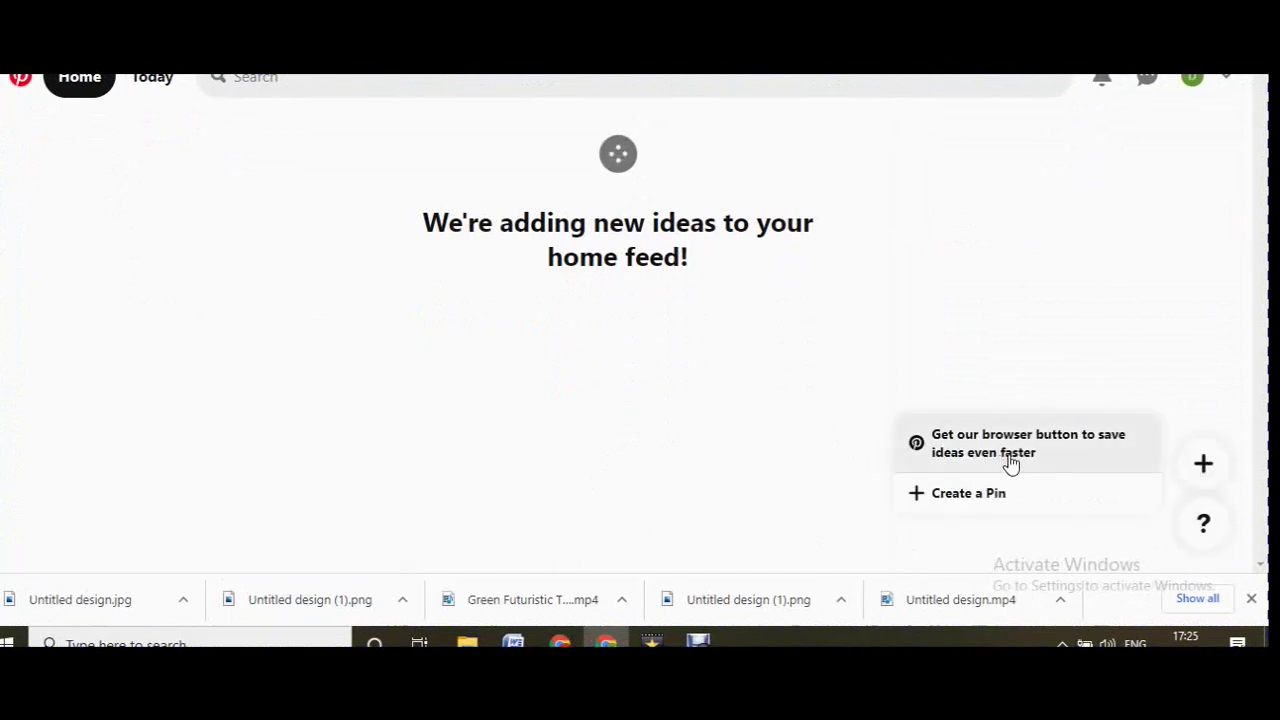
{"action": "left_click", "coordinate": [937, 496]}
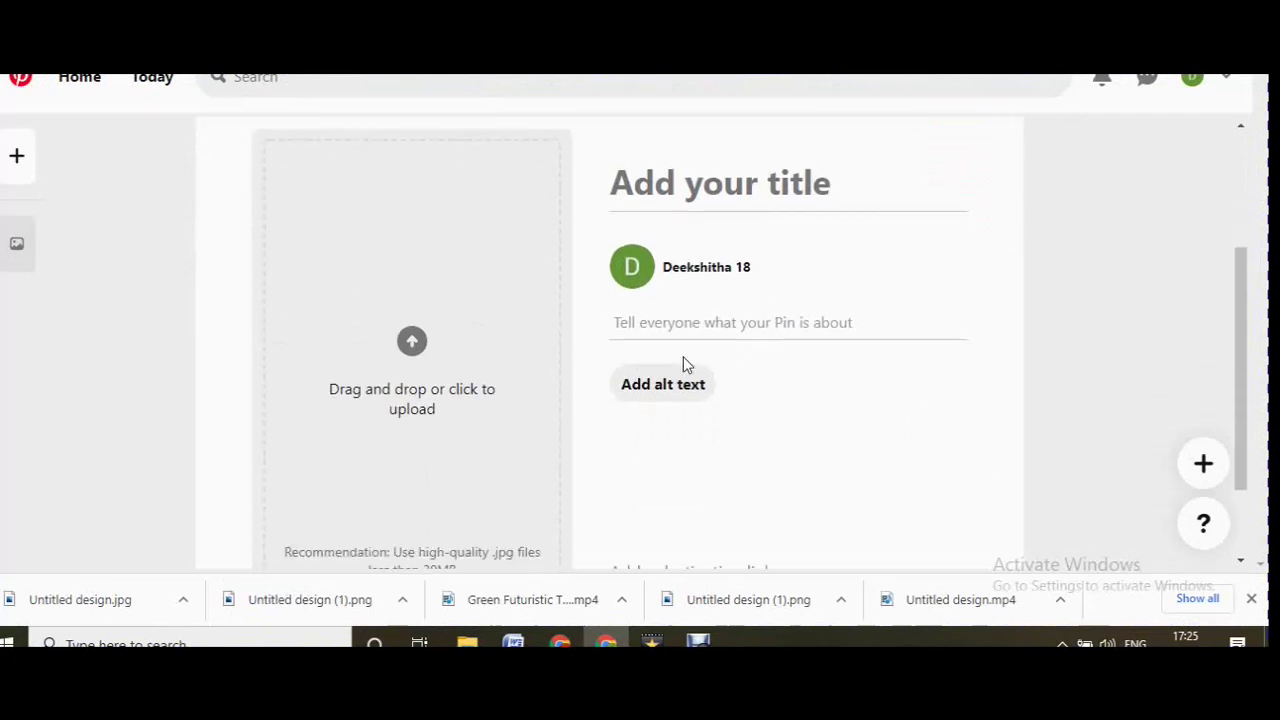
{"action": "scroll", "coordinate": [700, 480], "scroll_direction": "down", "scroll_amount": 2}
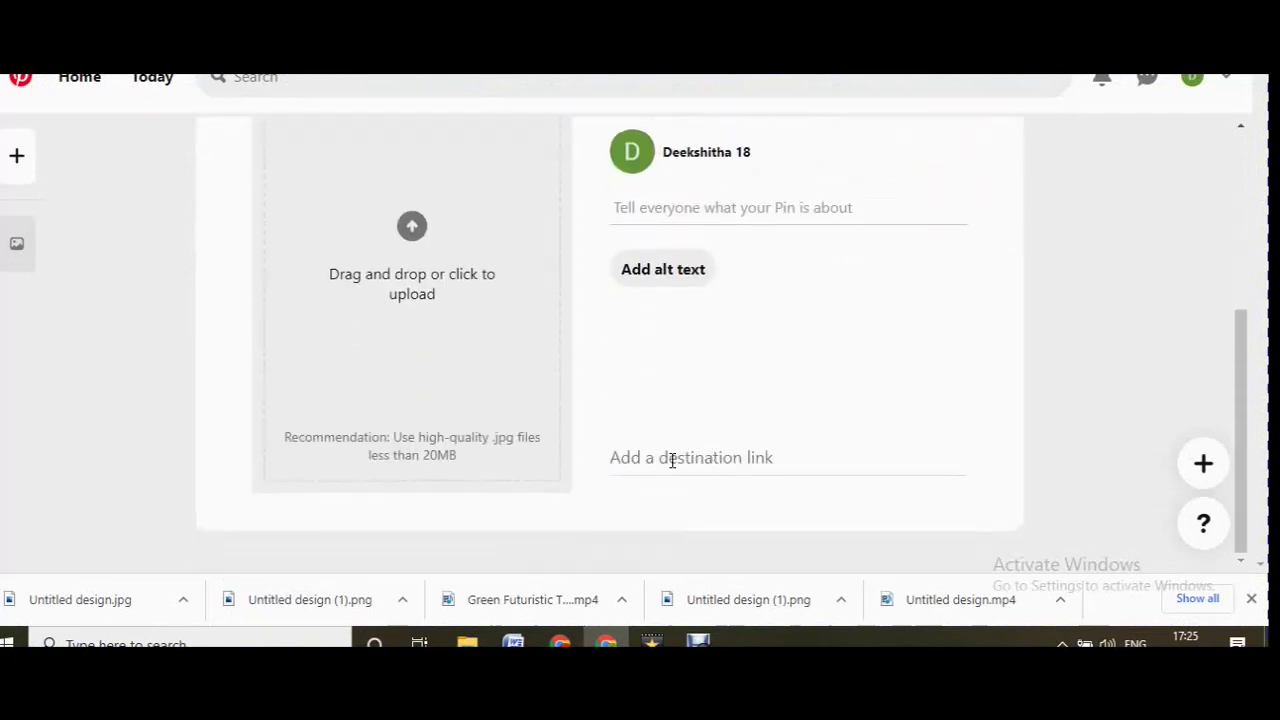
{"action": "scroll", "coordinate": [645, 458], "scroll_direction": "up", "scroll_amount": 3}
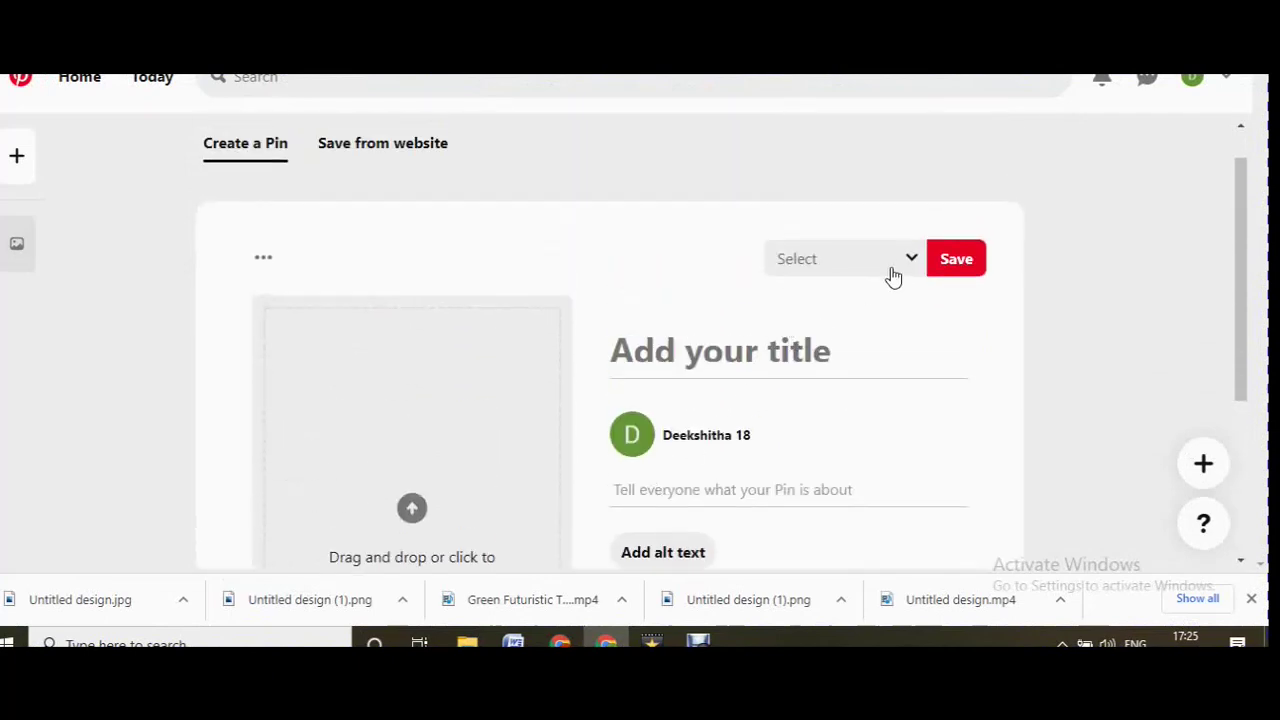
{"action": "left_click", "coordinate": [912, 262]}
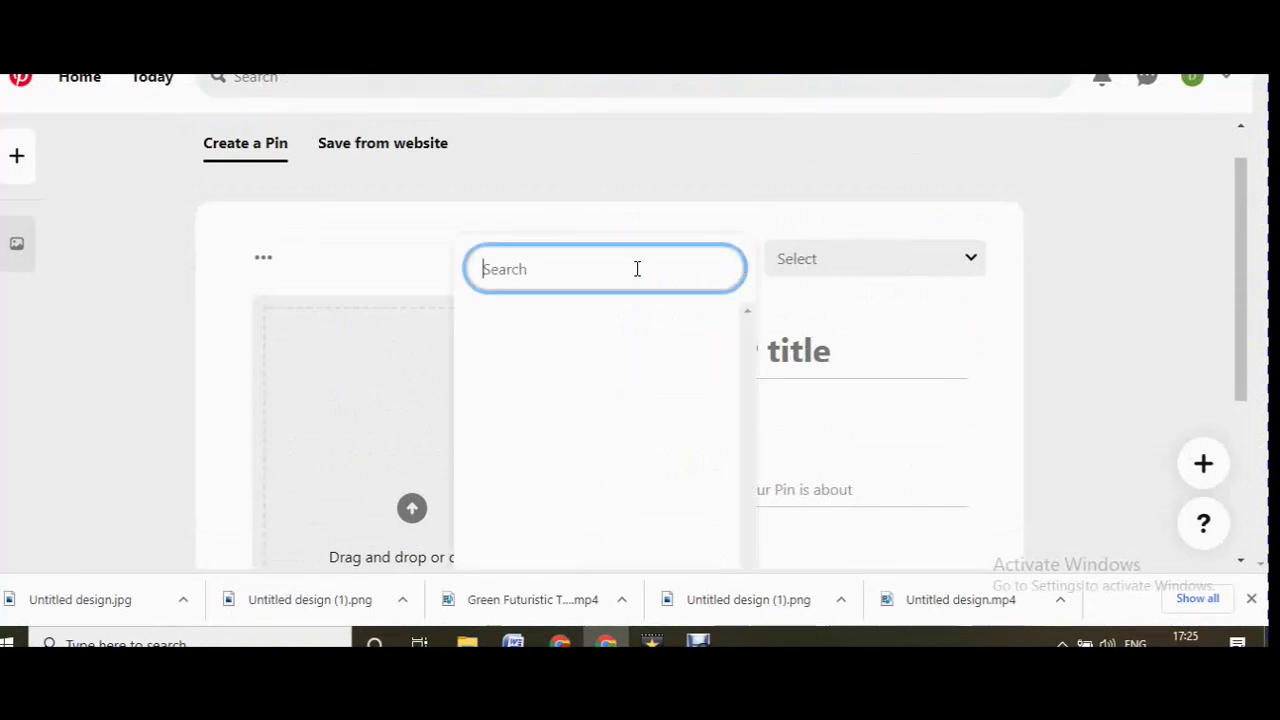
Search for and try to create an 'Affliate marketing' board, which fails with Resource call aborted.
{"action": "type", "text": "a"}
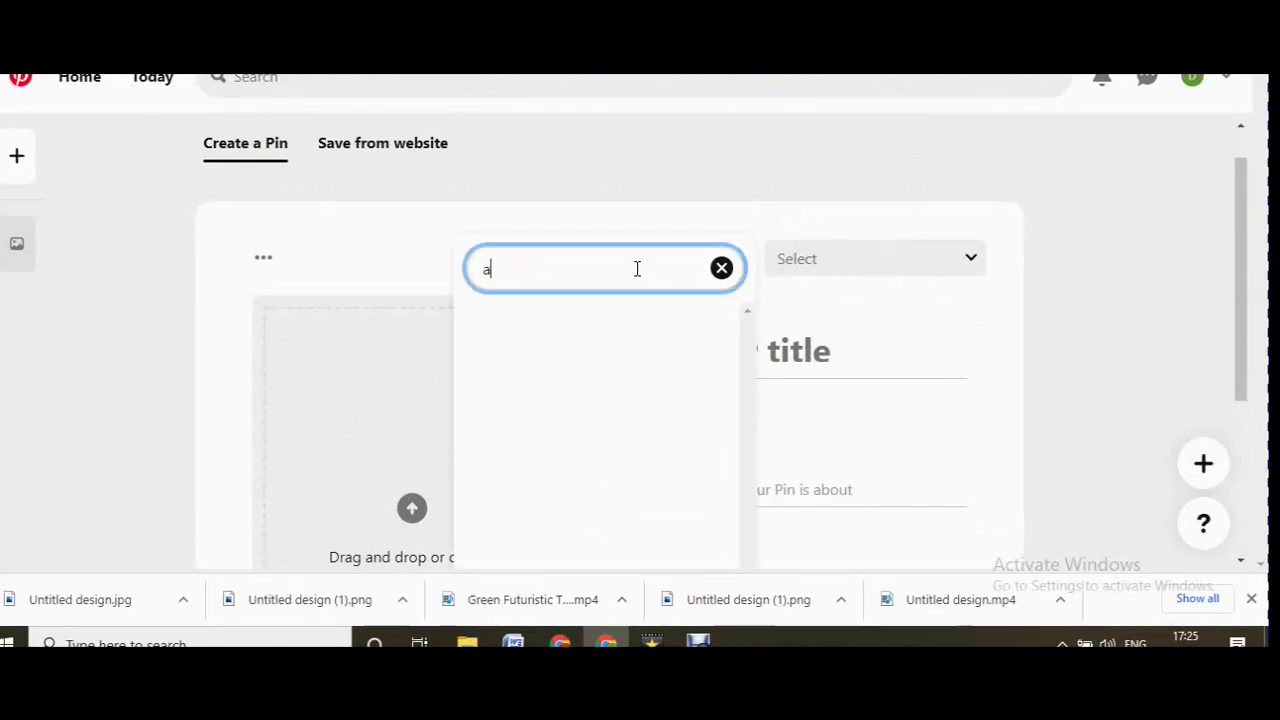
{"action": "type", "text": "ffliate marketing"}
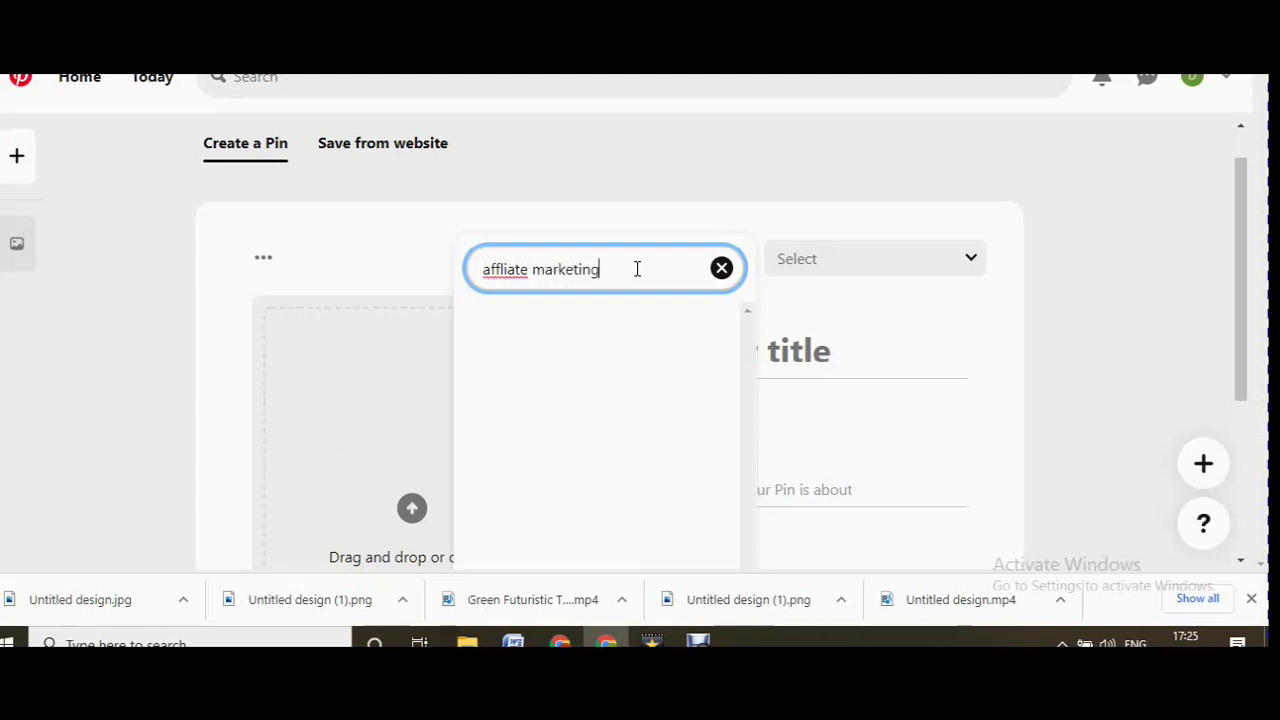
{"action": "left_click_drag", "start_coordinate": [492, 269], "coordinate": [483, 269]}
{"action": "type", "text": "A"}
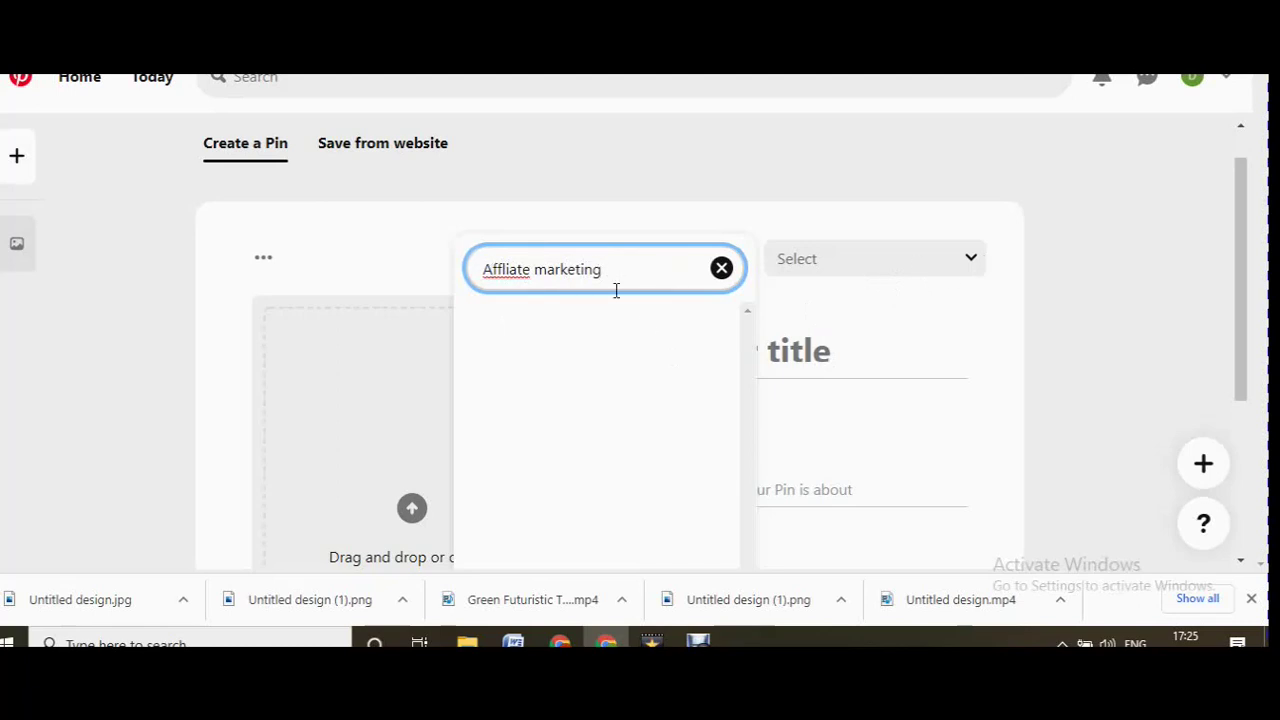
{"action": "scroll", "coordinate": [925, 222], "scroll_direction": "down", "scroll_amount": 1}
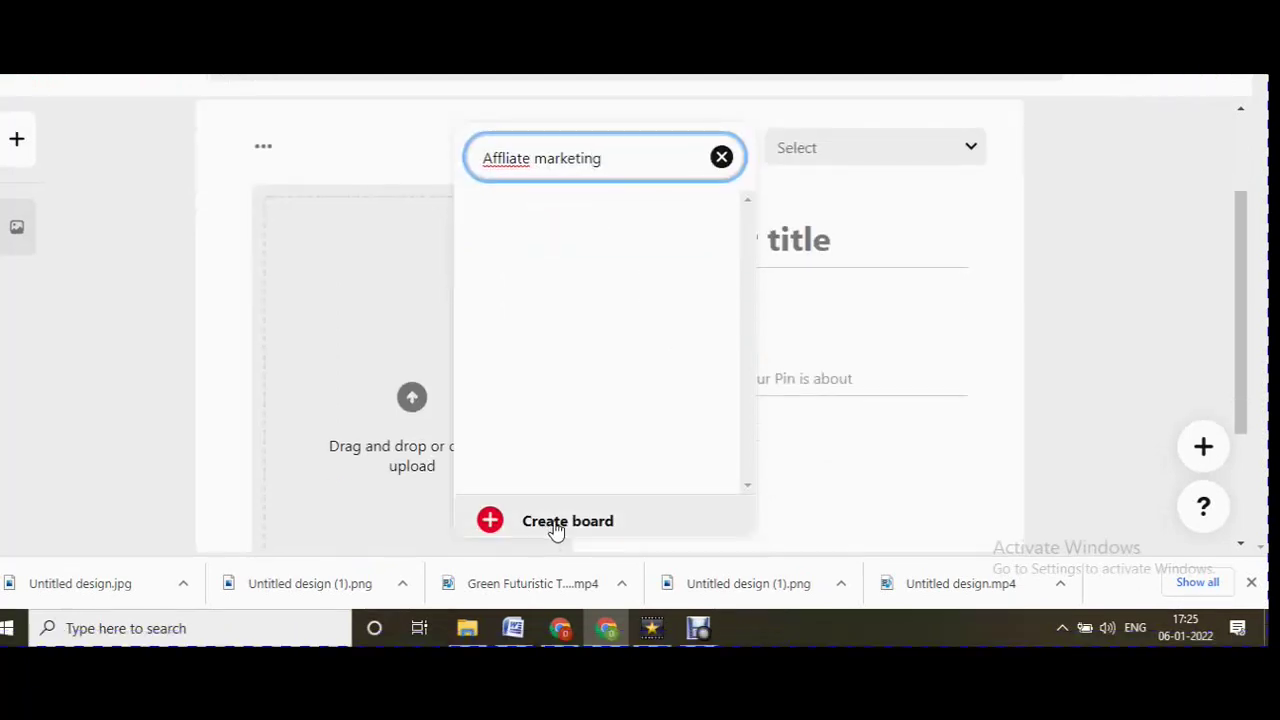
{"action": "left_click", "coordinate": [556, 538]}
{"action": "left_click", "coordinate": [820, 428]}
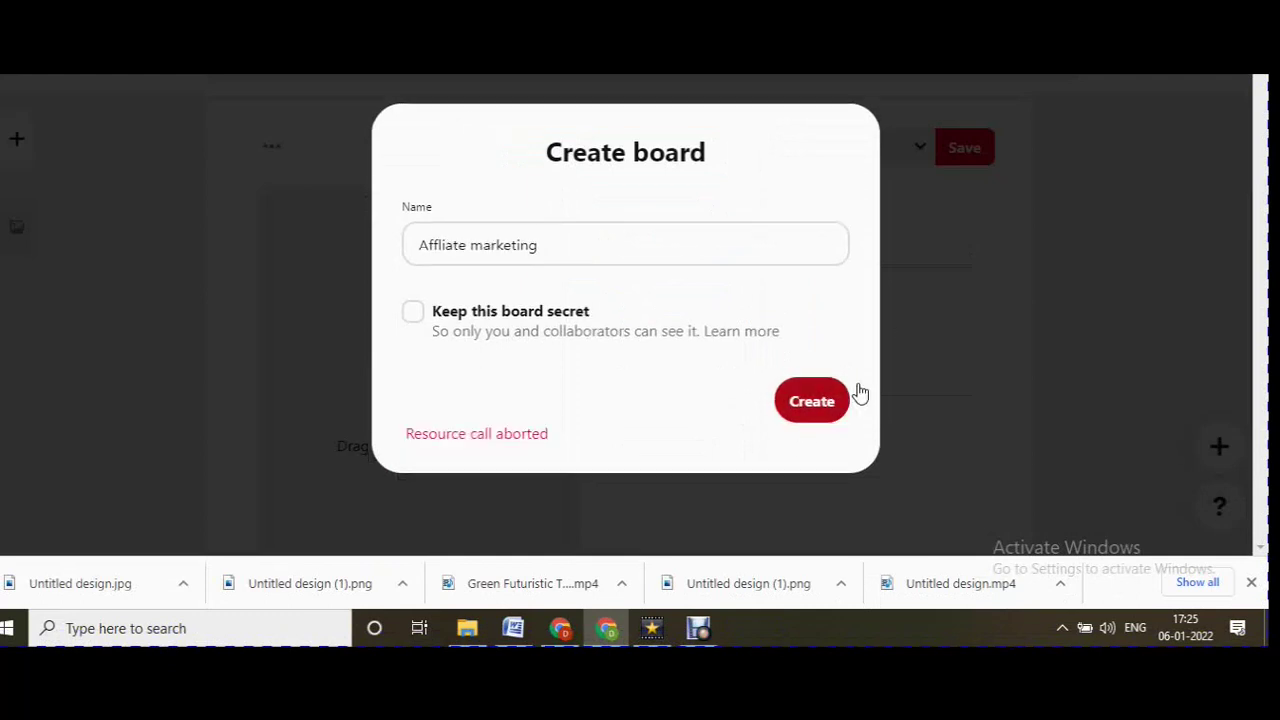
{"action": "left_click", "coordinate": [961, 258]}
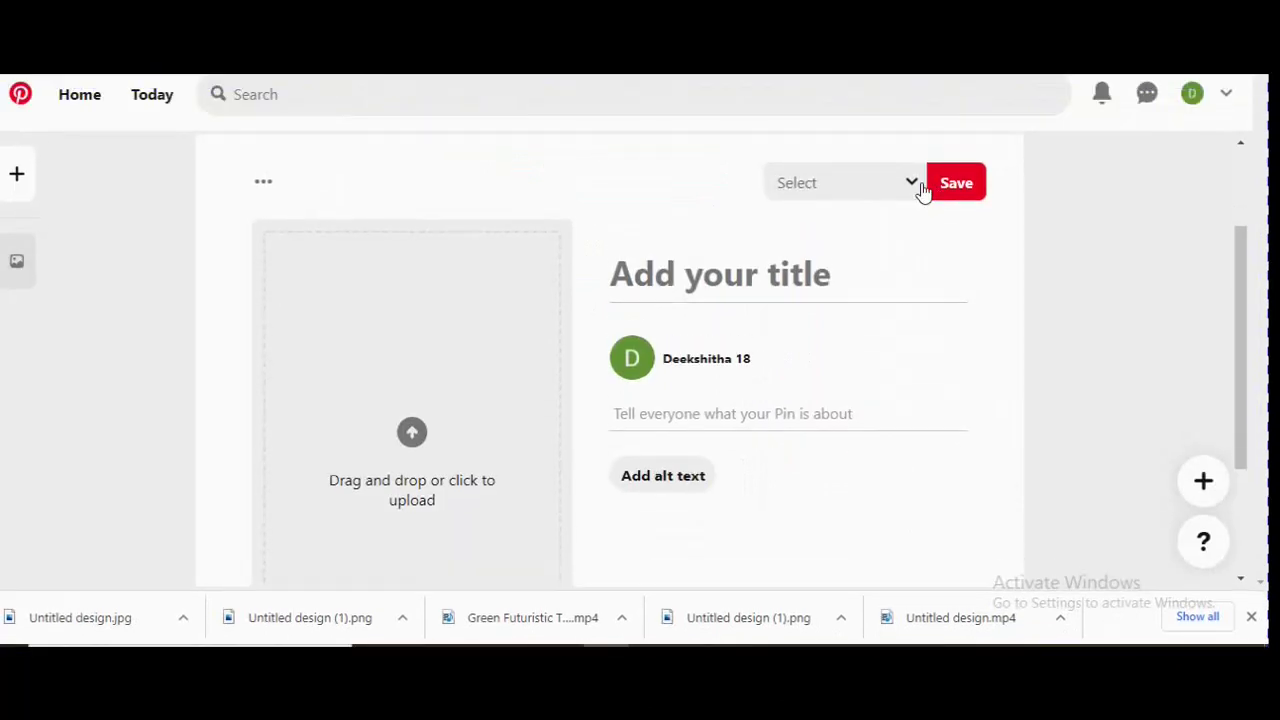
{"action": "left_click", "coordinate": [789, 278]}
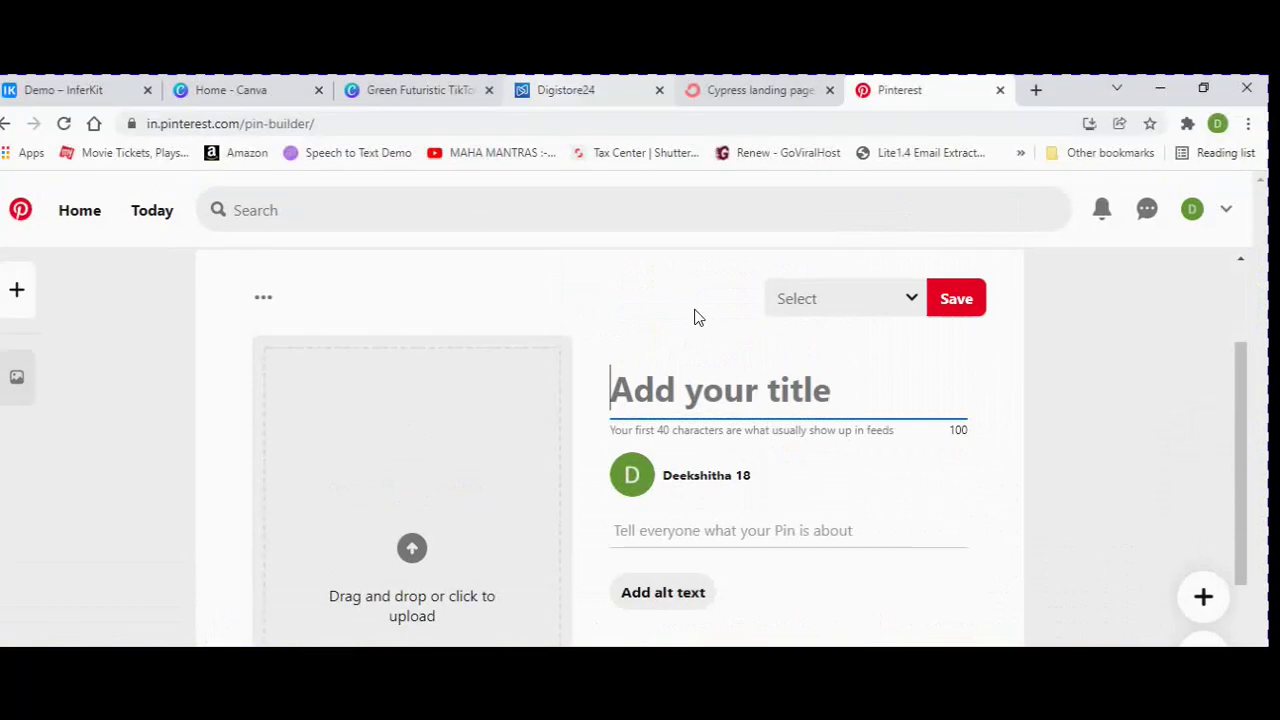
{"action": "left_click", "coordinate": [578, 91]}
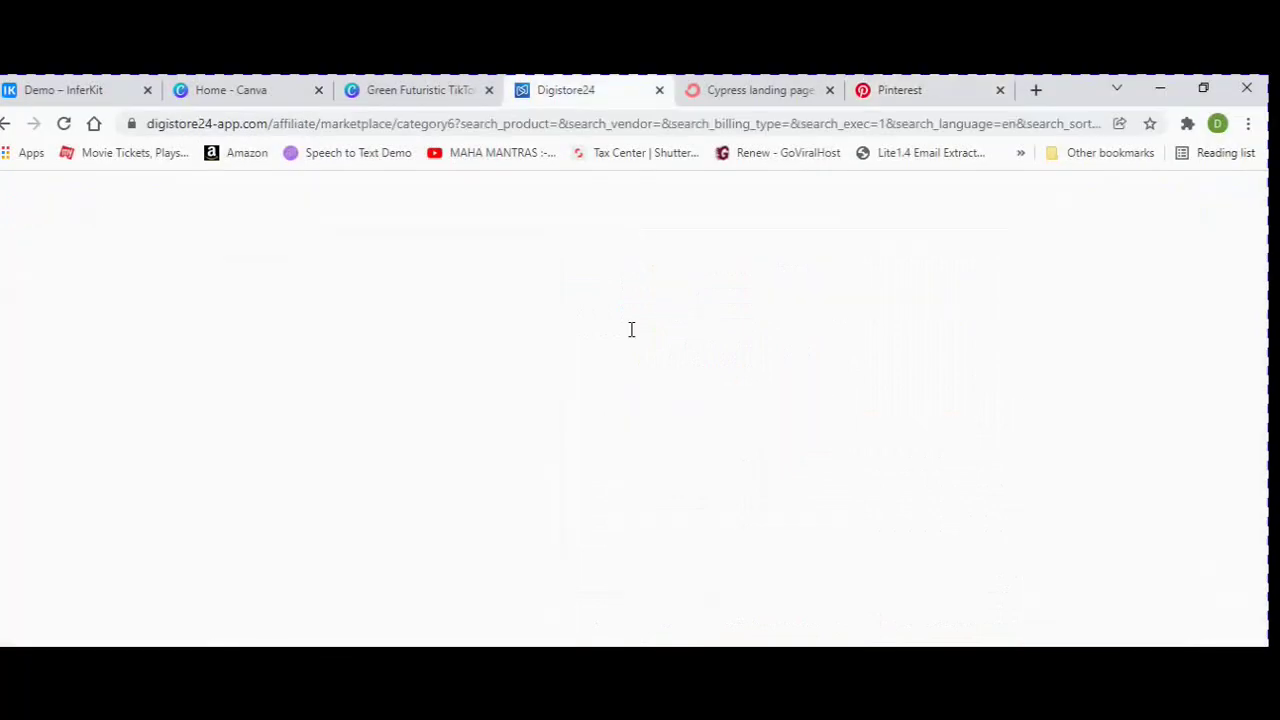
Copy 'Hyperbolic Stretching for Men' from Digistore24 and paste it as the pin title.
{"action": "left_click_drag", "start_coordinate": [384, 200], "coordinate": [715, 214]}
{"action": "key", "text": "ctrl+c"}
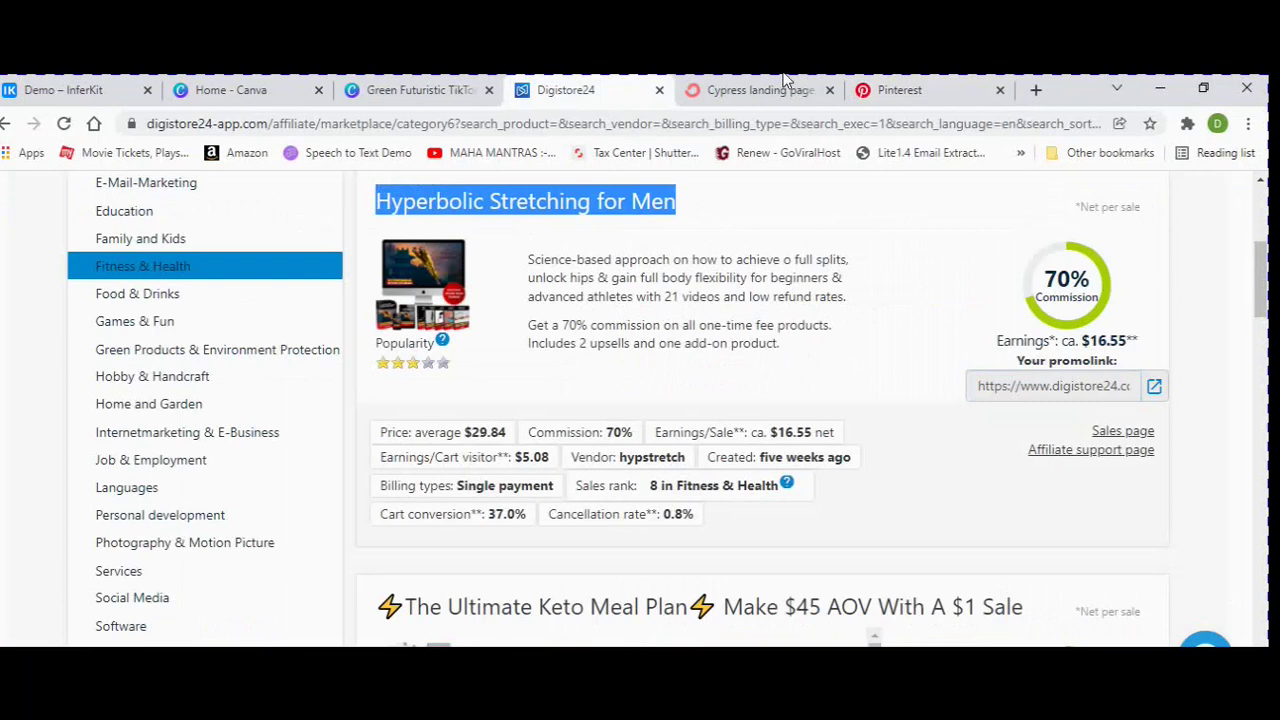
{"action": "left_click", "coordinate": [905, 90]}
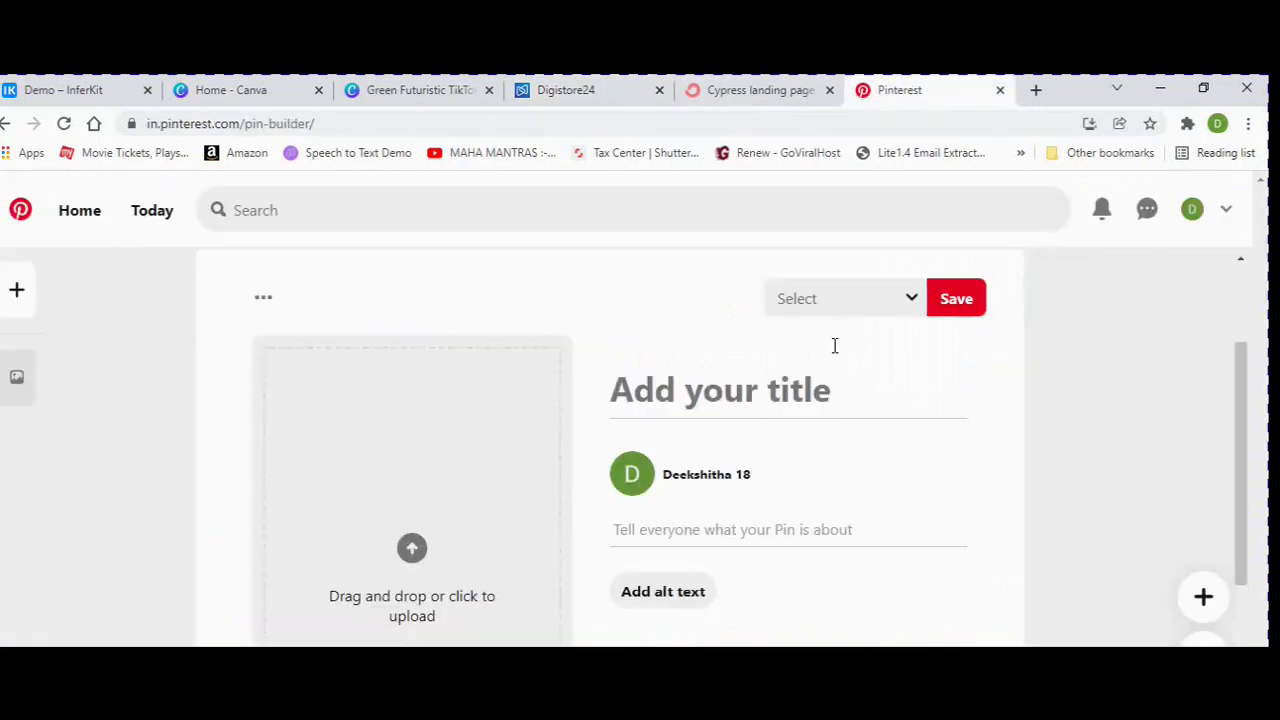
{"action": "left_click", "coordinate": [753, 423]}
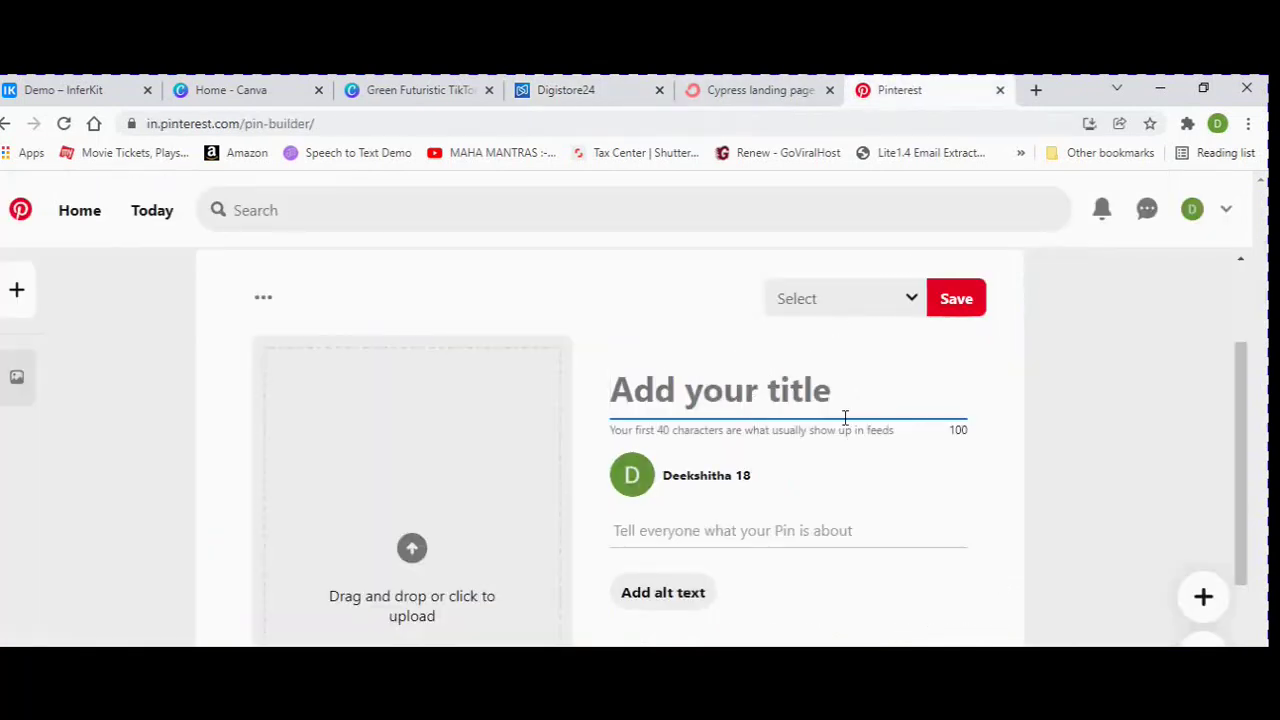
{"action": "key", "text": "ctrl+v"}
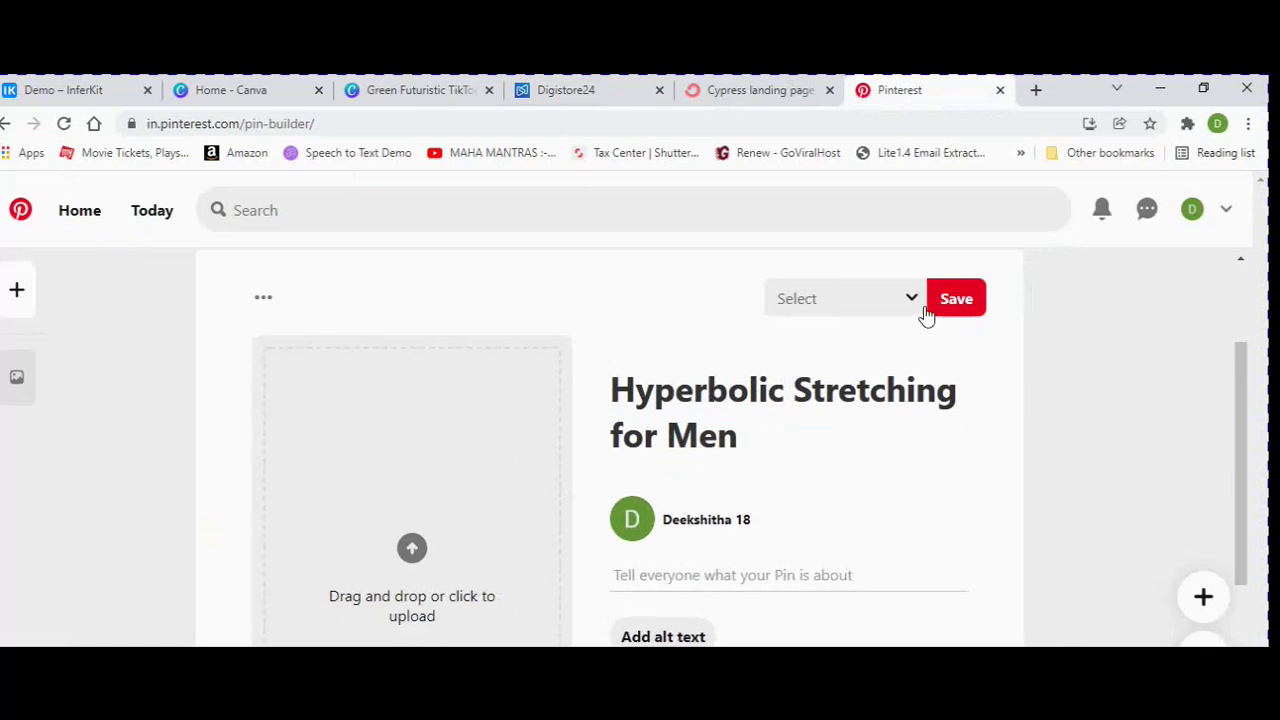
{"action": "left_click", "coordinate": [926, 316]}
{"action": "scroll", "coordinate": [634, 538], "scroll_direction": "down", "scroll_amount": 2}
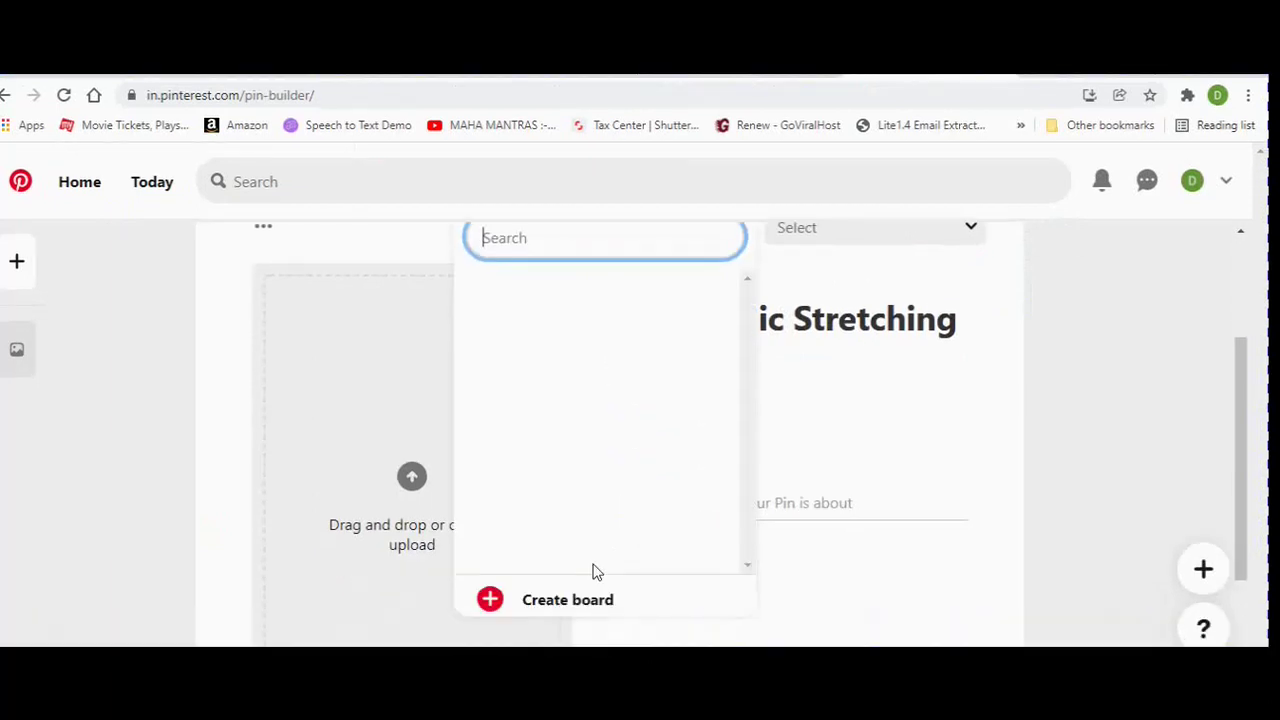
Try a new 'Affliate Marketing' board, then rename it to 'Digistore24' and create it.
{"action": "left_click", "coordinate": [565, 462]}
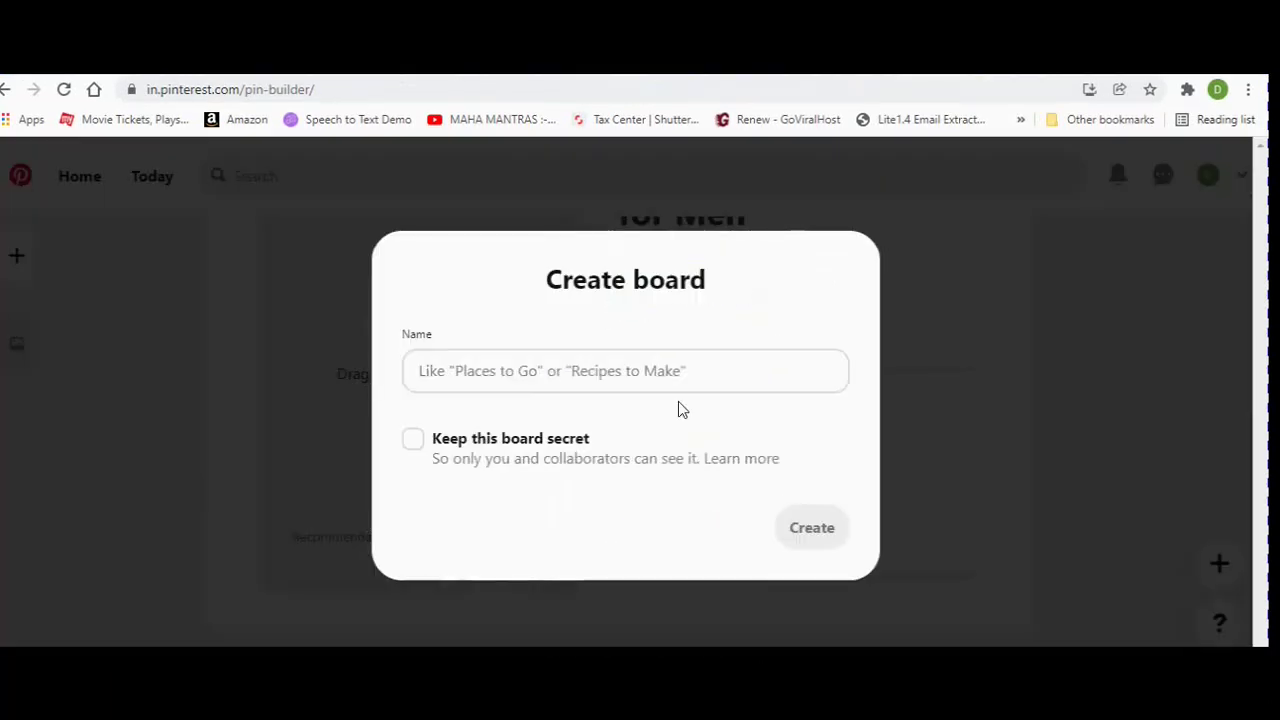
{"action": "left_click", "coordinate": [663, 372]}
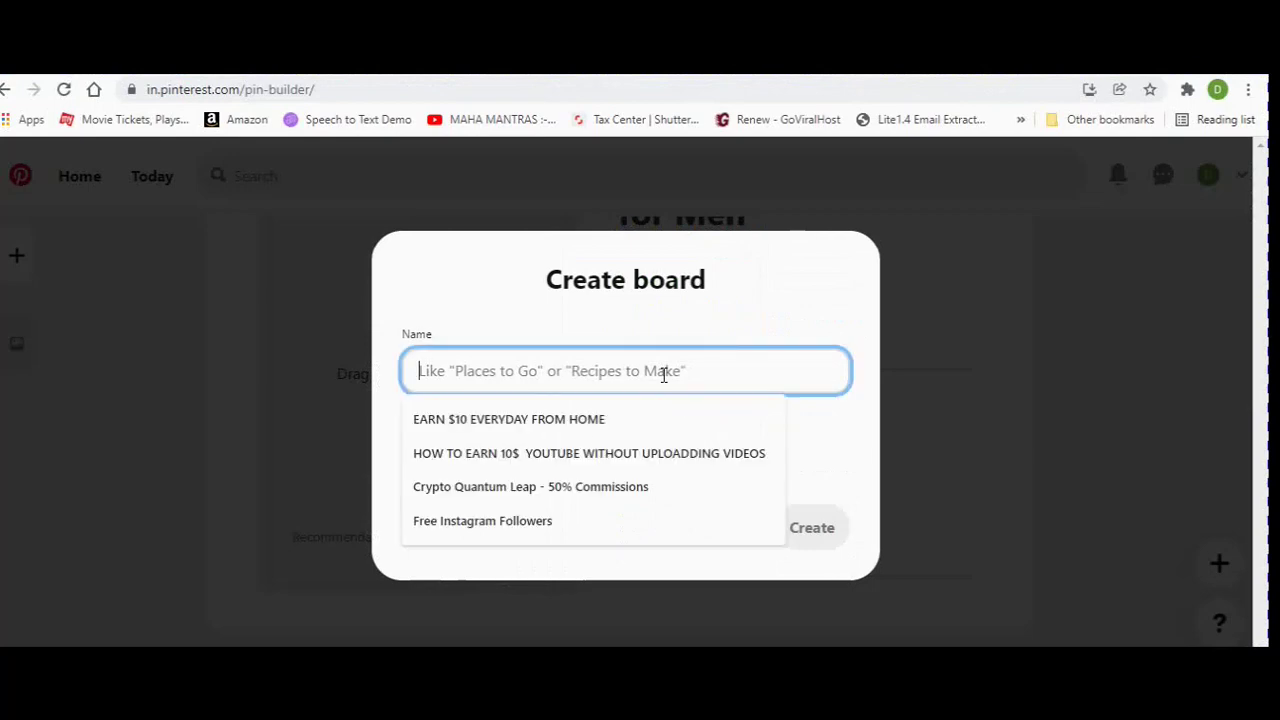
{"action": "type", "text": "Afflia"}
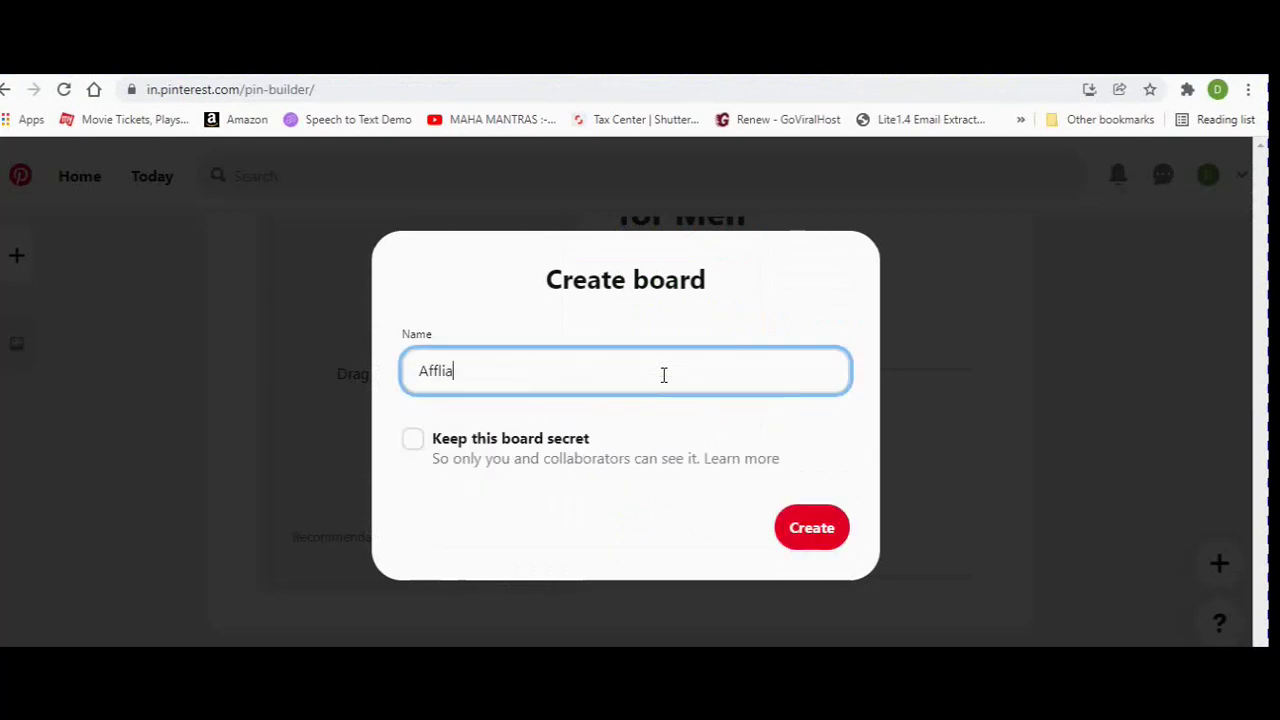
{"action": "type", "text": "te Marketing"}
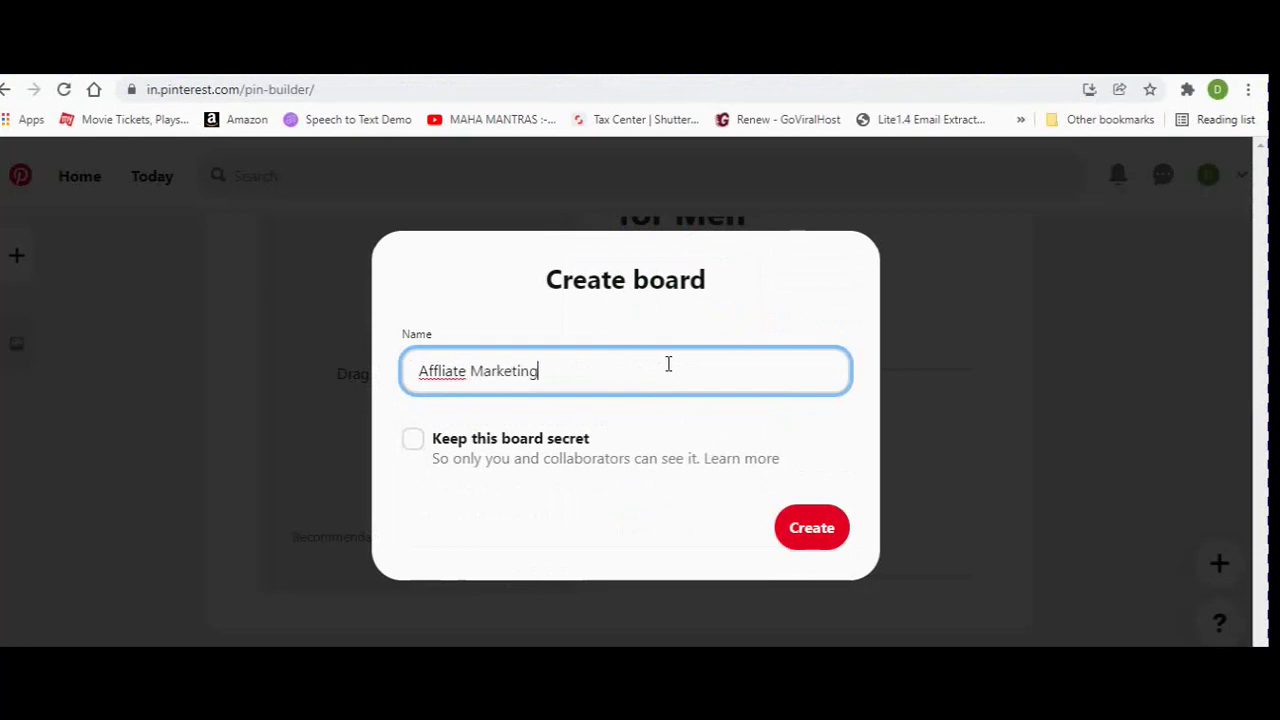
{"action": "left_click", "coordinate": [811, 532]}
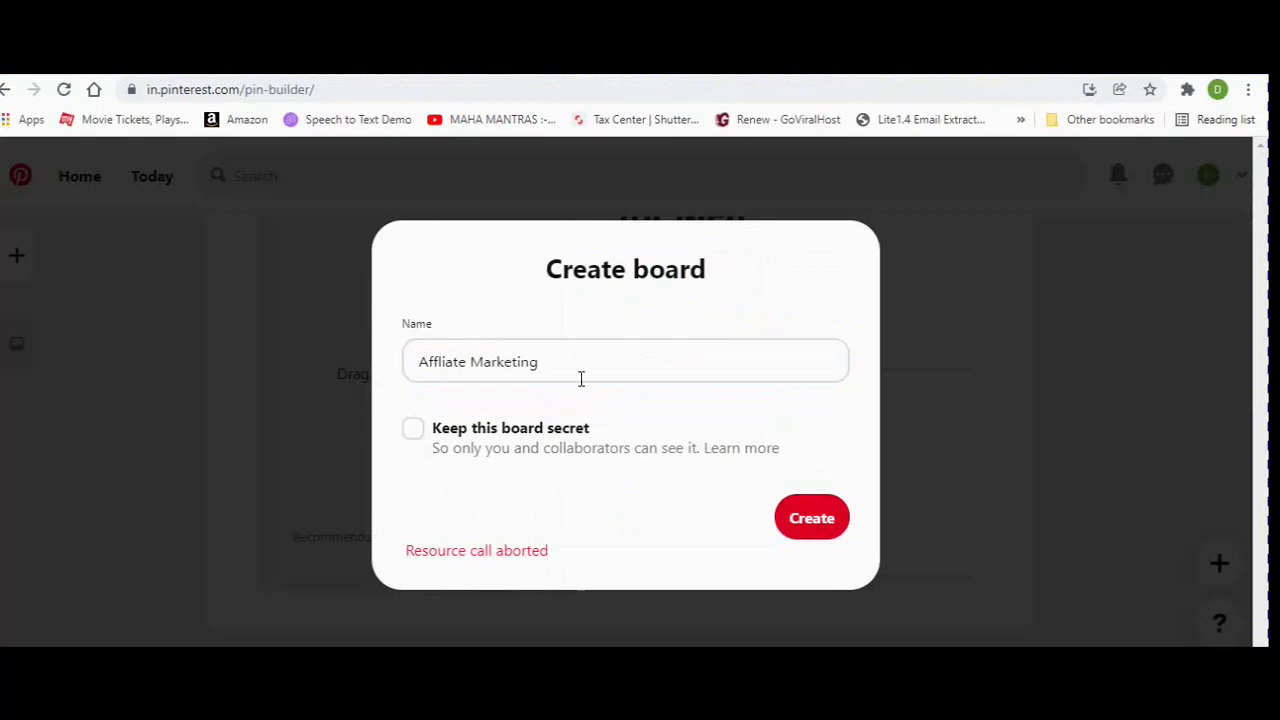
{"action": "left_click", "coordinate": [552, 362]}
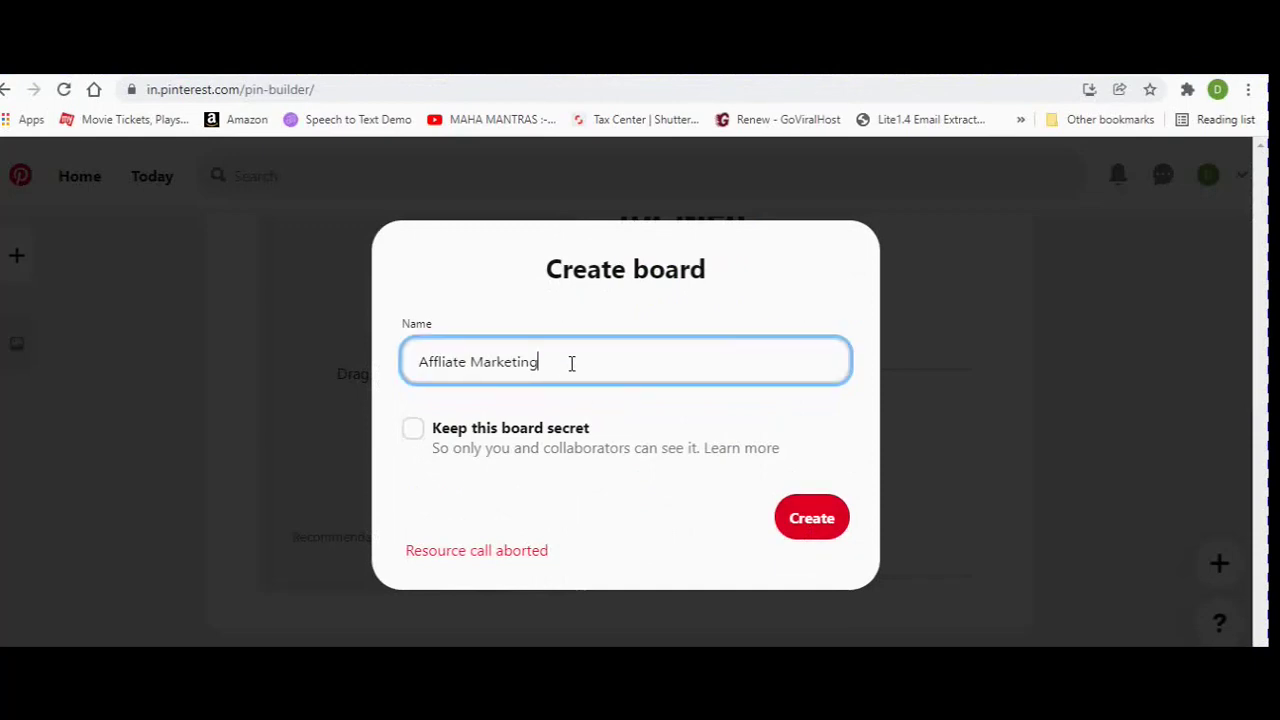
{"action": "left_click_drag", "start_coordinate": [548, 361], "coordinate": [422, 354]}
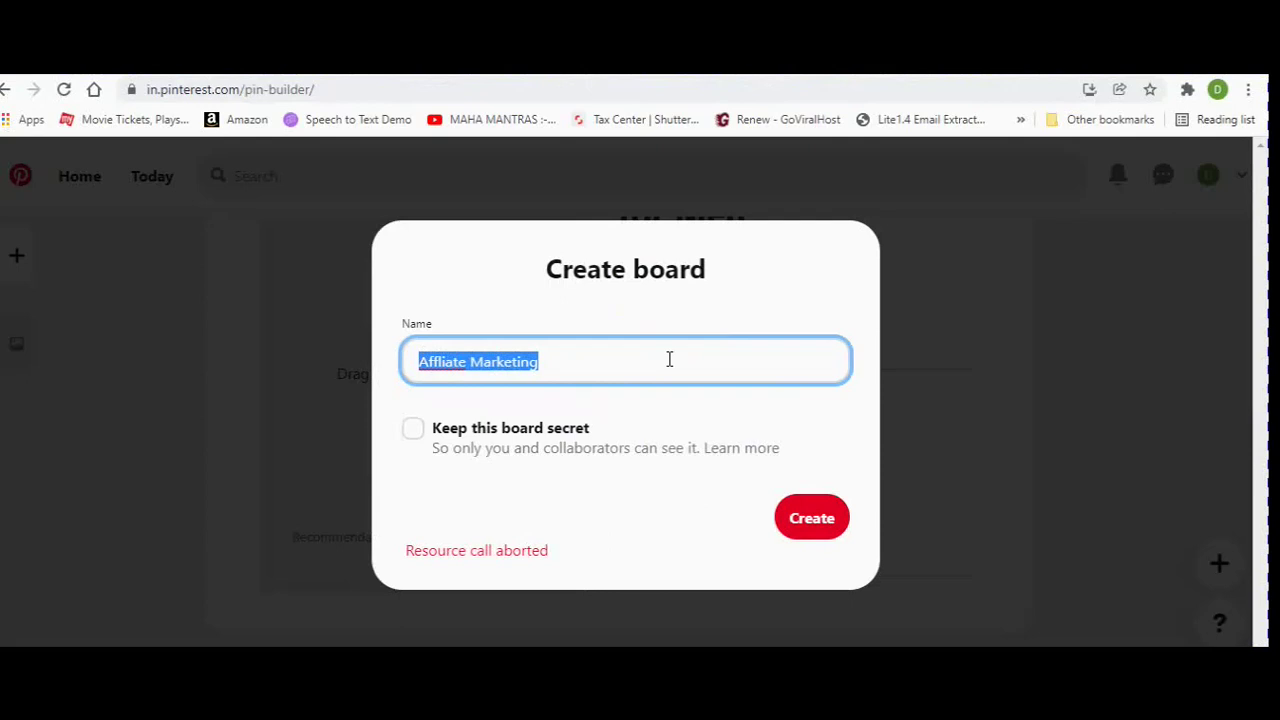
{"action": "type", "text": "Digi"}
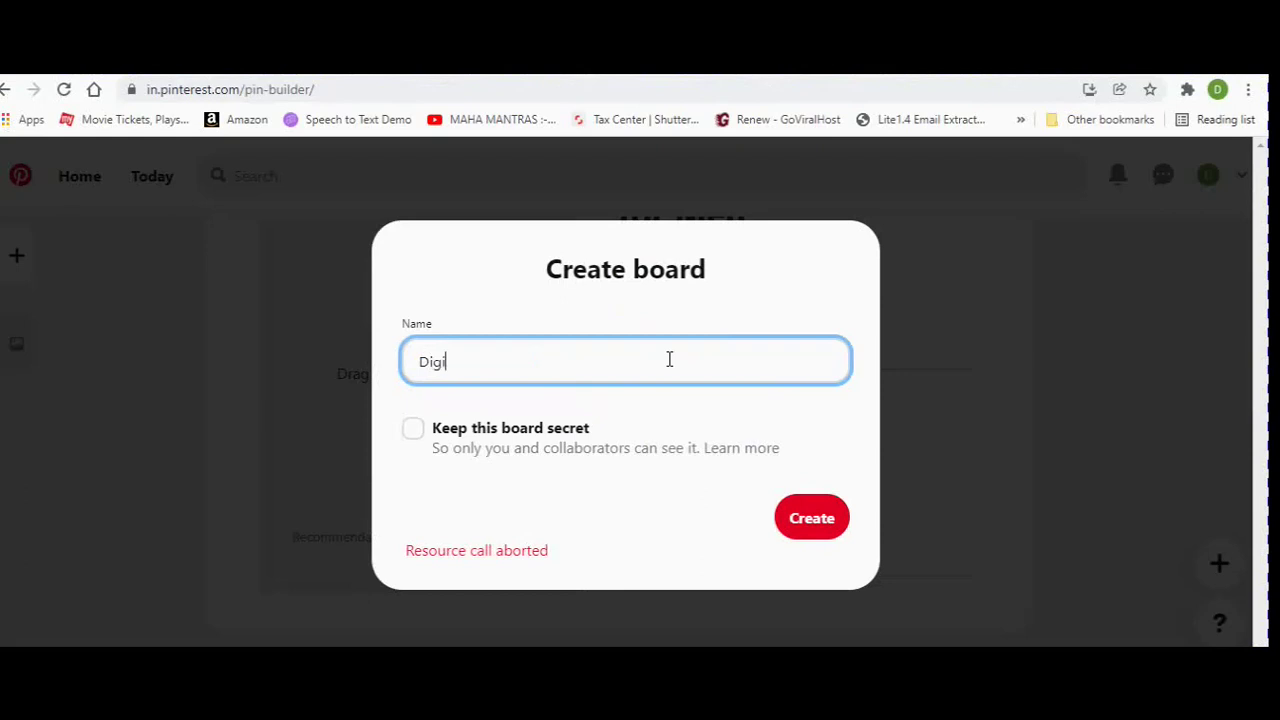
{"action": "type", "text": "store24"}
{"action": "left_click", "coordinate": [826, 521]}
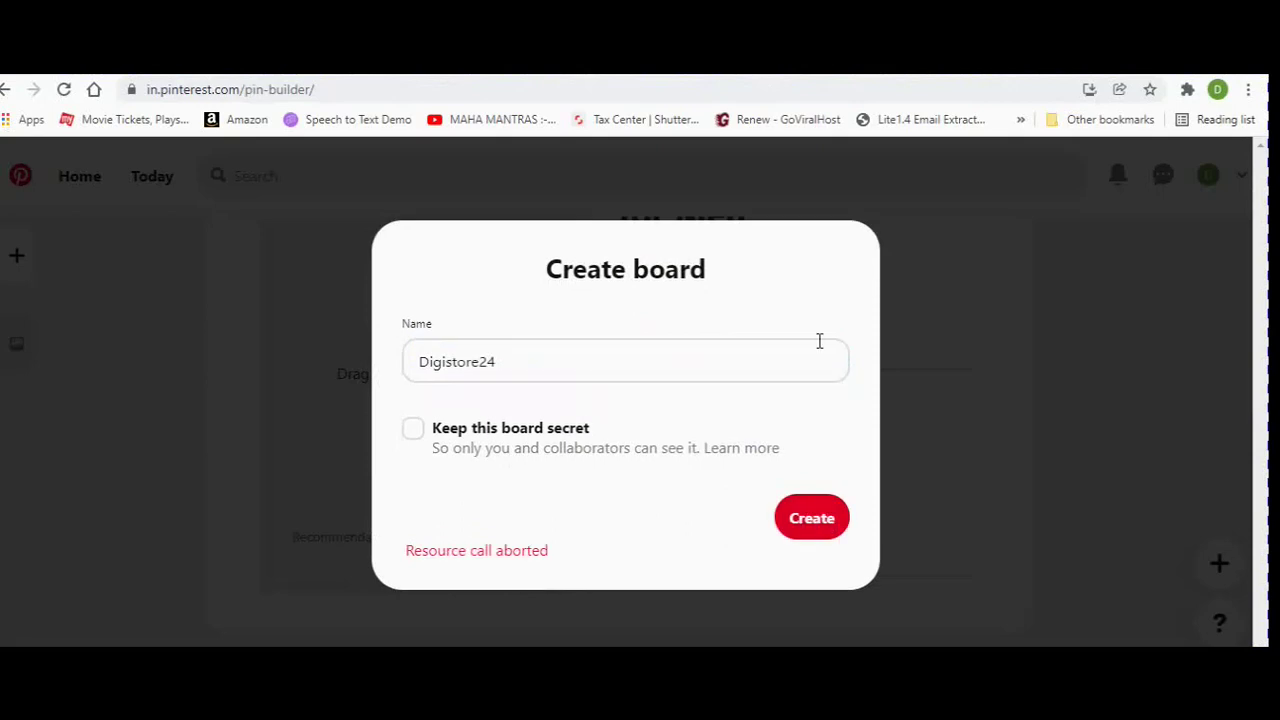
{"action": "left_click", "coordinate": [926, 434]}
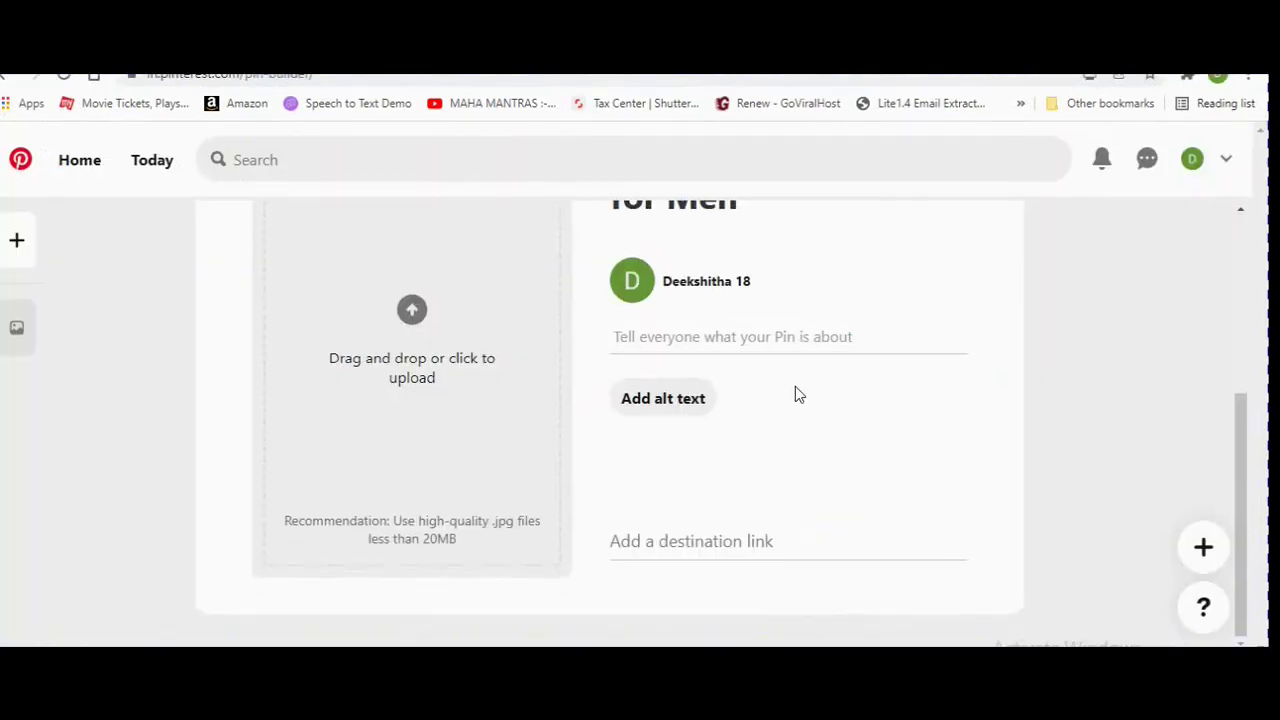
Select and copy both Hyperbolic Stretching description paragraphs from the Digistore24 listing.
{"action": "scroll", "coordinate": [795, 394], "scroll_direction": "up", "scroll_amount": 1}
{"action": "scroll", "coordinate": [795, 388], "scroll_direction": "up", "scroll_amount": 2}
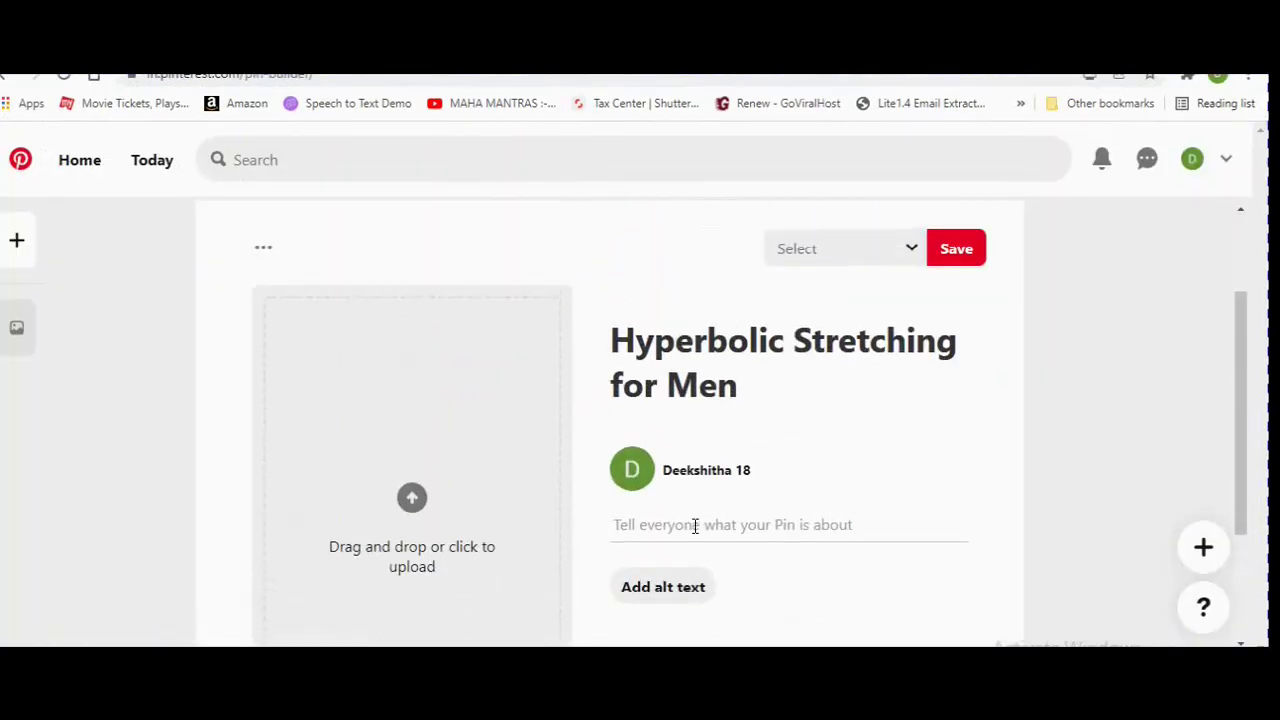
{"action": "left_click", "coordinate": [695, 526]}
{"action": "left_click", "coordinate": [551, 88]}
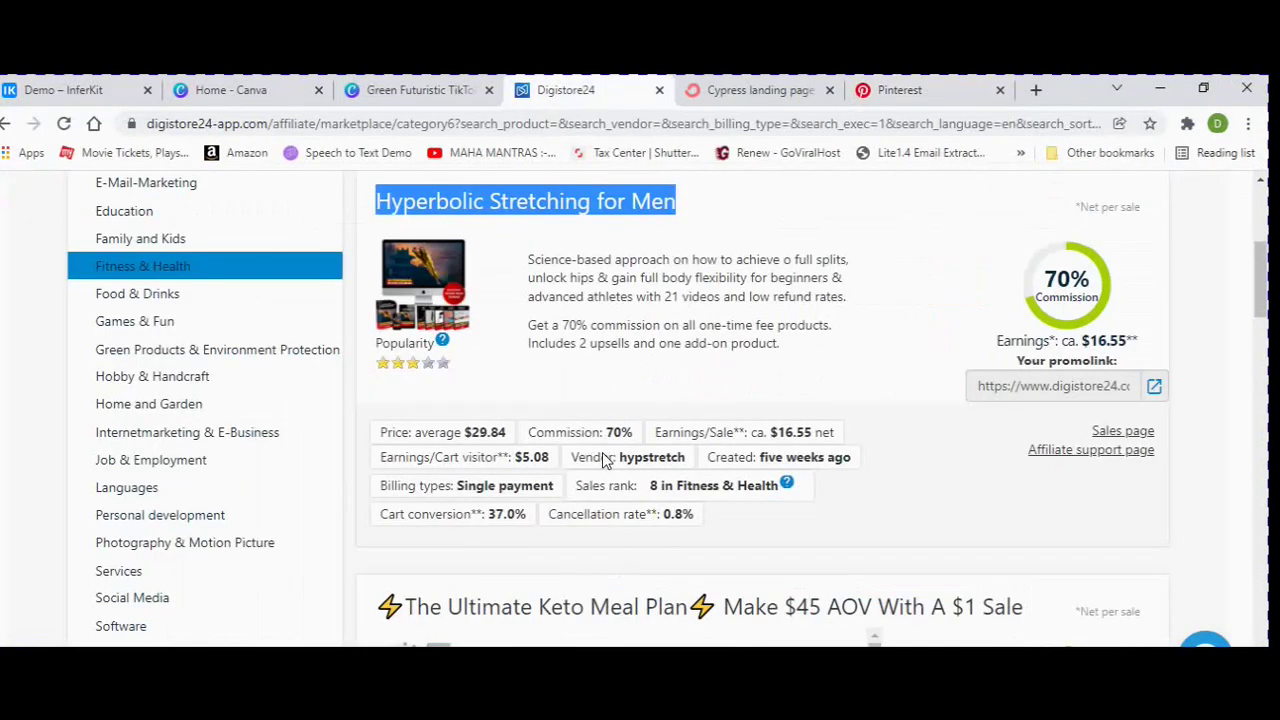
{"action": "double_click", "coordinate": [538, 257]}
{"action": "left_click_drag", "start_coordinate": [538, 257], "coordinate": [745, 278]}
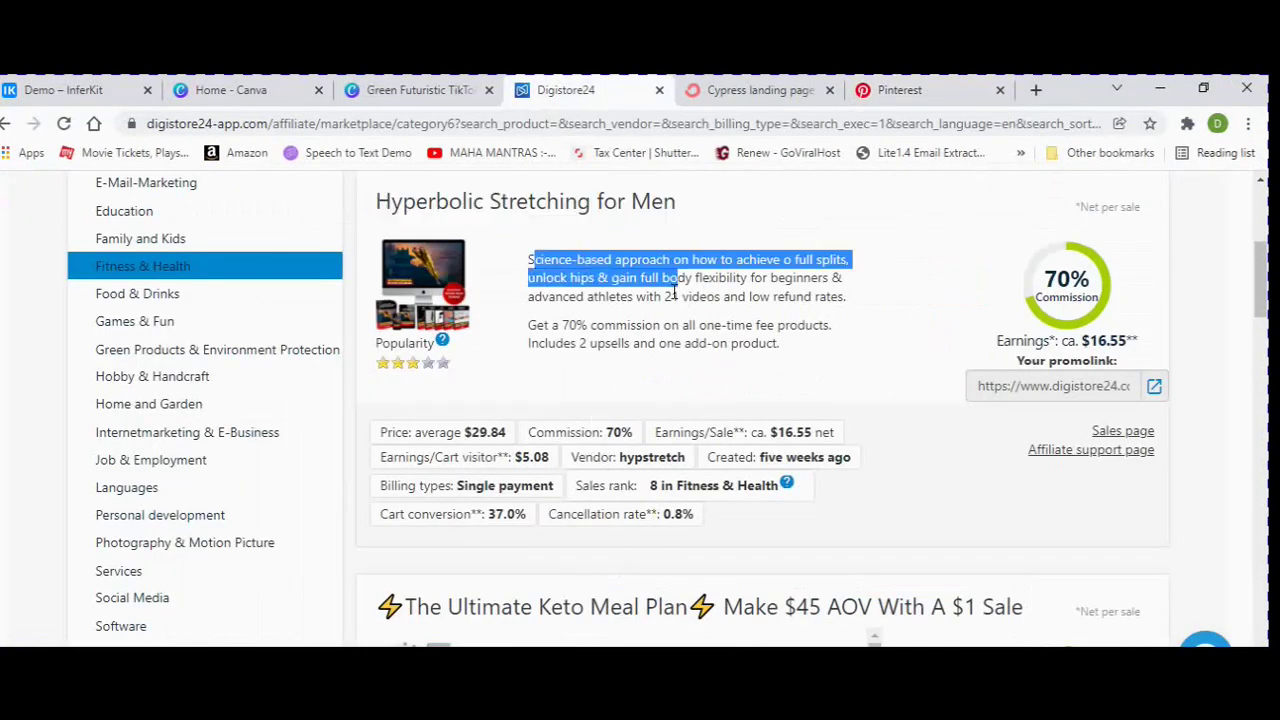
{"action": "left_click", "coordinate": [545, 262]}
{"action": "left_click_drag", "start_coordinate": [534, 261], "coordinate": [765, 320]}
{"action": "right_click", "coordinate": [765, 322]}
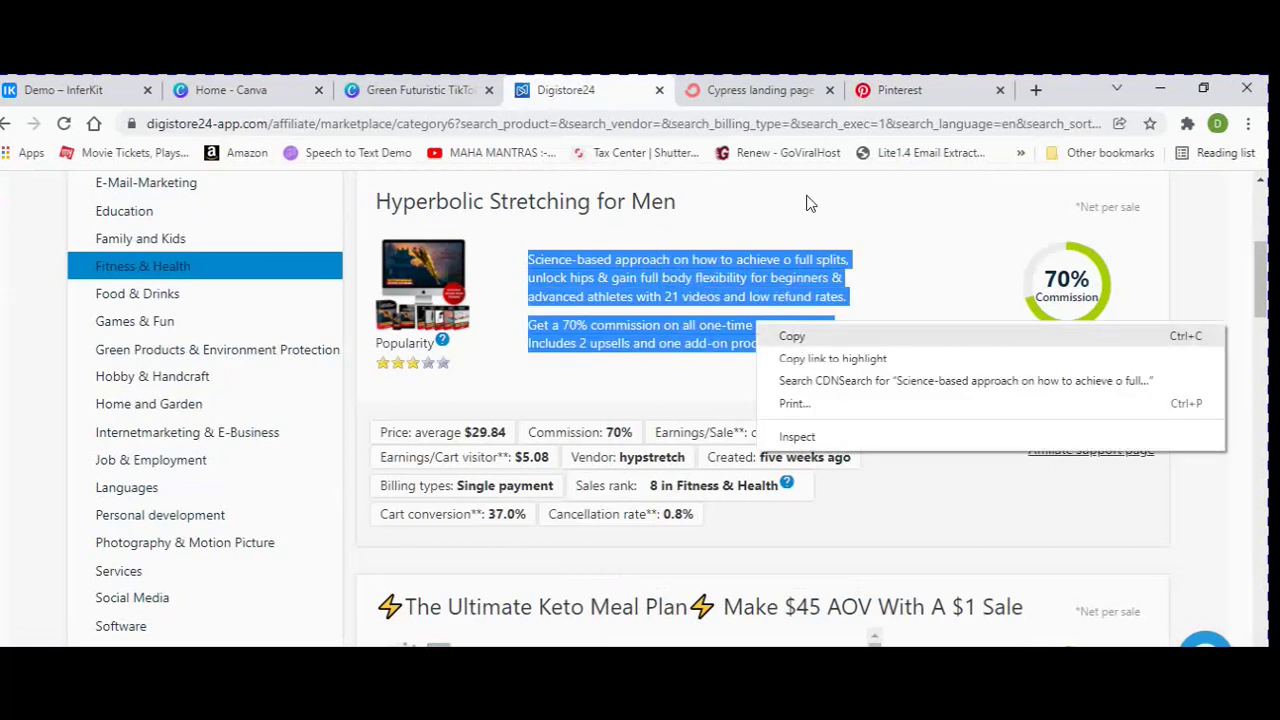
{"action": "left_click", "coordinate": [900, 90]}
Paste the copied two-paragraph text into the pin's description field.
{"action": "left_click", "coordinate": [900, 90]}
{"action": "left_click", "coordinate": [718, 567]}
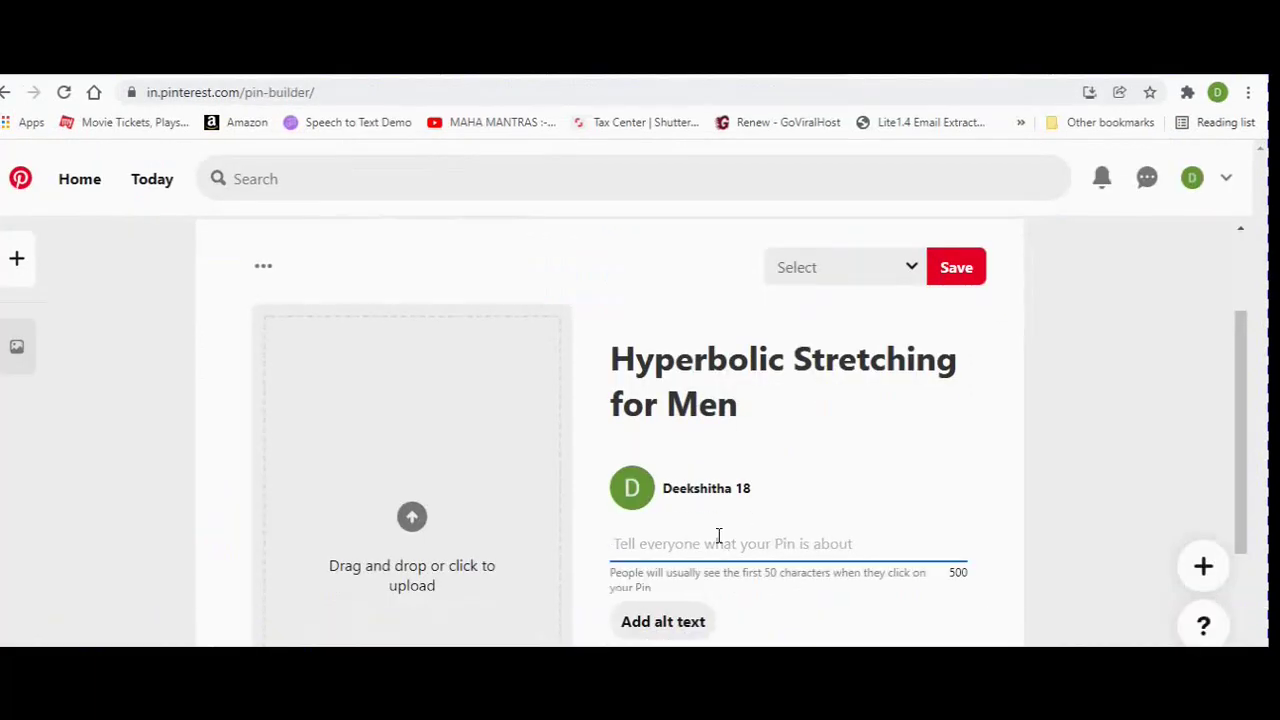
{"action": "key", "text": "ctrl+v"}
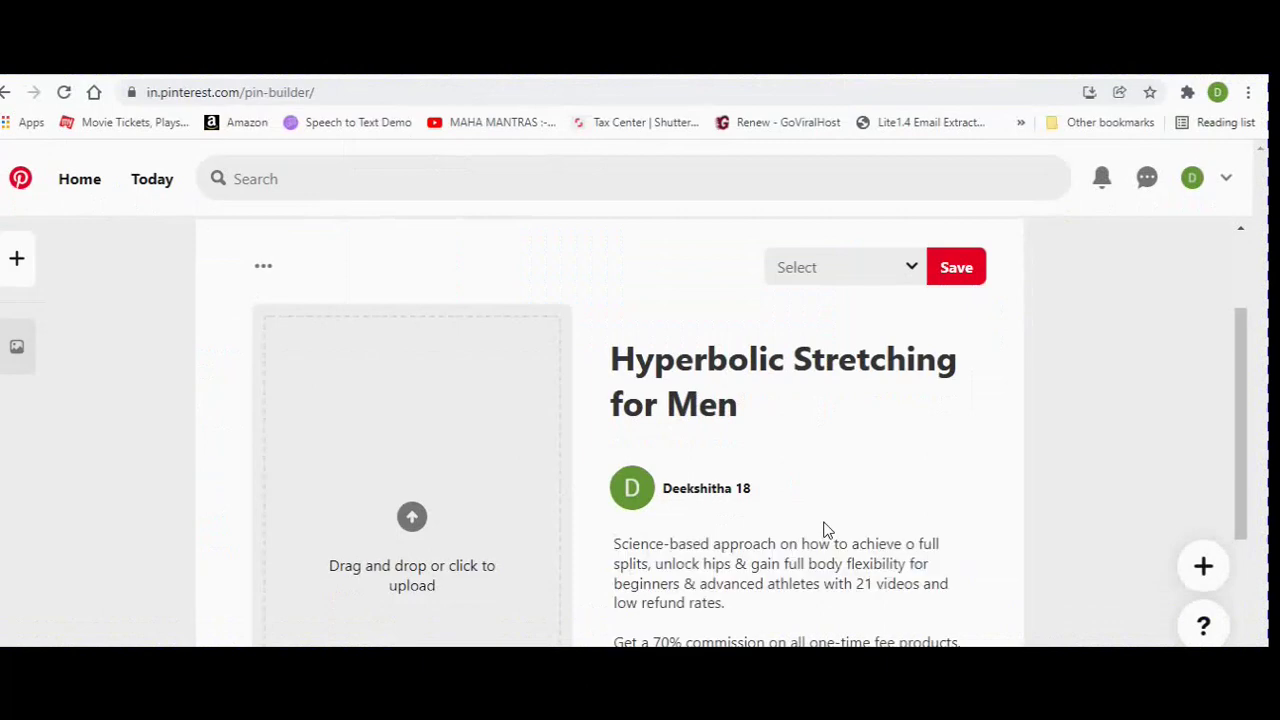
{"action": "scroll", "coordinate": [826, 530], "scroll_direction": "down", "scroll_amount": 2}
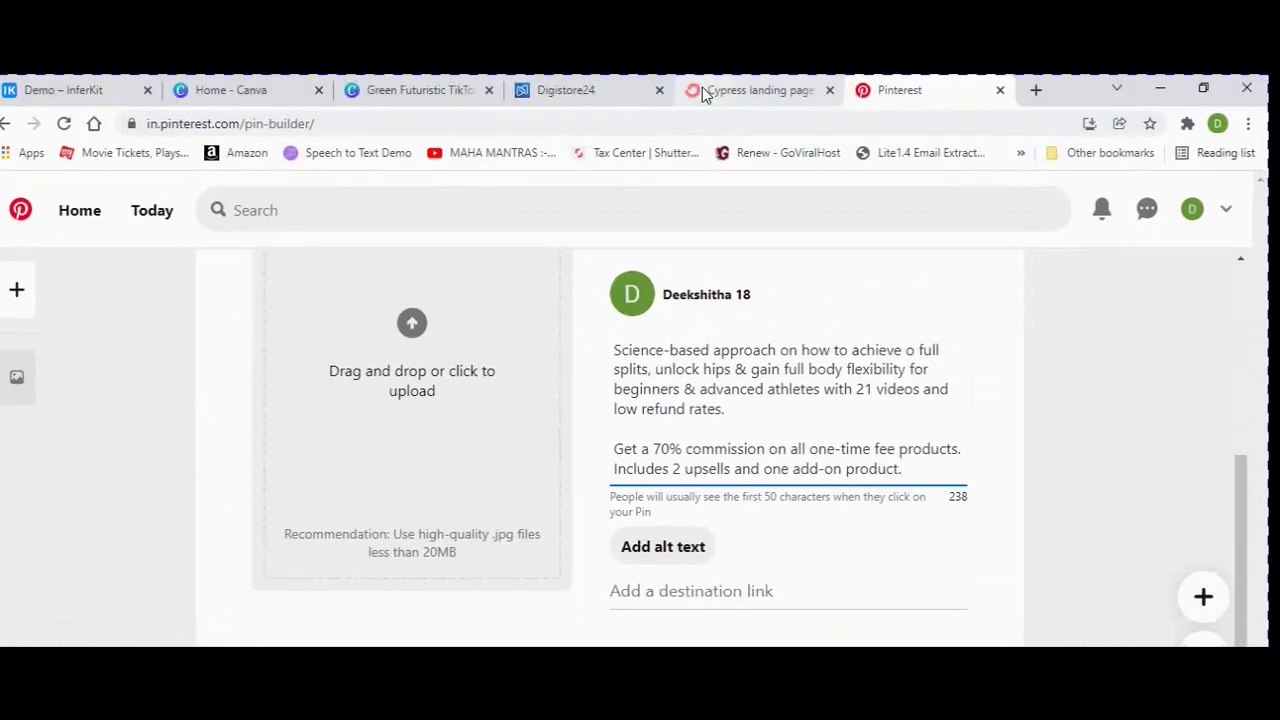
{"action": "left_click", "coordinate": [705, 88]}
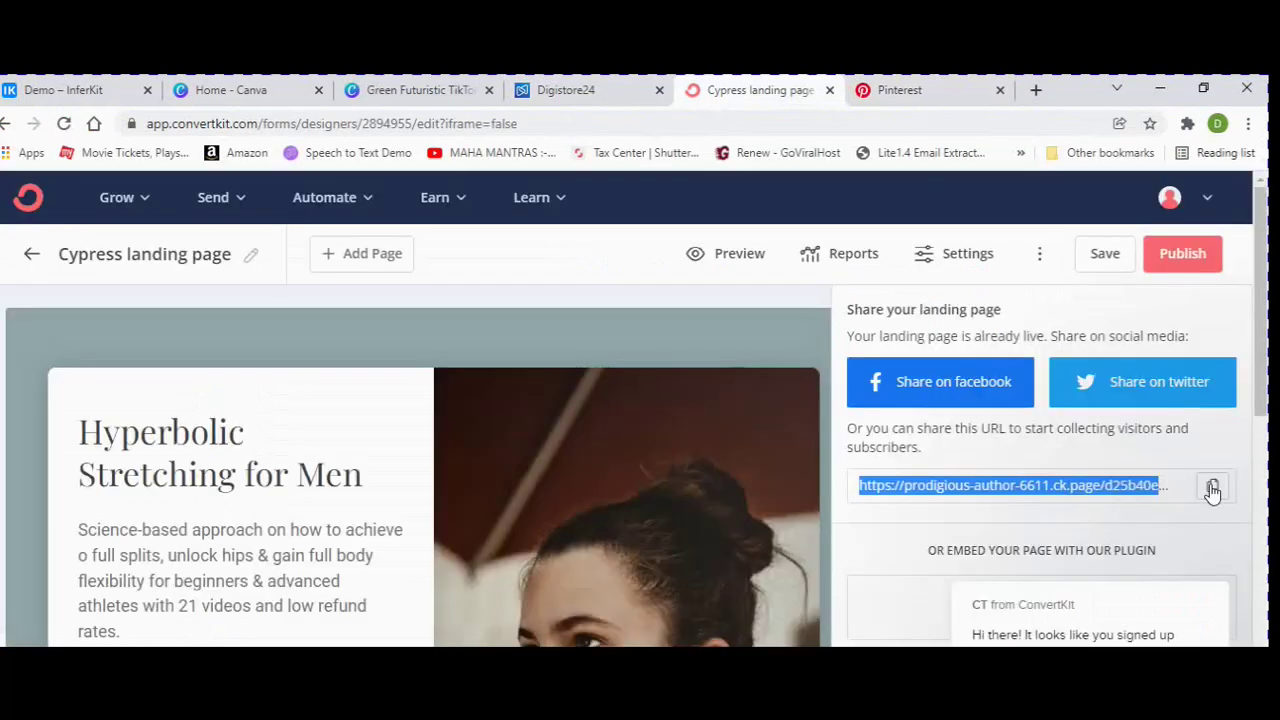
Copy the Cypress landing page share URL and paste it as the pin's destination link.
{"action": "left_click", "coordinate": [1212, 488]}
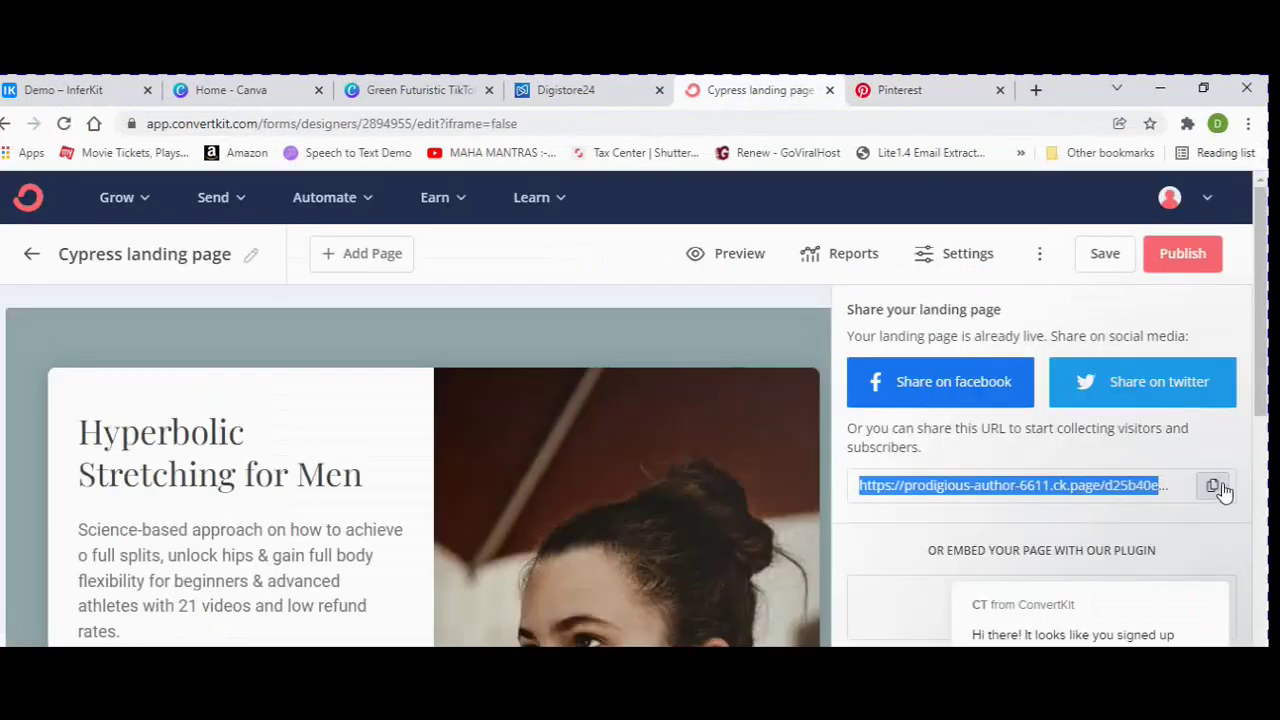
{"action": "left_click", "coordinate": [919, 93]}
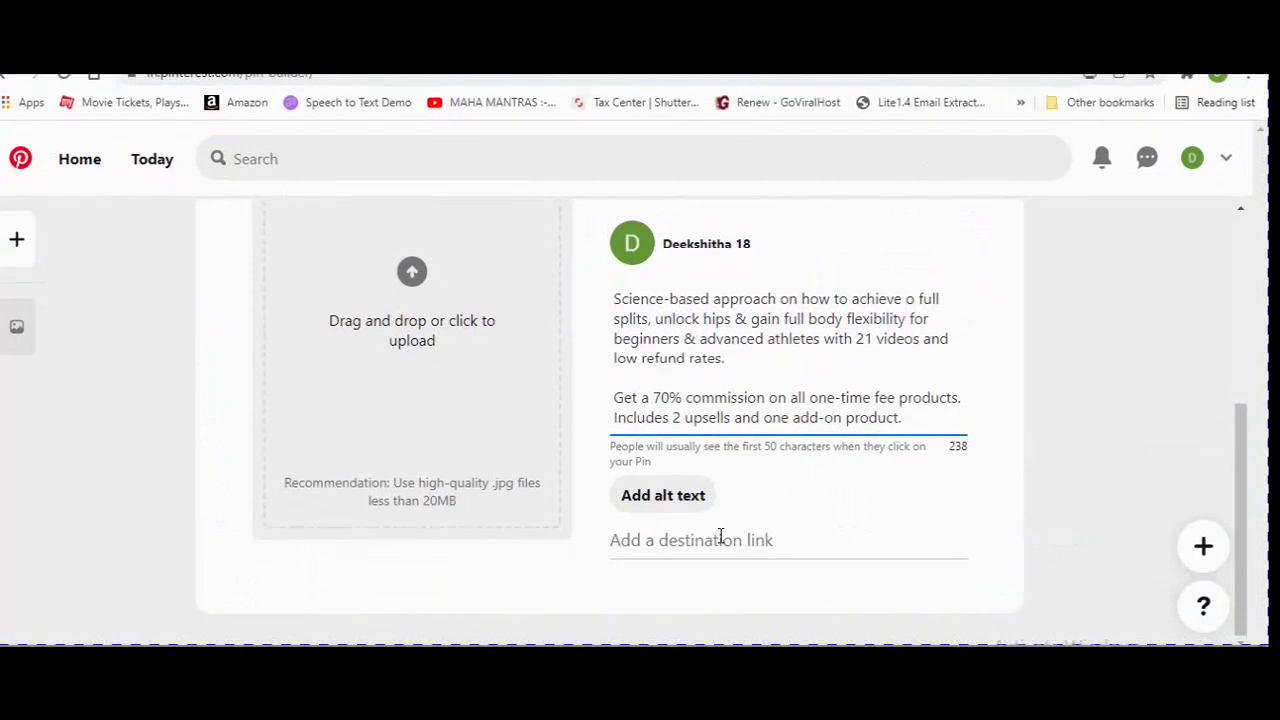
{"action": "left_click", "coordinate": [714, 575]}
{"action": "key", "text": "ctrl+v"}
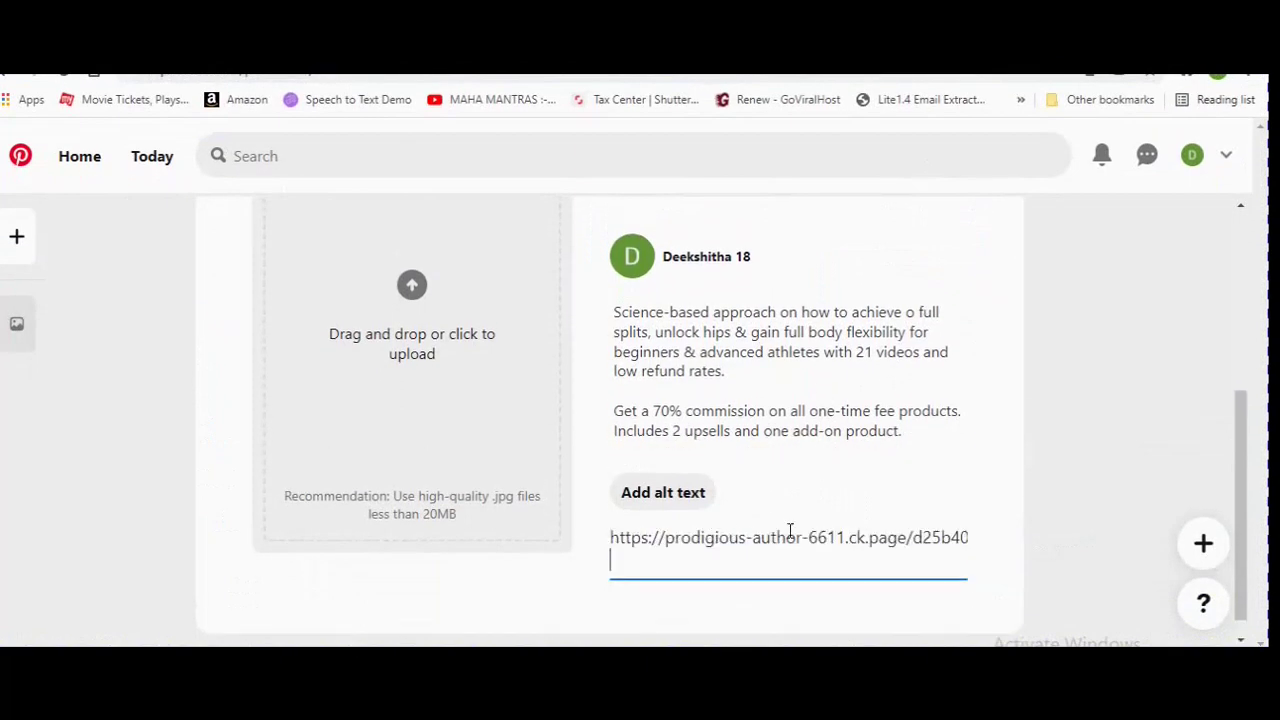
{"action": "left_click", "coordinate": [1041, 527]}
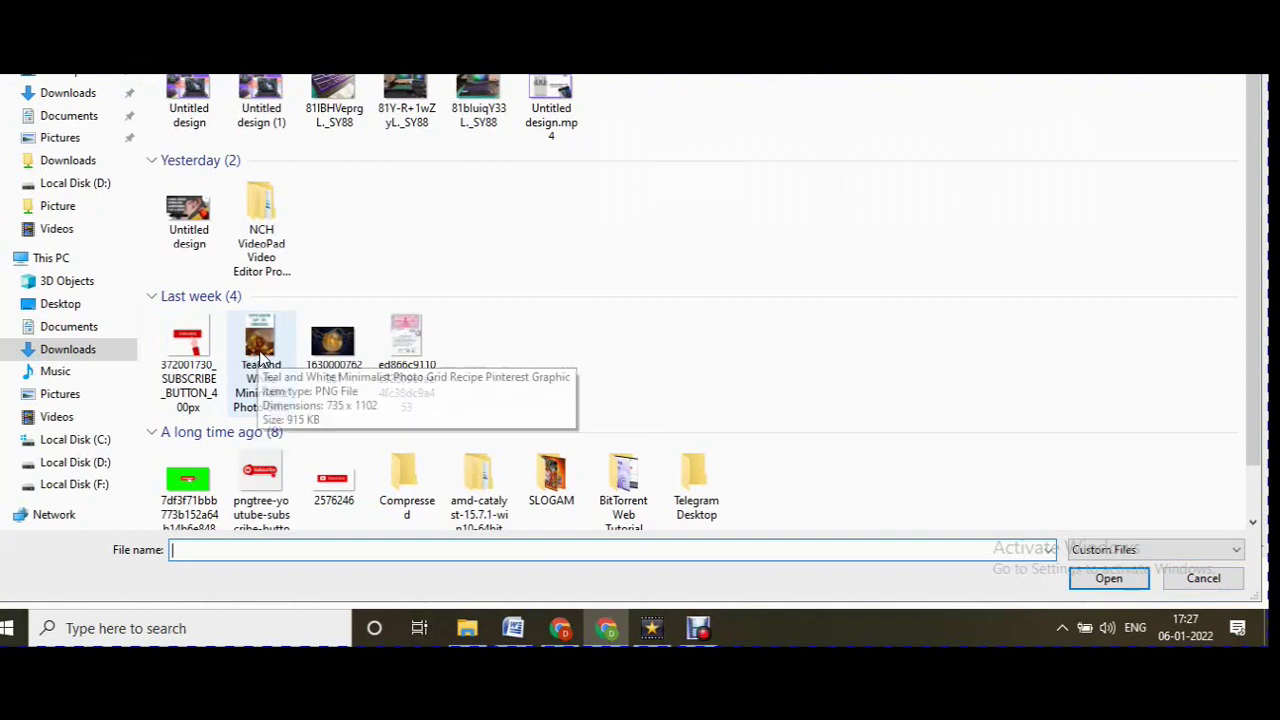
Highlight the Teal and White Minimalist Photo Grid file, then cancel the Open dialog without uploading.
{"action": "left_click", "coordinate": [261, 356]}
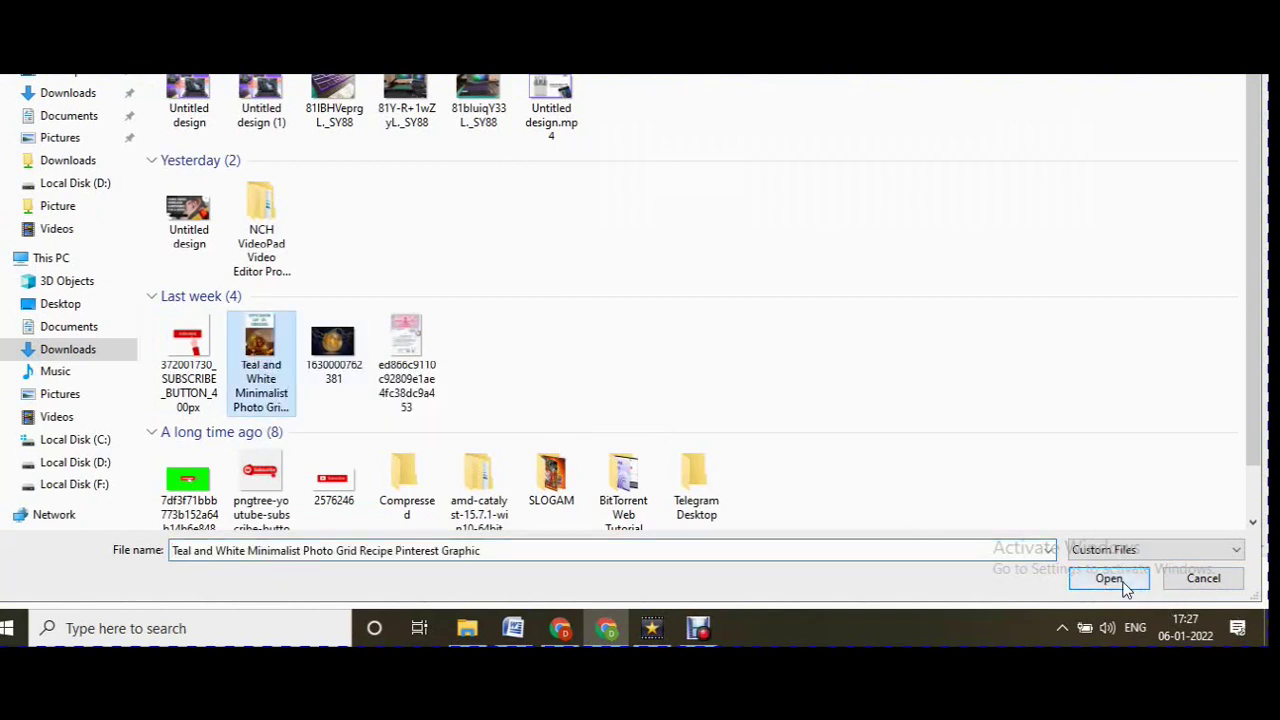
{"action": "left_click", "coordinate": [1232, 588]}
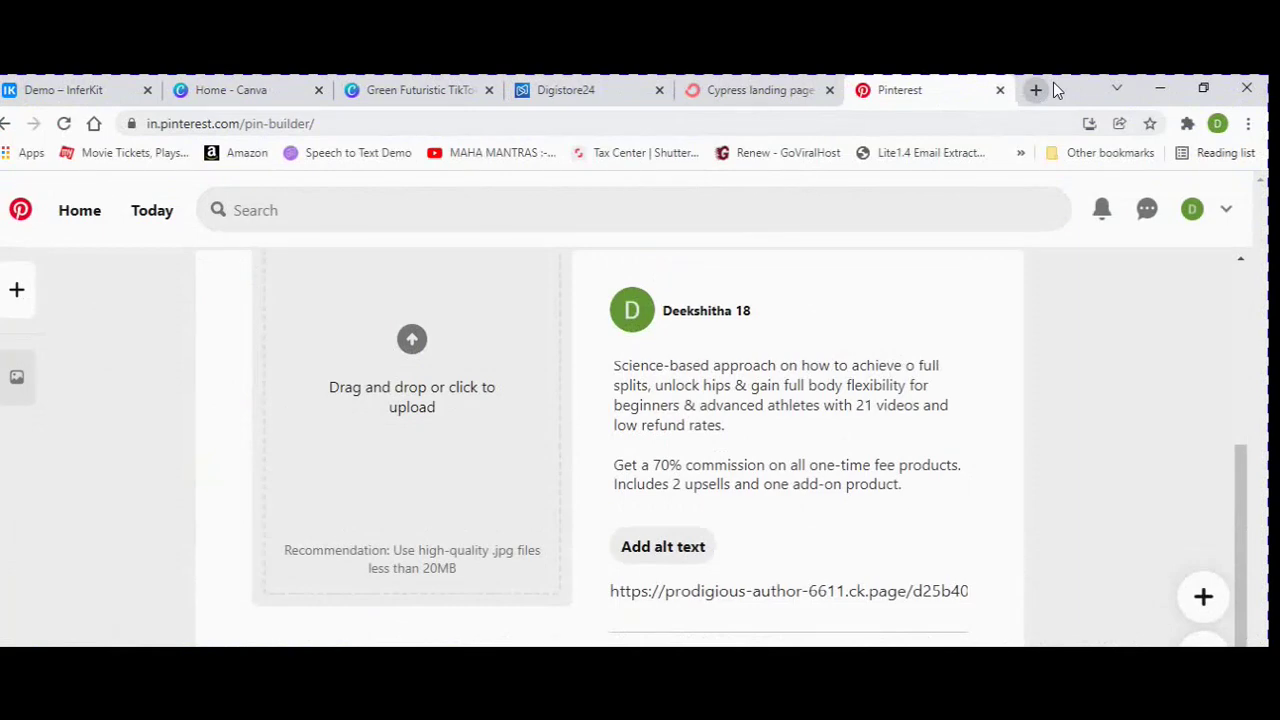
Open the Hyperbolic Stretching product image full-size and save it to disk as 1J2OZQQD.
{"action": "left_click", "coordinate": [568, 92]}
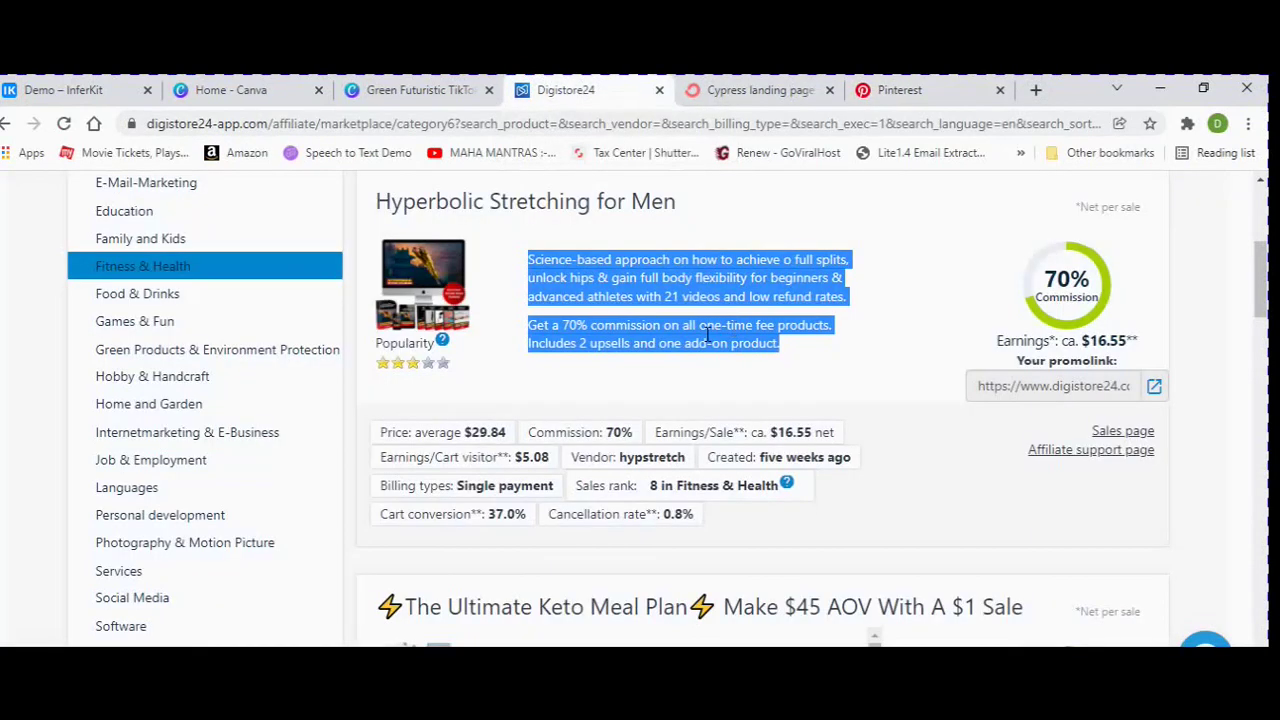
{"action": "left_click", "coordinate": [670, 210]}
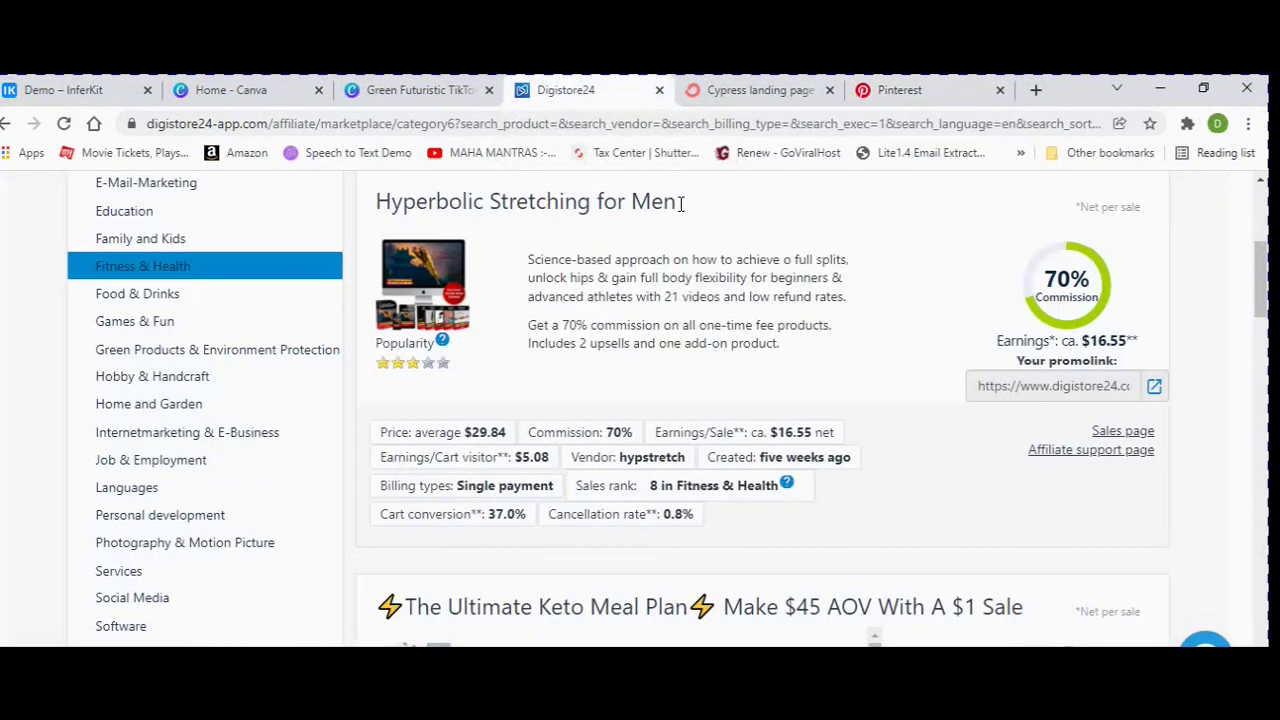
{"action": "right_click", "coordinate": [417, 261]}
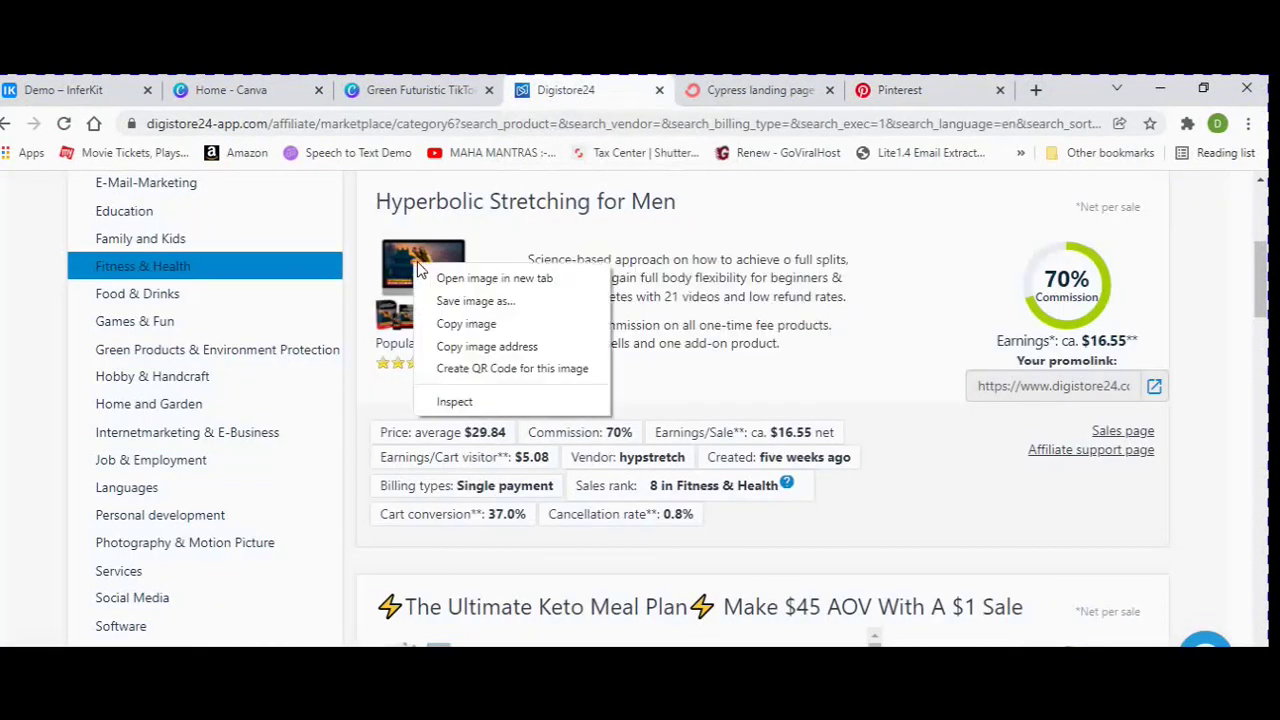
{"action": "left_click", "coordinate": [489, 279]}
{"action": "left_click", "coordinate": [635, 90]}
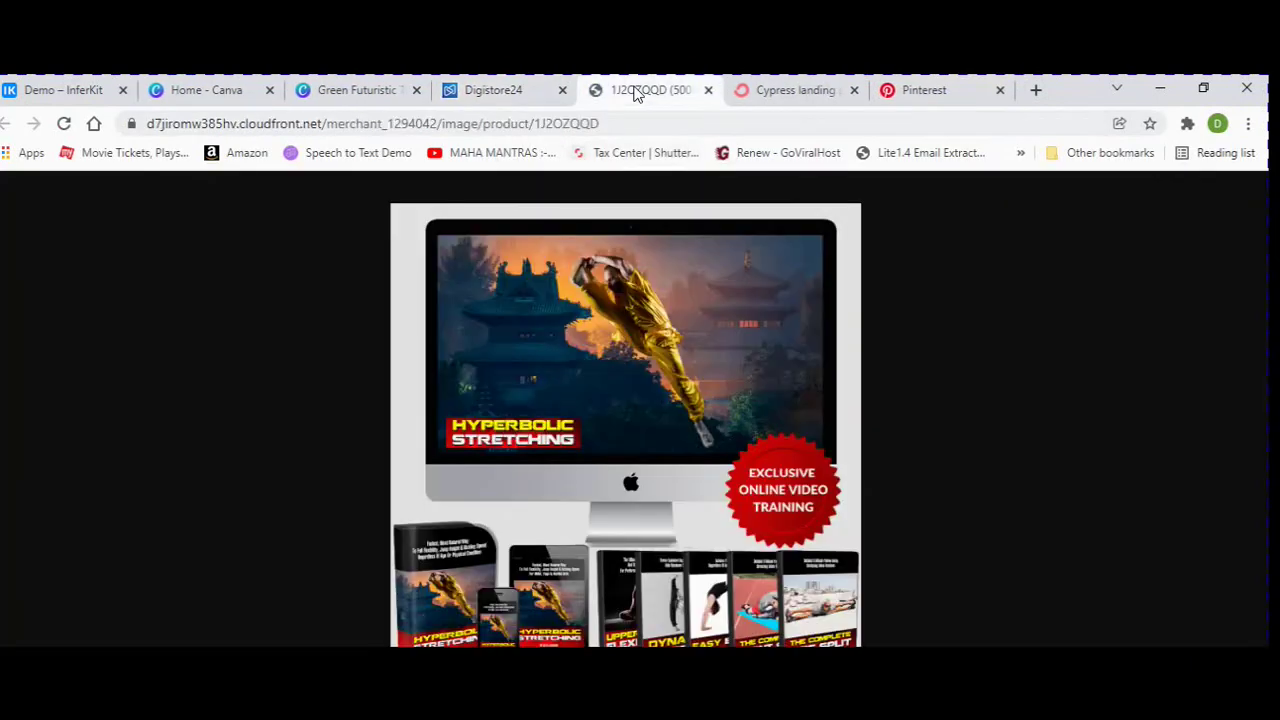
{"action": "right_click", "coordinate": [579, 375]}
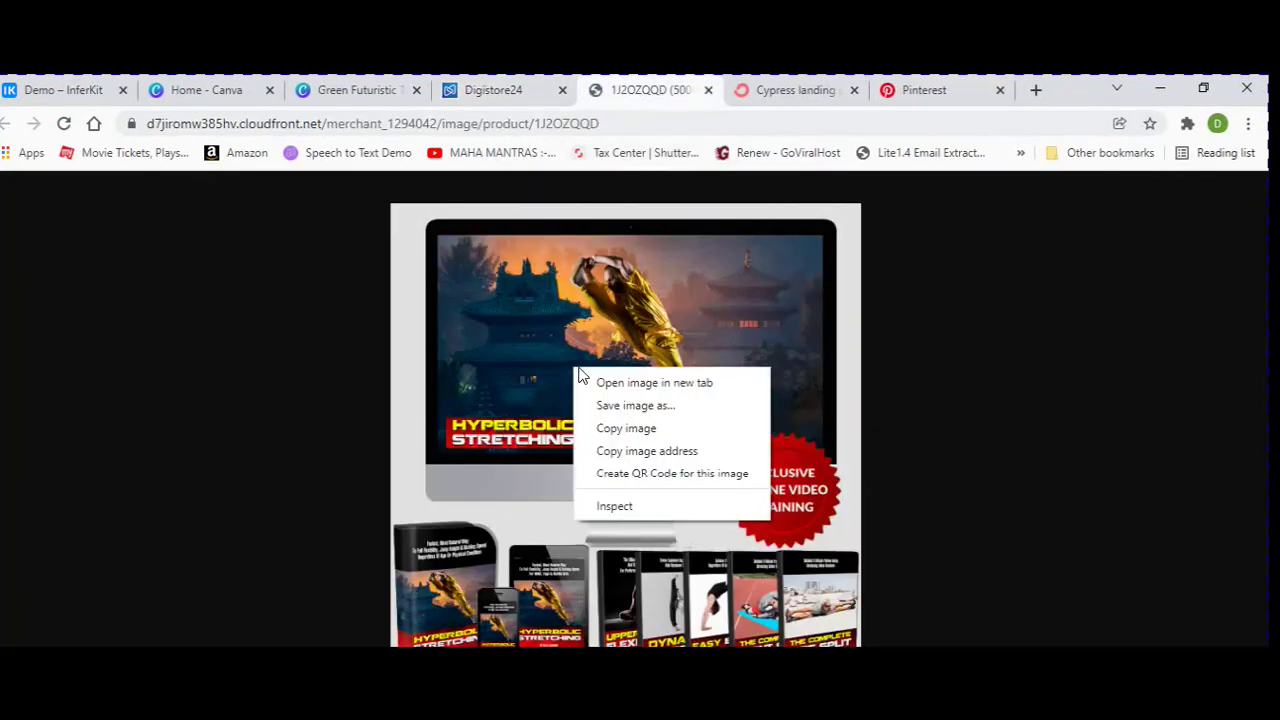
{"action": "left_click", "coordinate": [631, 430]}
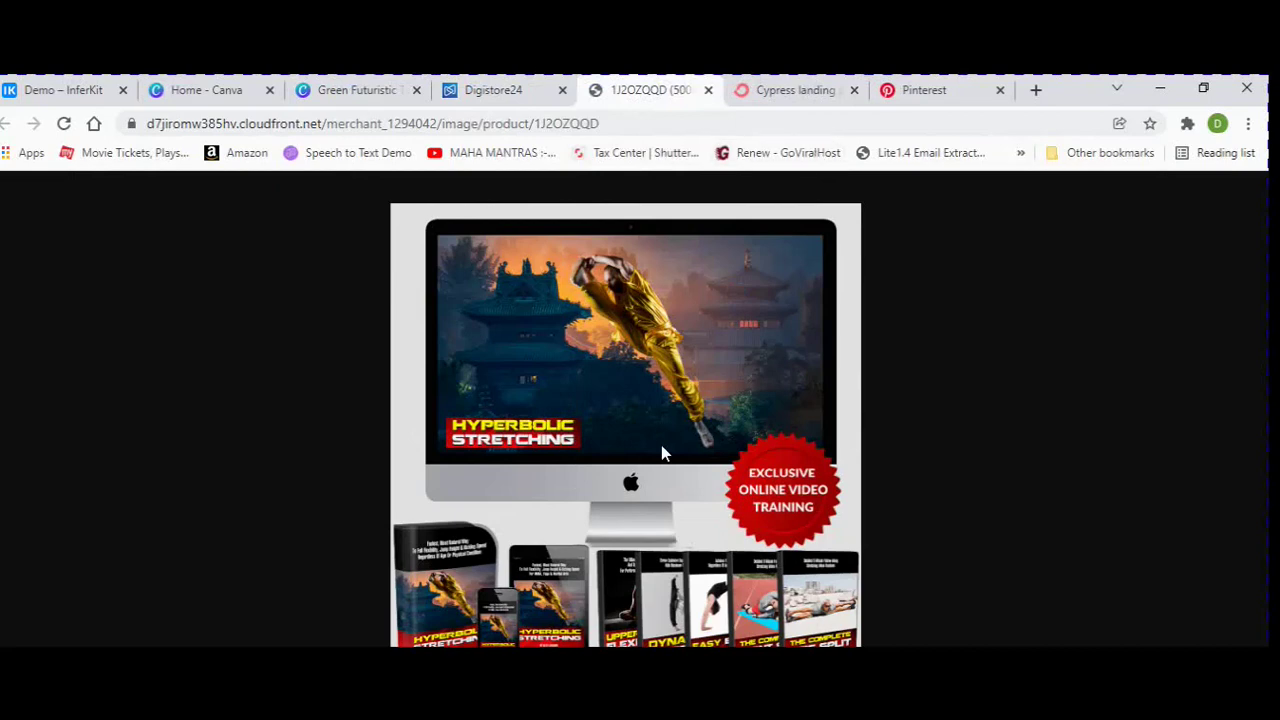
{"action": "right_click", "coordinate": [660, 448]}
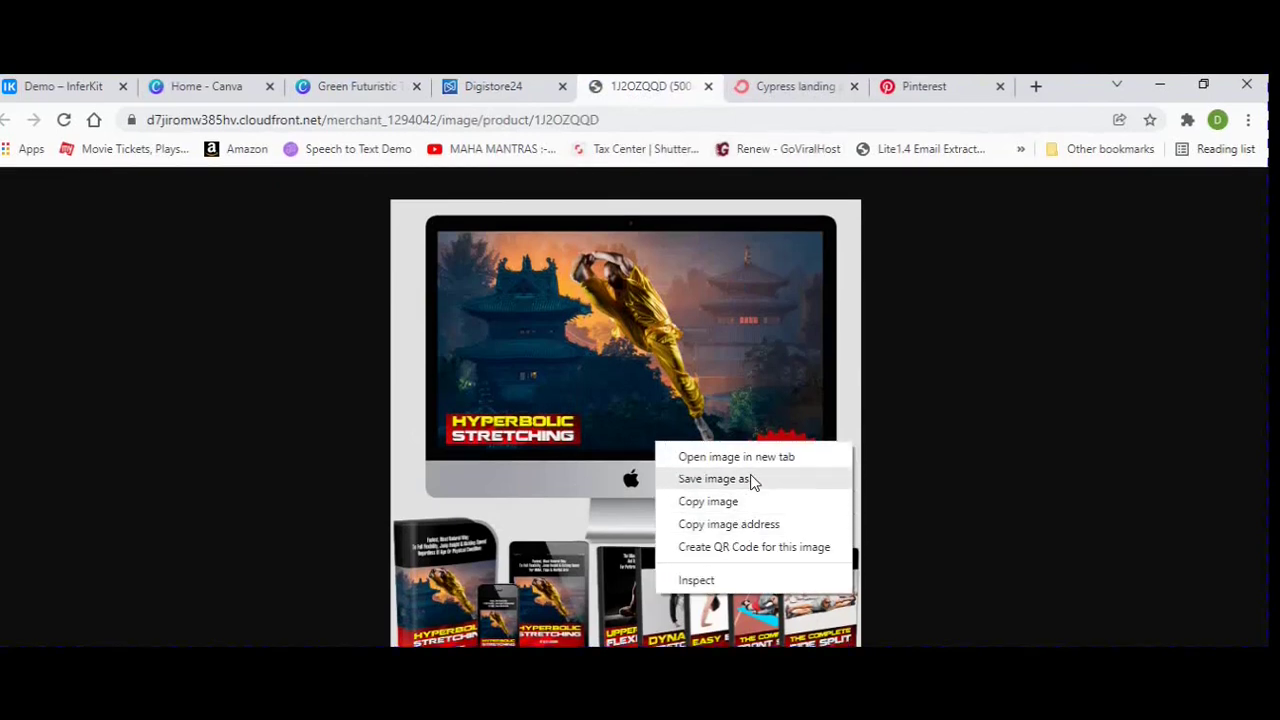
{"action": "left_click", "coordinate": [751, 482]}
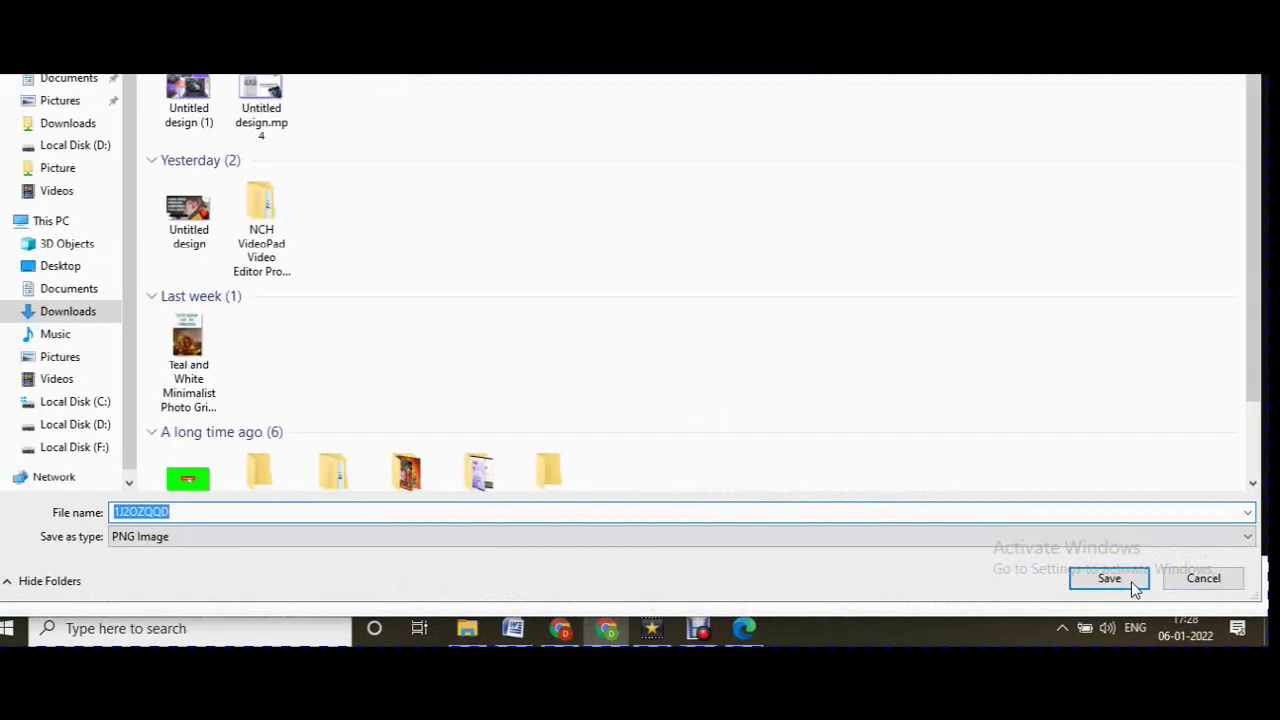
{"action": "left_click", "coordinate": [1135, 585]}
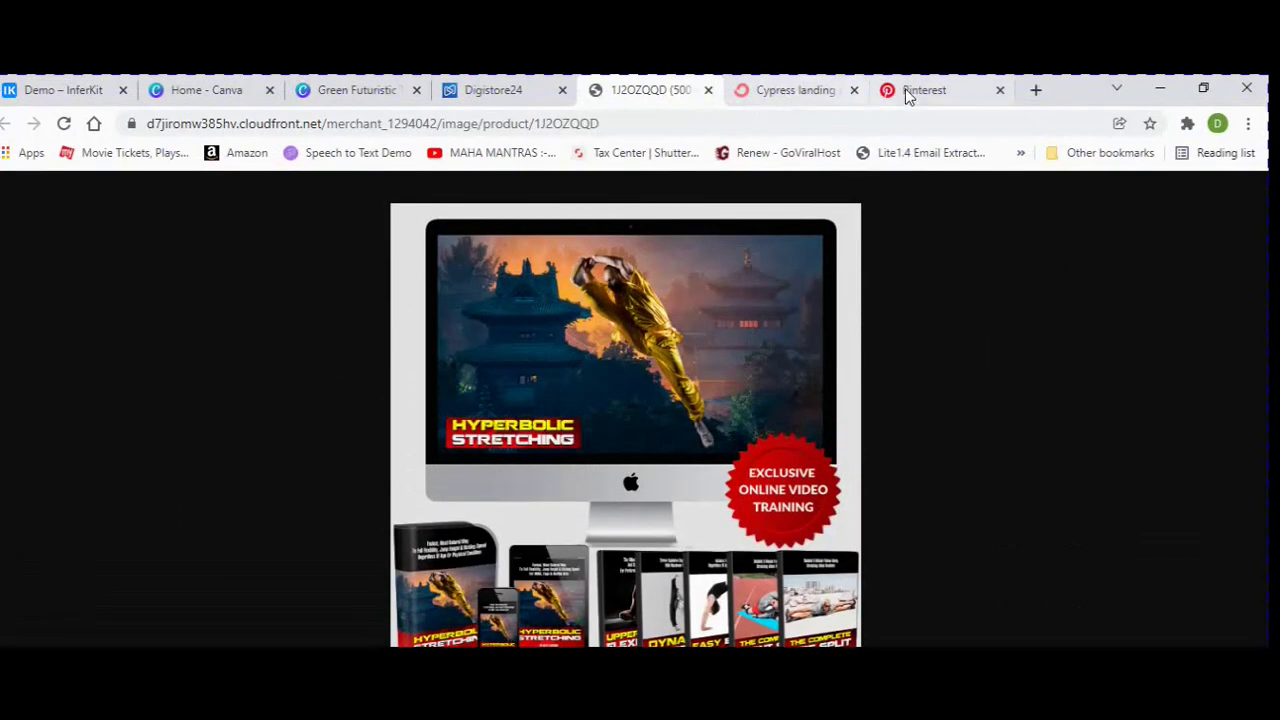
Upload the saved 1J2OZQQD image as the Pinterest pin's picture.
{"action": "left_click", "coordinate": [915, 92]}
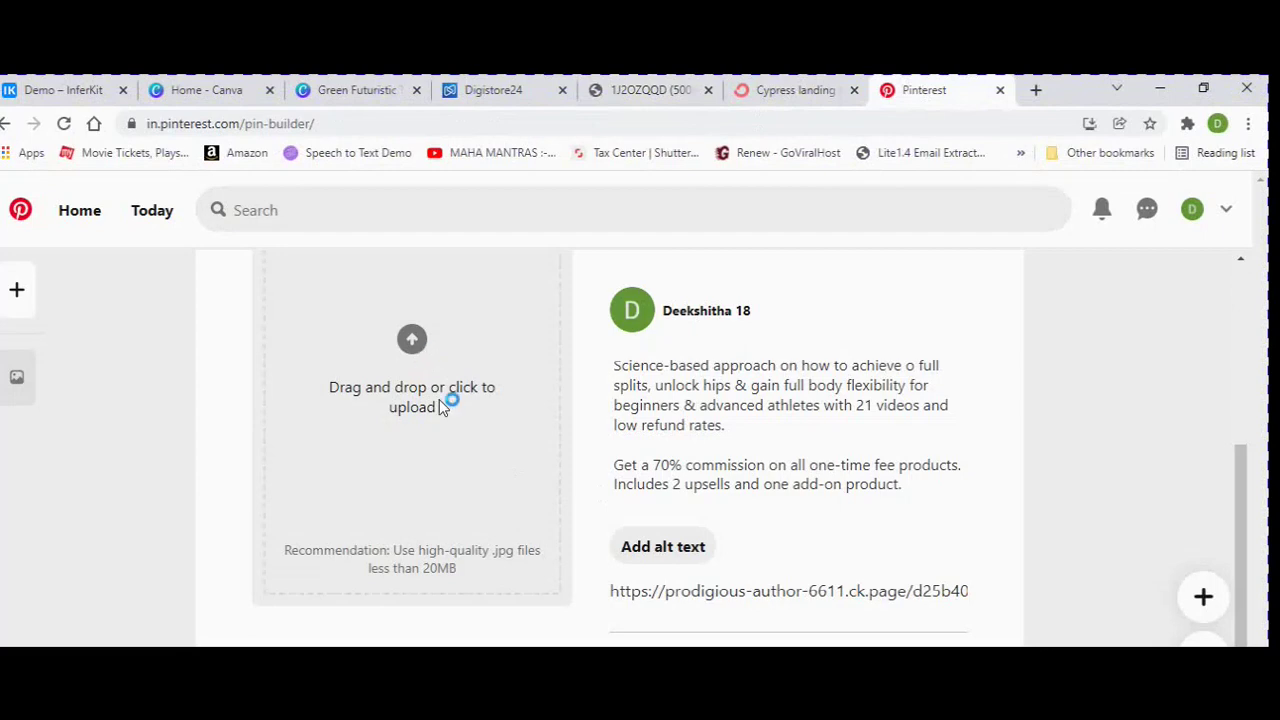
{"action": "left_click", "coordinate": [420, 530]}
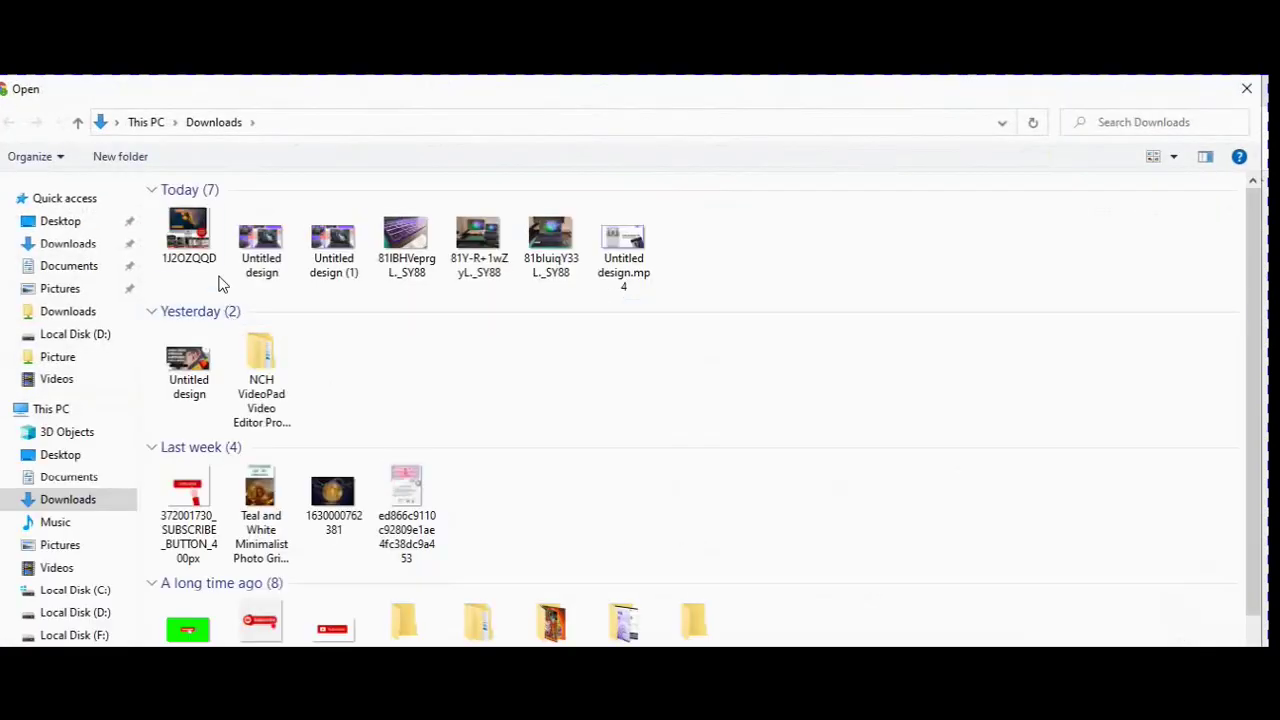
{"action": "left_click", "coordinate": [215, 262]}
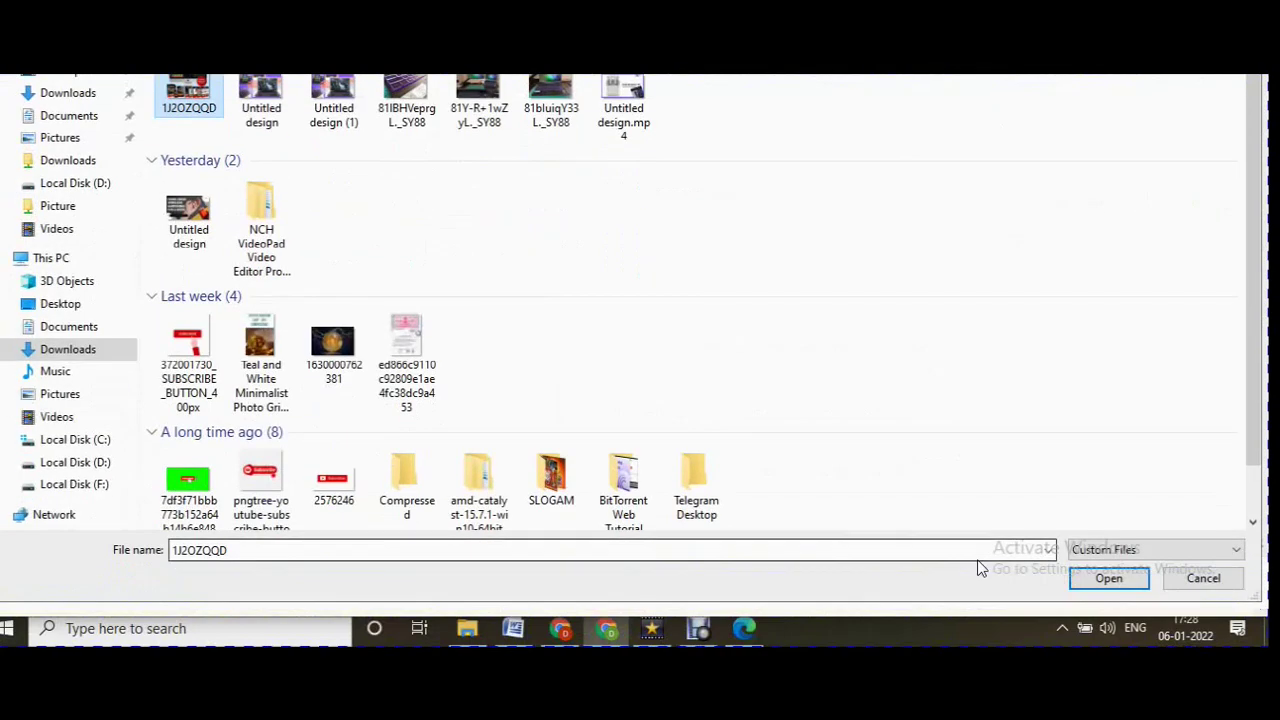
{"action": "left_click", "coordinate": [1106, 577]}
{"action": "scroll", "coordinate": [832, 412], "scroll_direction": "up", "scroll_amount": 3}
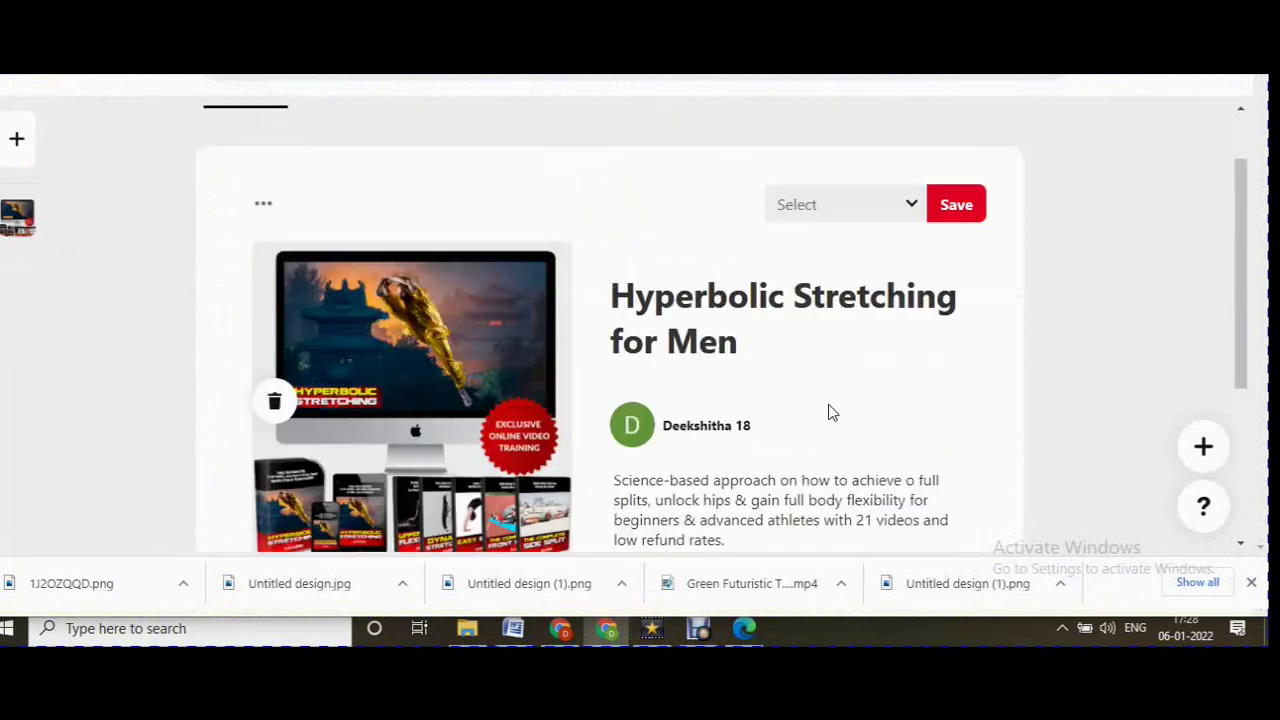
{"action": "scroll", "coordinate": [832, 412], "scroll_direction": "down", "scroll_amount": 3}
{"action": "scroll", "coordinate": [832, 412], "scroll_direction": "up", "scroll_amount": 1}
Search the pin's board list for 'Affliate'.
{"action": "scroll", "coordinate": [832, 412], "scroll_direction": "up", "scroll_amount": 2}
{"action": "left_click", "coordinate": [970, 222]}
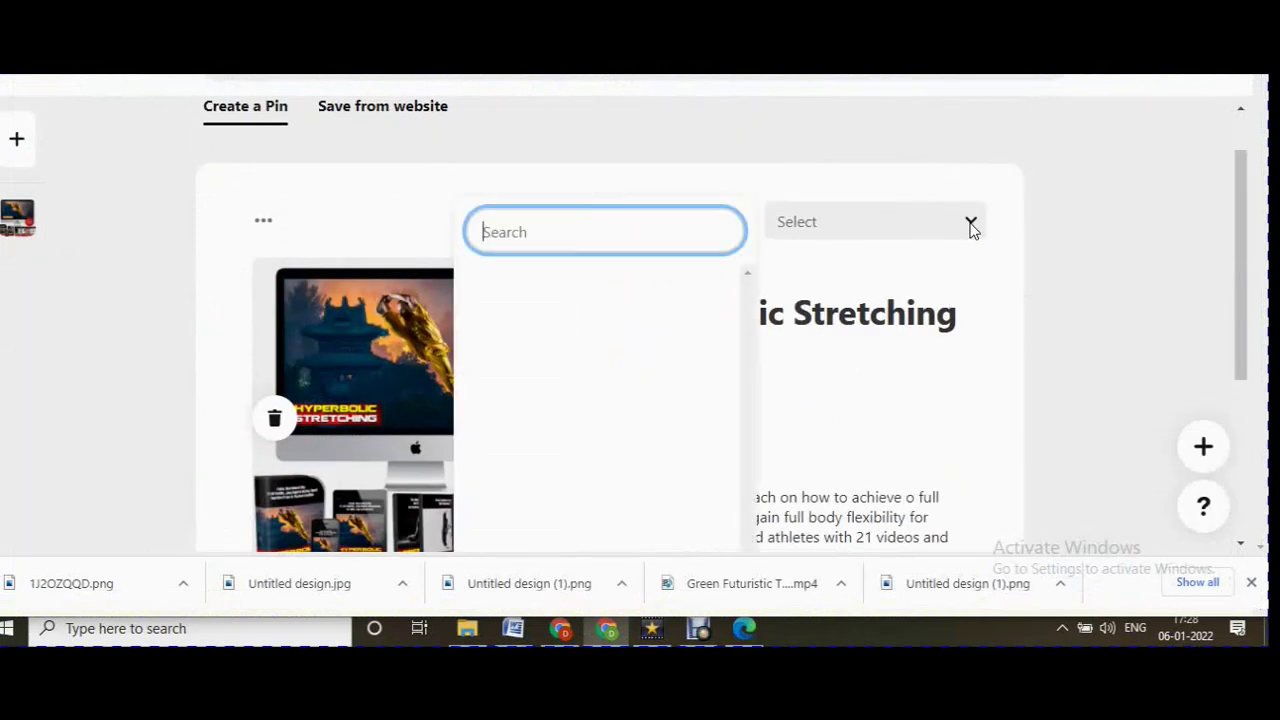
{"action": "type", "text": "a"}
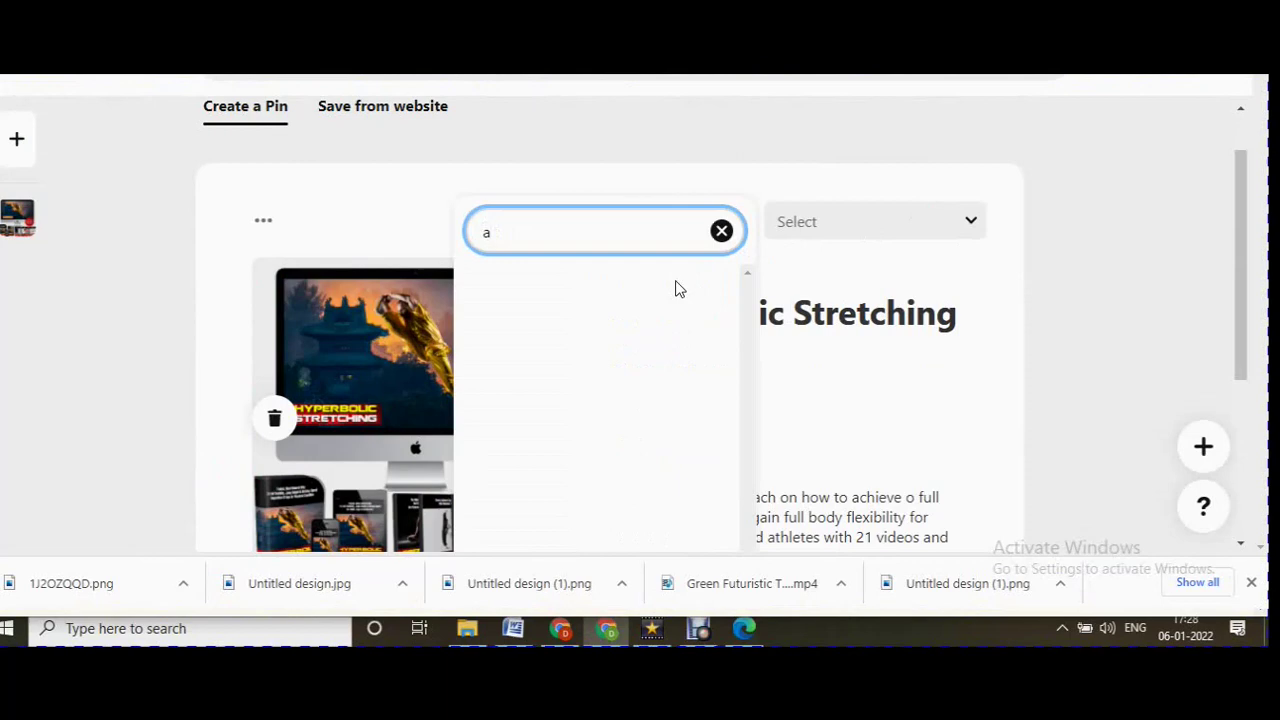
{"action": "key", "text": "BackSpace"}
{"action": "type", "text": "Affliate"}
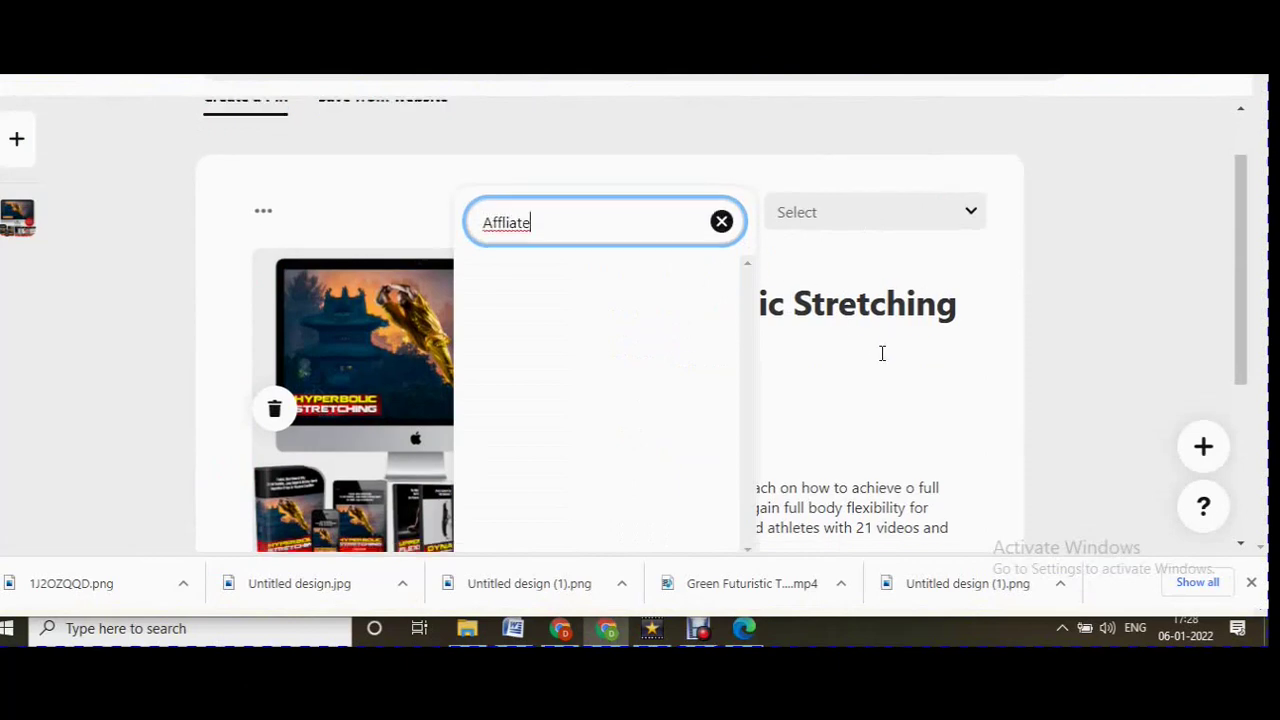
Create a public board named Affliate, toggling Keep this board secret on and back off.
{"action": "scroll", "coordinate": [883, 354], "scroll_direction": "down", "scroll_amount": 2}
{"action": "left_click", "coordinate": [492, 410]}
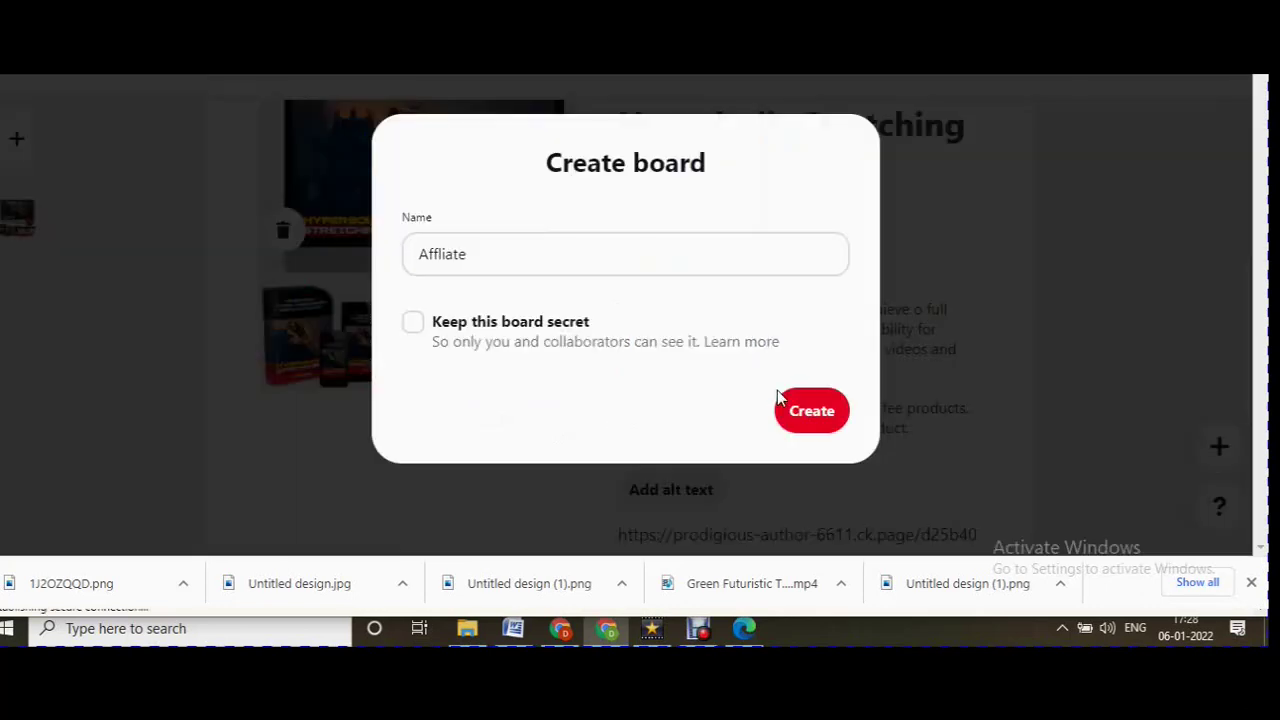
{"action": "left_click", "coordinate": [826, 424]}
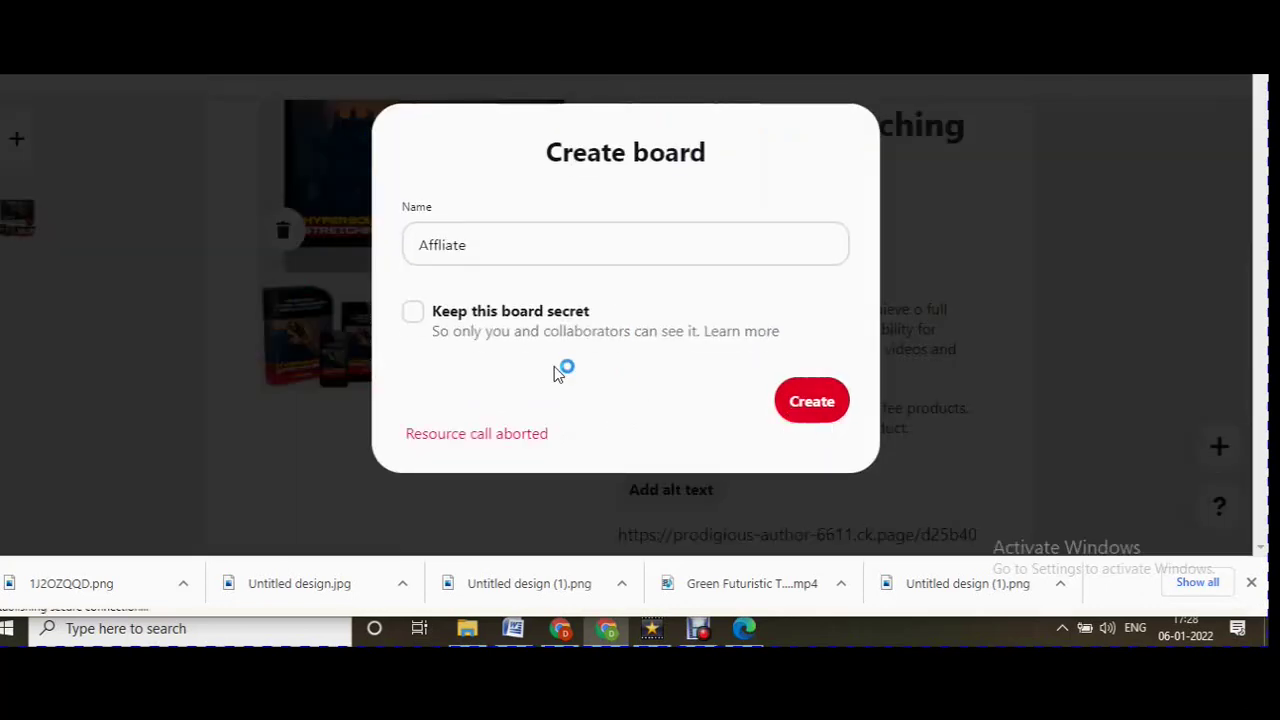
{"action": "left_click", "coordinate": [436, 318]}
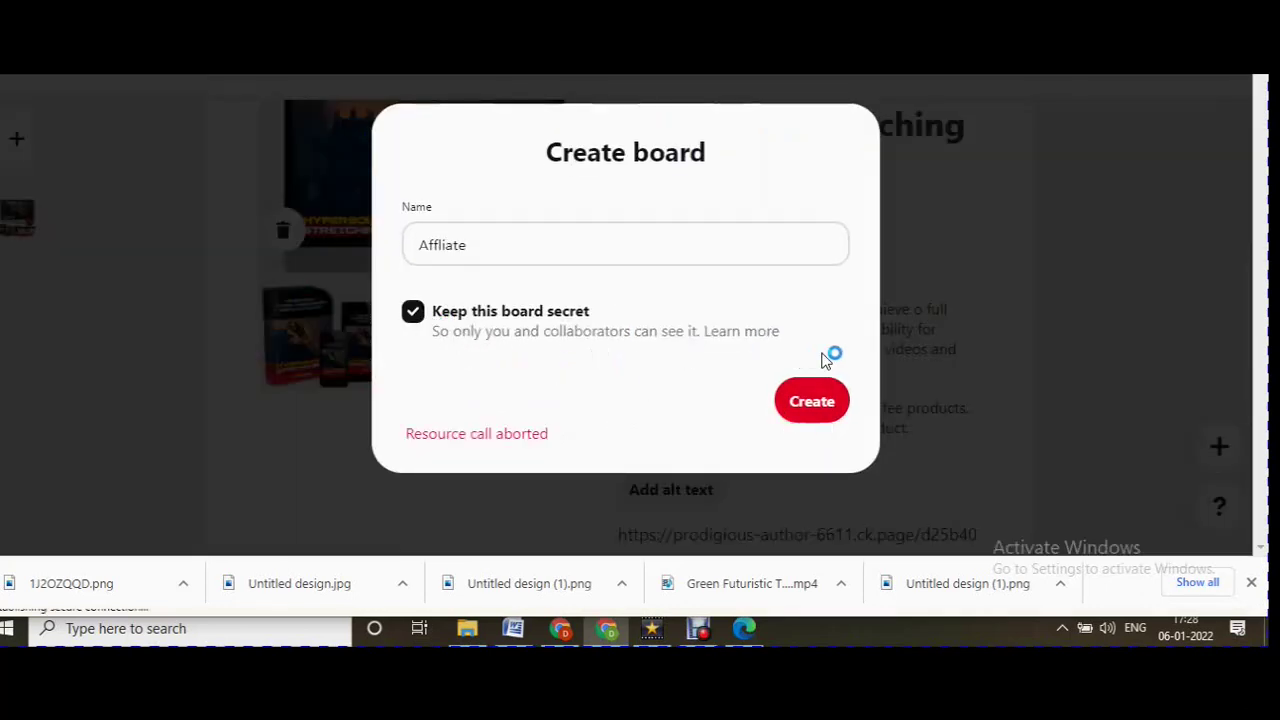
{"action": "left_click", "coordinate": [412, 311]}
{"action": "left_click", "coordinate": [824, 405]}
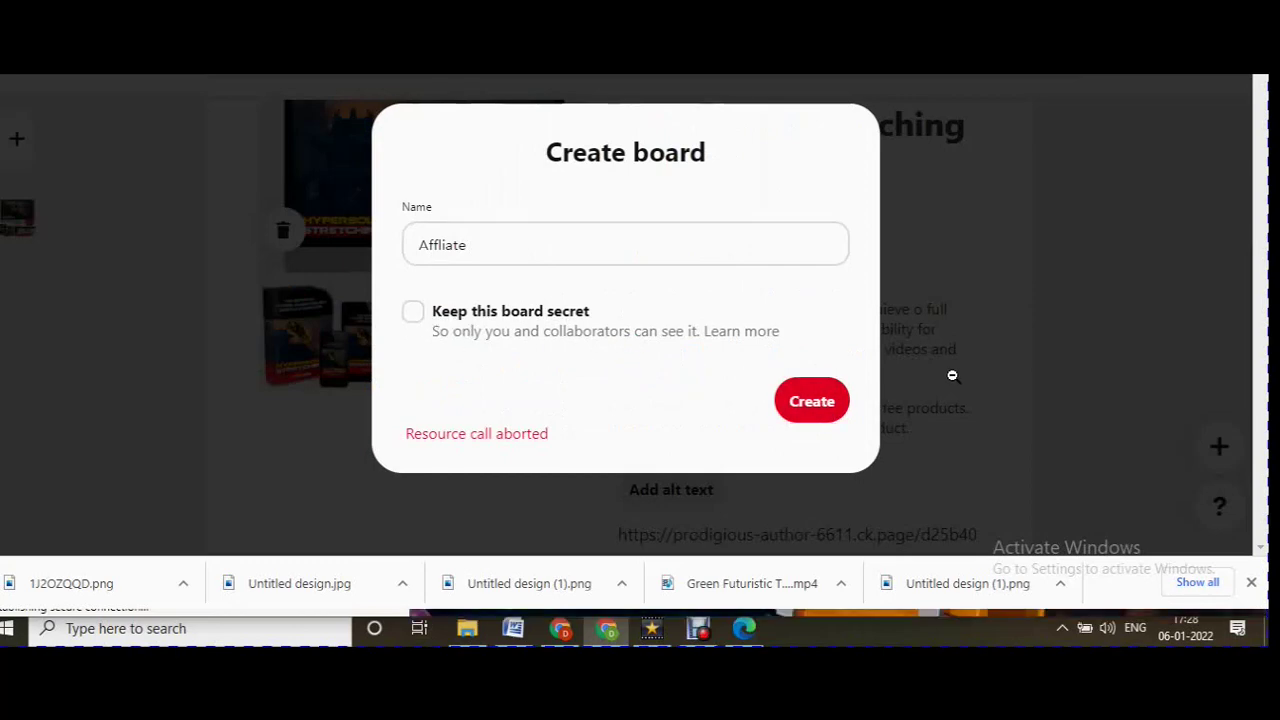
{"action": "scroll", "coordinate": [900, 420], "scroll_direction": "down", "scroll_amount": 3}
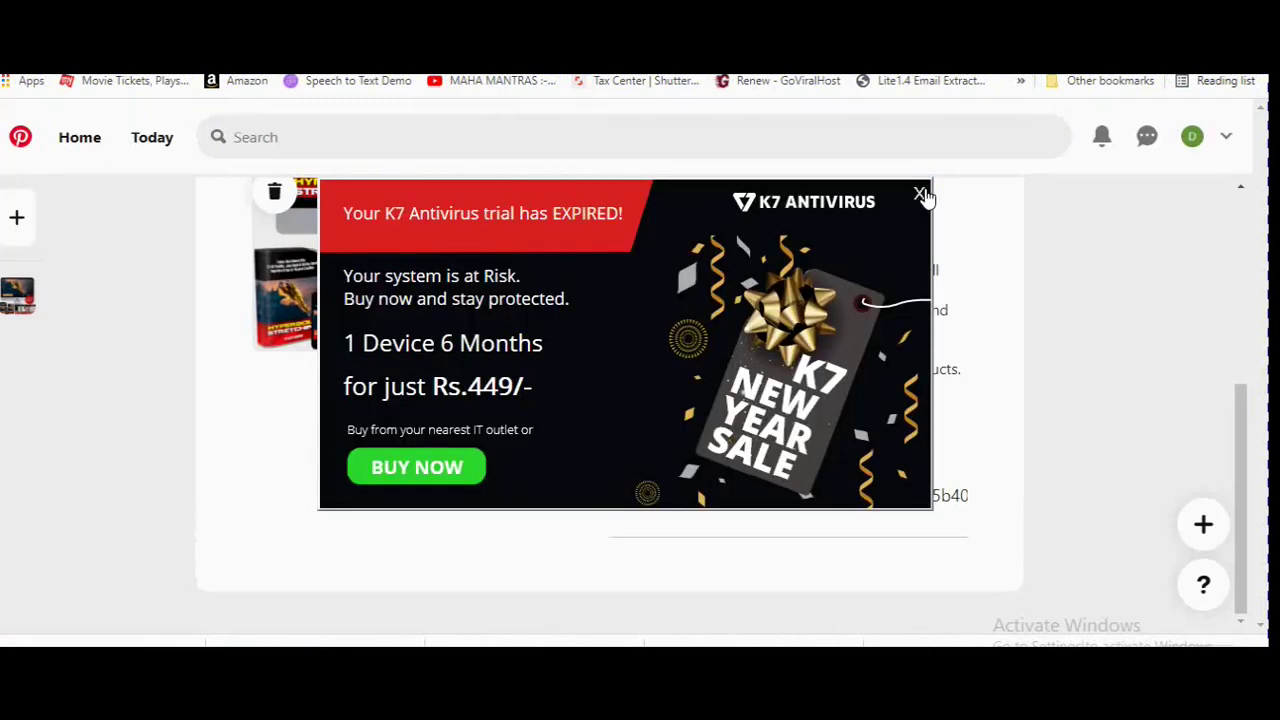
Close the K7 antivirus ad and delete the empty line after the pin's destination link.
{"action": "left_click", "coordinate": [920, 194]}
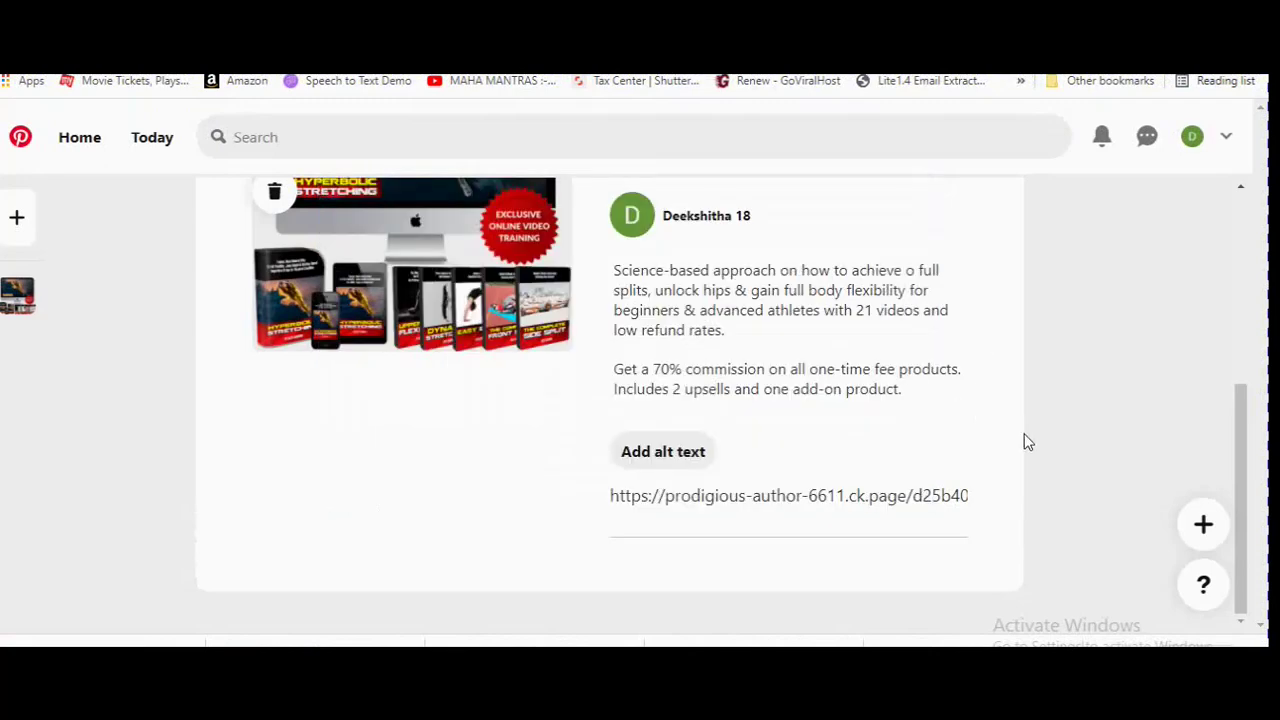
{"action": "left_click", "coordinate": [953, 525]}
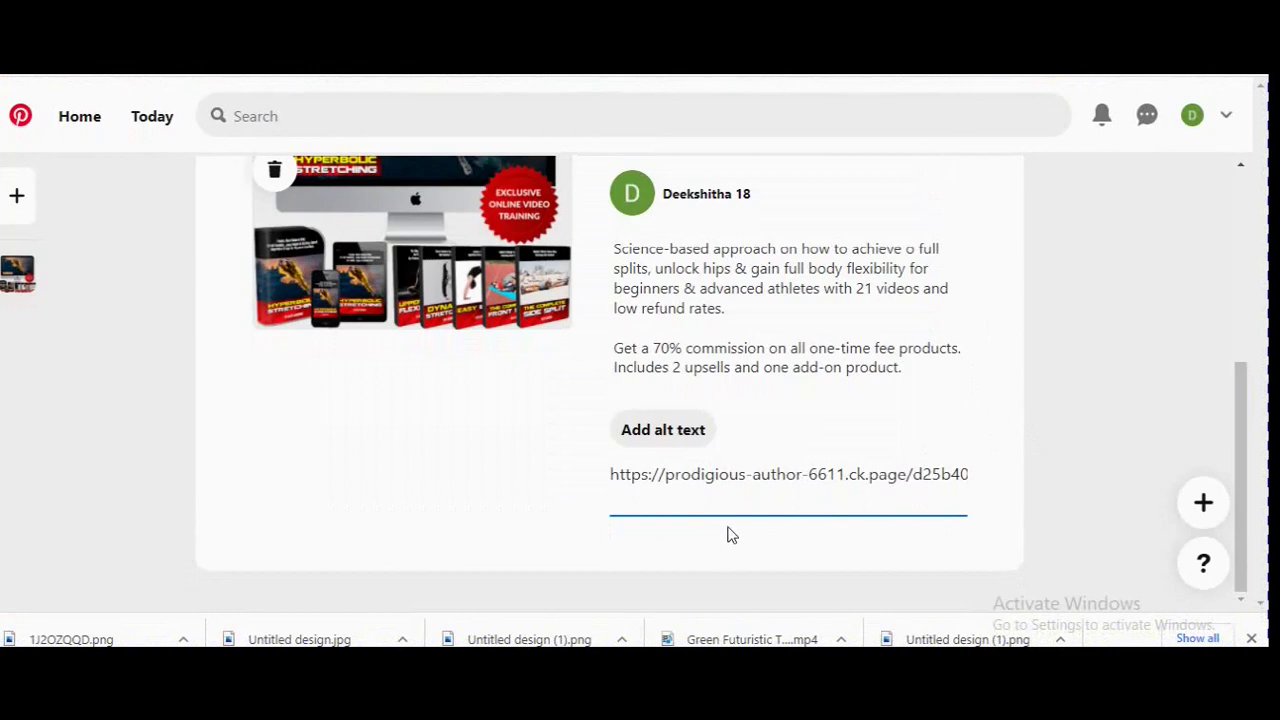
{"action": "key", "text": "BackSpace"}
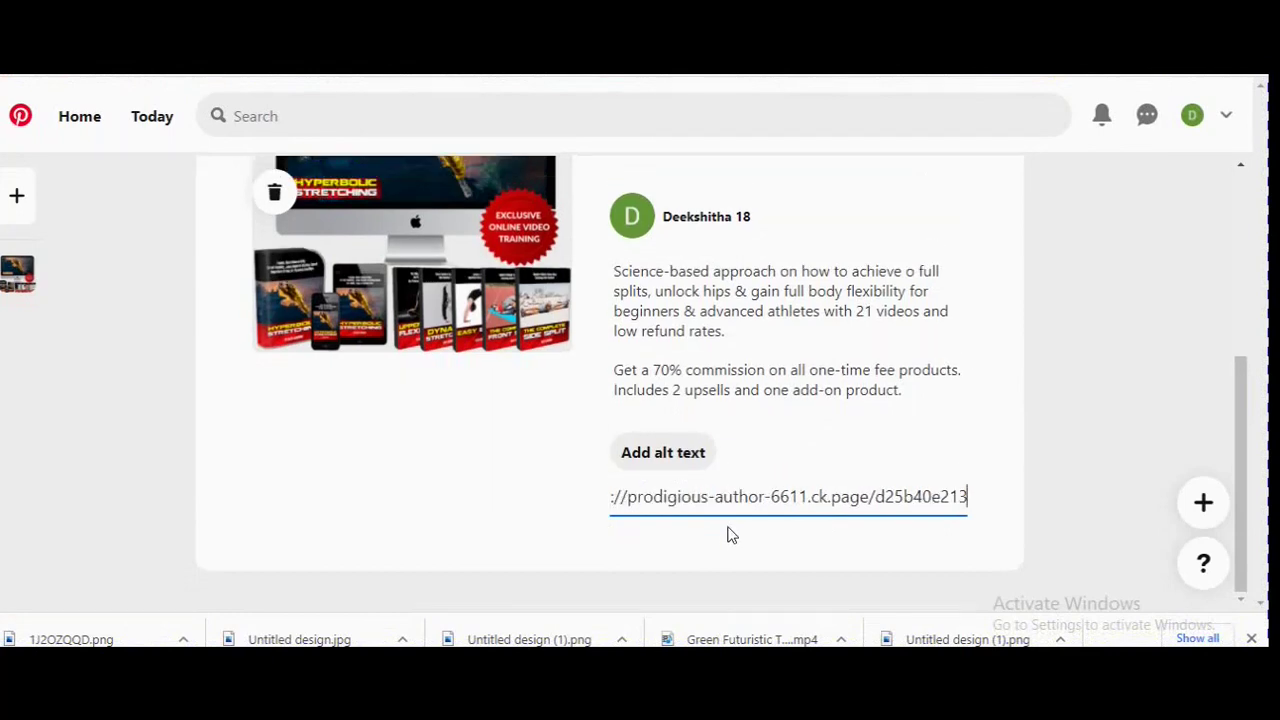
{"action": "scroll", "coordinate": [809, 455], "scroll_direction": "up", "scroll_amount": 1}
{"action": "scroll", "coordinate": [809, 455], "scroll_direction": "up", "scroll_amount": 5}
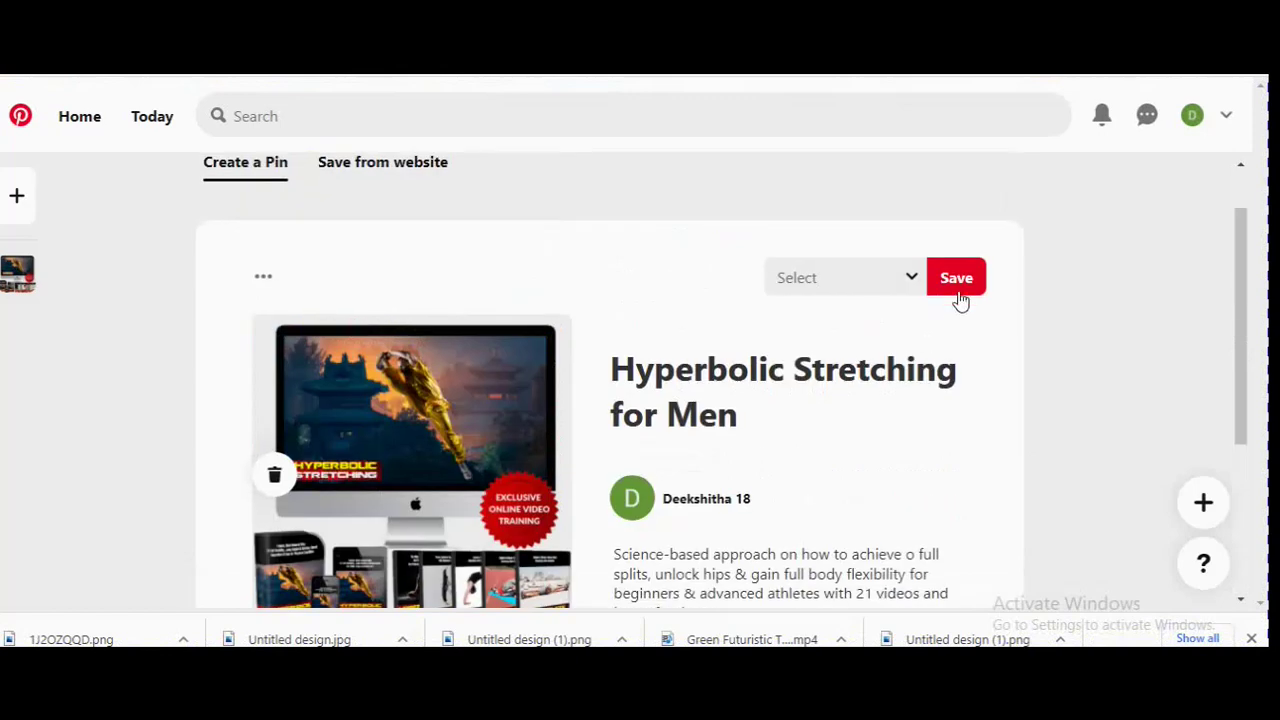
Try creating the board 'EARN $10 EVERYDAY FROM HOME' from the name suggestions, then close the failed form.
{"action": "left_click", "coordinate": [910, 282]}
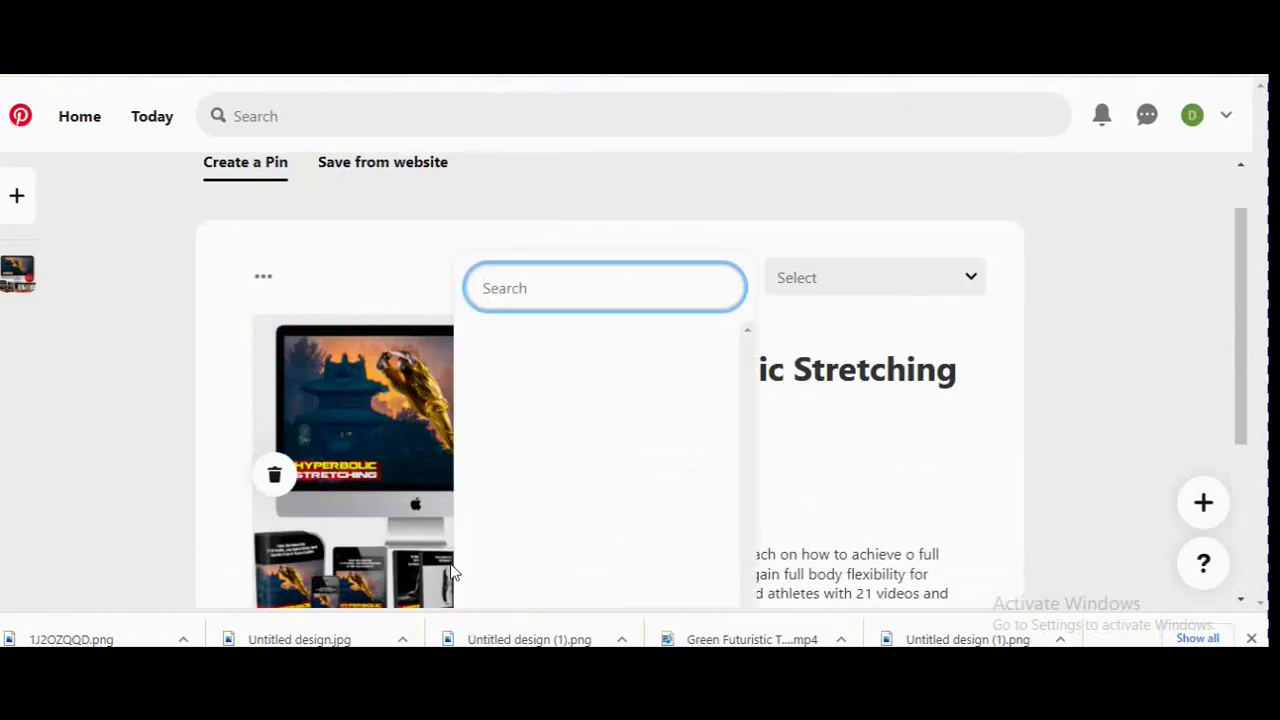
{"action": "scroll", "coordinate": [503, 560], "scroll_direction": "down", "scroll_amount": 2}
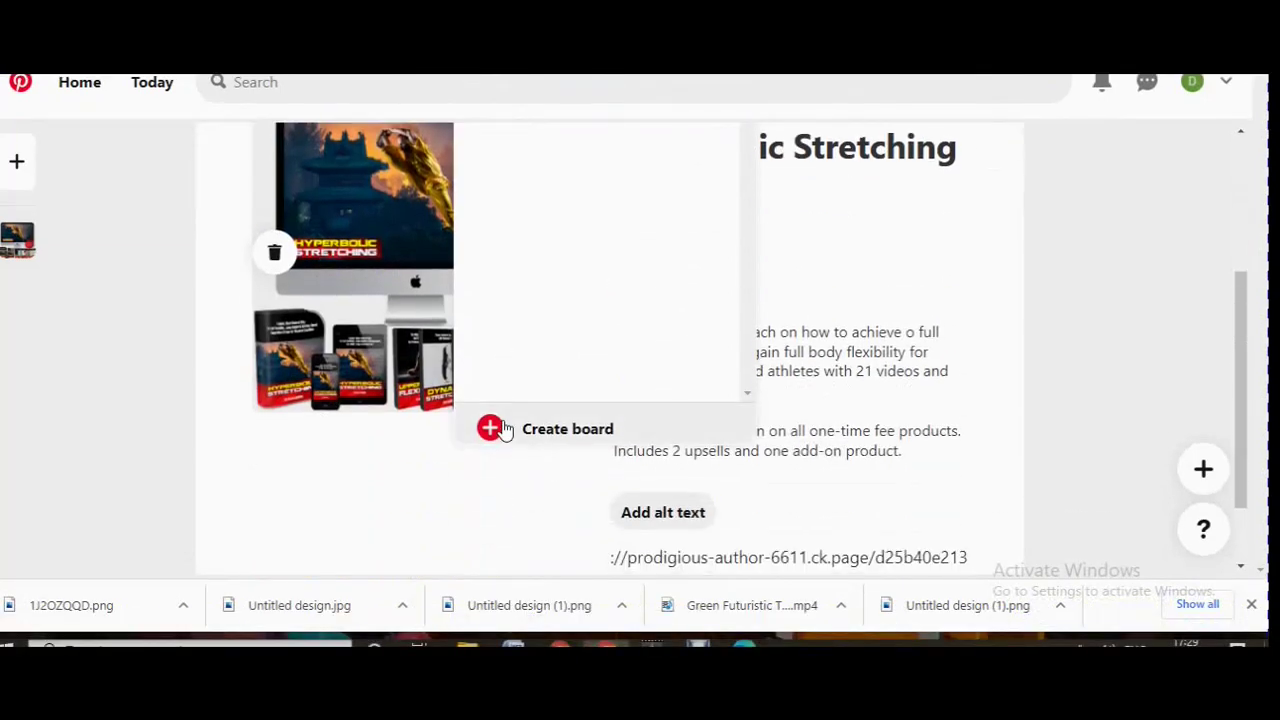
{"action": "left_click", "coordinate": [503, 429]}
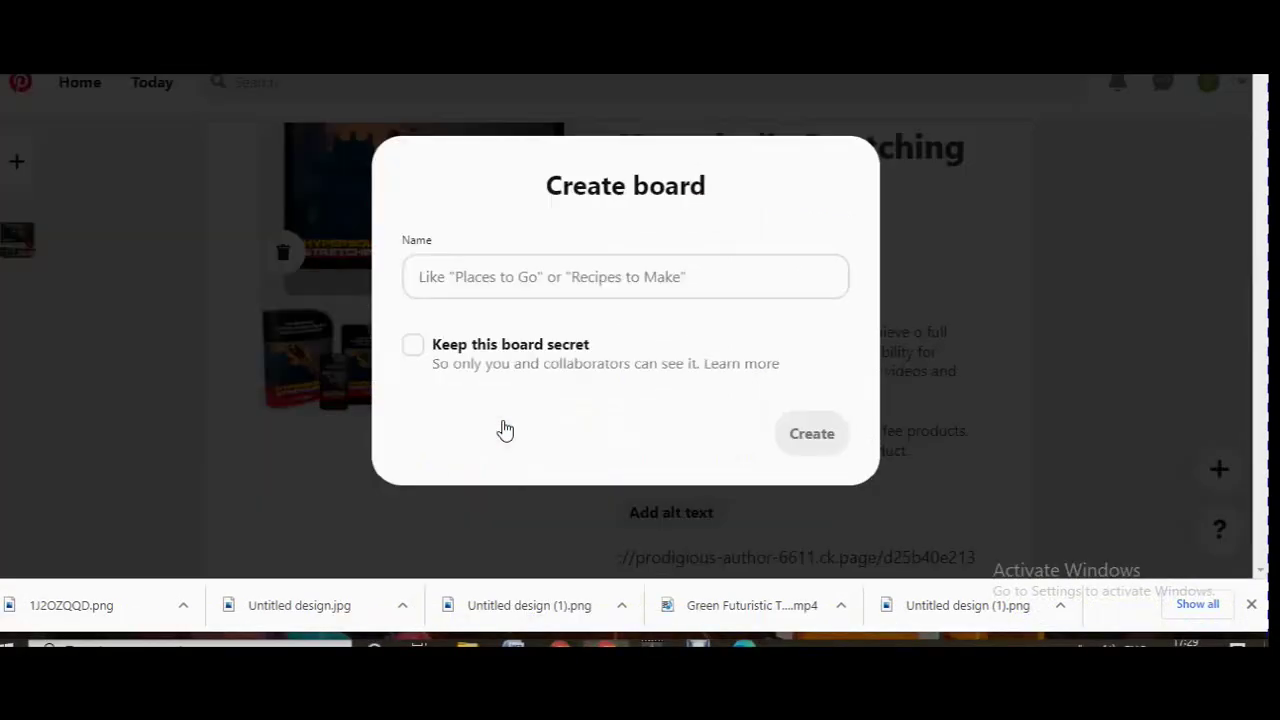
{"action": "left_click", "coordinate": [549, 272]}
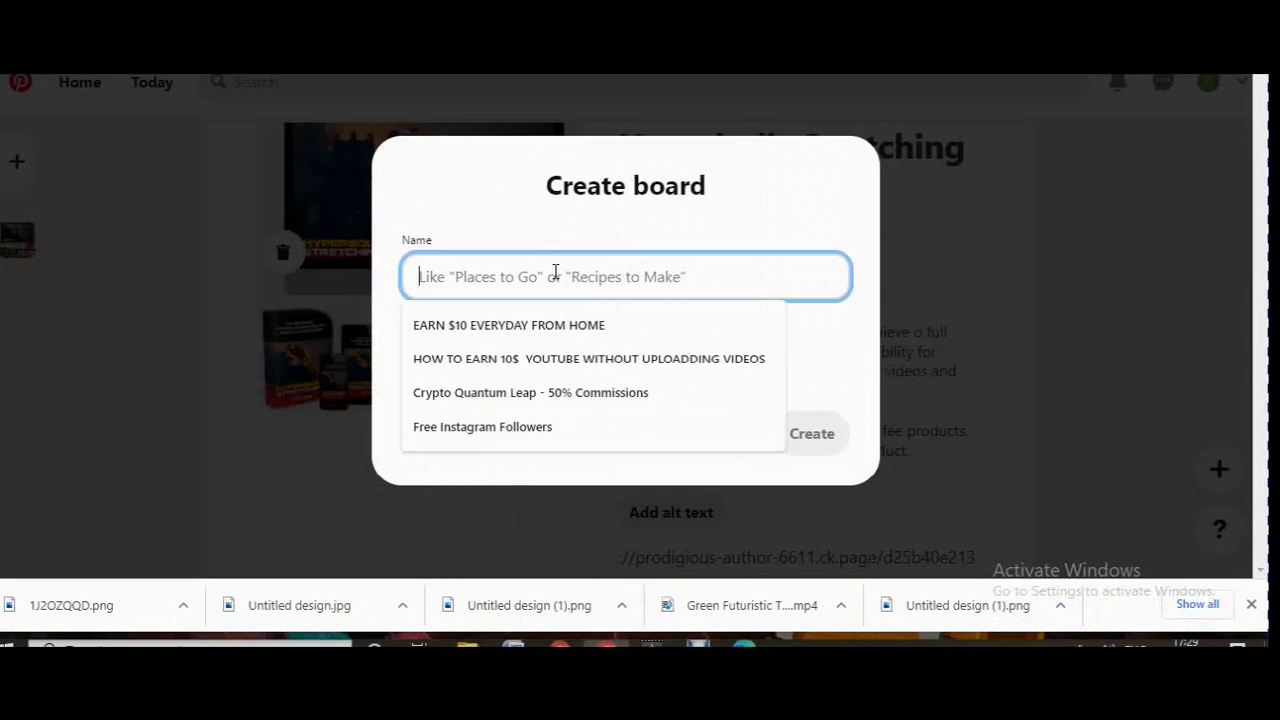
{"action": "left_click", "coordinate": [561, 325]}
{"action": "left_click", "coordinate": [837, 440]}
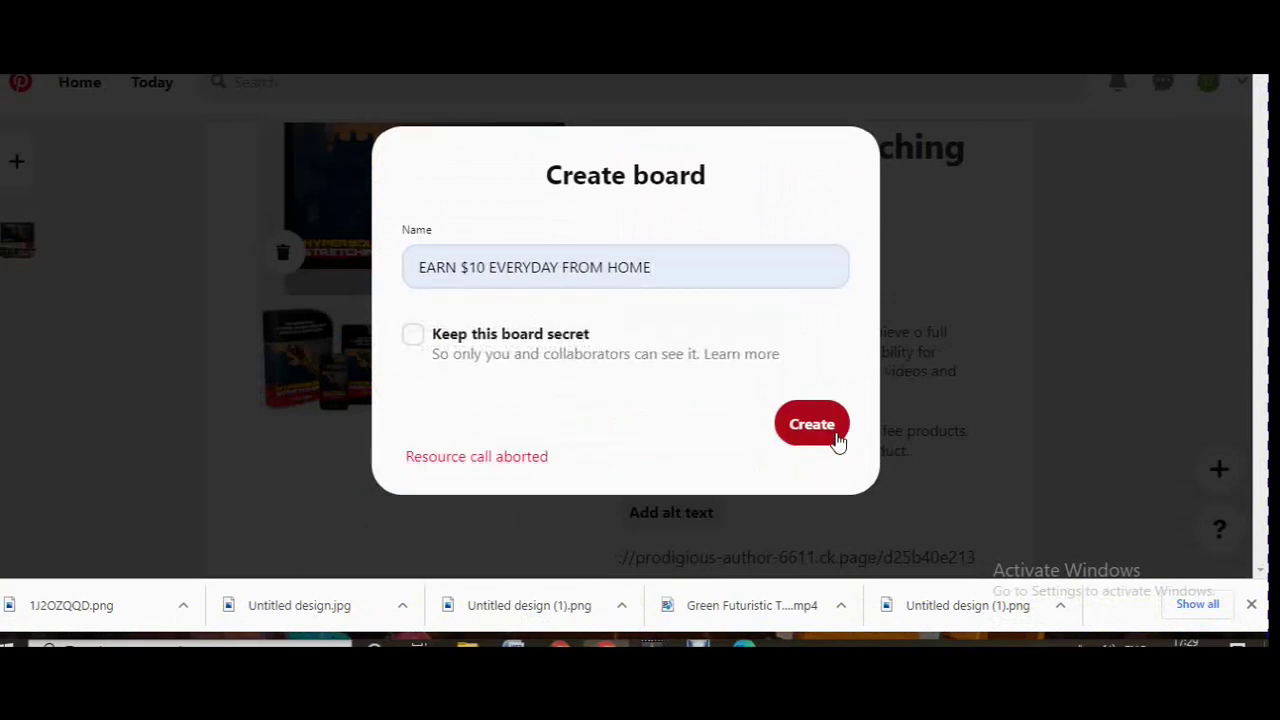
{"action": "left_click", "coordinate": [928, 333]}
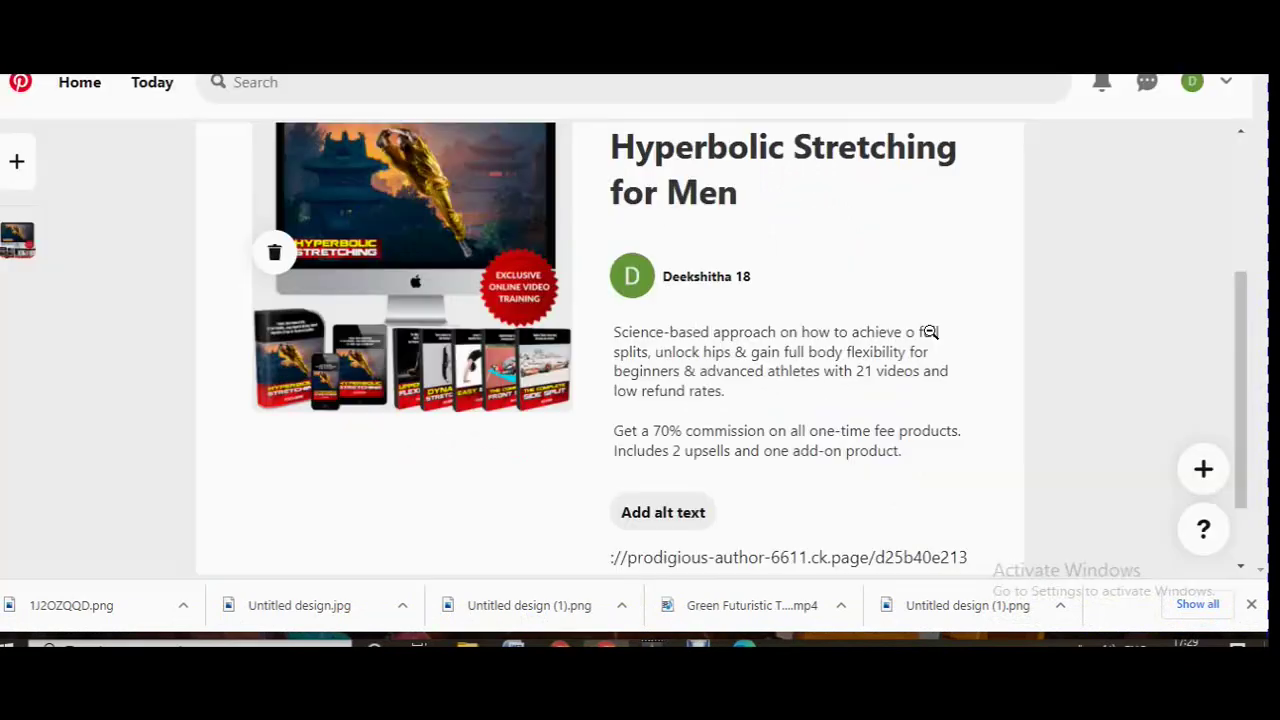
{"action": "scroll", "coordinate": [779, 414], "scroll_direction": "up", "scroll_amount": 2}
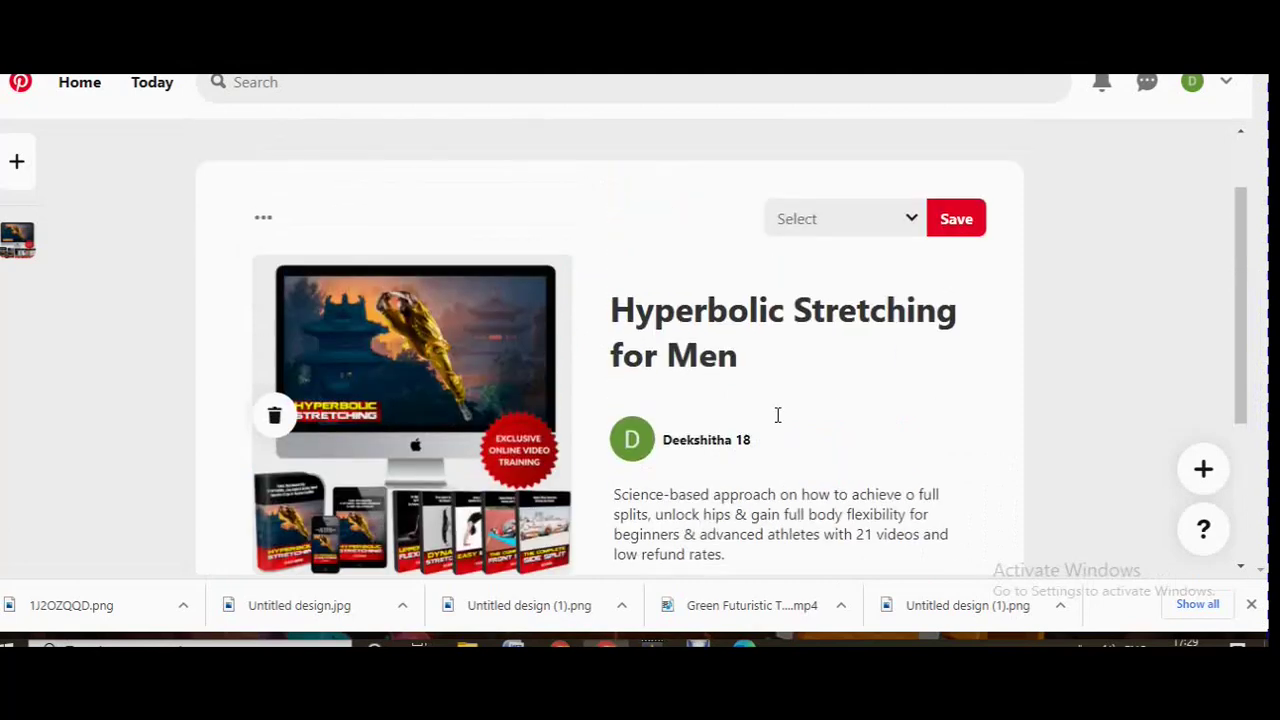
{"action": "left_click", "coordinate": [966, 224]}
Duplicate the pin and create a board for it named 'Free Instagram Followers1'.
{"action": "left_click", "coordinate": [272, 224]}
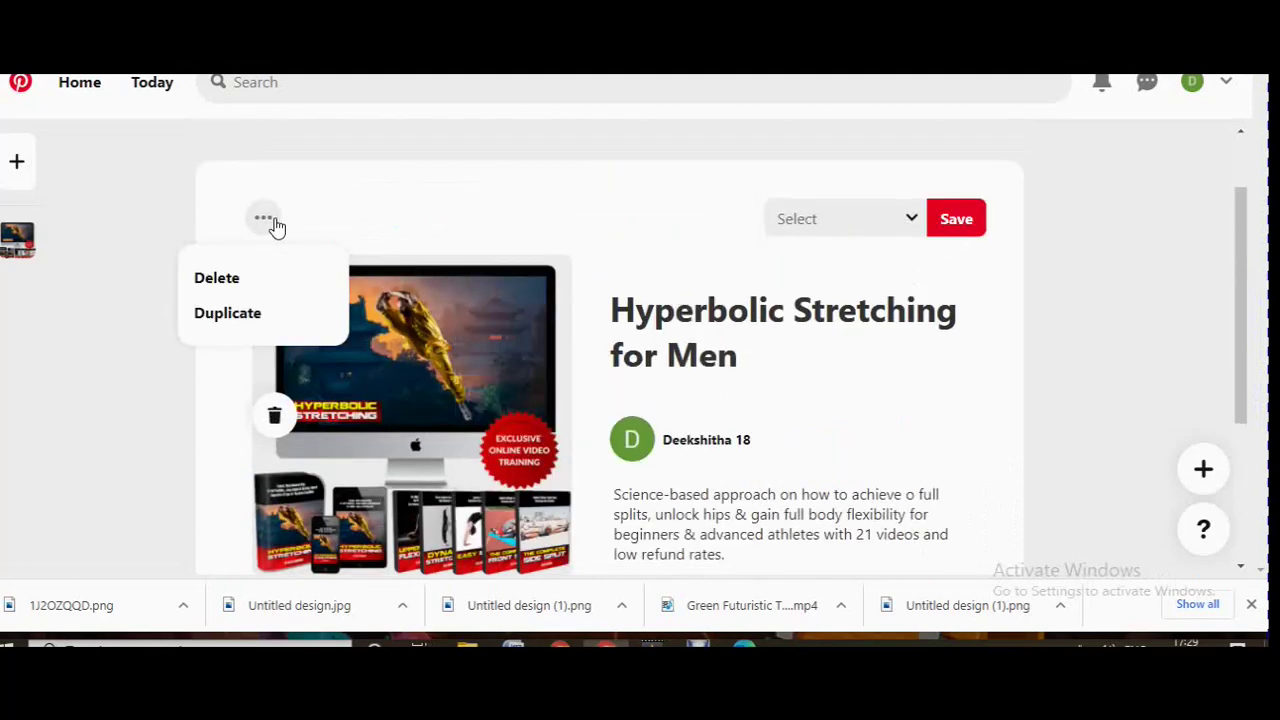
{"action": "left_click", "coordinate": [217, 313]}
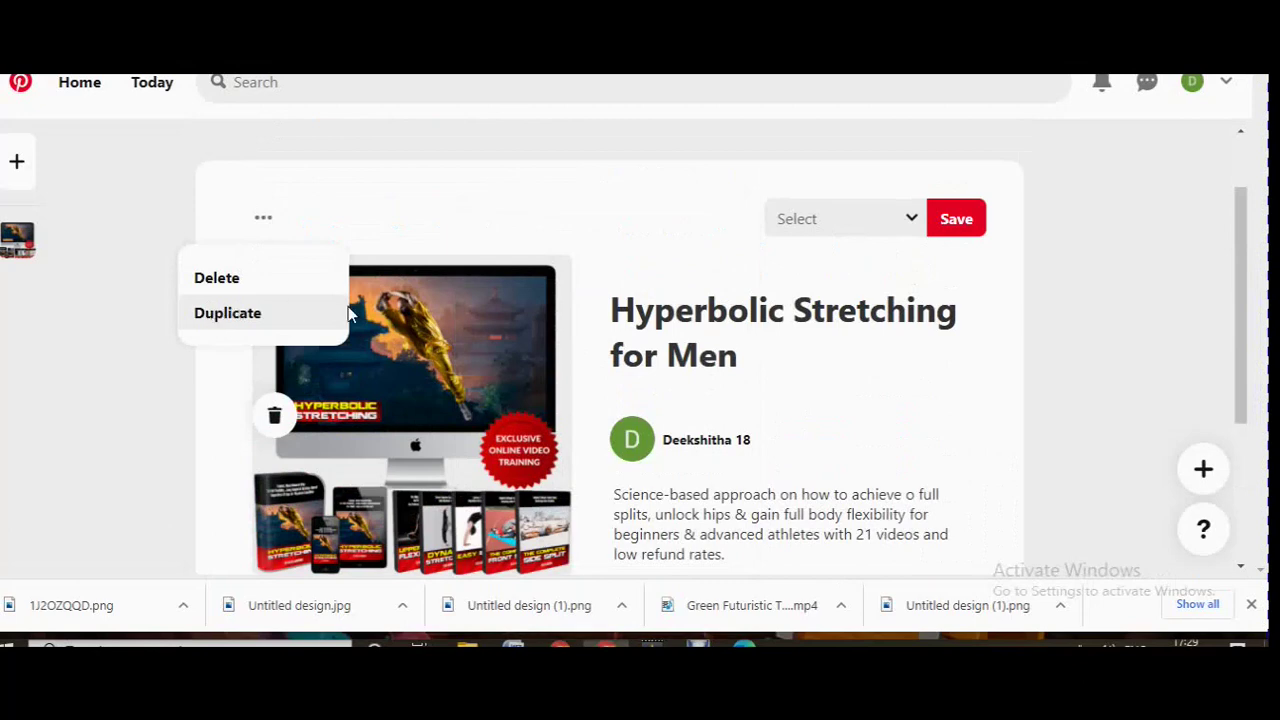
{"action": "left_click", "coordinate": [972, 193]}
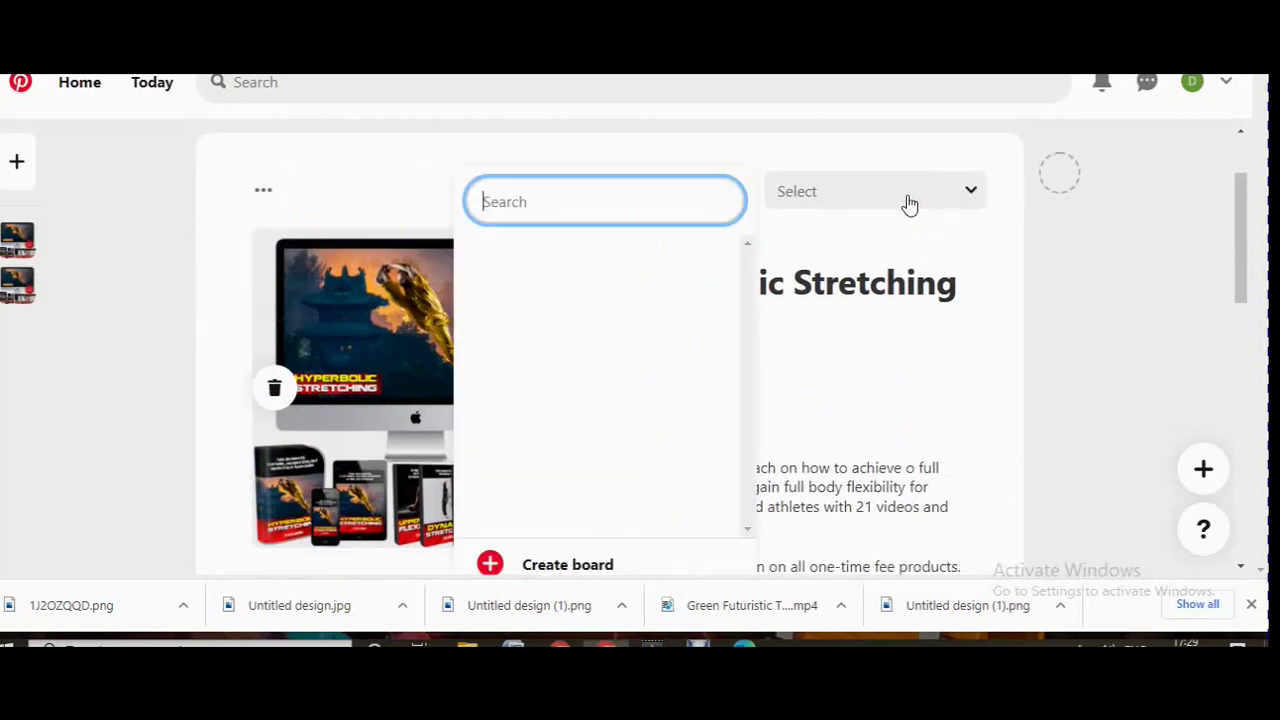
{"action": "left_click", "coordinate": [530, 564]}
{"action": "left_click", "coordinate": [549, 273]}
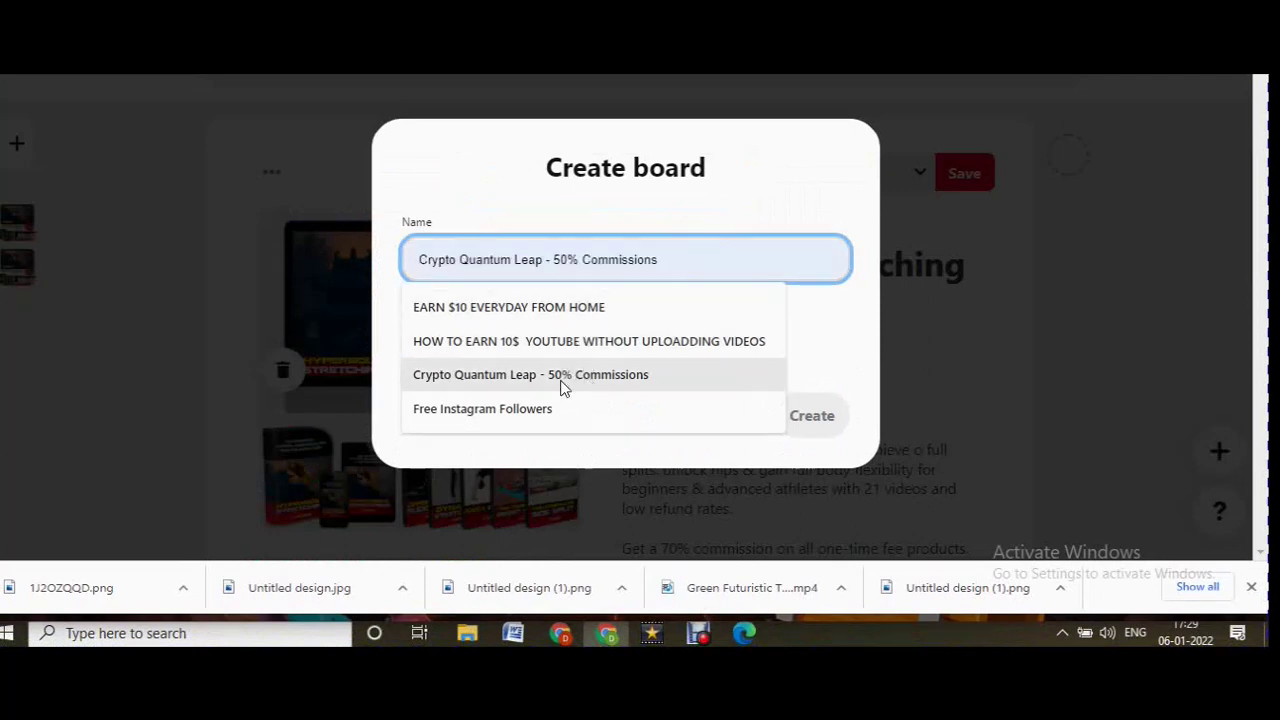
{"action": "left_click", "coordinate": [549, 410]}
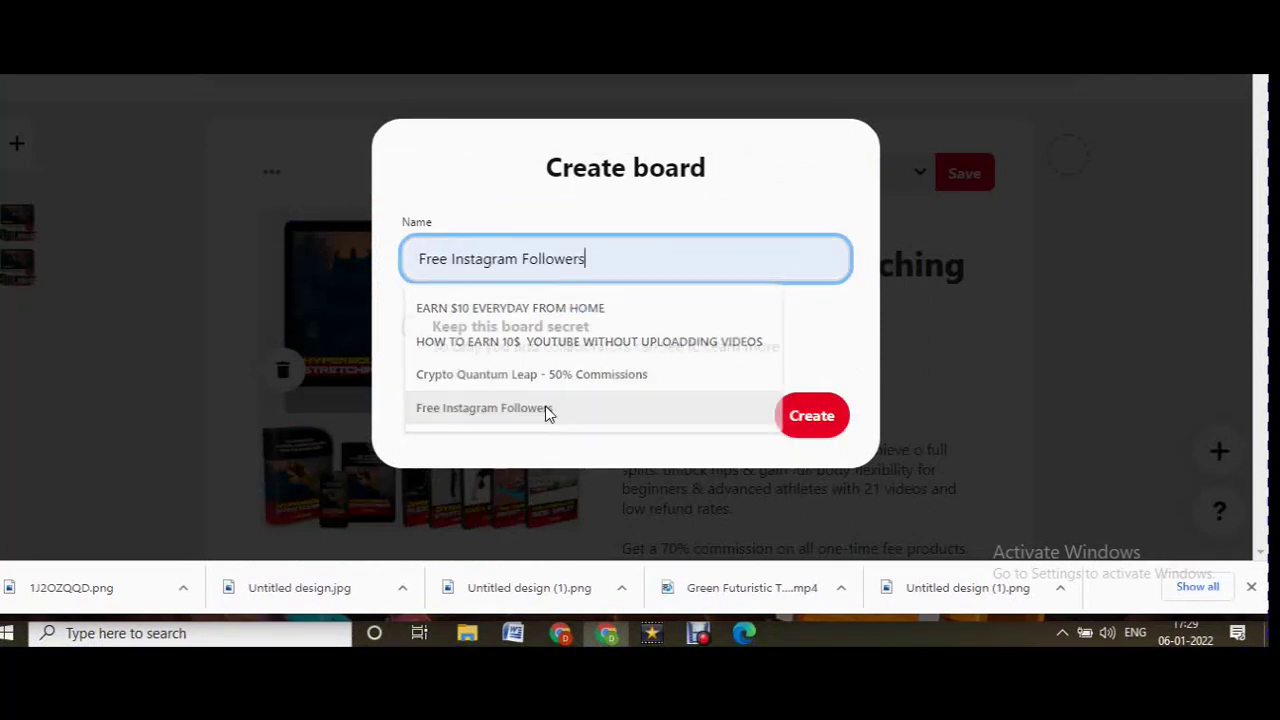
{"action": "left_click", "coordinate": [831, 414]}
{"action": "left_click", "coordinate": [606, 250]}
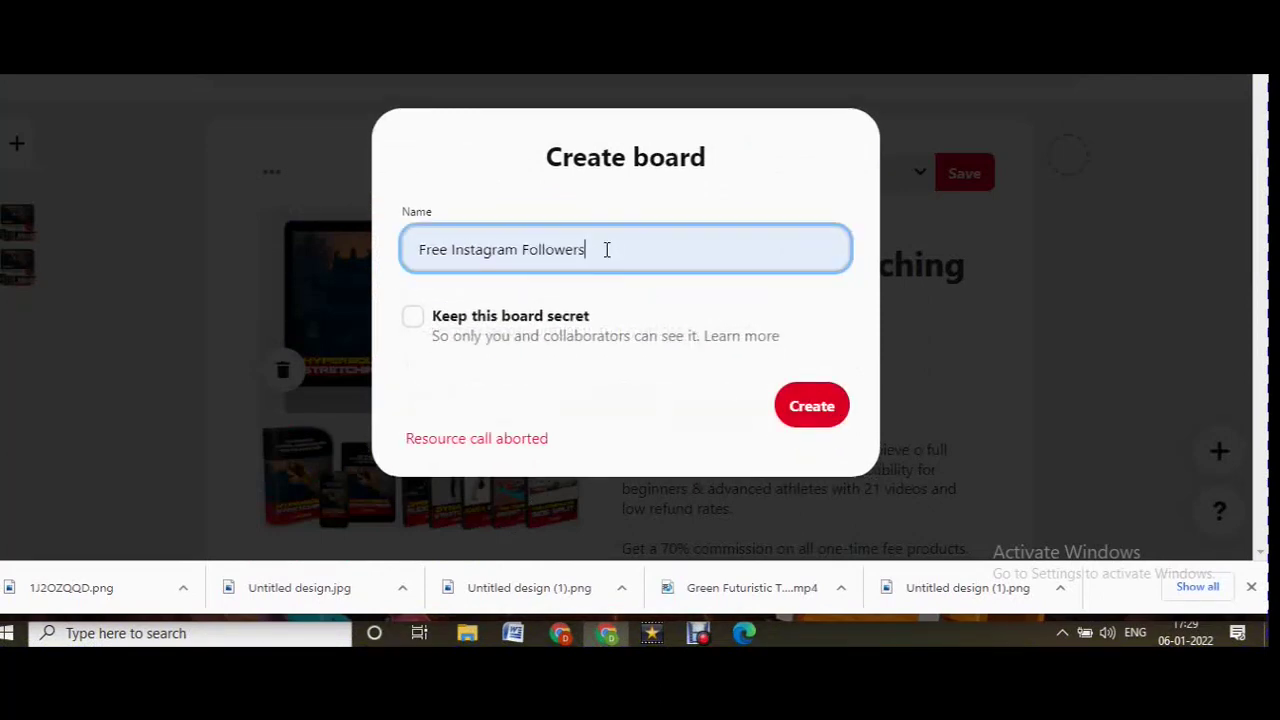
{"action": "type", "text": "1"}
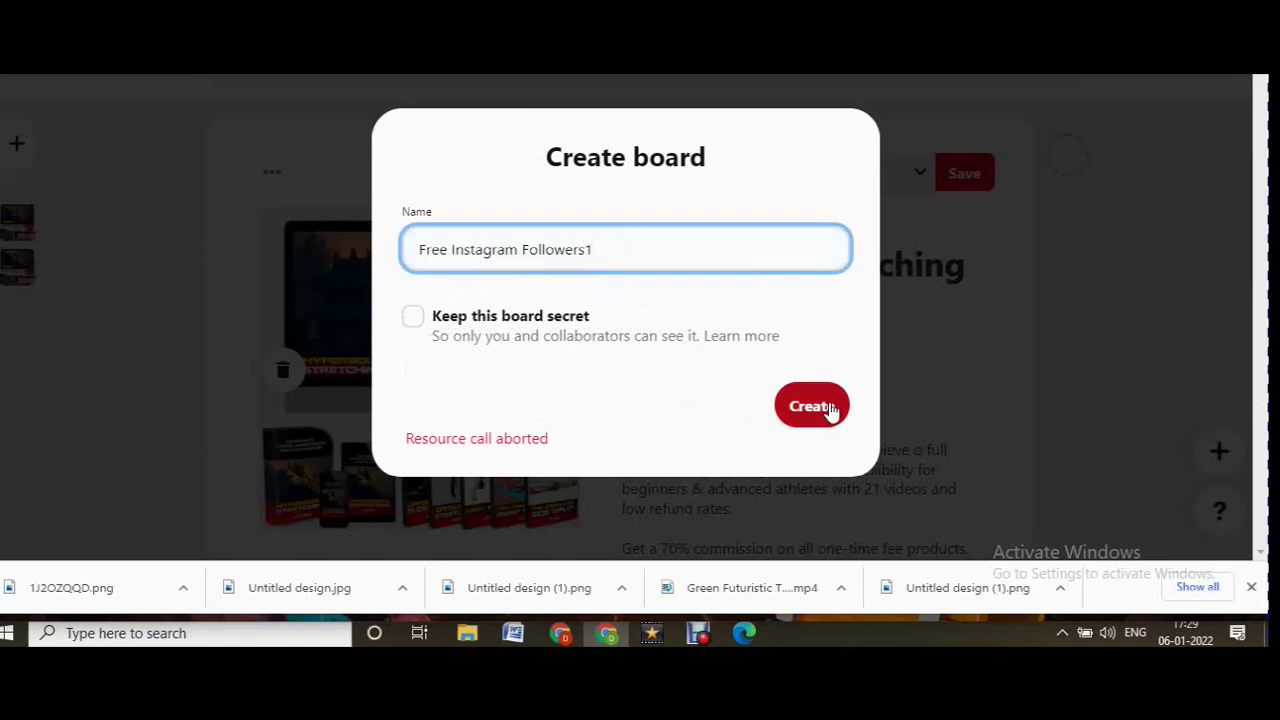
{"action": "left_click", "coordinate": [826, 408]}
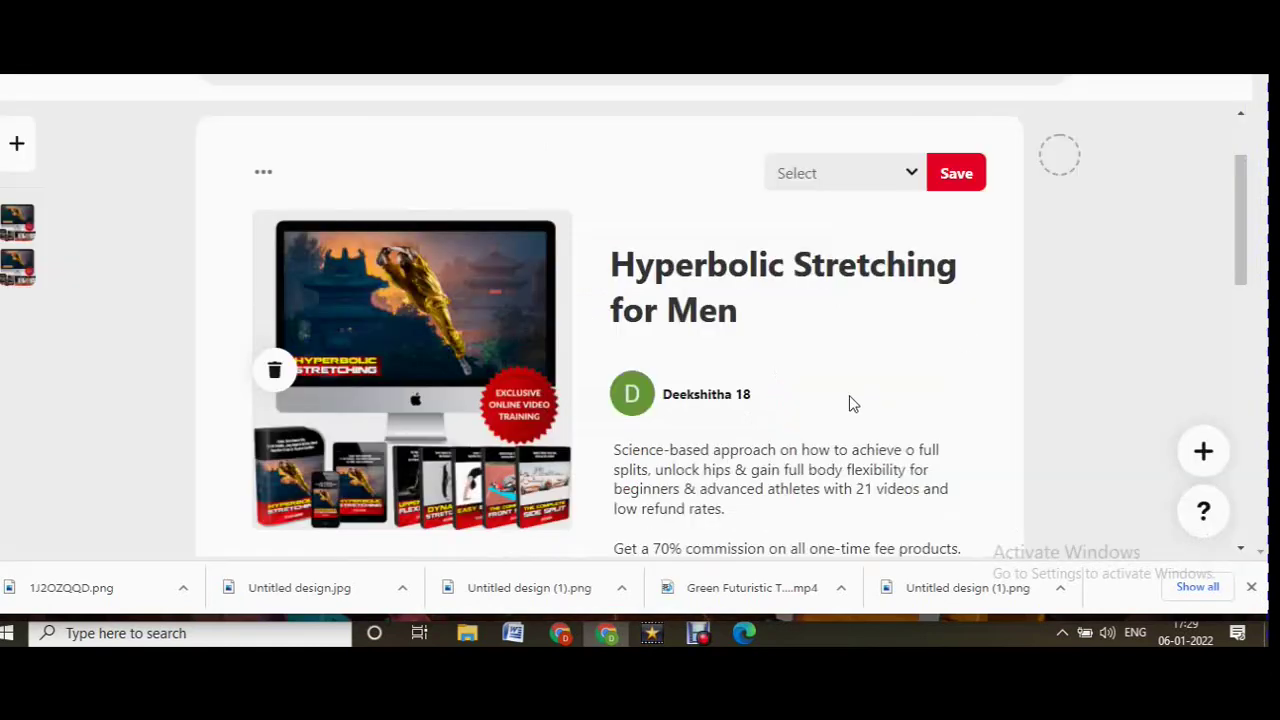
Try creating a new board named 'a' for the duplicated pin, then close the failed dialog.
{"action": "scroll", "coordinate": [849, 403], "scroll_direction": "down", "scroll_amount": 5}
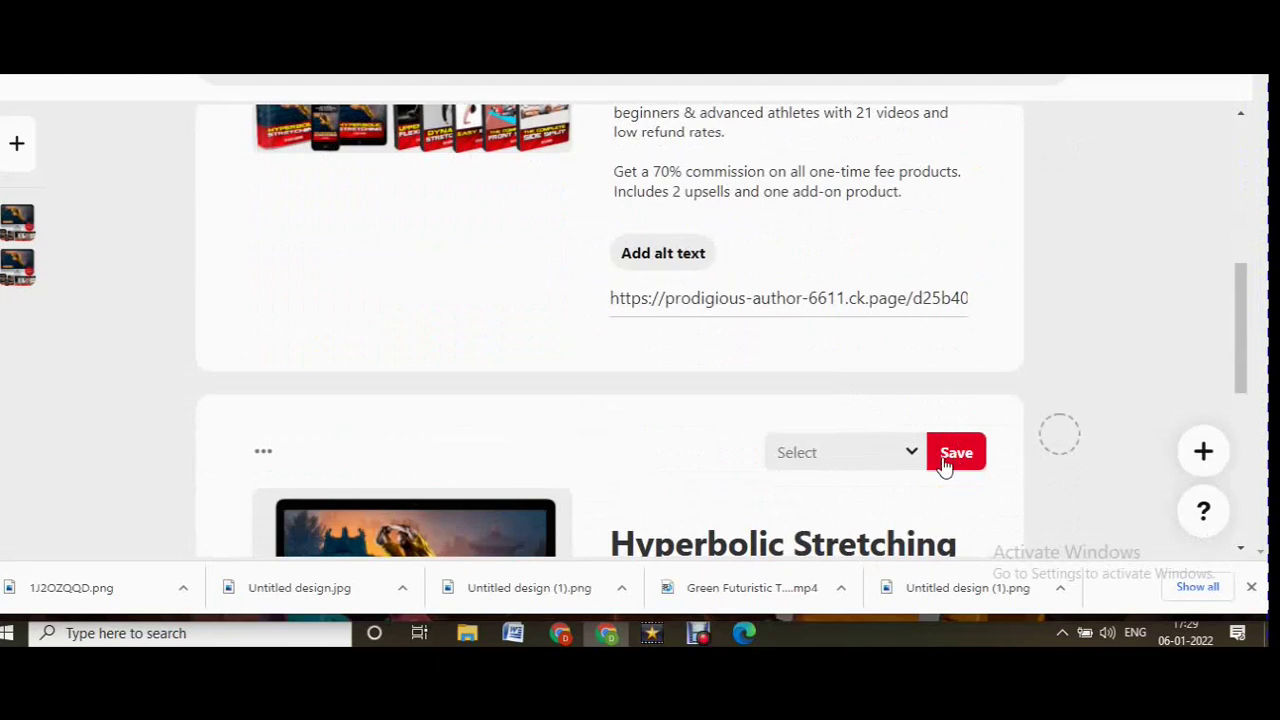
{"action": "scroll", "coordinate": [946, 457], "scroll_direction": "down", "scroll_amount": 2}
{"action": "left_click", "coordinate": [962, 362]}
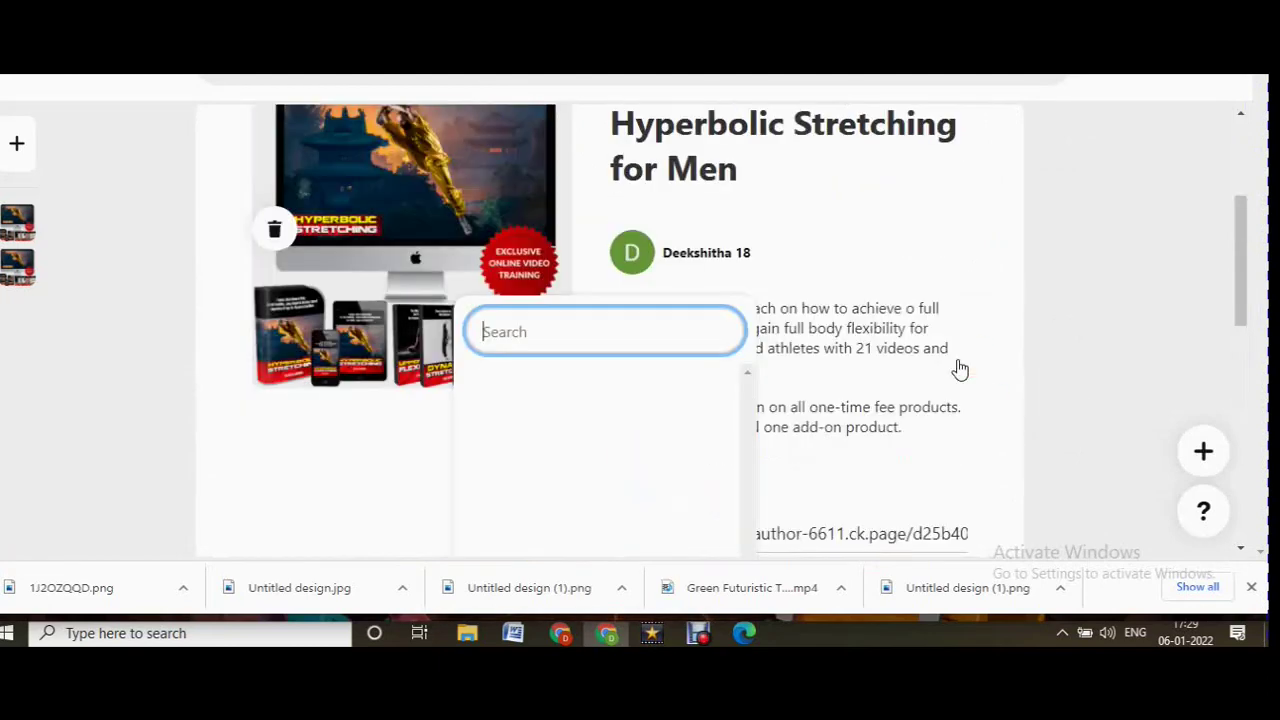
{"action": "scroll", "coordinate": [958, 366], "scroll_direction": "down", "scroll_amount": 7}
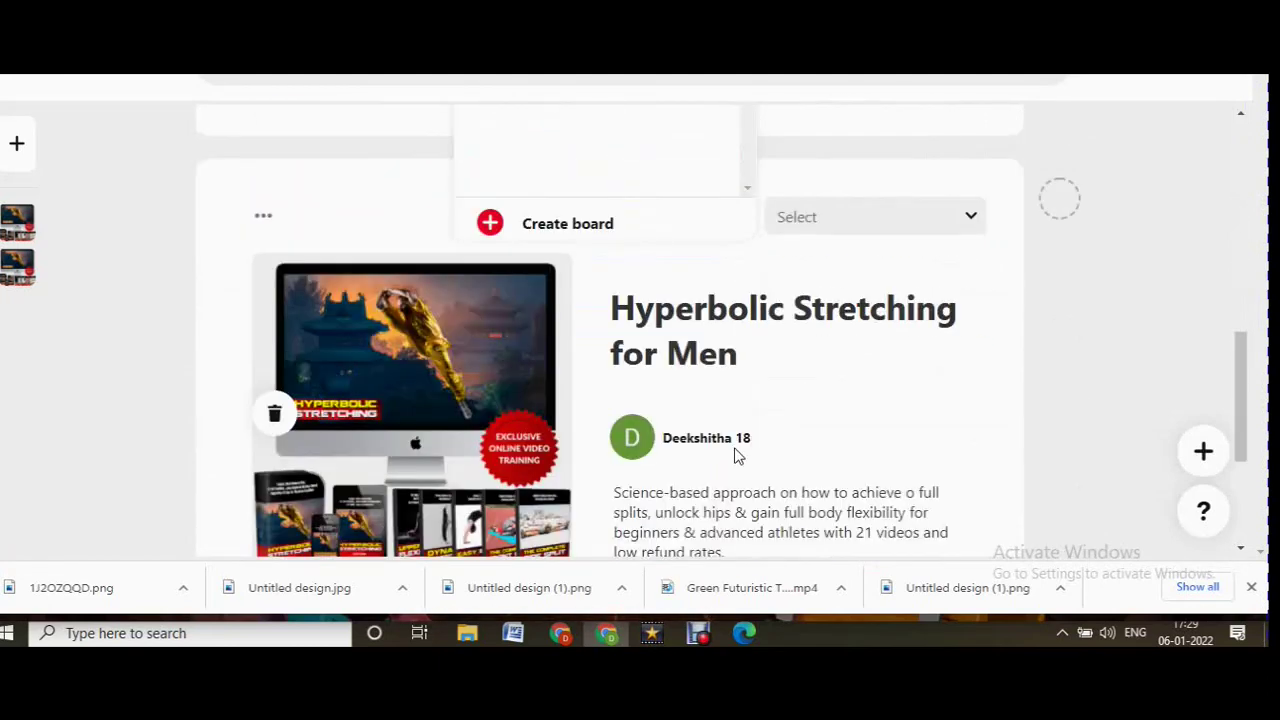
{"action": "scroll", "coordinate": [734, 448], "scroll_direction": "up", "scroll_amount": 8}
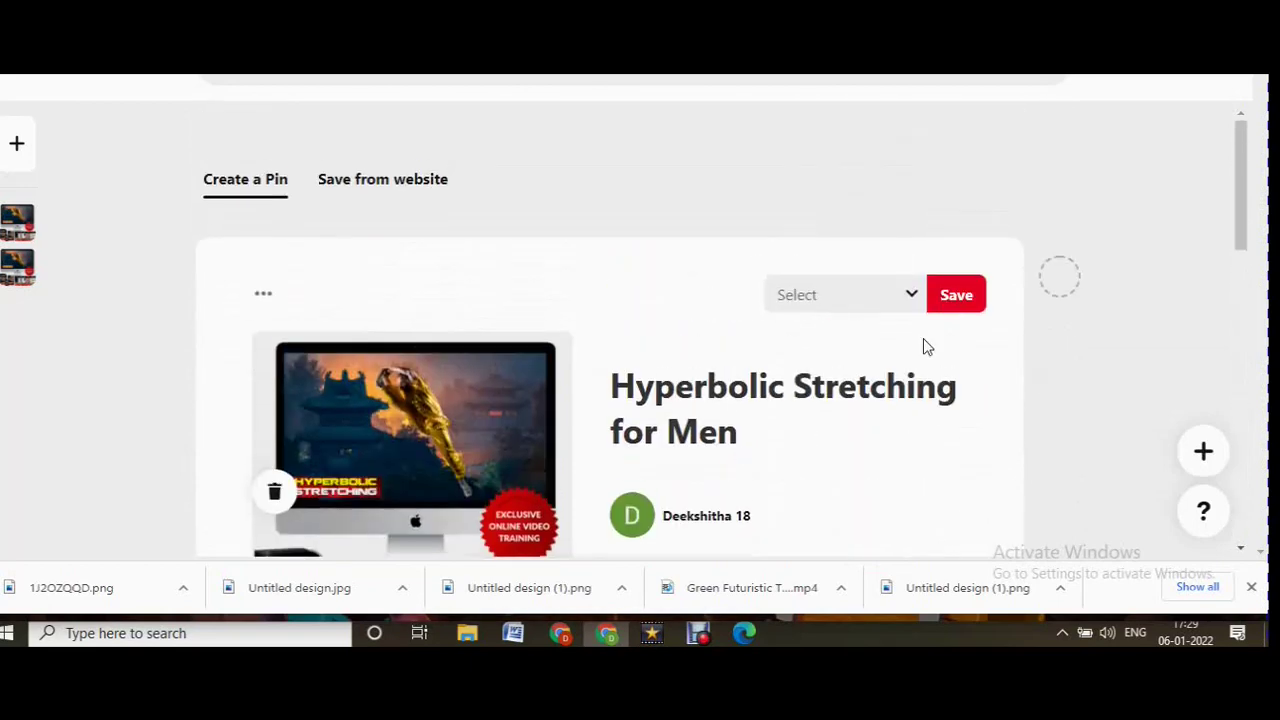
{"action": "left_click", "coordinate": [926, 297]}
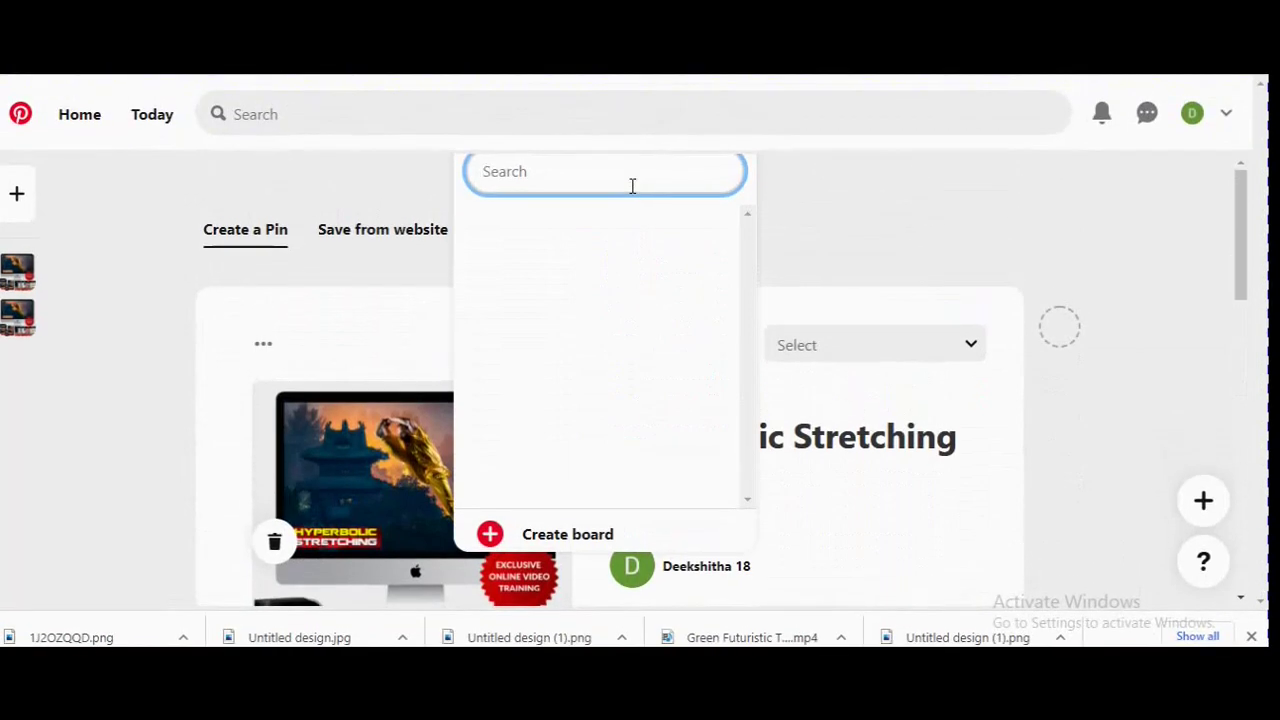
{"action": "type", "text": "a"}
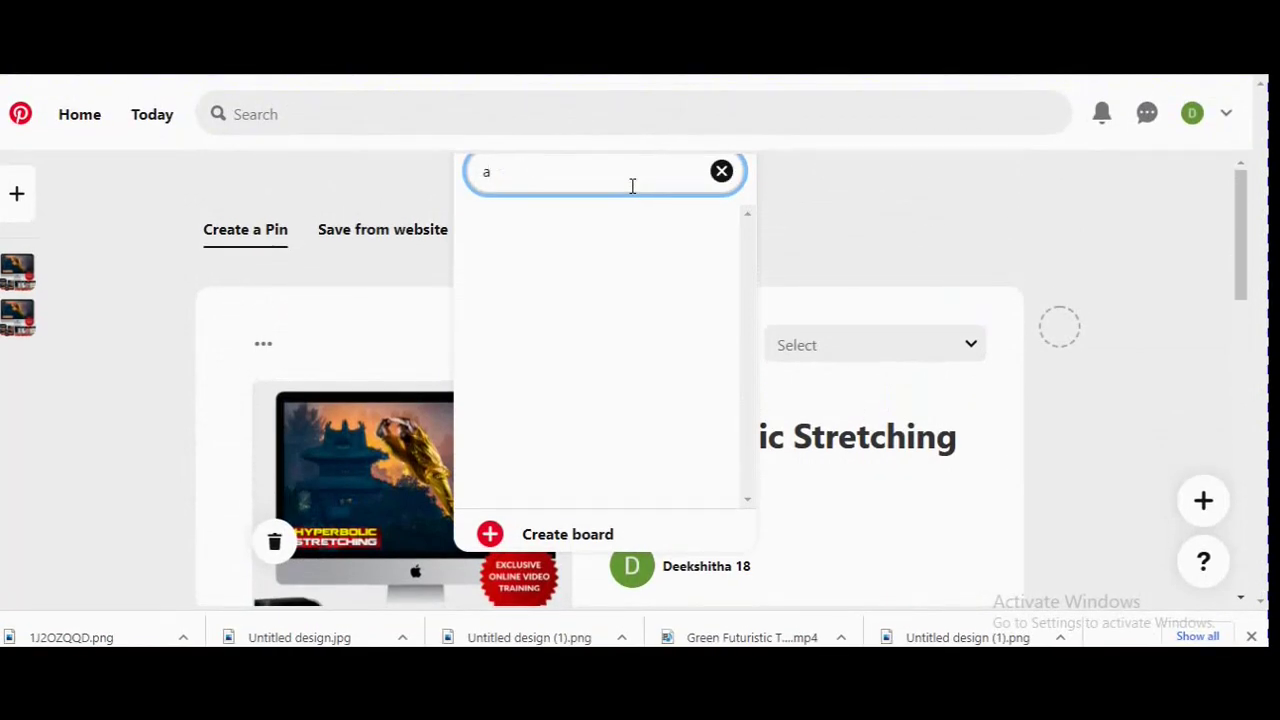
{"action": "left_click", "coordinate": [493, 537]}
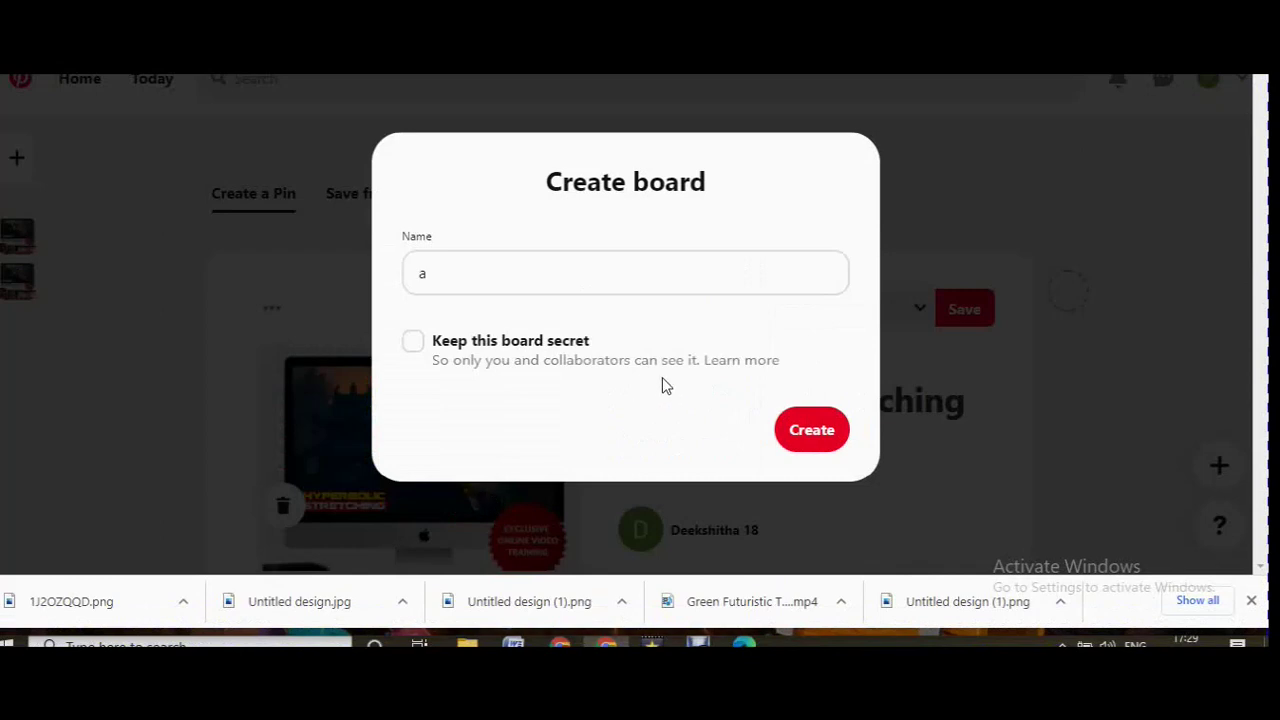
{"action": "left_click", "coordinate": [814, 438]}
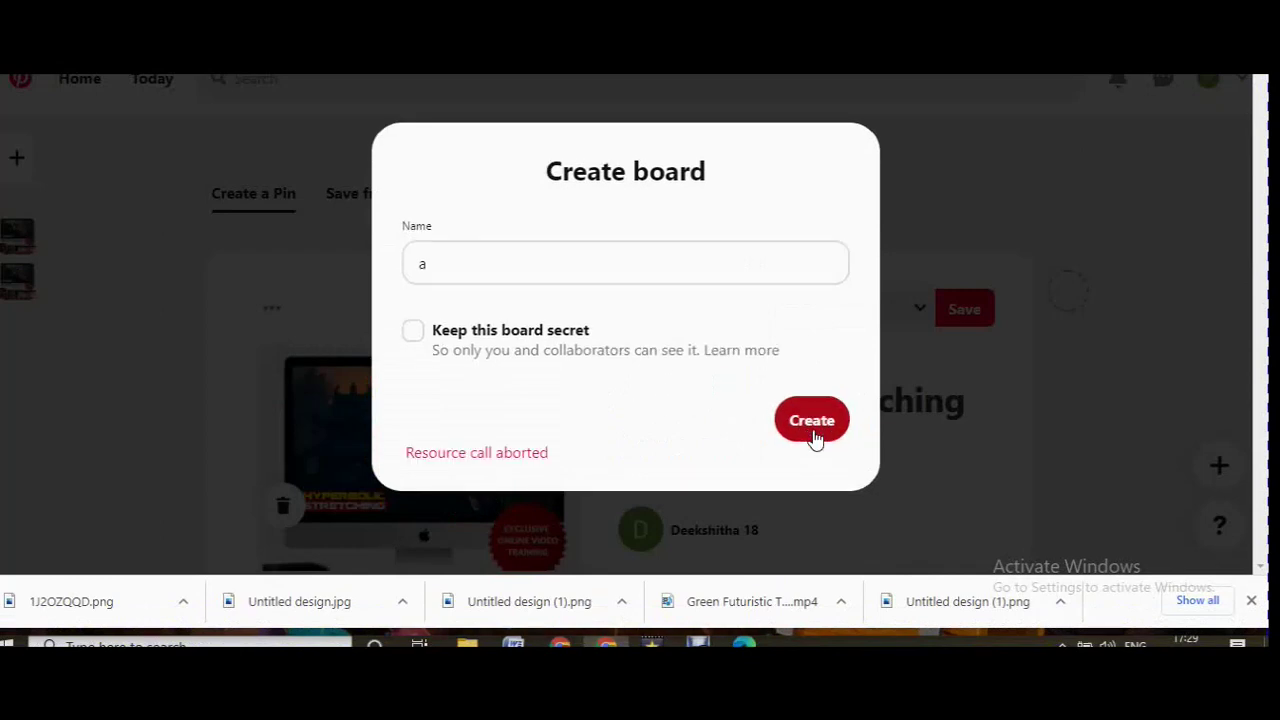
{"action": "left_click", "coordinate": [965, 453]}
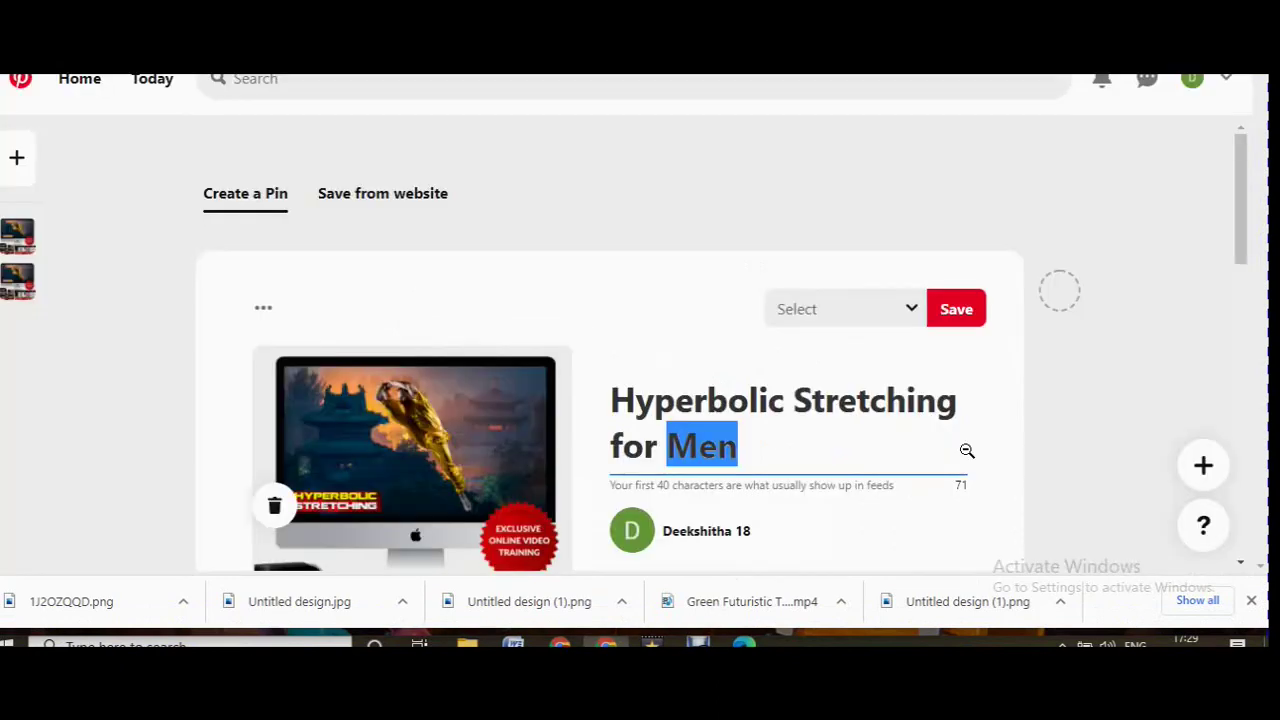
Deselect the pin title and open a new blank browser tab.
{"action": "left_click", "coordinate": [1170, 444]}
{"action": "scroll", "coordinate": [1130, 470], "scroll_direction": "down", "scroll_amount": 2}
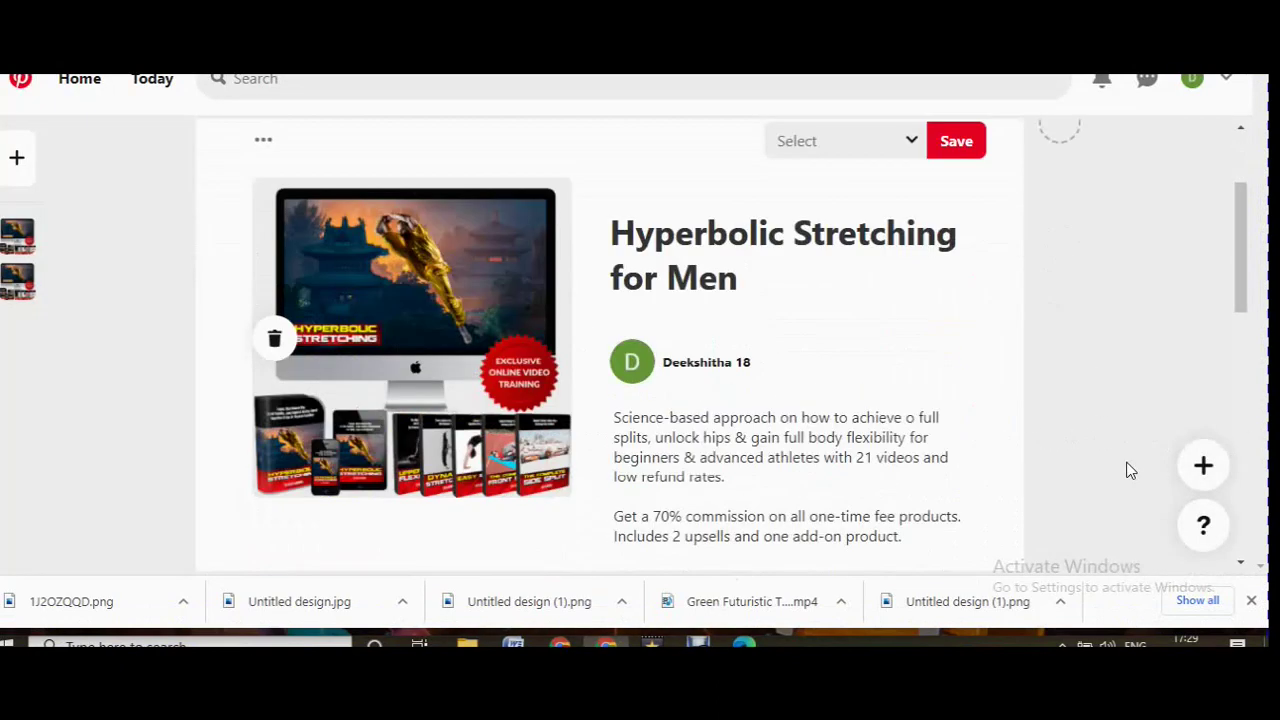
{"action": "scroll", "coordinate": [1130, 470], "scroll_direction": "down", "scroll_amount": 5}
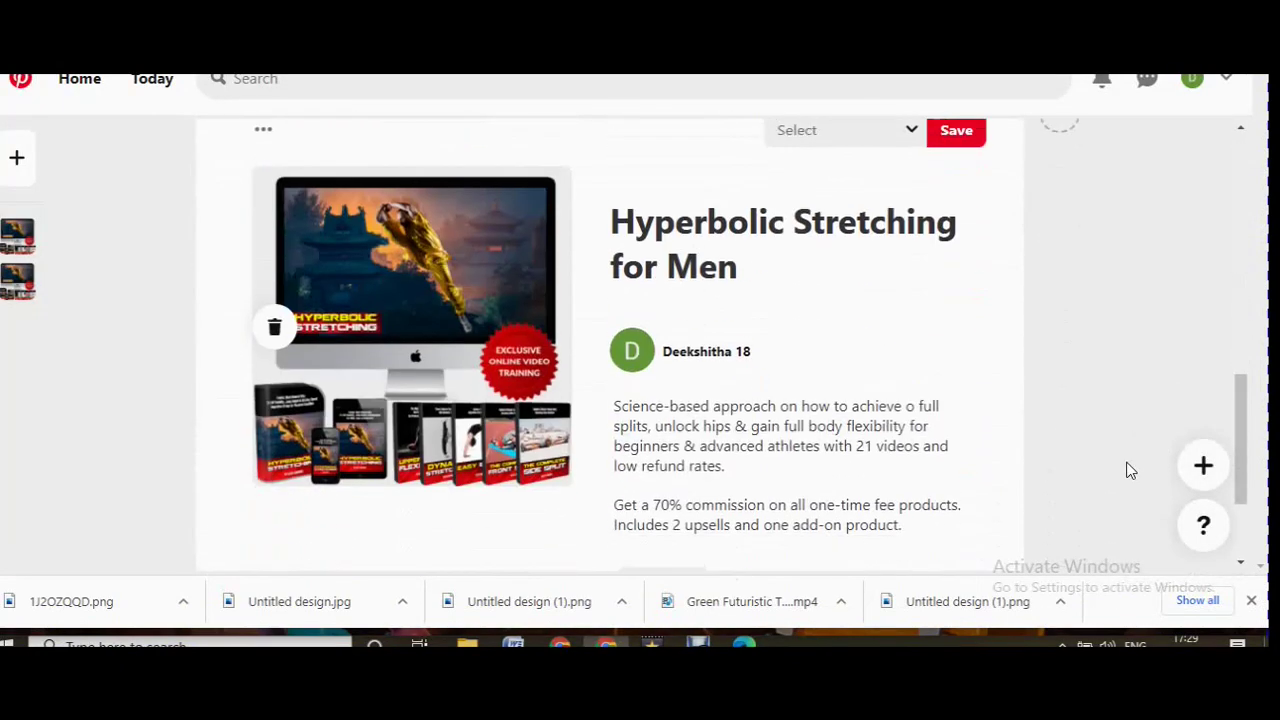
{"action": "scroll", "coordinate": [1130, 470], "scroll_direction": "down", "scroll_amount": 2}
{"action": "scroll", "coordinate": [1170, 250], "scroll_direction": "up", "scroll_amount": 1}
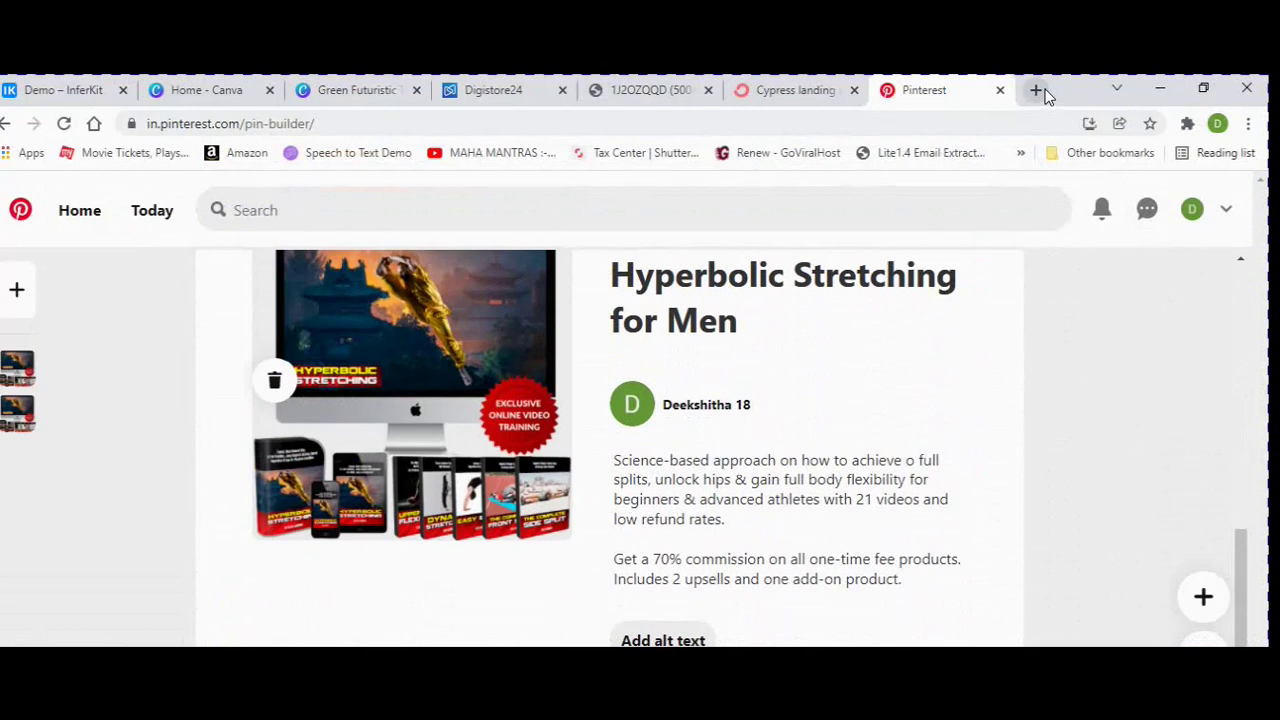
{"action": "left_click", "coordinate": [1036, 90]}
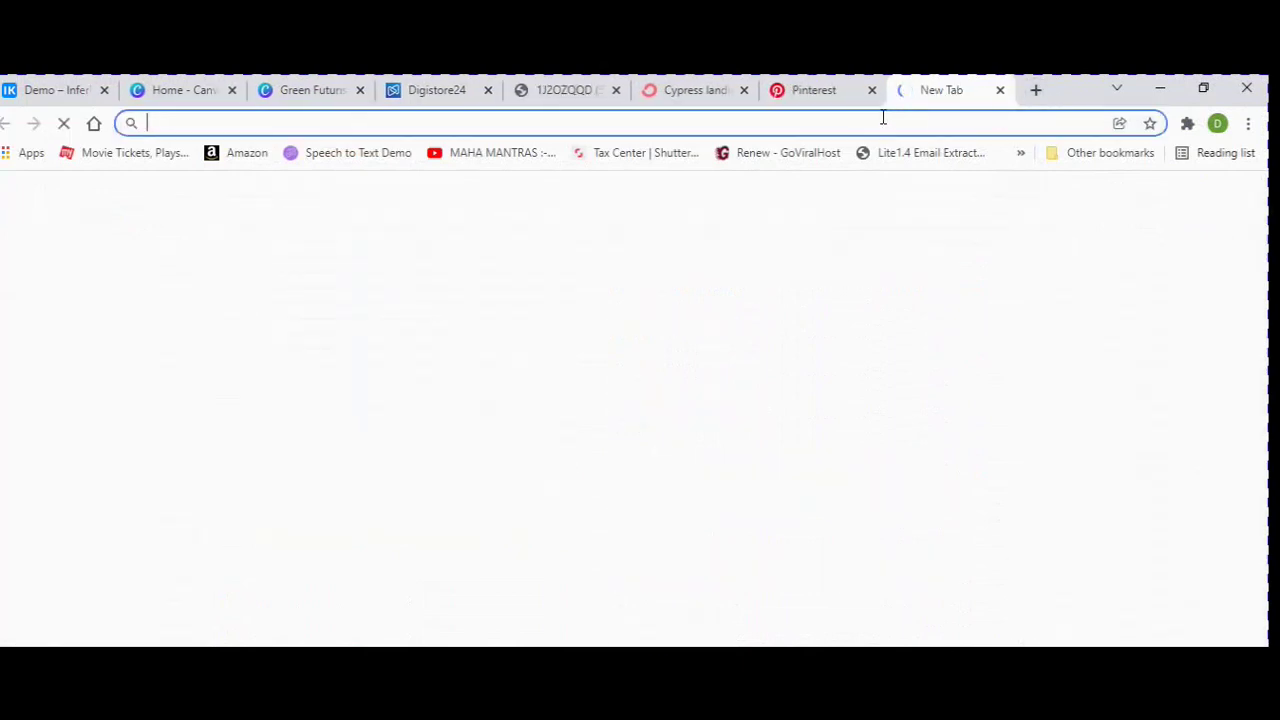
Go to docs.google.com and create a blank Untitled document.
{"action": "type", "text": "docs"}
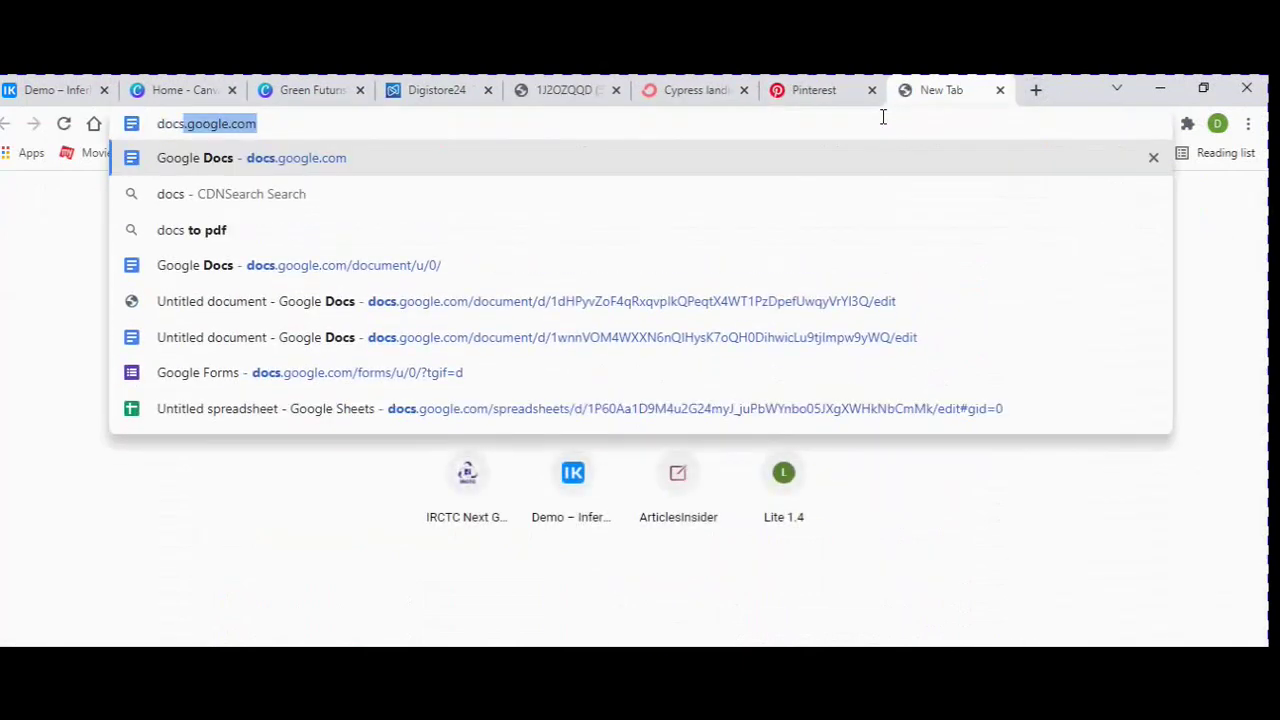
{"action": "key", "text": "Return"}
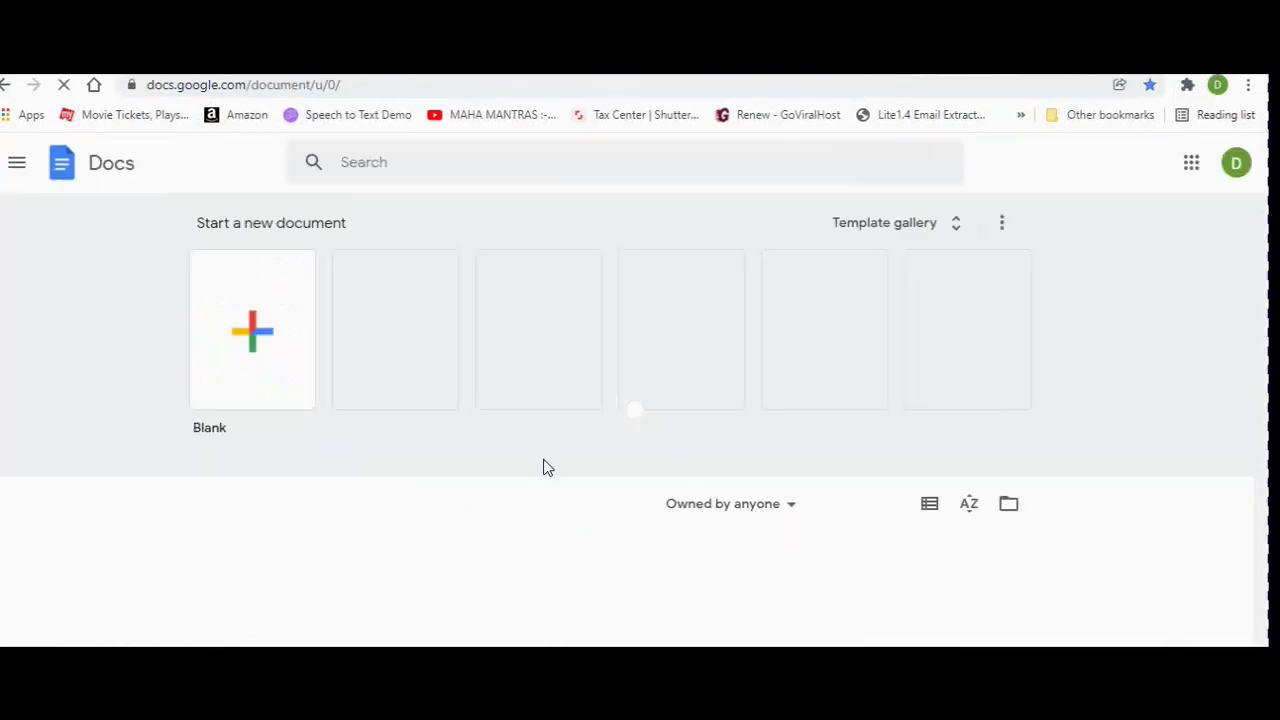
{"action": "left_click", "coordinate": [258, 330]}
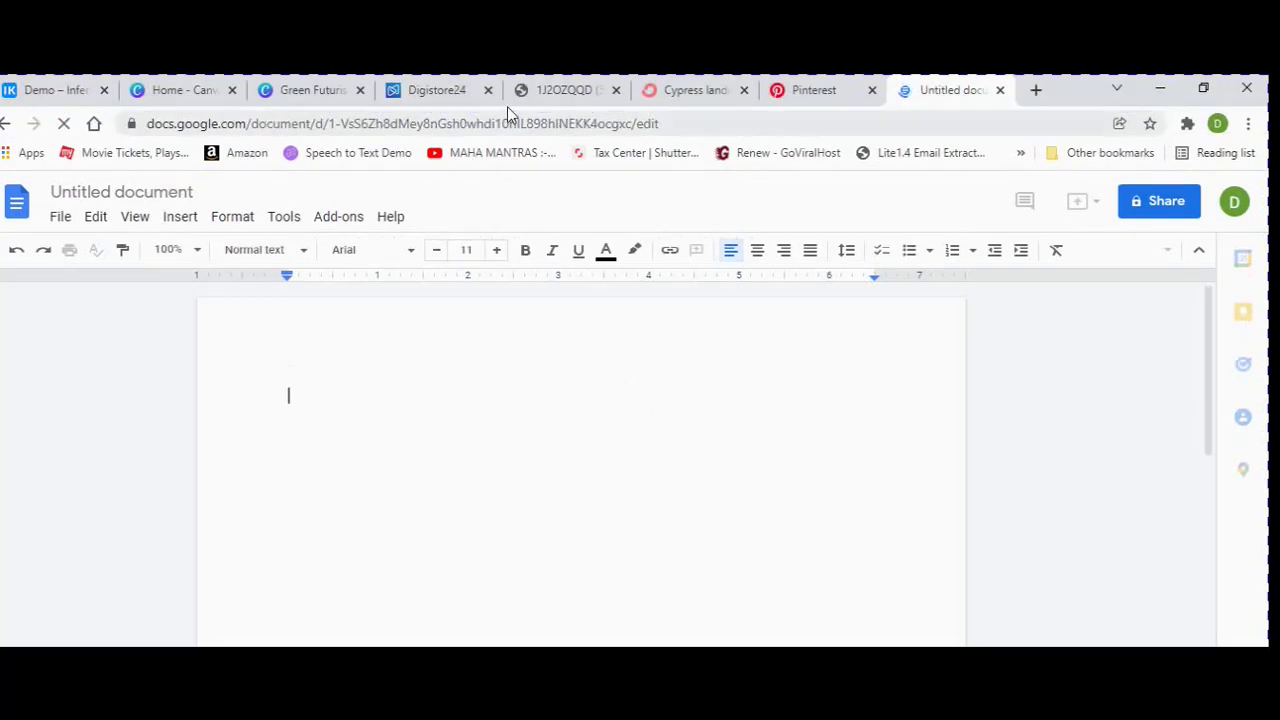
{"action": "left_click", "coordinate": [432, 90]}
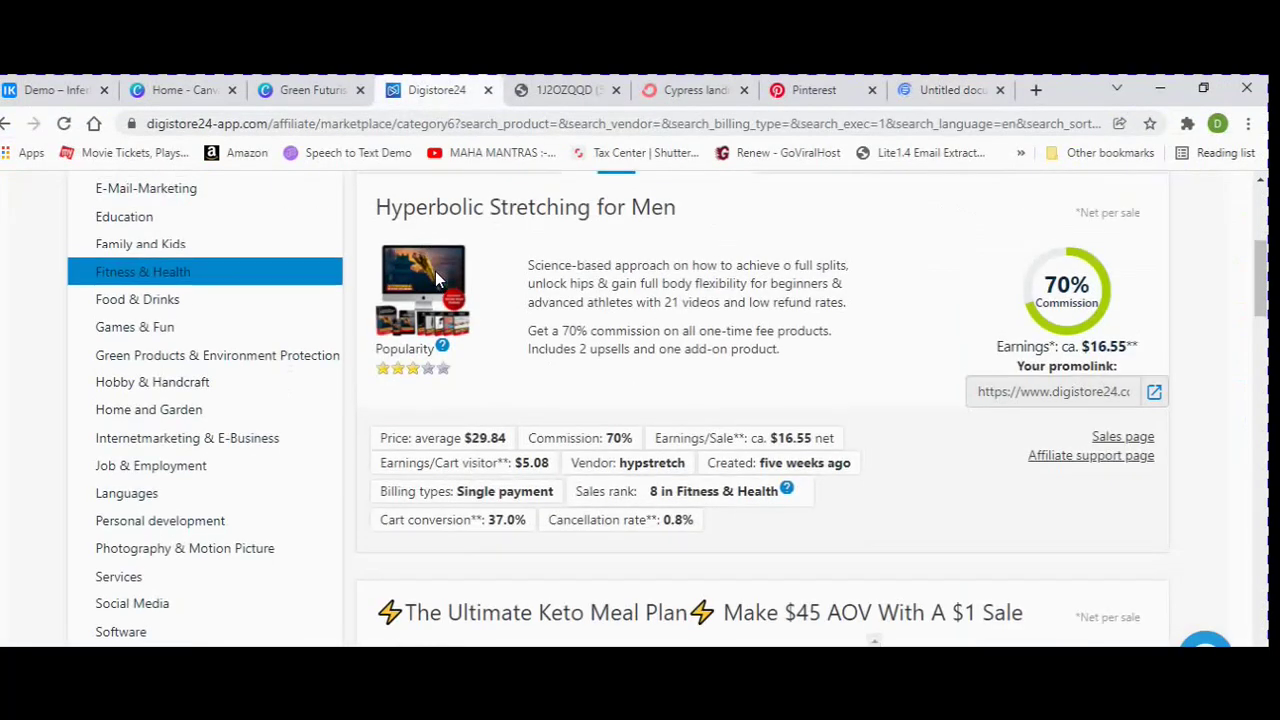
Copy the 'Hyperbolic Stretching for Men' product title from the Digistore24 listing.
{"action": "scroll", "coordinate": [435, 271], "scroll_direction": "up", "scroll_amount": 2}
{"action": "left_click_drag", "start_coordinate": [376, 389], "coordinate": [689, 400]}
{"action": "key", "text": "ctrl+c"}
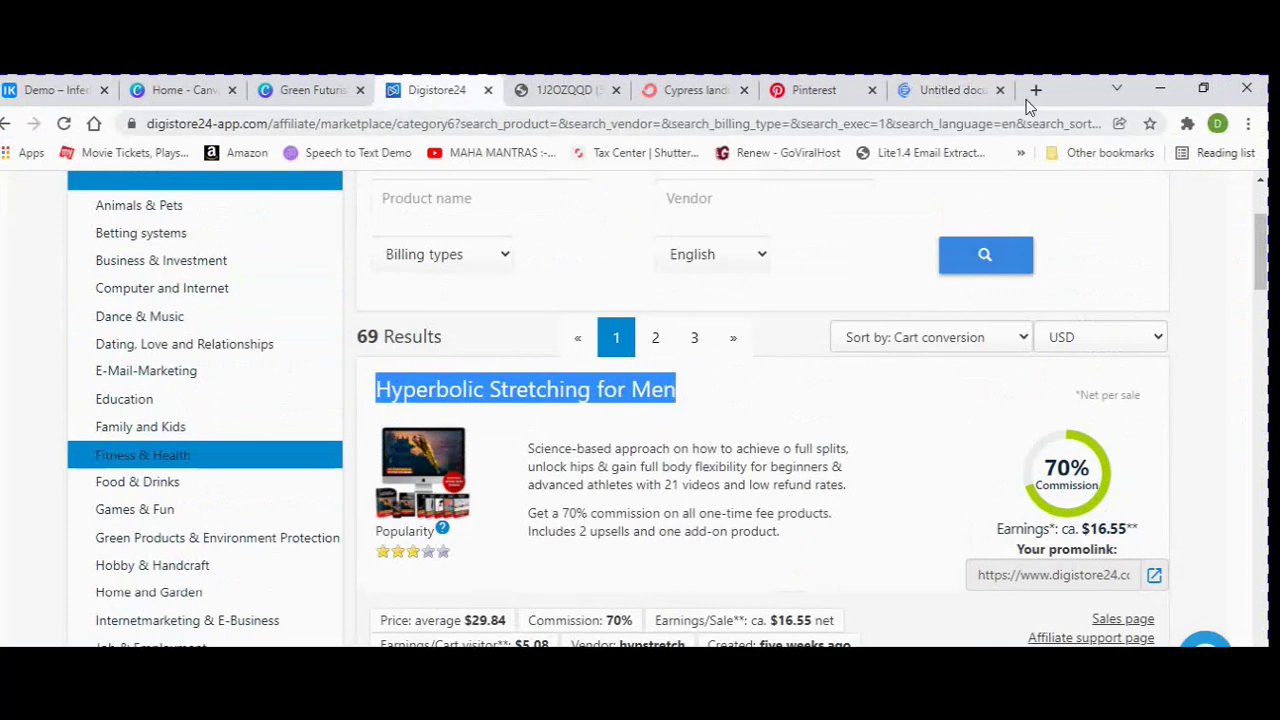
{"action": "left_click", "coordinate": [946, 90]}
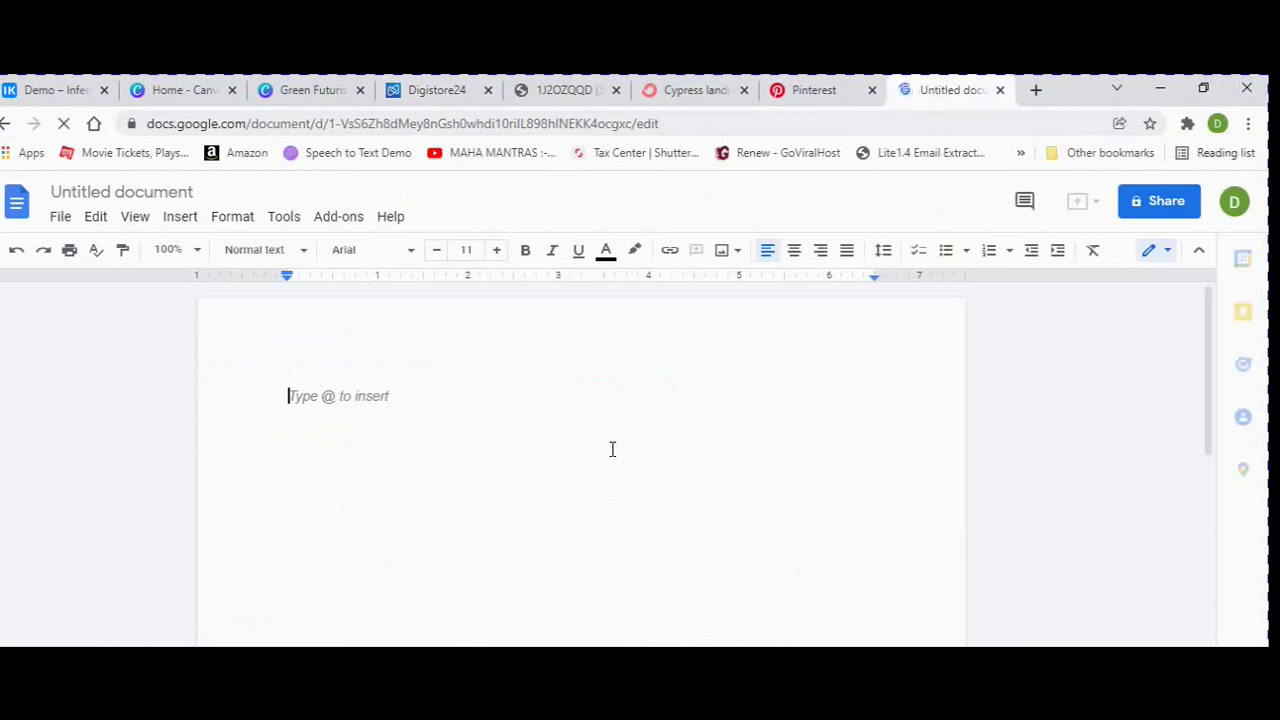
Paste 'Hyperbolic Stretching for Men' at the top, make it bold, and add a line below.
{"action": "key", "text": "ctrl+v"}
{"action": "left_click_drag", "start_coordinate": [588, 421], "coordinate": [277, 417]}
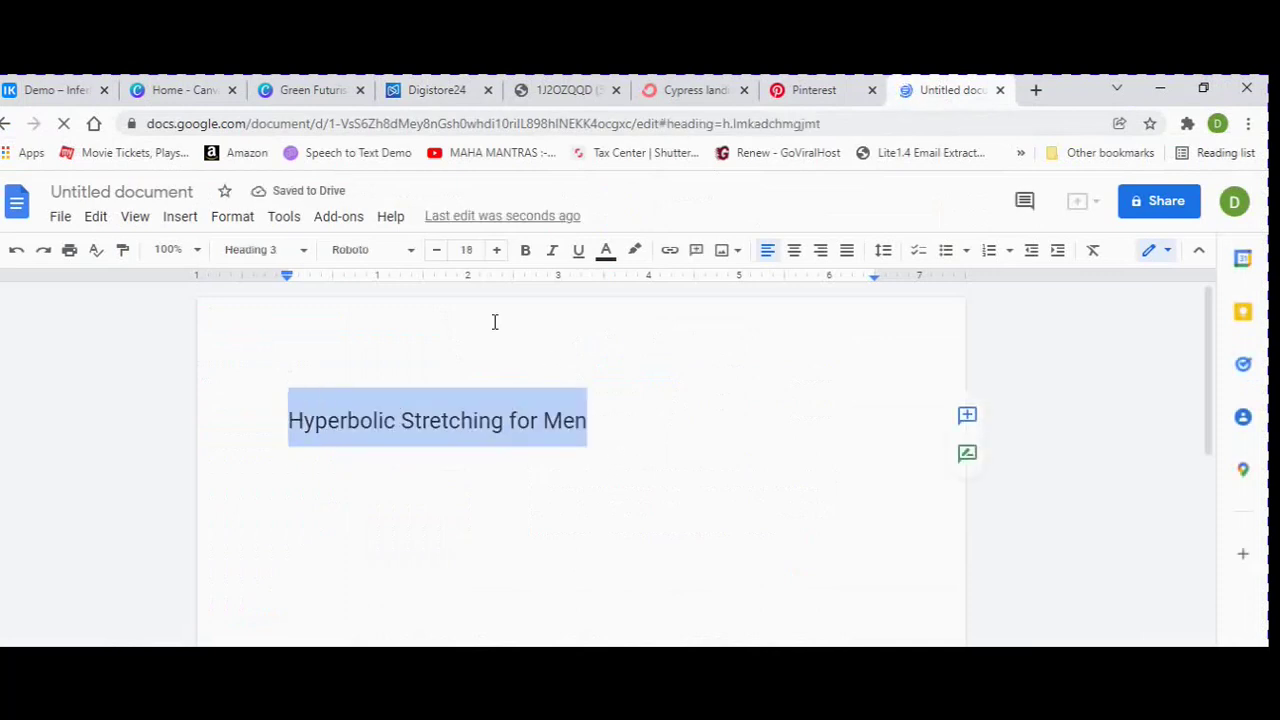
{"action": "left_click", "coordinate": [530, 250]}
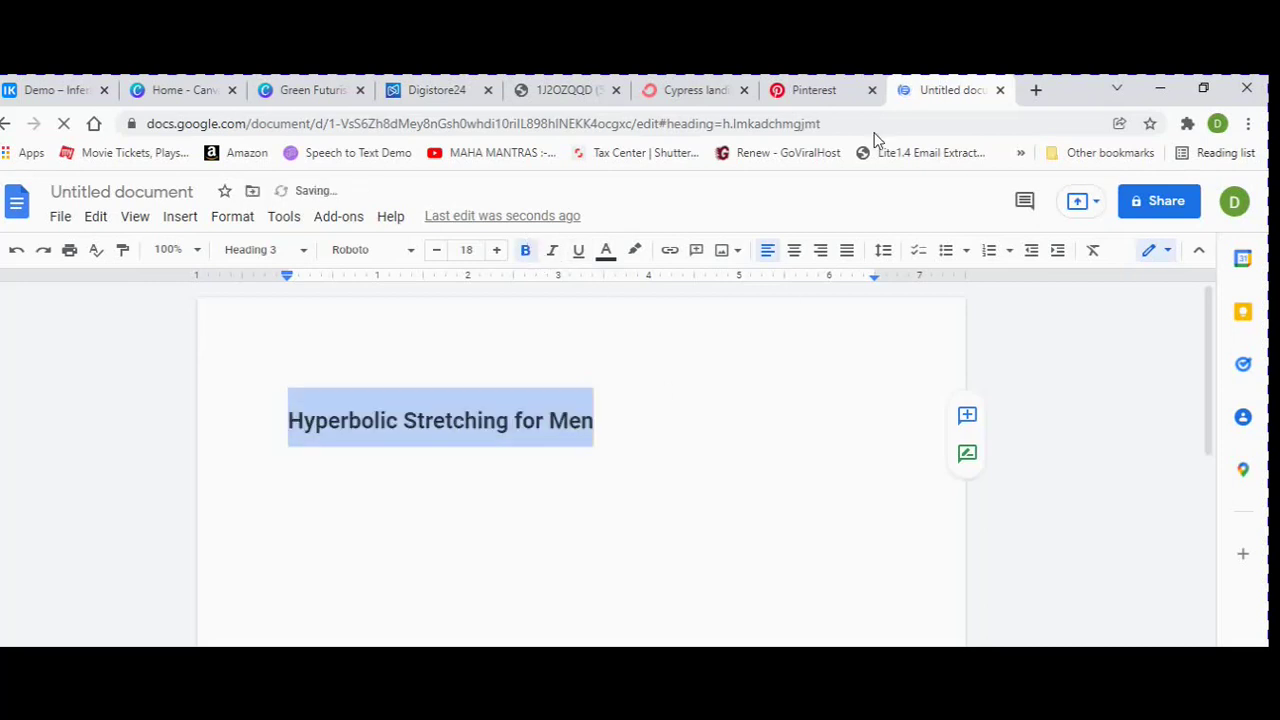
{"action": "left_click", "coordinate": [843, 91]}
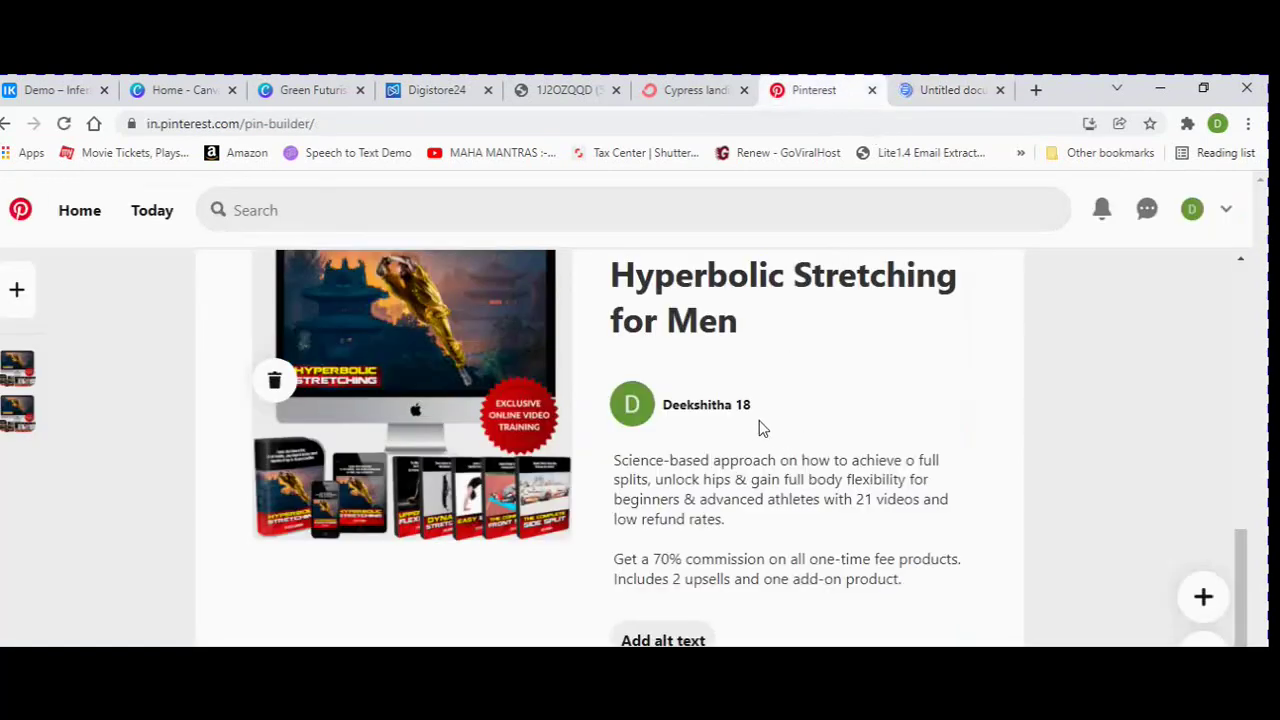
{"action": "scroll", "coordinate": [710, 458], "scroll_direction": "down", "scroll_amount": 1}
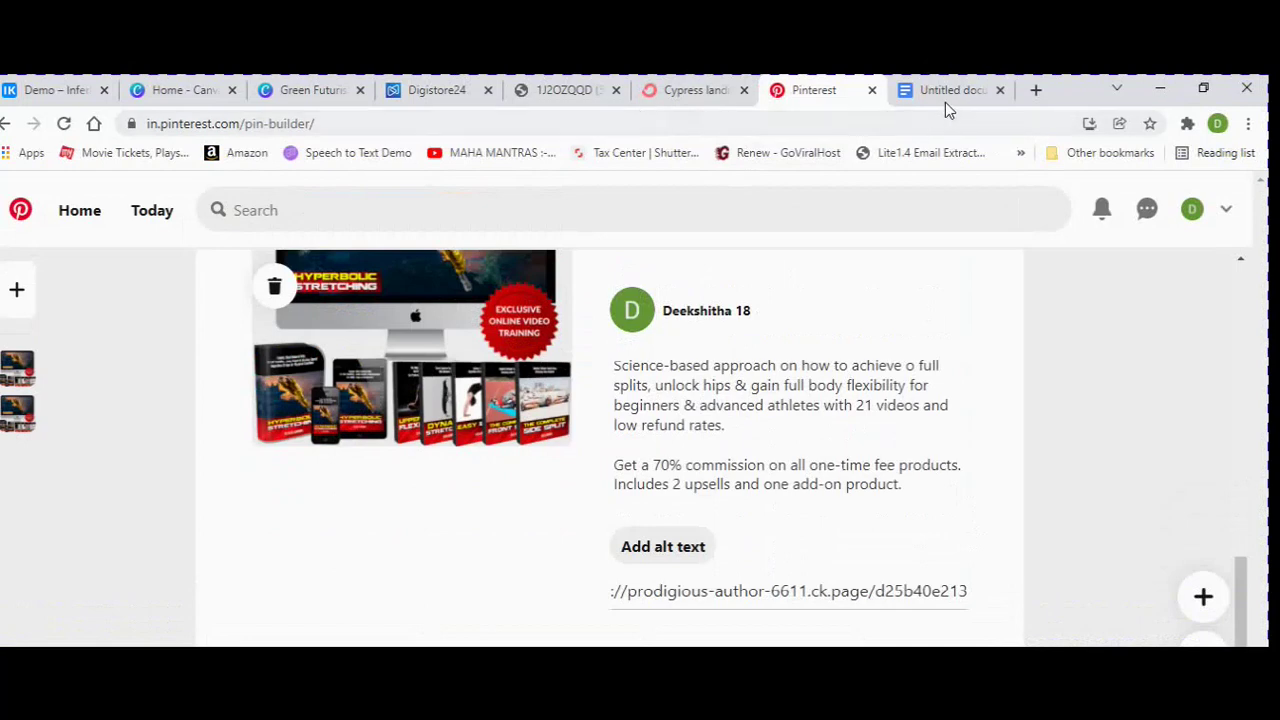
{"action": "left_click", "coordinate": [952, 91]}
{"action": "left_click", "coordinate": [647, 420]}
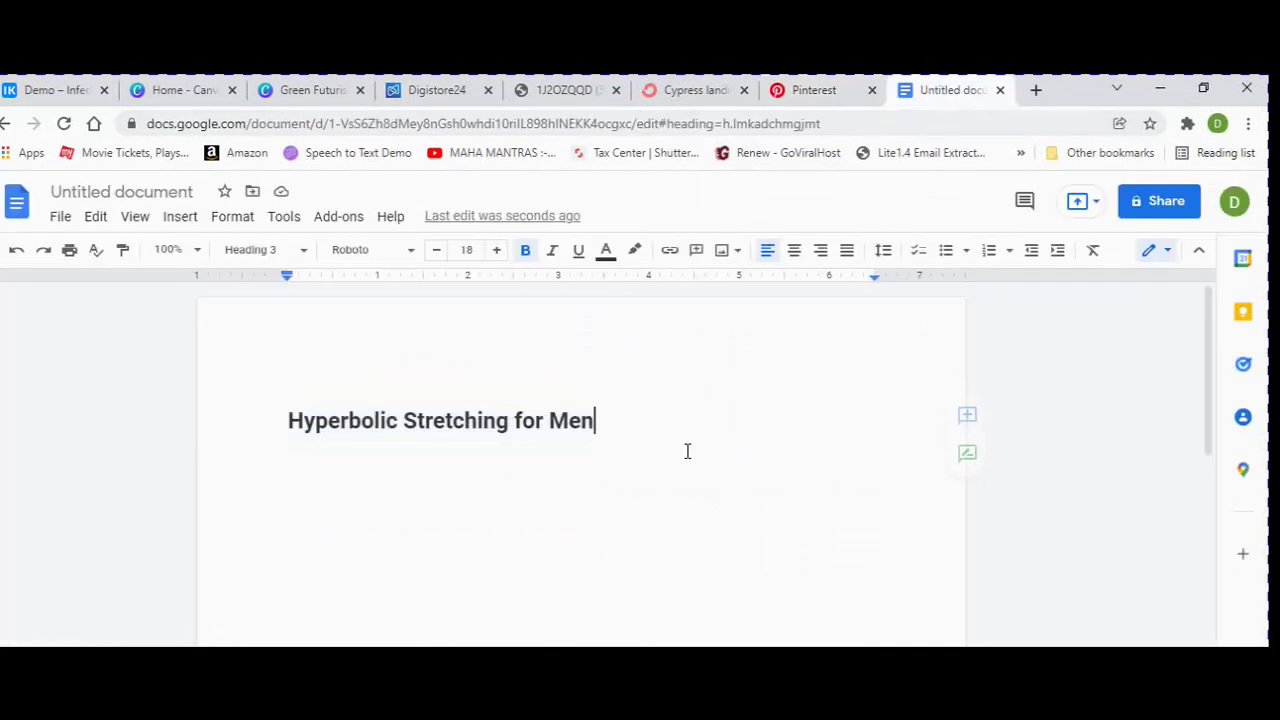
{"action": "key", "text": "Return"}
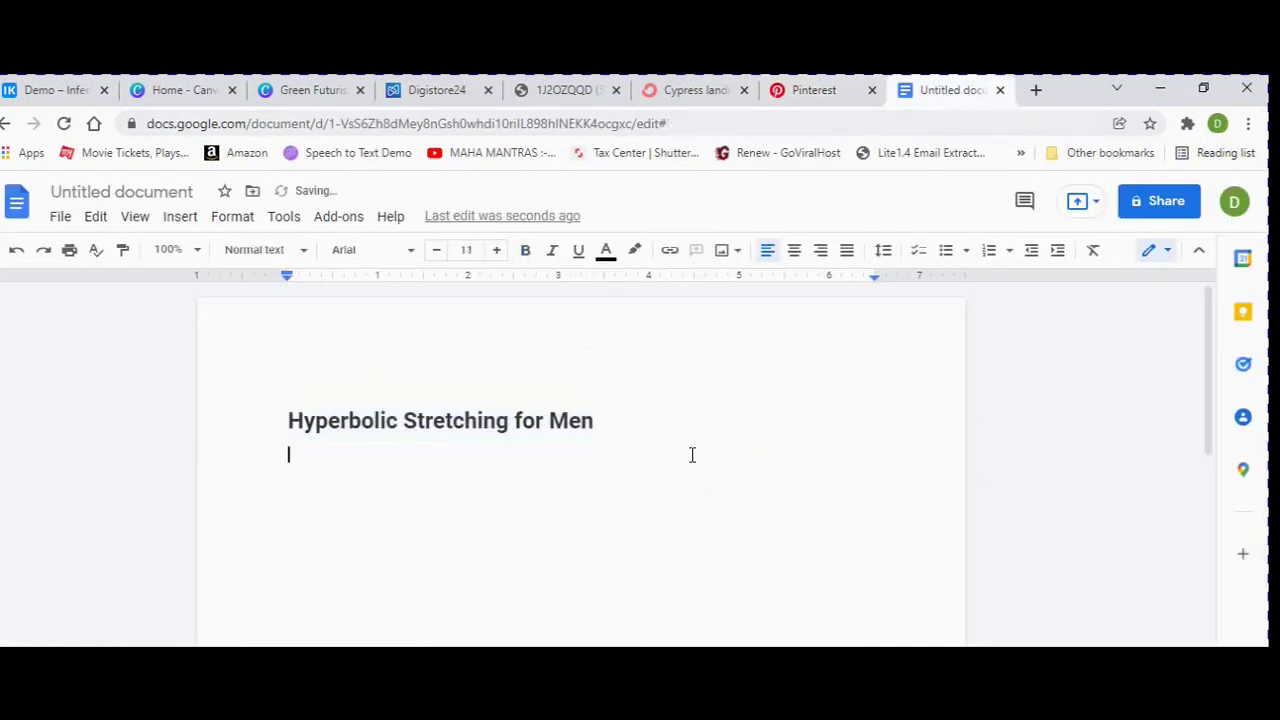
Paste the offer's two description paragraphs from Digistore24 below the heading.
{"action": "left_click", "coordinate": [448, 90]}
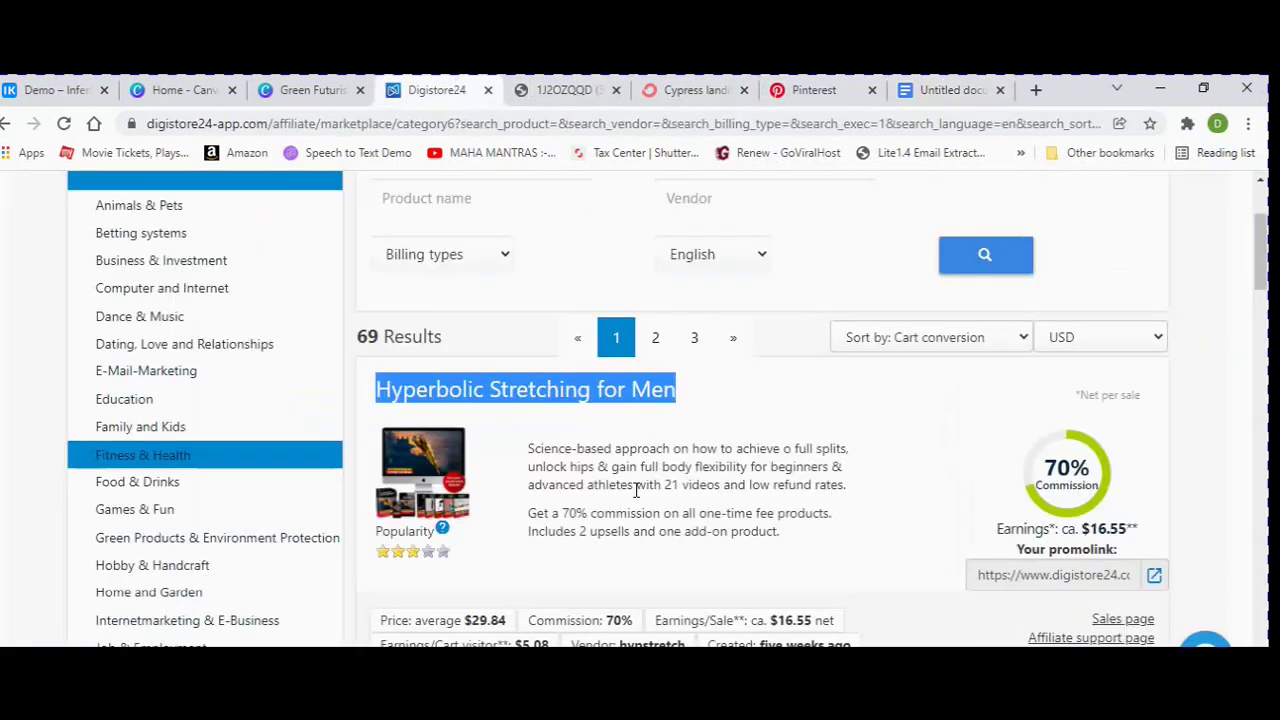
{"action": "left_click_drag", "start_coordinate": [528, 446], "coordinate": [836, 536]}
{"action": "key", "text": "ctrl+c"}
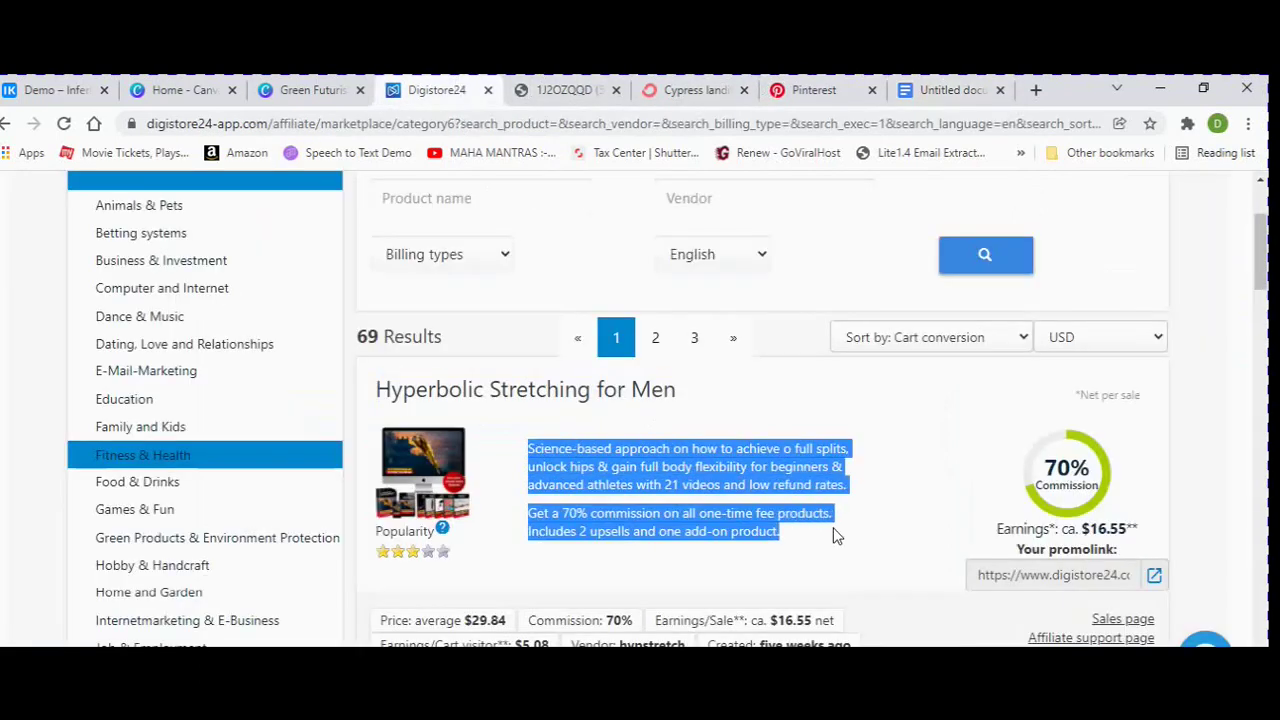
{"action": "left_click", "coordinate": [955, 90]}
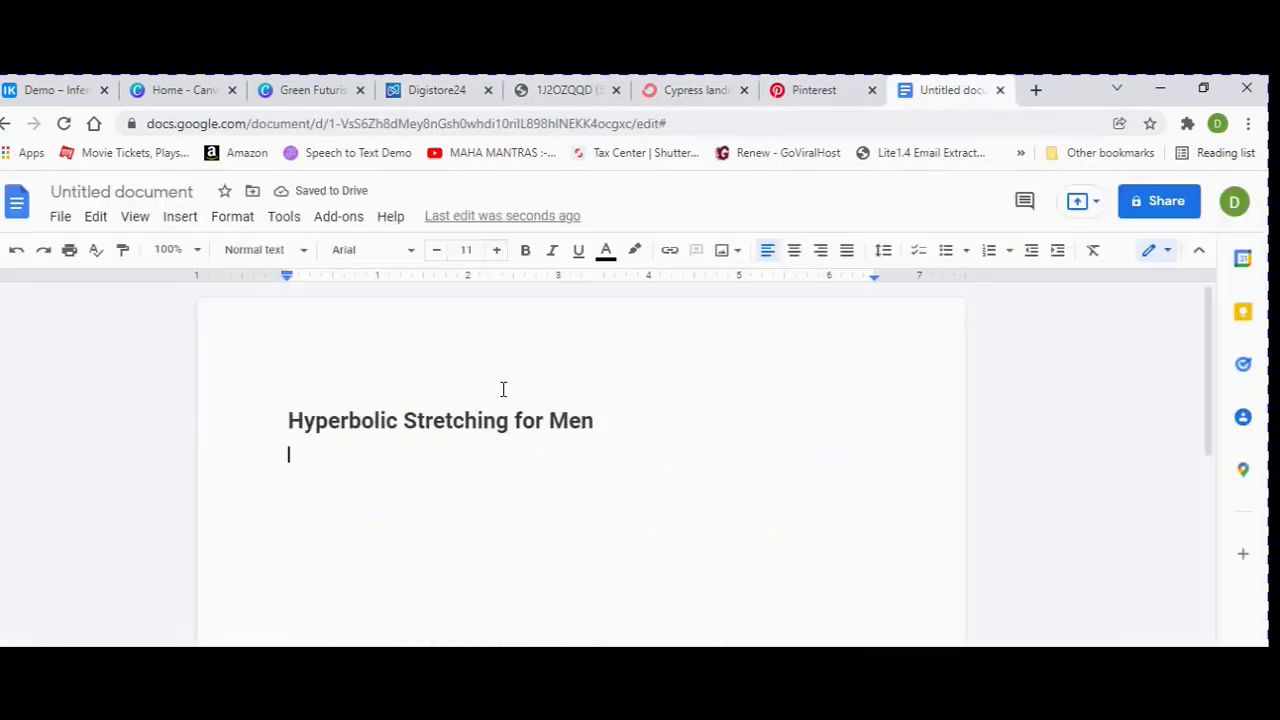
{"action": "key", "text": "ctrl+v"}
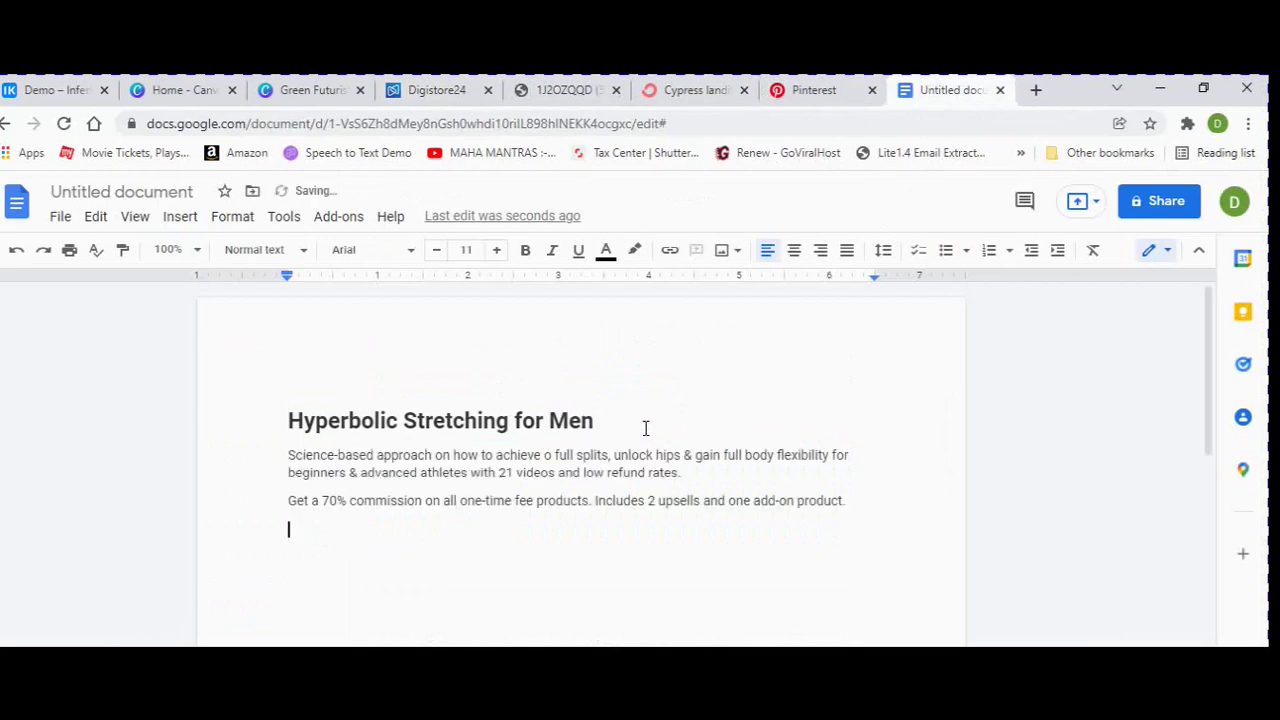
Add a 'Check this link here' line and begin inserting a link on it.
{"action": "scroll", "coordinate": [640, 500], "scroll_direction": "down", "scroll_amount": 1}
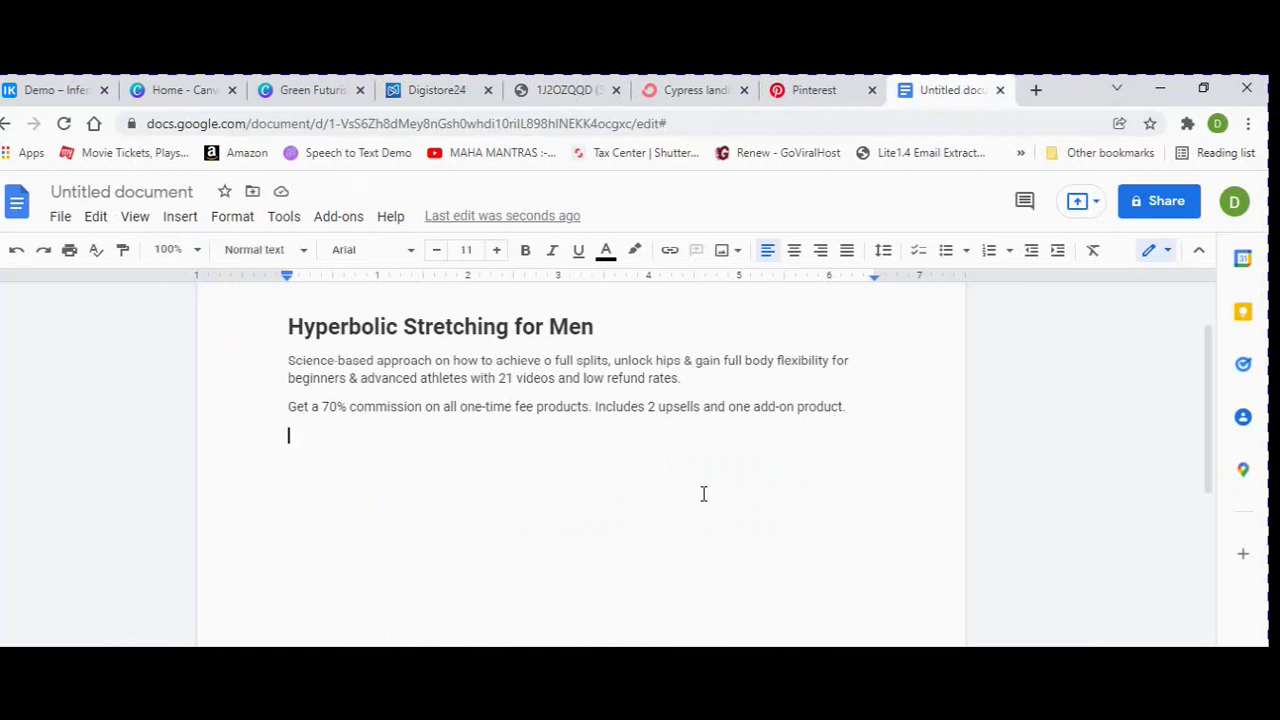
{"action": "type", "text": "Check this link here"}
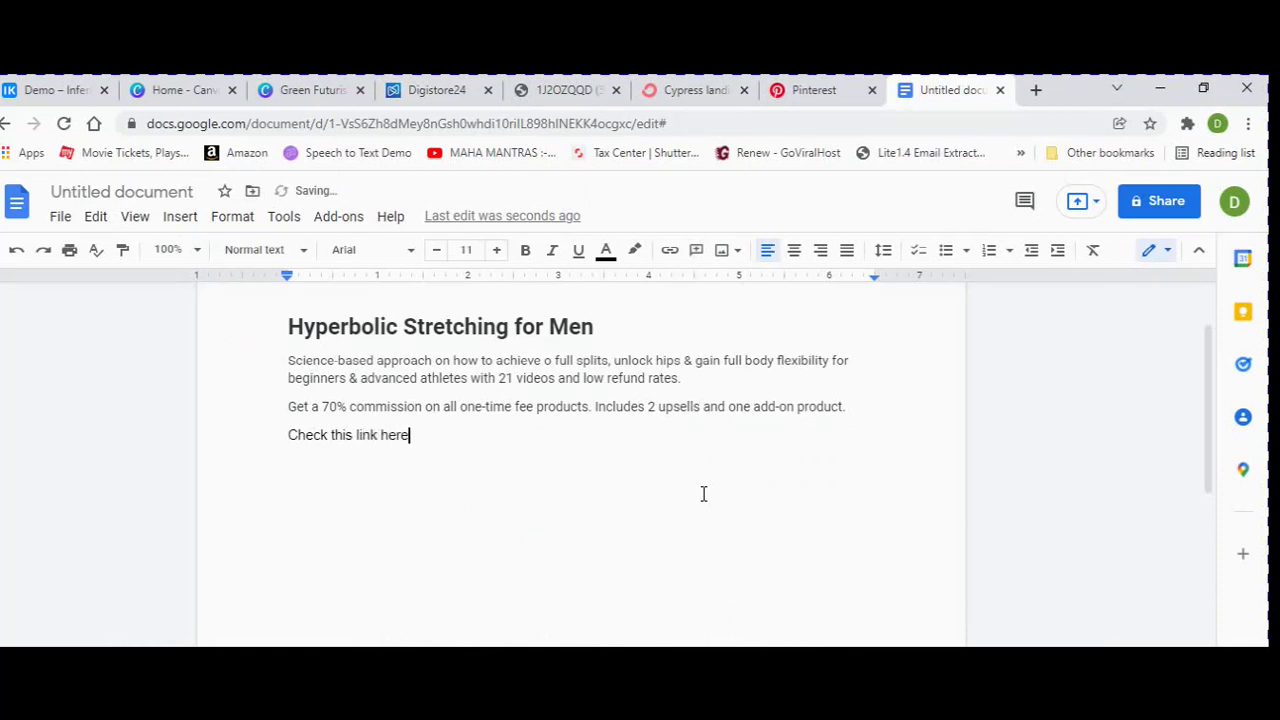
{"action": "left_click_drag", "start_coordinate": [267, 452], "coordinate": [283, 433]}
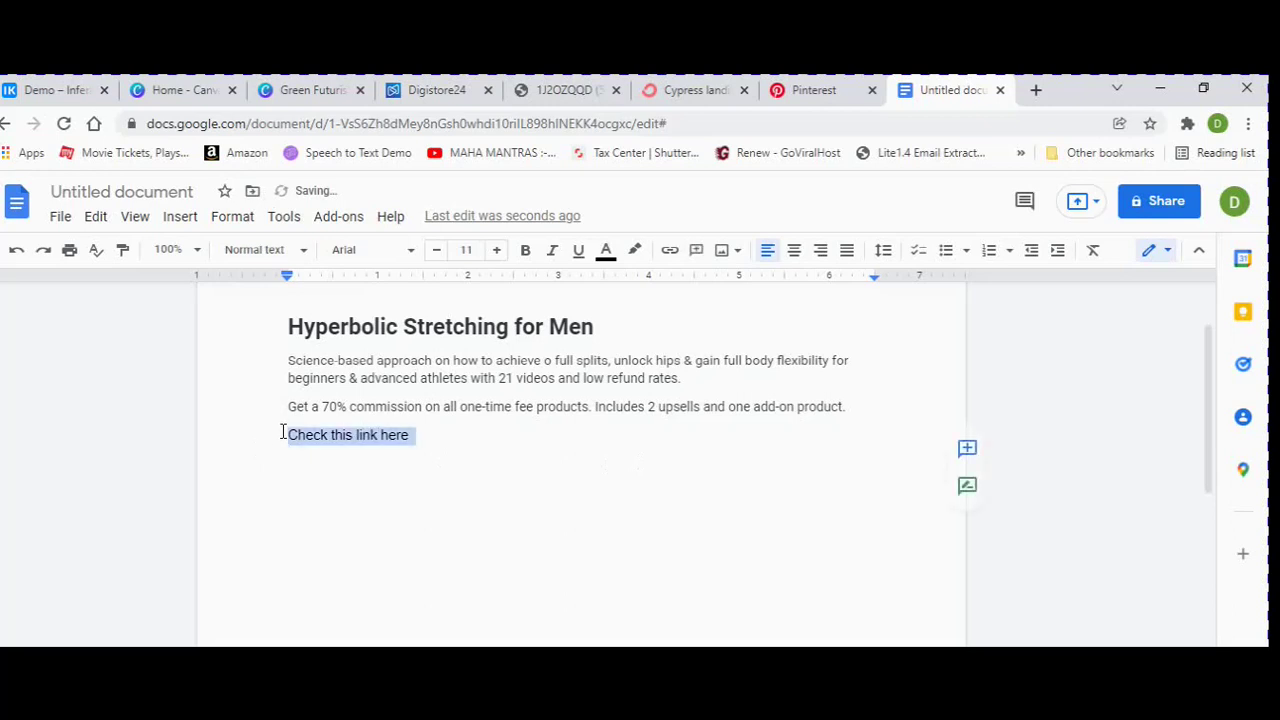
{"action": "left_click", "coordinate": [672, 251]}
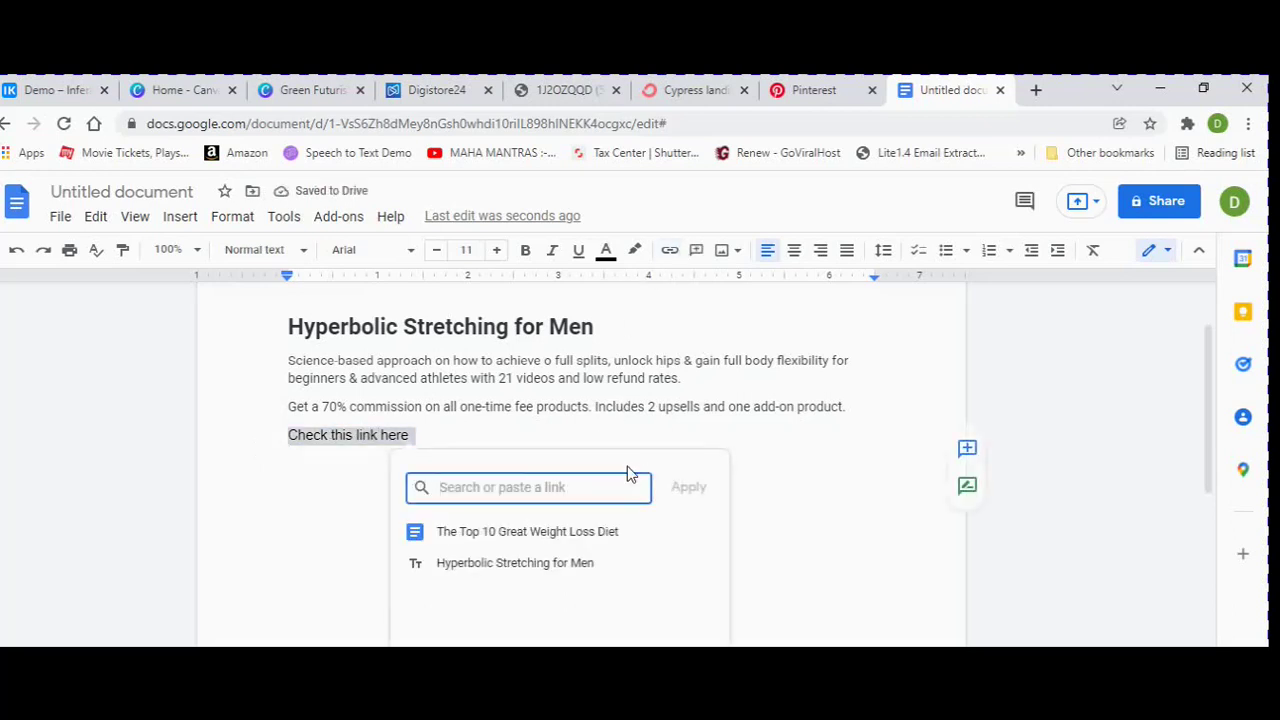
{"action": "left_click", "coordinate": [723, 89]}
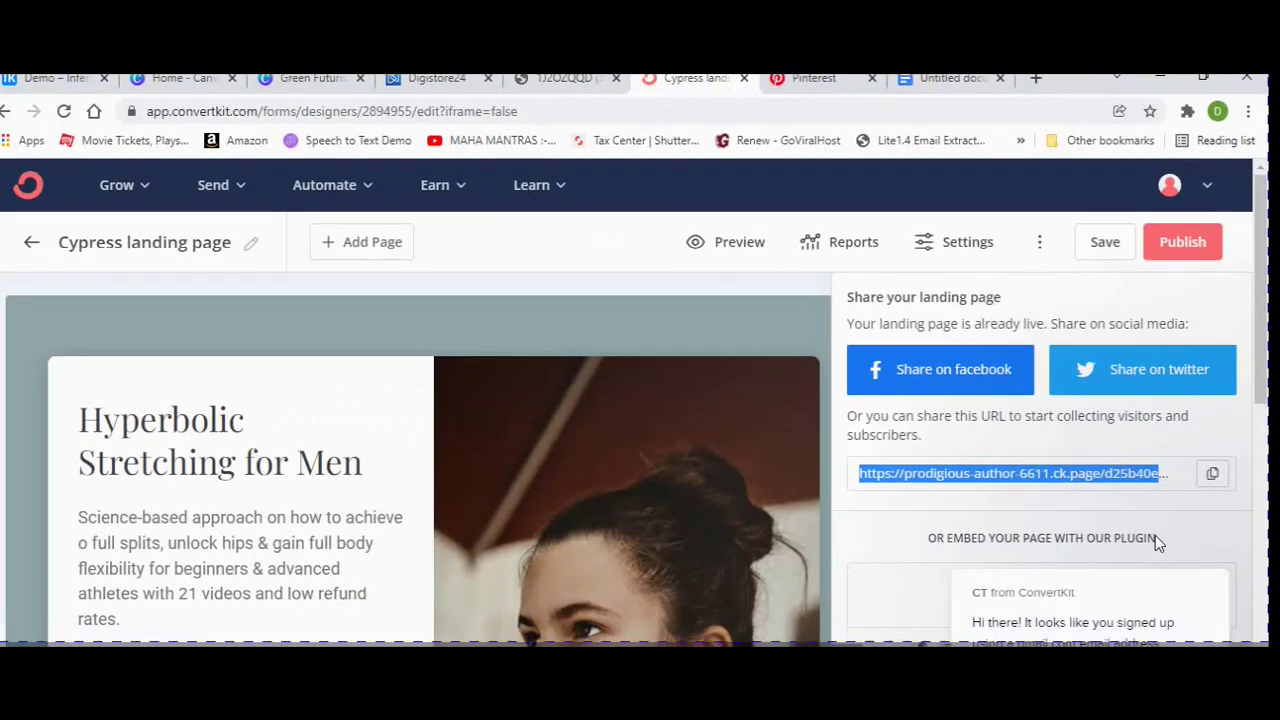
Link 'Check this link here' to the copied ConvertKit landing page URL.
{"action": "left_click", "coordinate": [1212, 473]}
{"action": "left_click", "coordinate": [952, 80]}
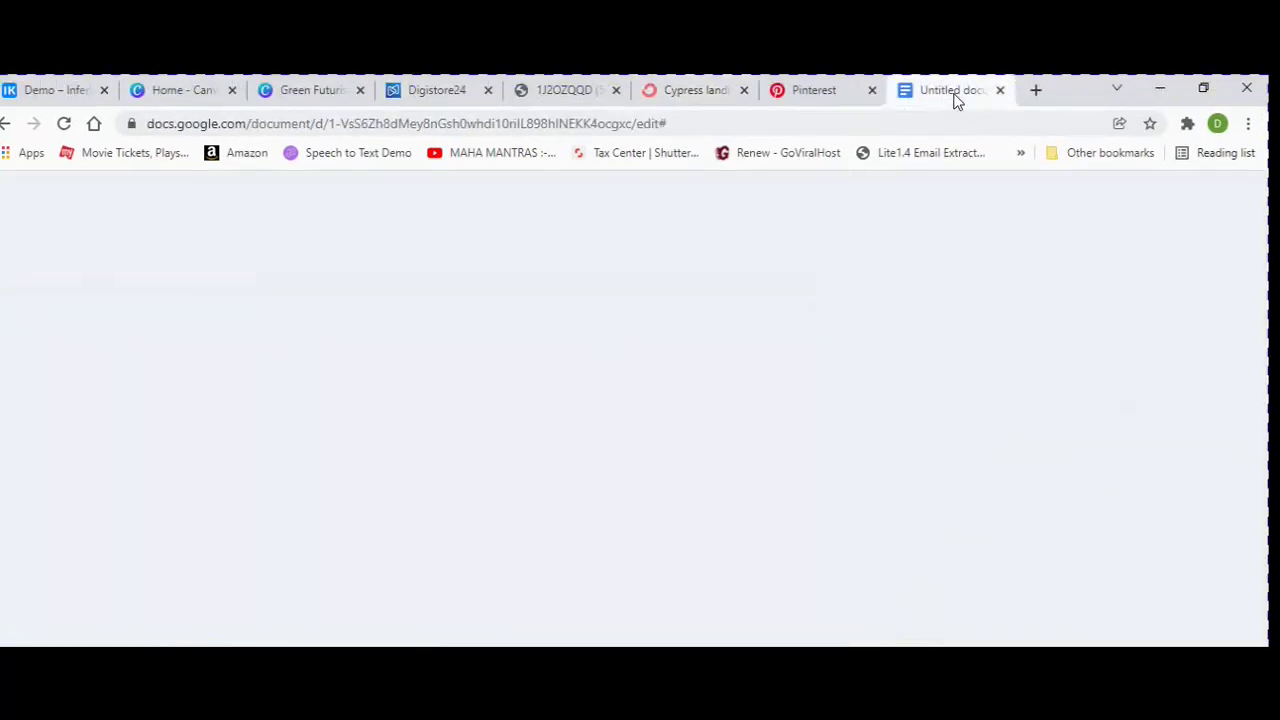
{"action": "right_click", "coordinate": [502, 486]}
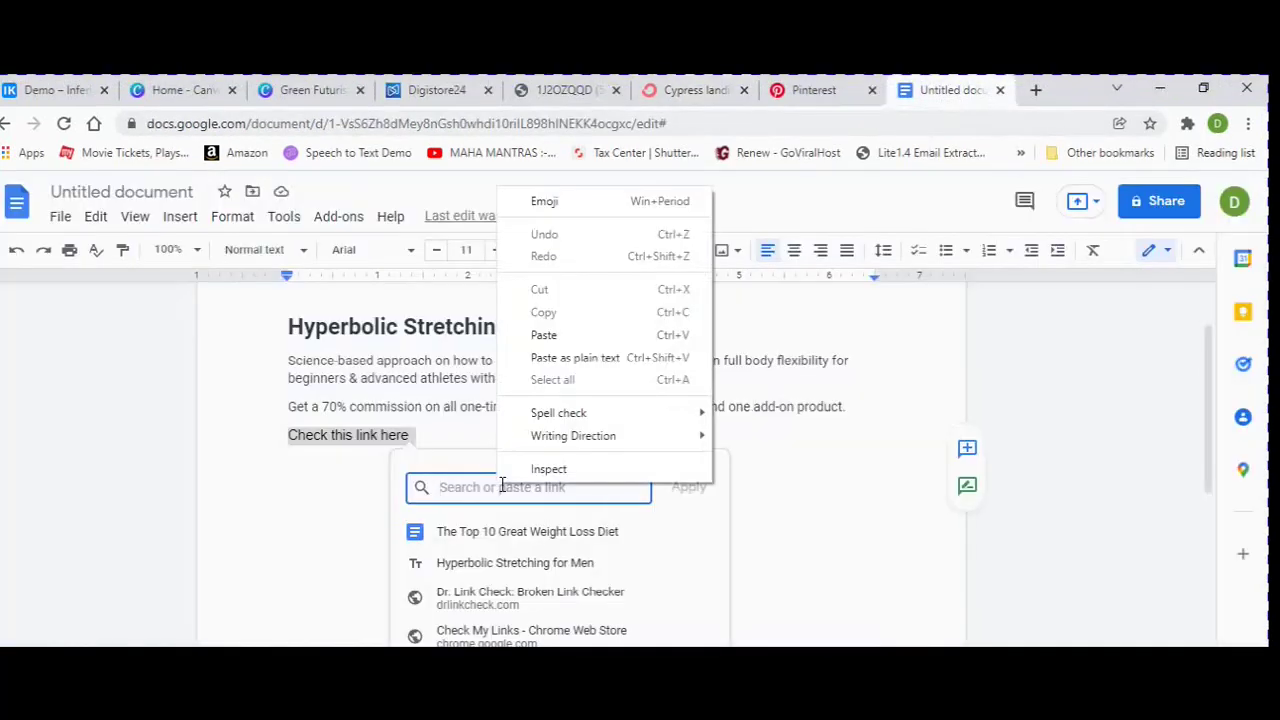
{"action": "left_click", "coordinate": [590, 336]}
{"action": "left_click", "coordinate": [690, 488]}
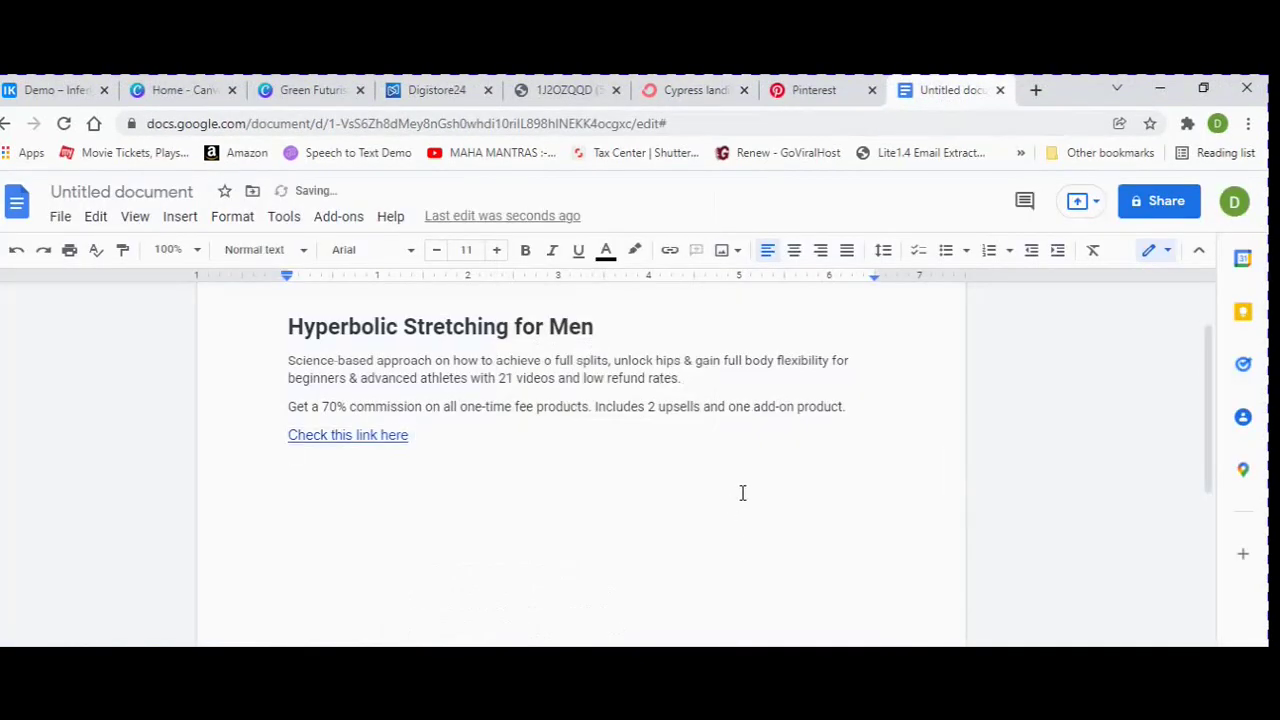
Save the document as 'Hyperbolic Stretching for Men' and copy its sharing link.
{"action": "left_click", "coordinate": [1160, 200]}
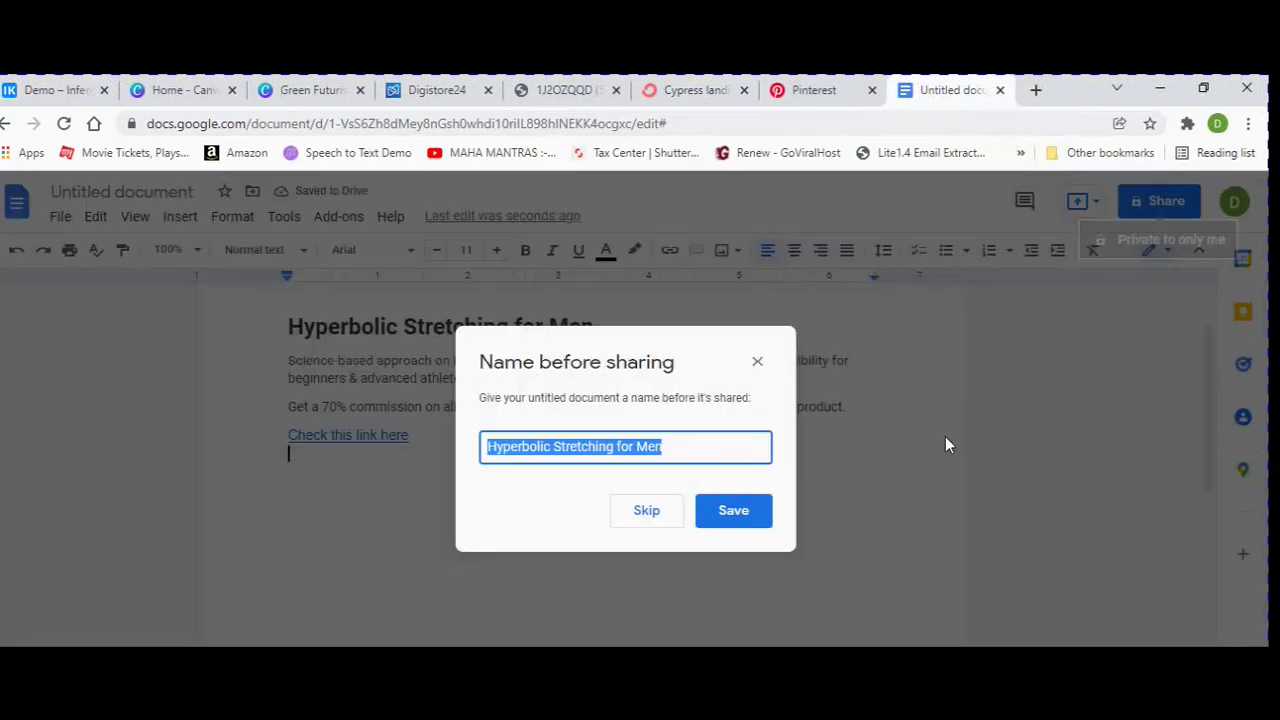
{"action": "left_click", "coordinate": [749, 522]}
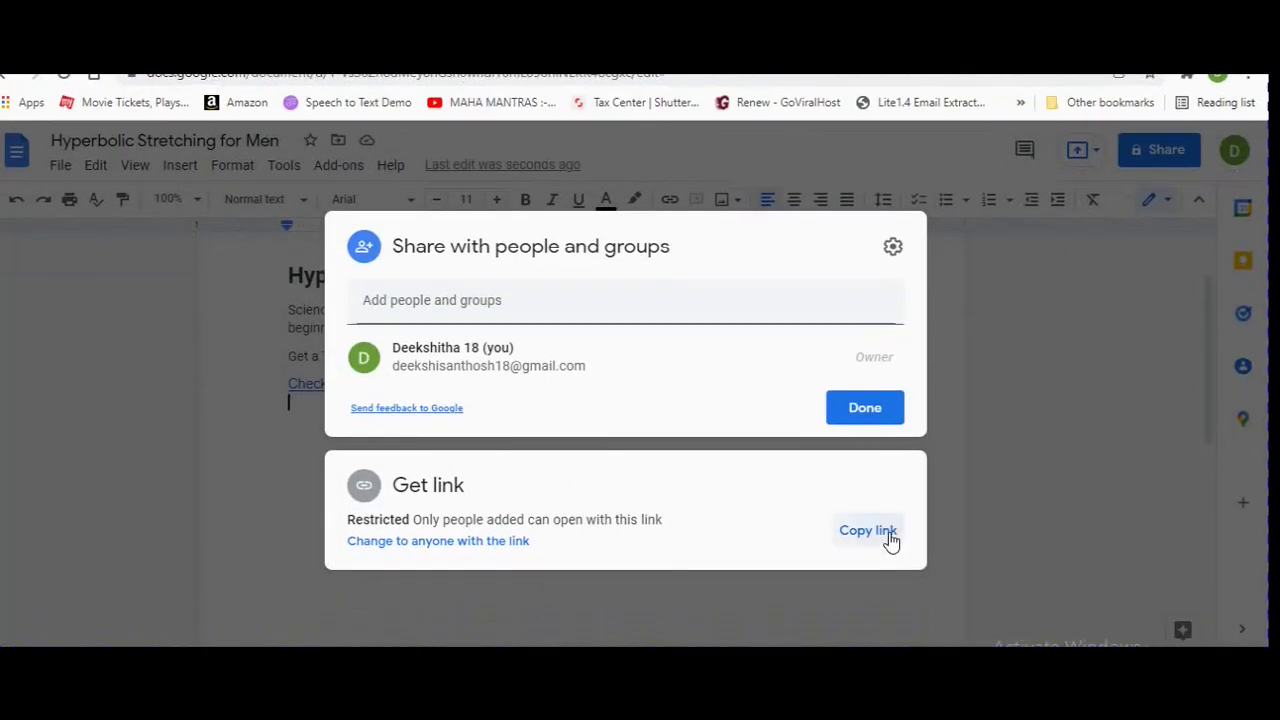
{"action": "left_click", "coordinate": [889, 537]}
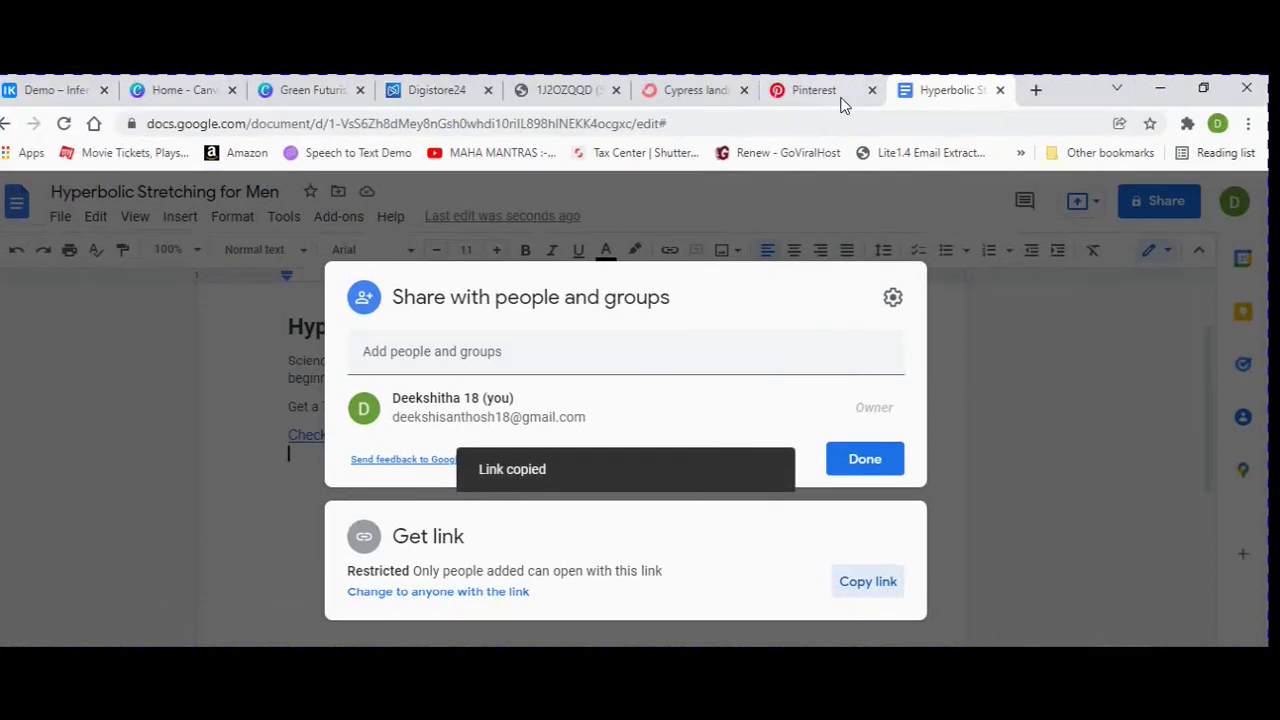
Replace the pin's ck.page destination link with the Google Doc sharing link.
{"action": "left_click", "coordinate": [826, 94]}
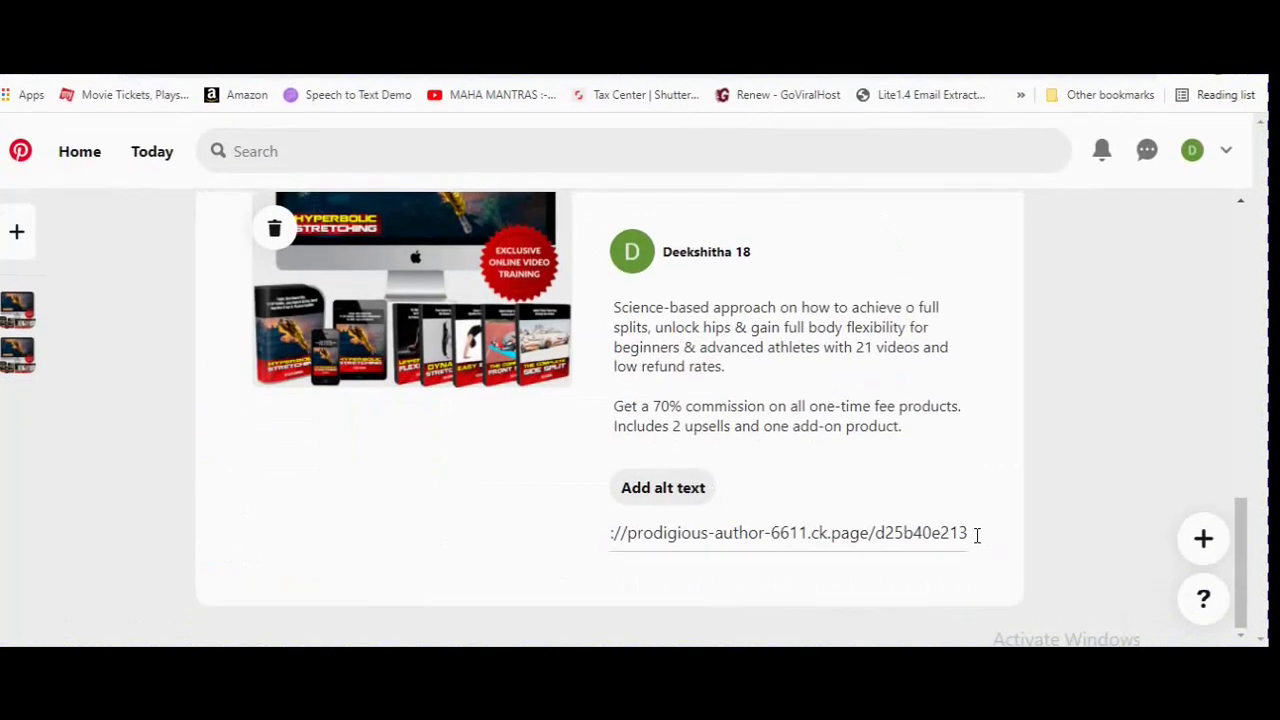
{"action": "left_click_drag", "start_coordinate": [968, 591], "coordinate": [632, 591]}
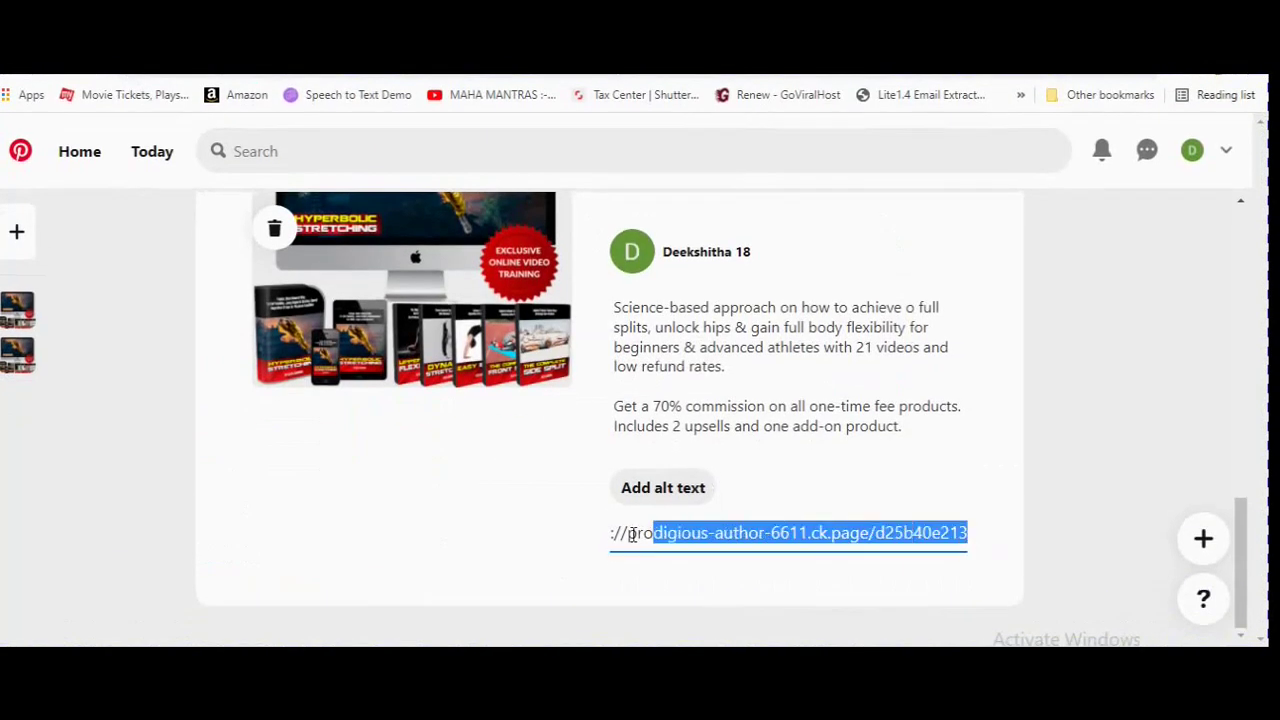
{"action": "left_click_drag", "start_coordinate": [632, 533], "coordinate": [605, 540]}
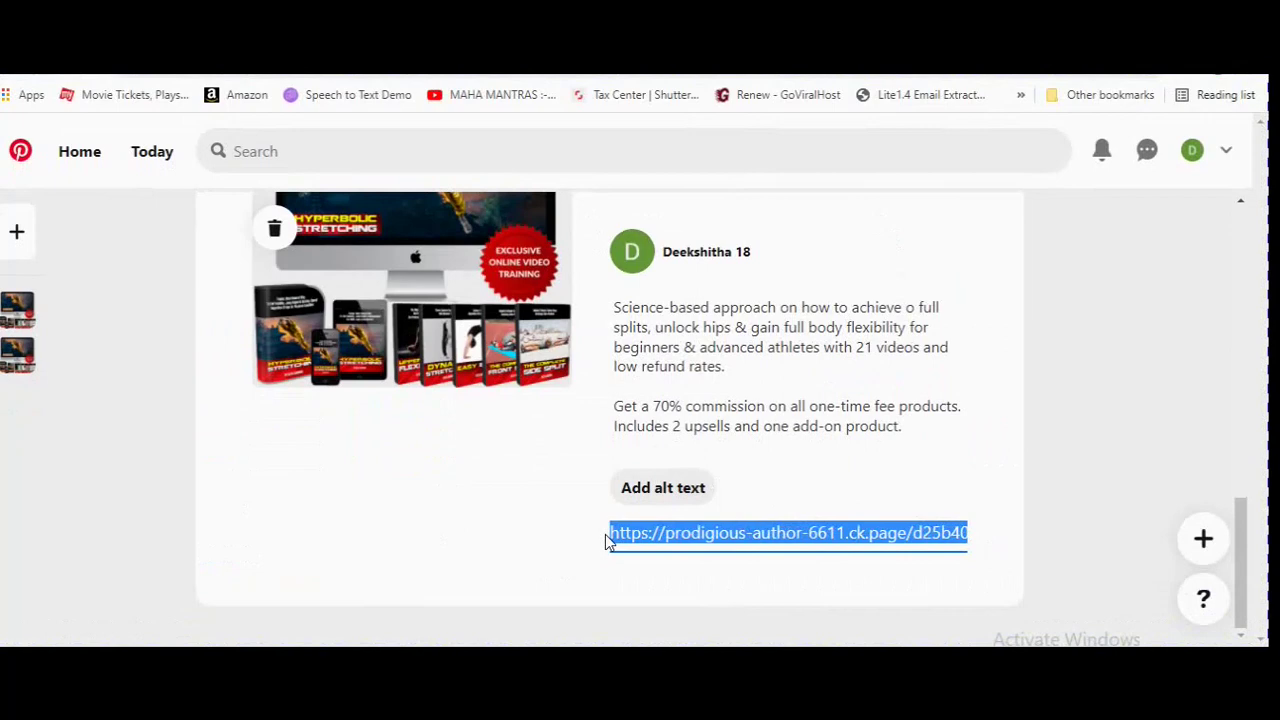
{"action": "key", "text": "ctrl+v"}
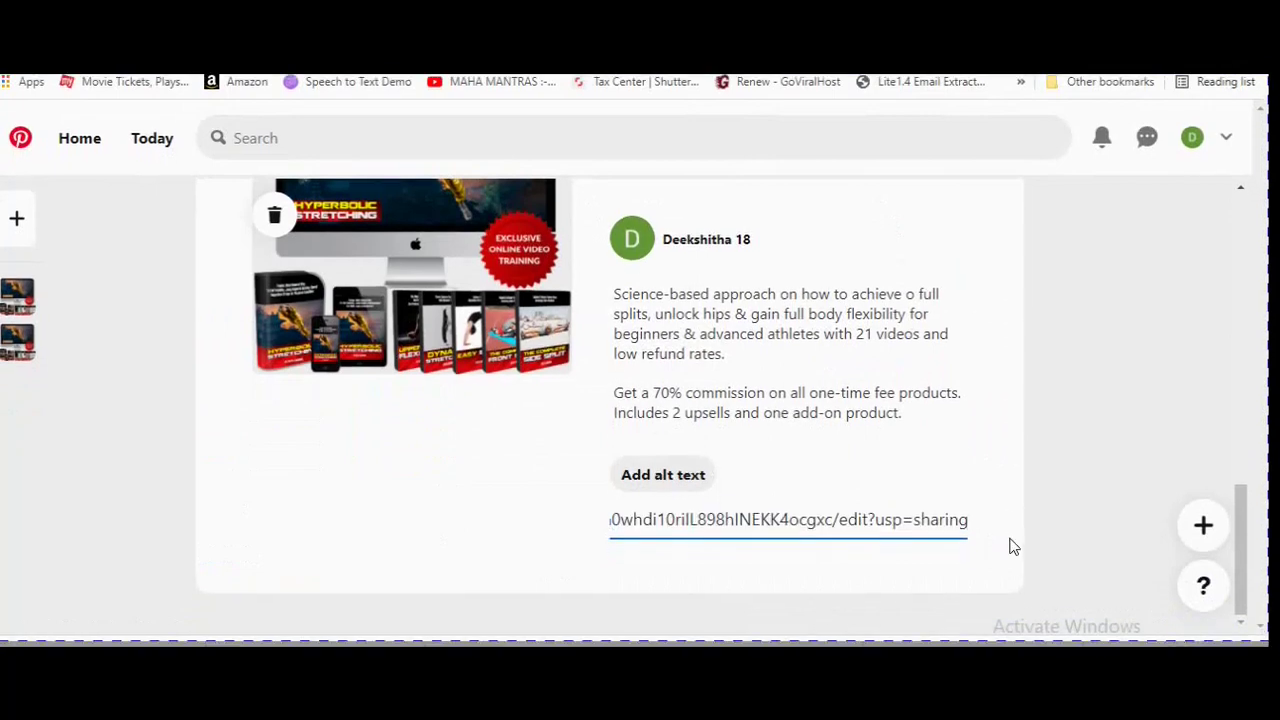
{"action": "scroll", "coordinate": [1072, 482], "scroll_direction": "up", "scroll_amount": 3}
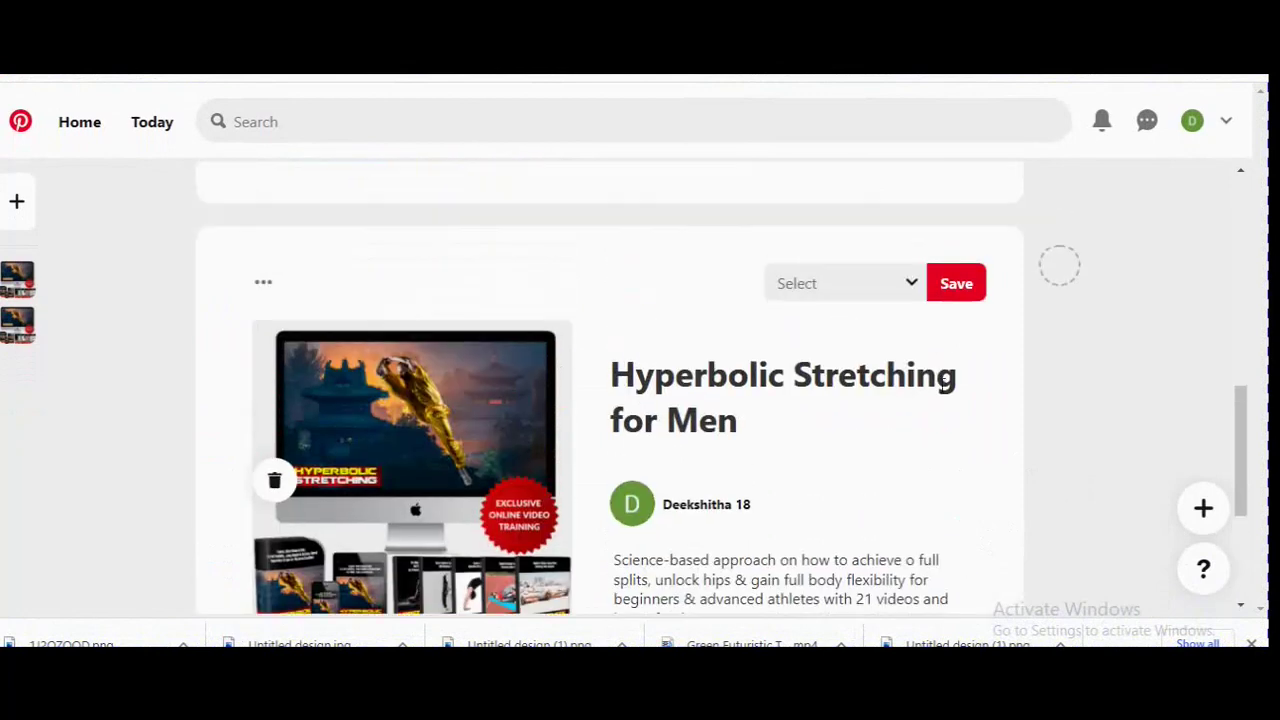
Try to create a new board named 'dws' from the board list, then close the failed form.
{"action": "left_click", "coordinate": [921, 290]}
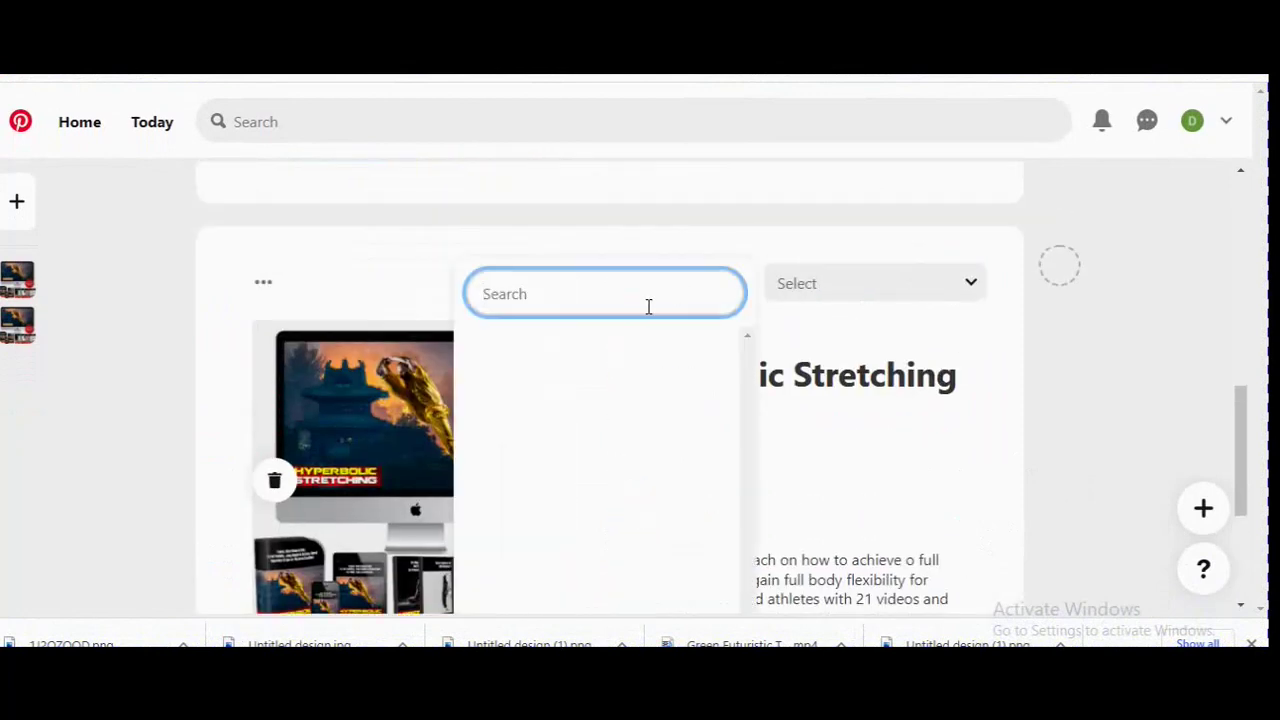
{"action": "type", "text": "dws"}
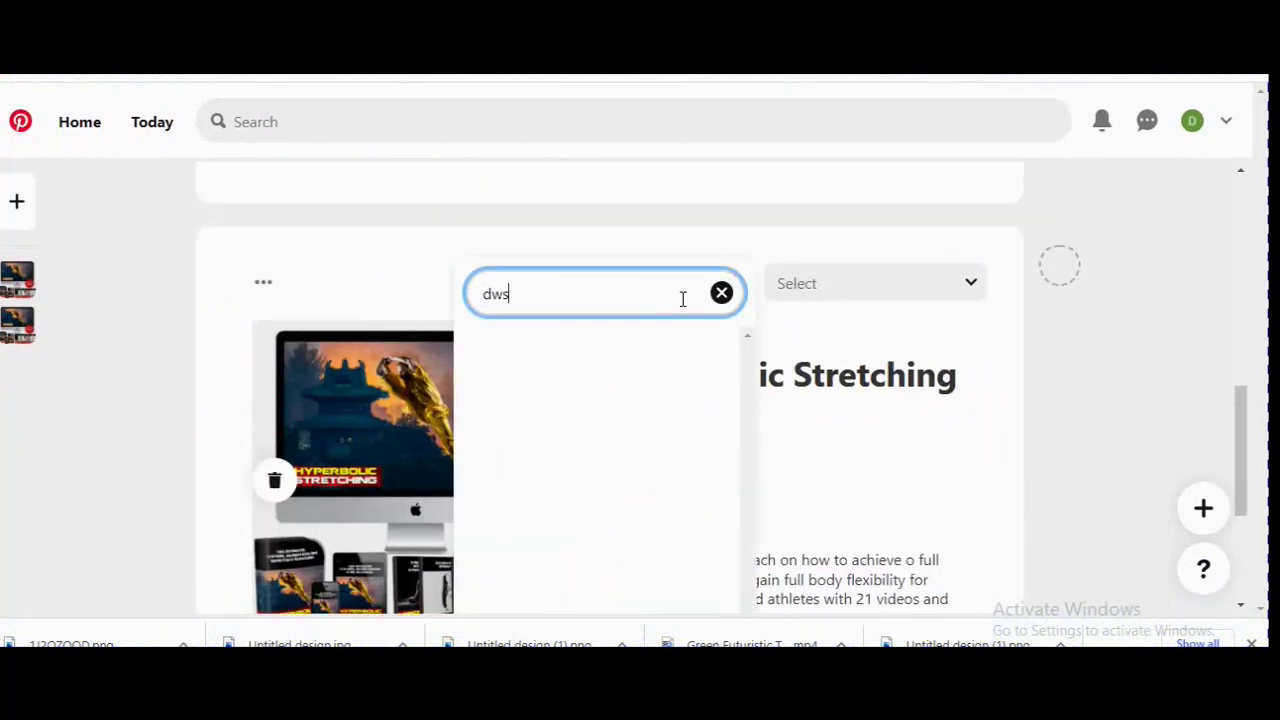
{"action": "scroll", "coordinate": [860, 400], "scroll_direction": "down", "scroll_amount": 2}
{"action": "scroll", "coordinate": [866, 543], "scroll_direction": "down", "scroll_amount": 1}
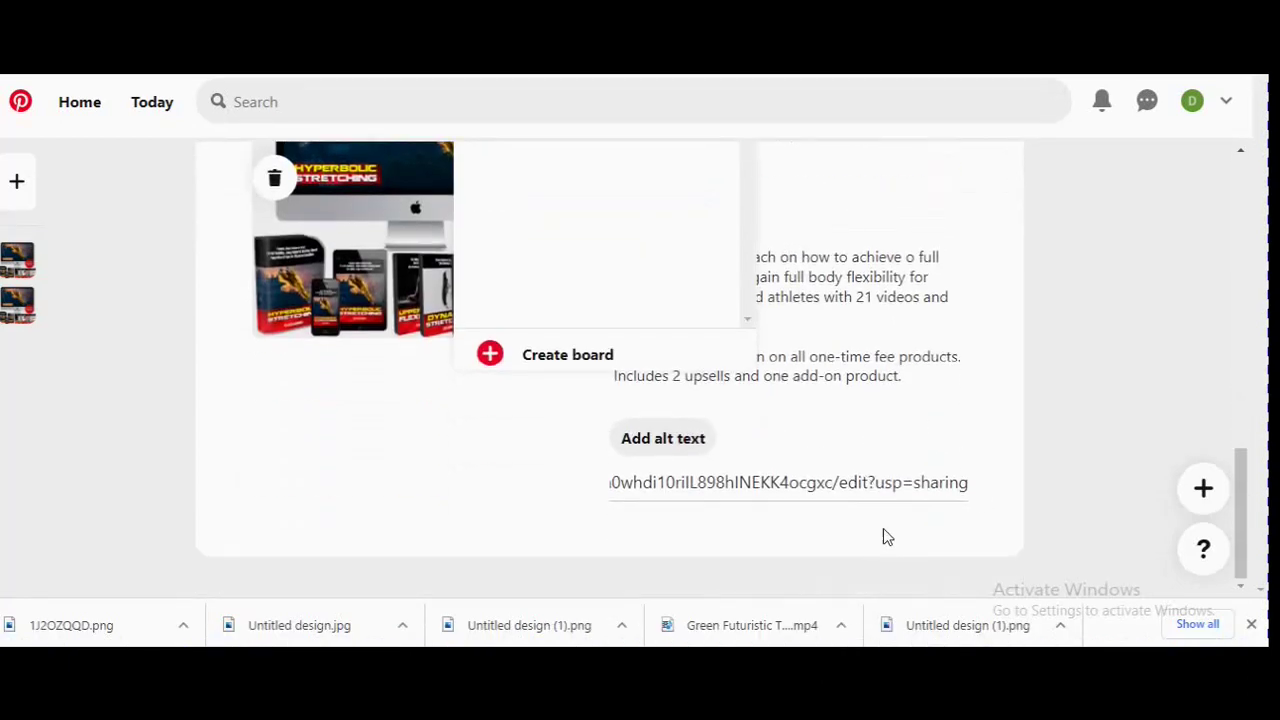
{"action": "left_click", "coordinate": [510, 342]}
{"action": "left_click", "coordinate": [812, 450]}
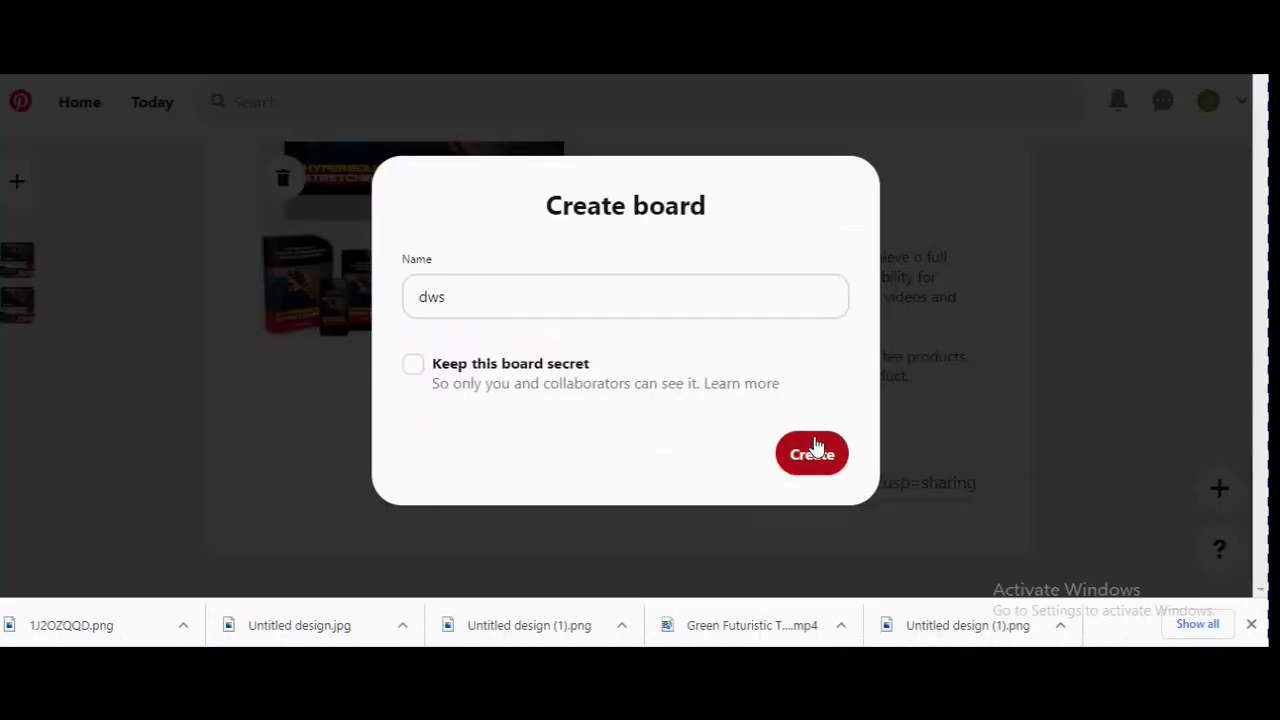
{"action": "left_click", "coordinate": [918, 437]}
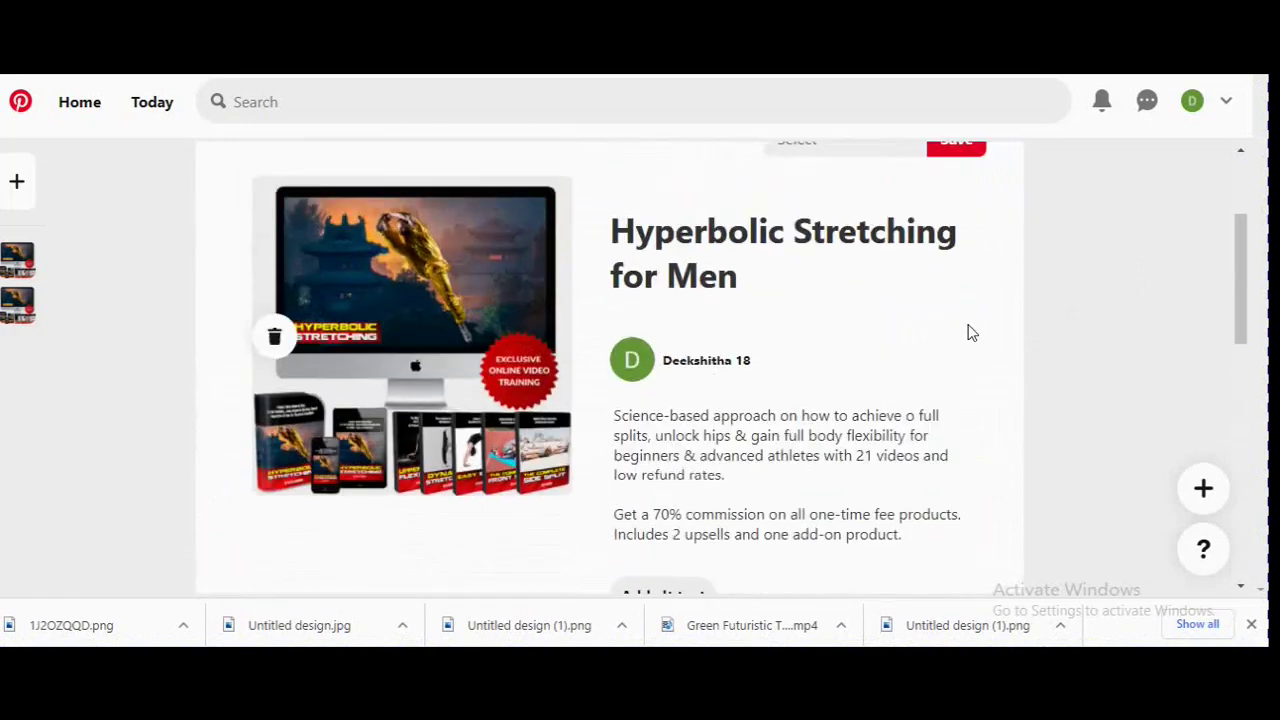
{"action": "scroll", "coordinate": [900, 381], "scroll_direction": "down", "scroll_amount": 5}
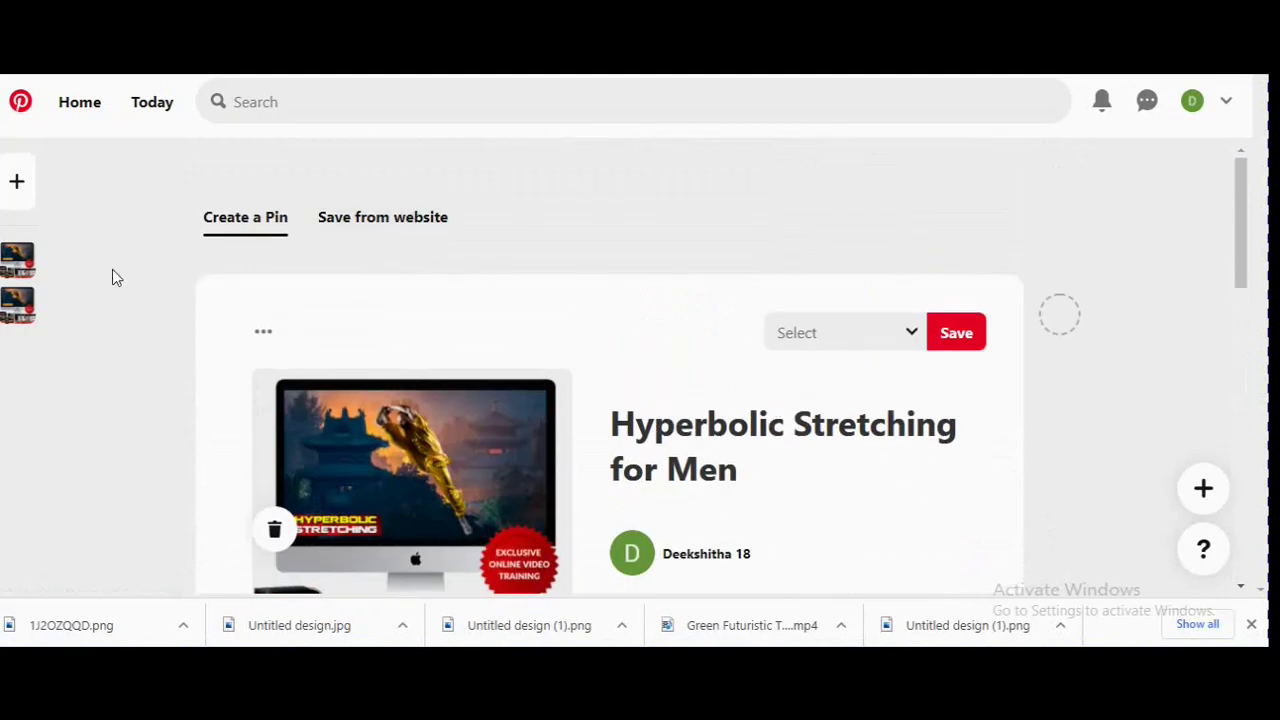
Go back to the home feed and Today, then start a blank pin with Create a Pin.
{"action": "scroll", "coordinate": [943, 516], "scroll_direction": "down", "scroll_amount": 8}
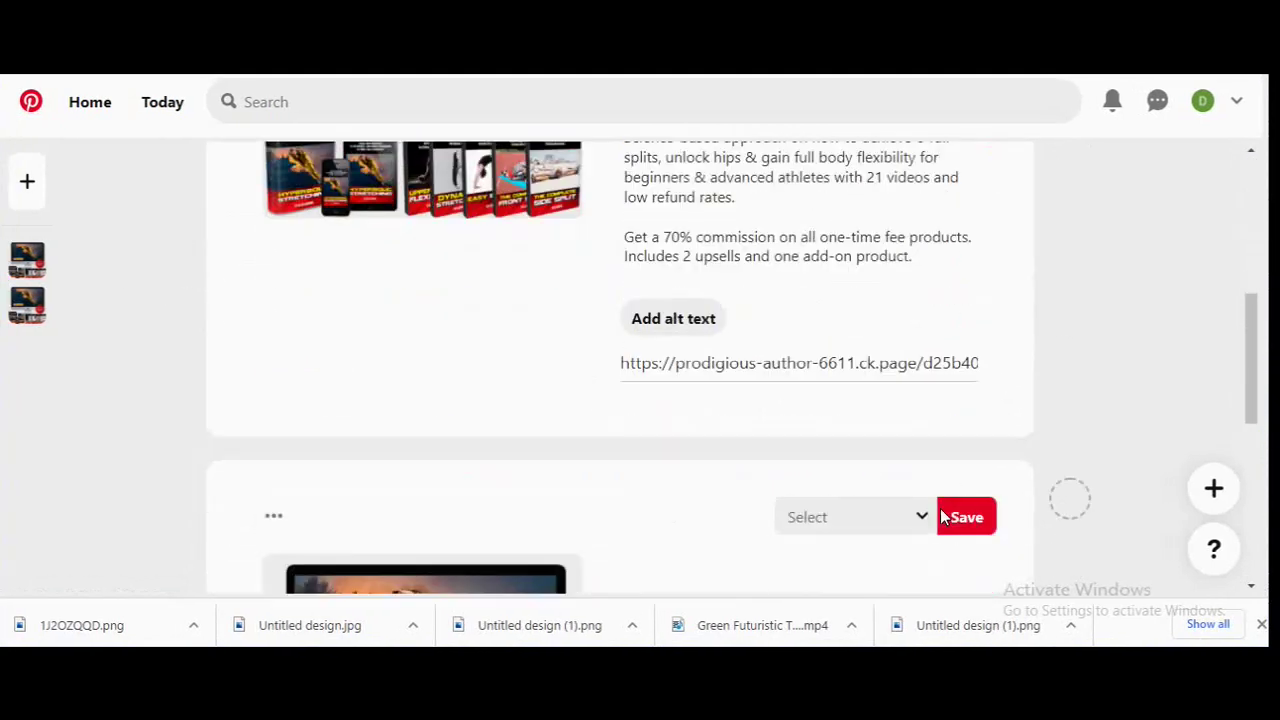
{"action": "scroll", "coordinate": [940, 516], "scroll_direction": "down", "scroll_amount": 1}
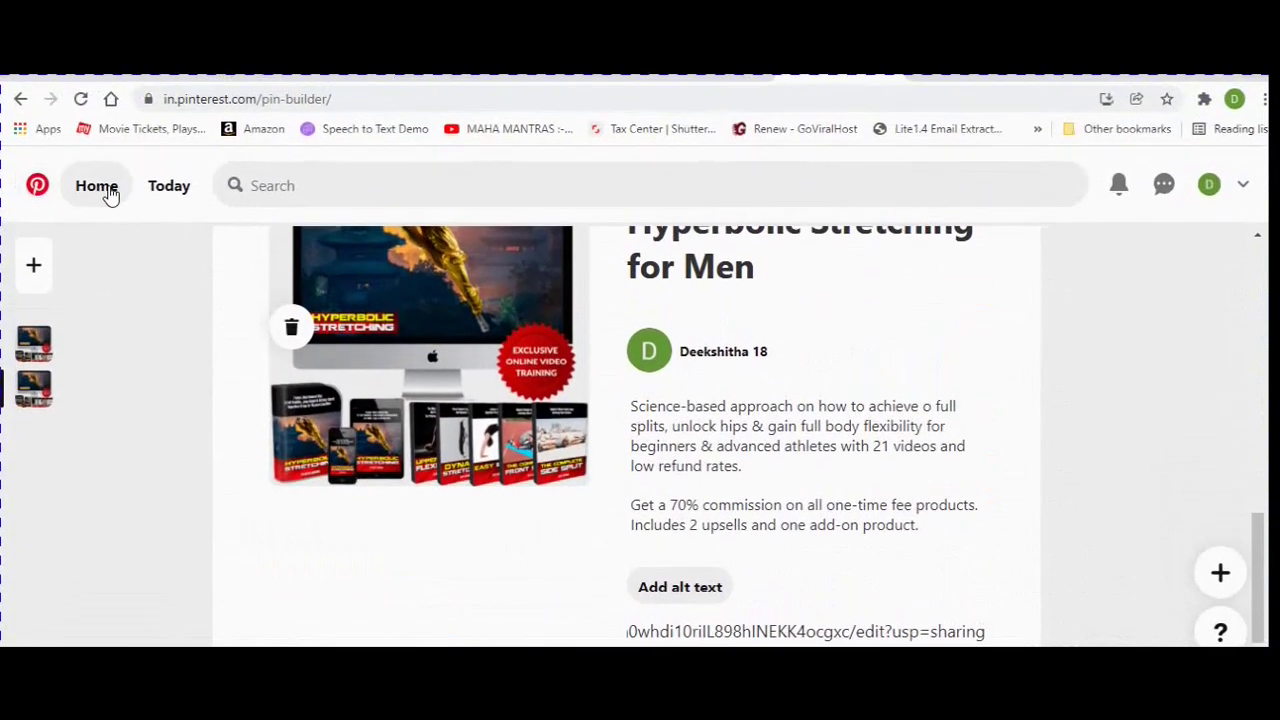
{"action": "left_click", "coordinate": [95, 93]}
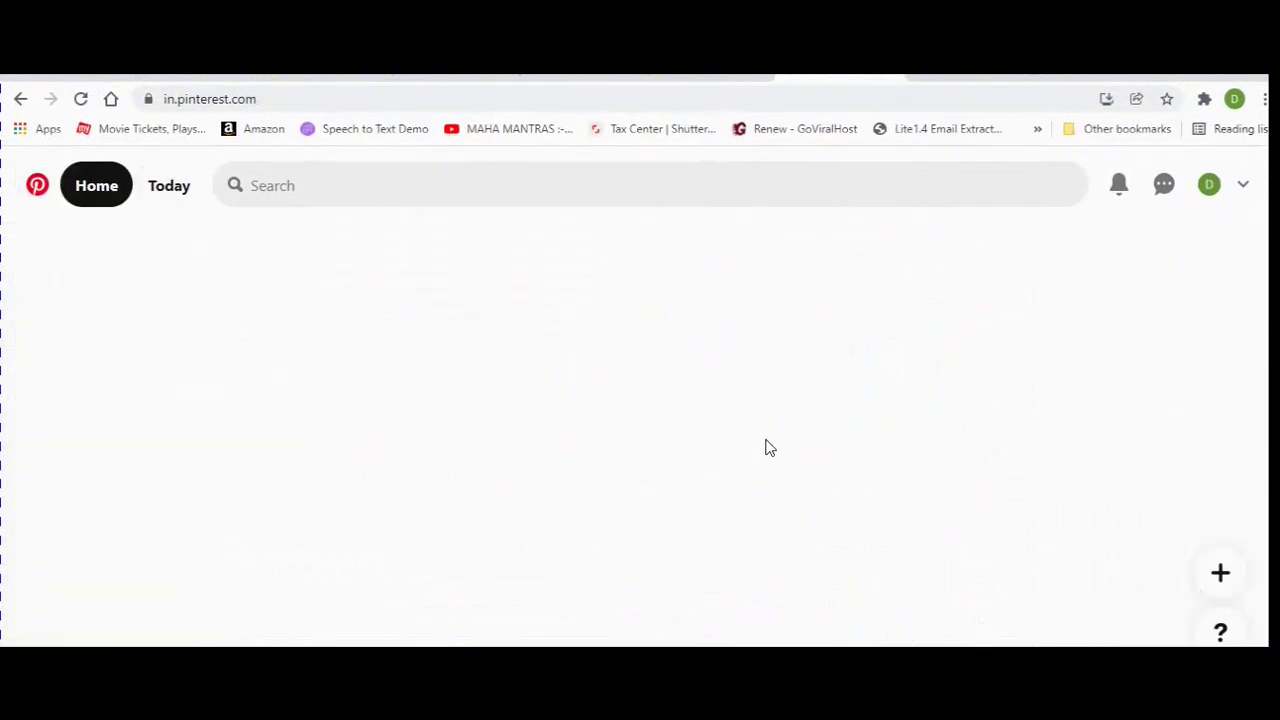
{"action": "left_click", "coordinate": [88, 190]}
{"action": "left_click", "coordinate": [155, 200]}
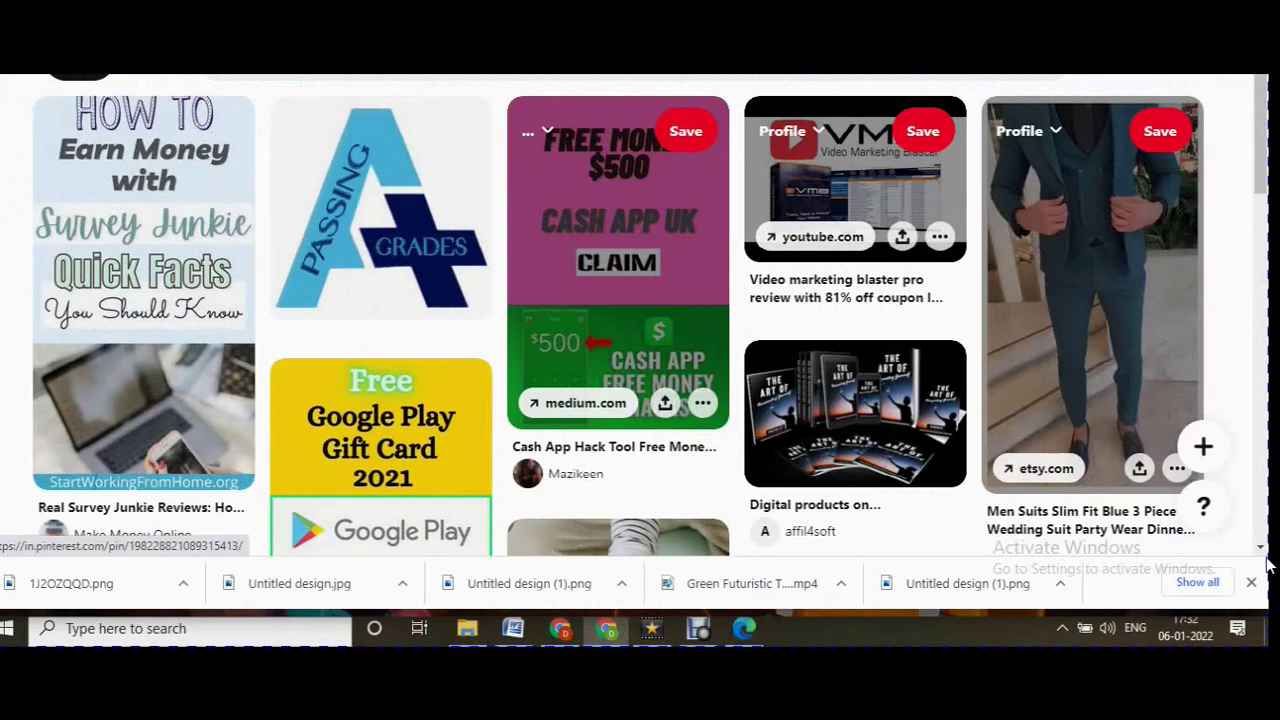
{"action": "left_click", "coordinate": [1206, 600]}
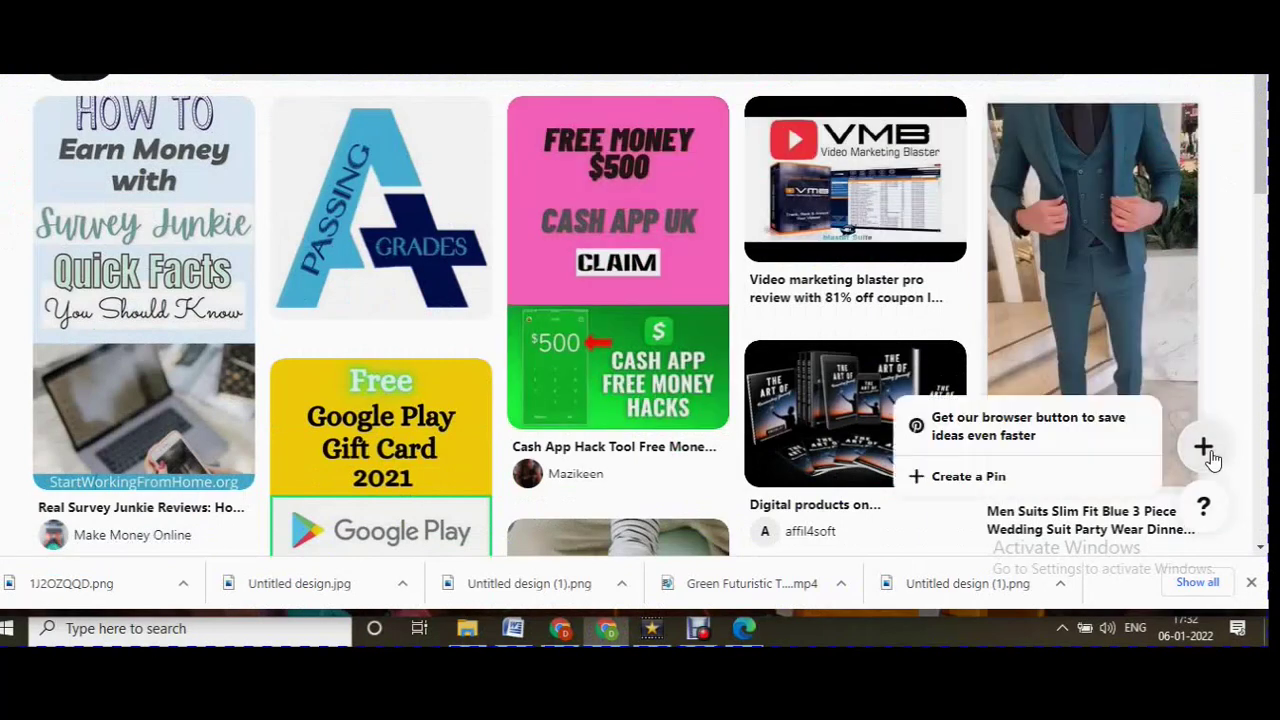
{"action": "left_click", "coordinate": [958, 478]}
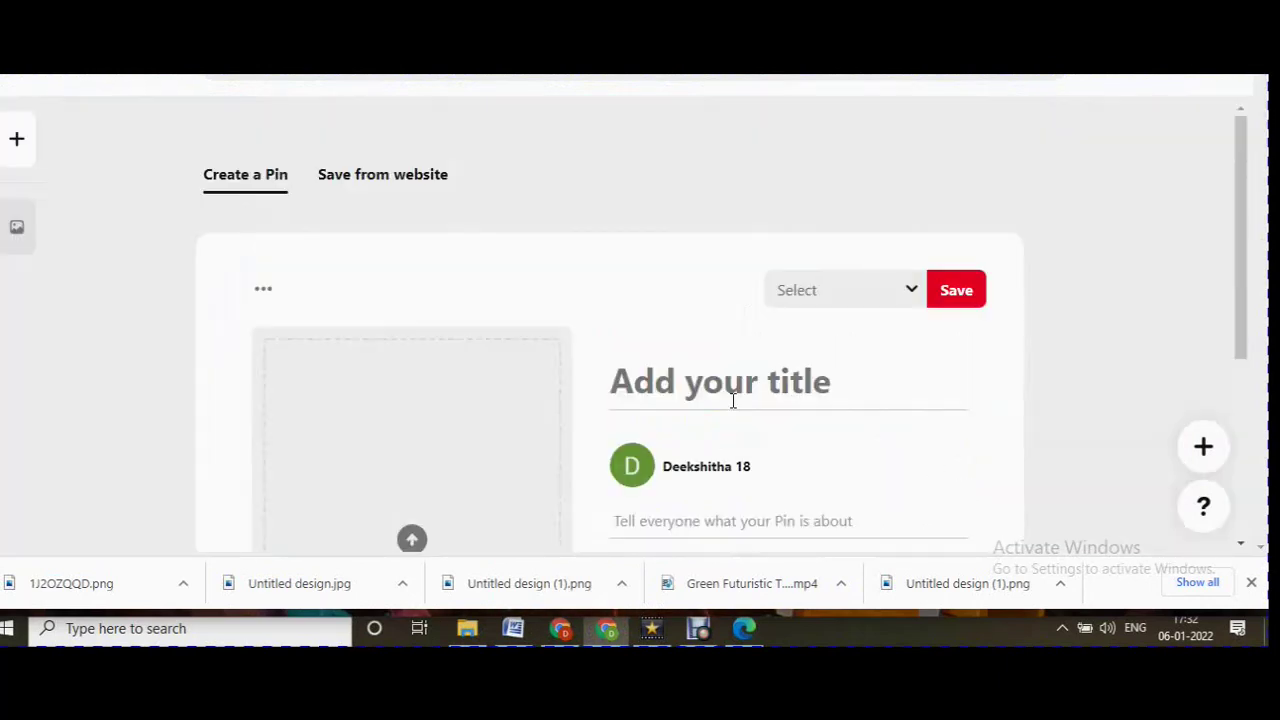
Try to create a new board named 'Affliate', then close the failed form.
{"action": "scroll", "coordinate": [957, 277], "scroll_direction": "down", "scroll_amount": 3}
{"action": "scroll", "coordinate": [868, 358], "scroll_direction": "up", "scroll_amount": 4}
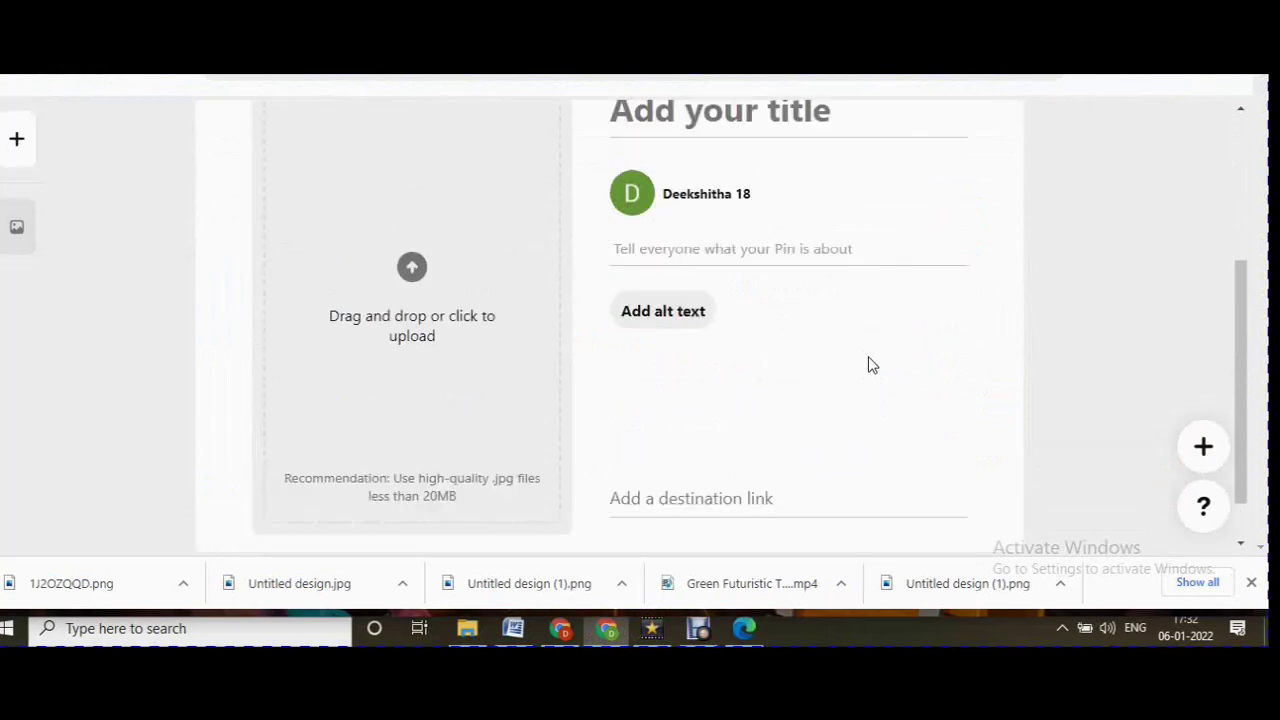
{"action": "left_click", "coordinate": [913, 302]}
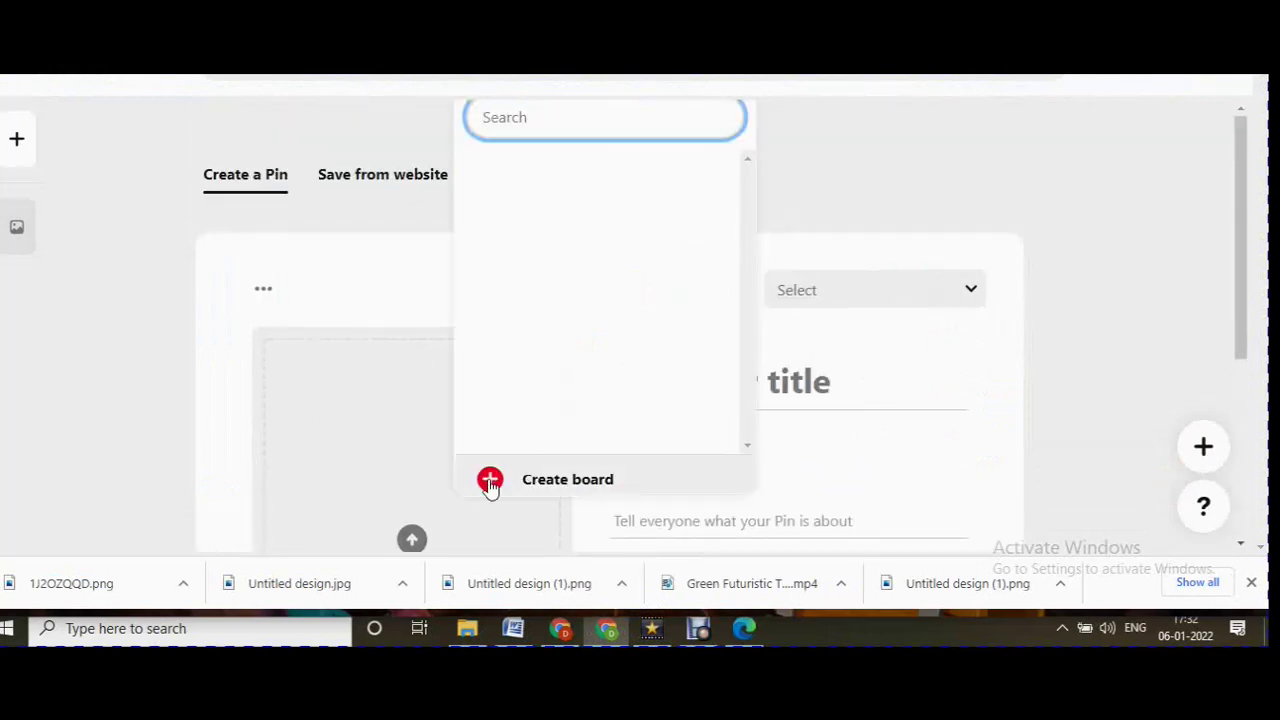
{"action": "left_click", "coordinate": [487, 486]}
{"action": "left_click", "coordinate": [604, 260]}
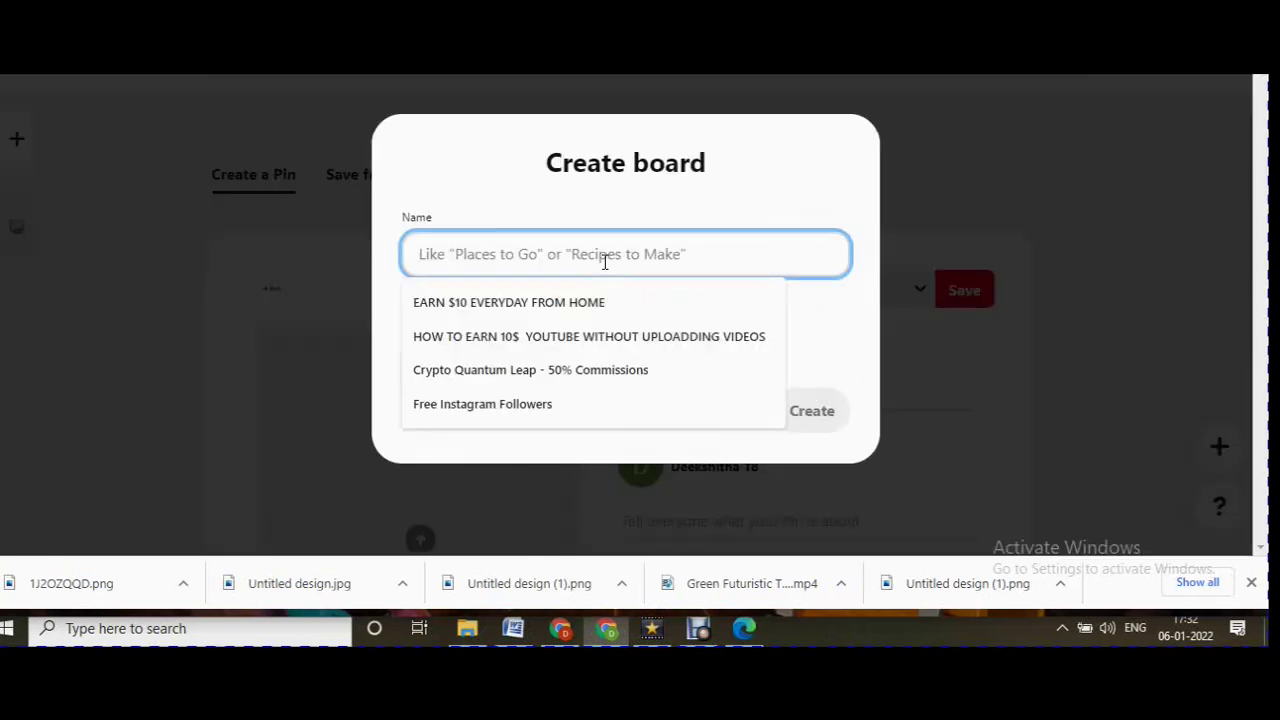
{"action": "type", "text": "Afflate"}
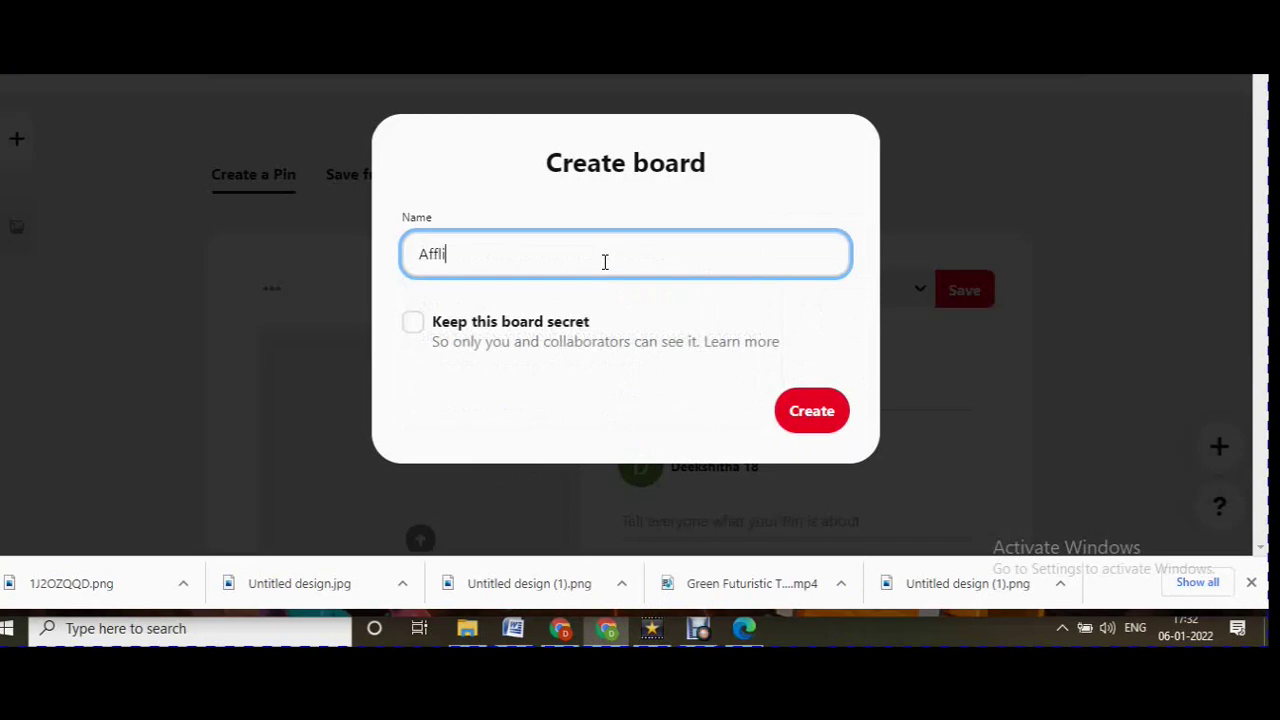
{"action": "left_click", "coordinate": [798, 415]}
{"action": "left_click", "coordinate": [966, 441]}
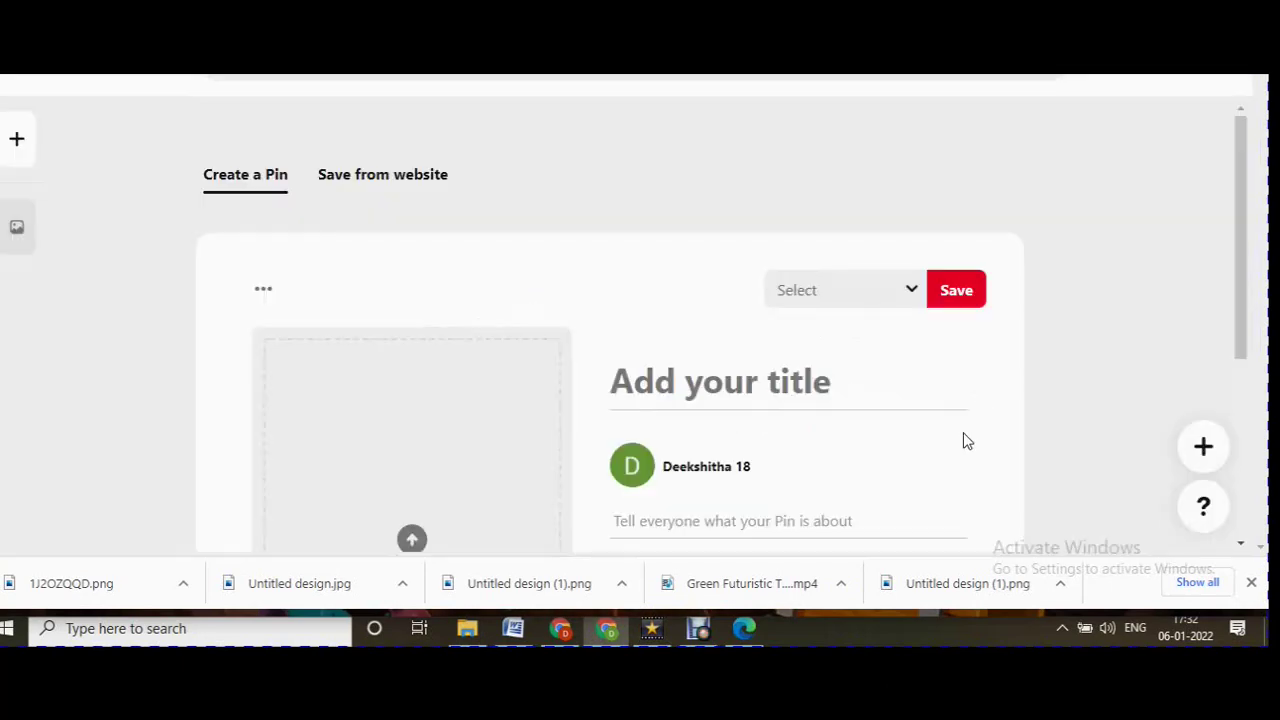
Paste the Google Doc link into Save from website, then open the browser button page.
{"action": "left_click", "coordinate": [430, 186]}
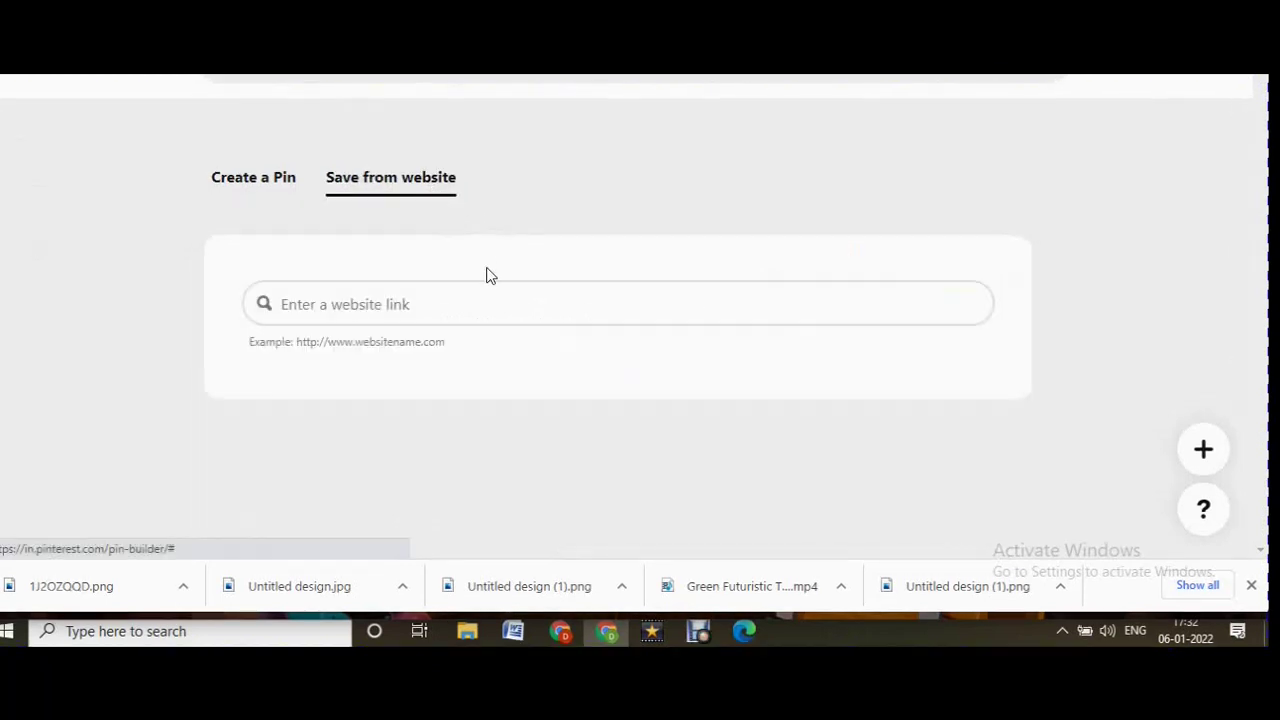
{"action": "left_click", "coordinate": [428, 306]}
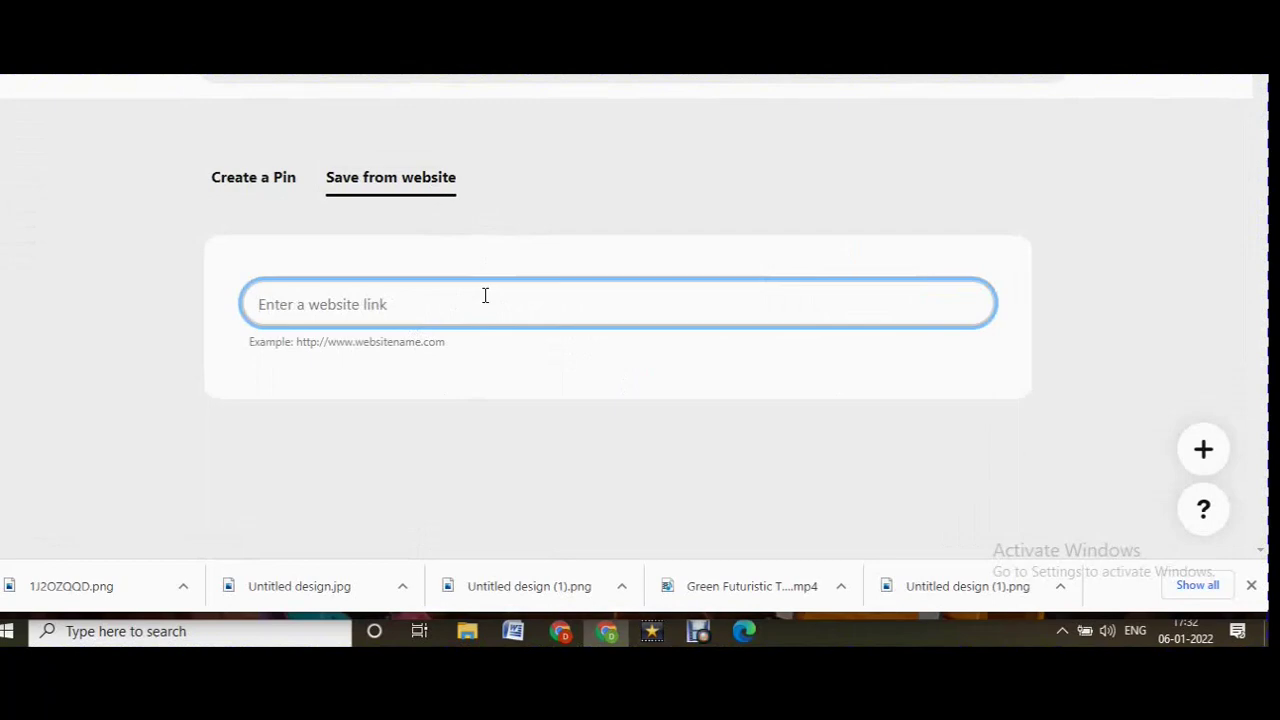
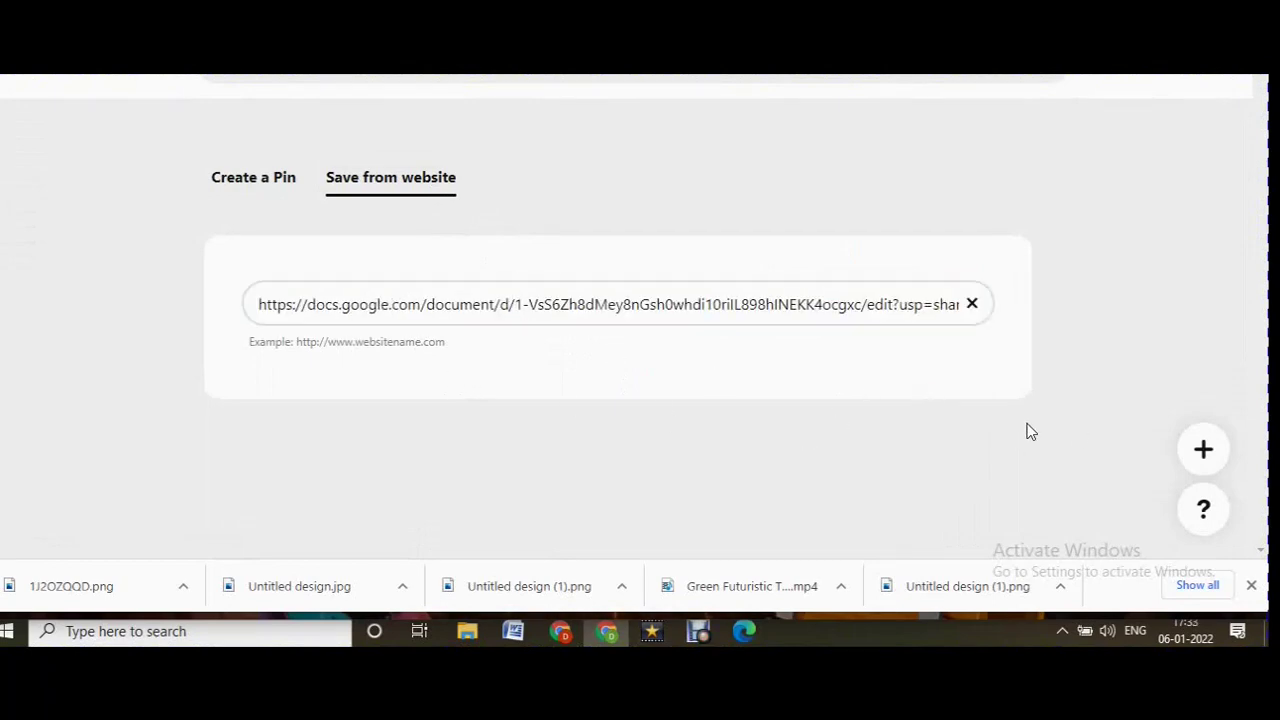
{"action": "left_click", "coordinate": [1204, 450]}
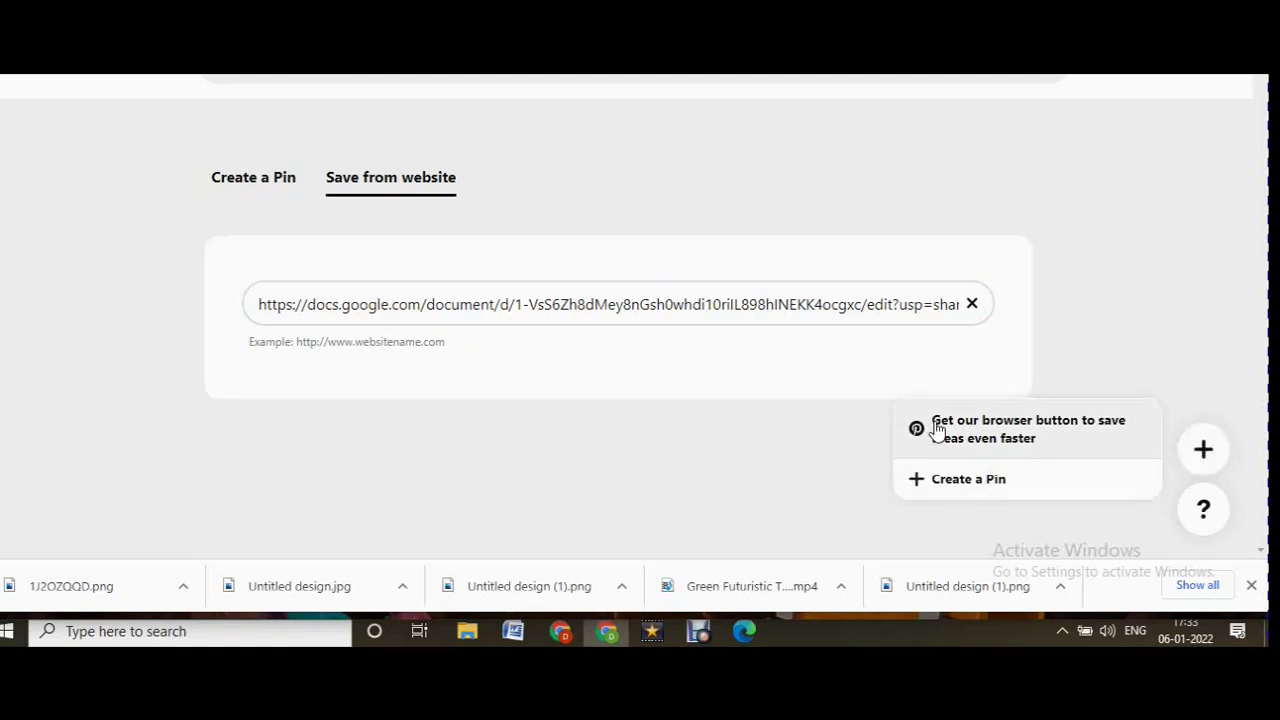
{"action": "left_click", "coordinate": [937, 430]}
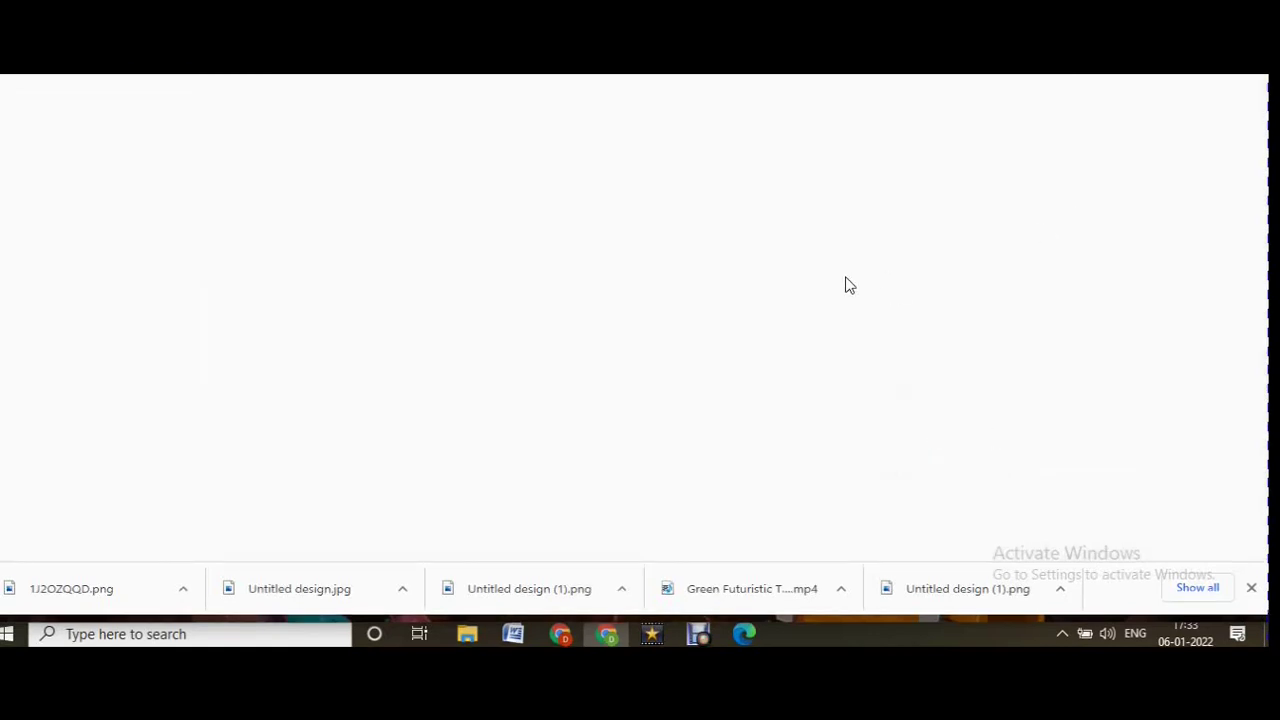